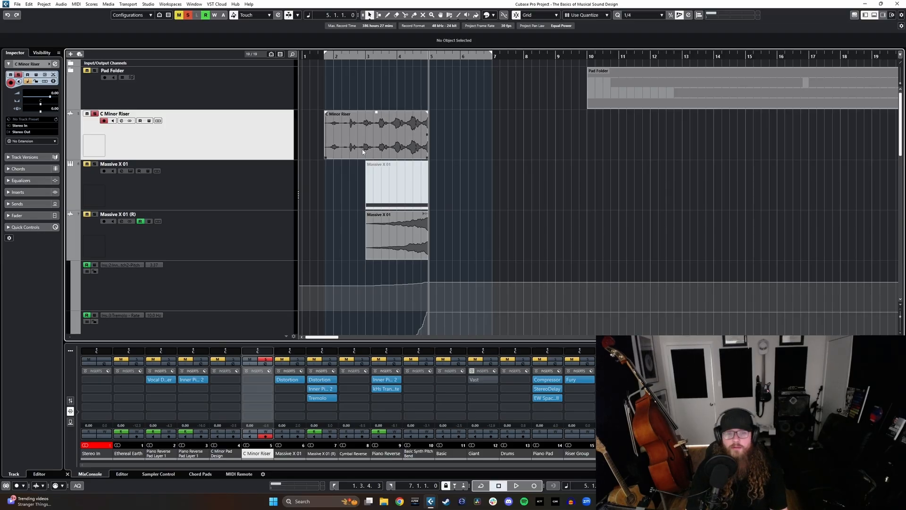
# Step: Duplicate the C Minor Riser track and delete the clip on the duplicate
pyautogui.click(377, 145)
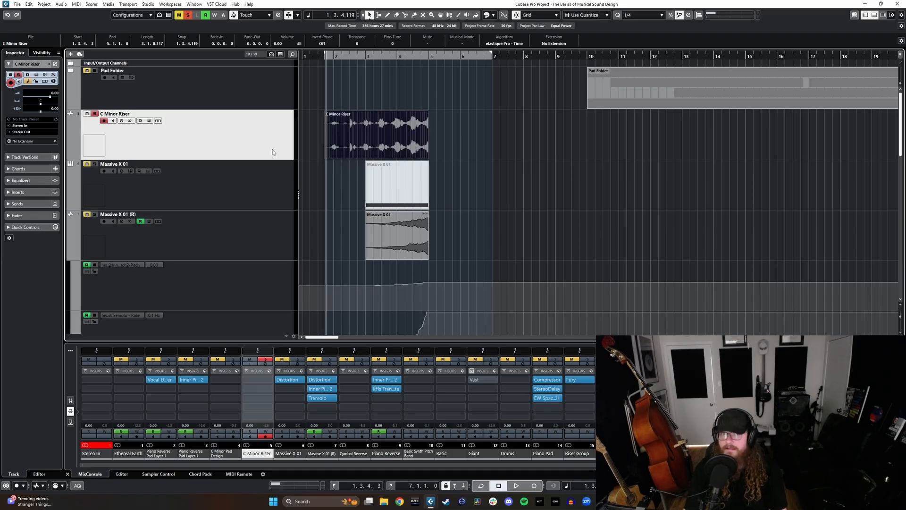
pyautogui.rightClick(227, 149)
pyautogui.click(230, 169)
pyautogui.click(374, 174)
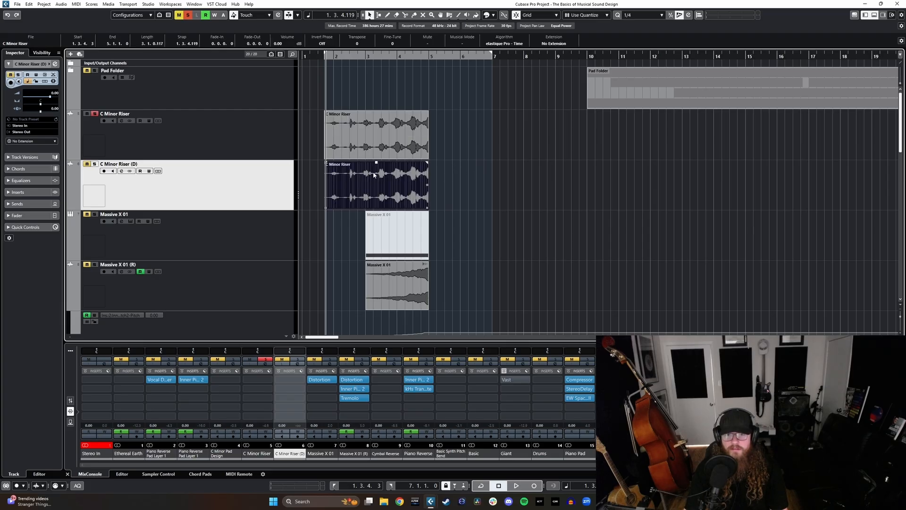
pyautogui.press('Delete')
# Step: Copy the original C Minor Riser clip onto the duplicate track at the same position and turn off the original track's solo
pyautogui.click(261, 116)
pyautogui.click(358, 140)
pyautogui.click(237, 188)
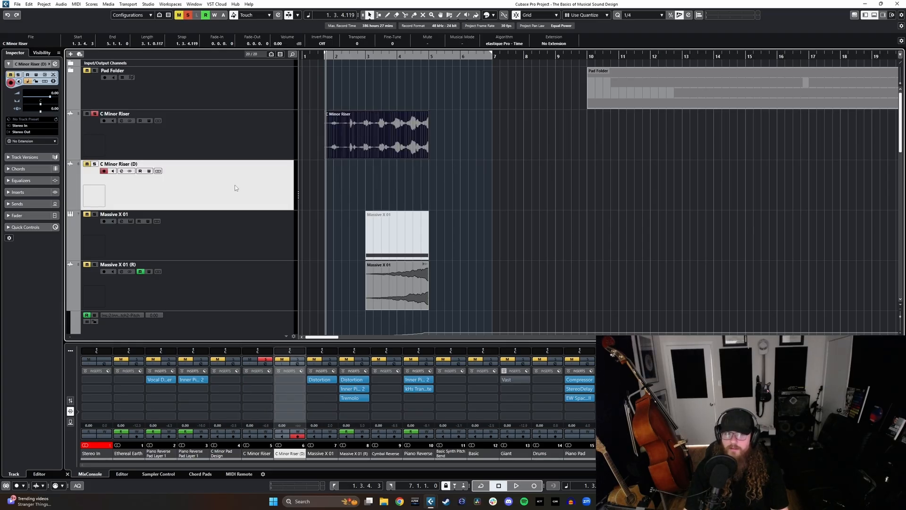
pyautogui.hotkey('ctrl', 'v')
pyautogui.click(193, 147)
pyautogui.press('s')
pyautogui.click(235, 187)
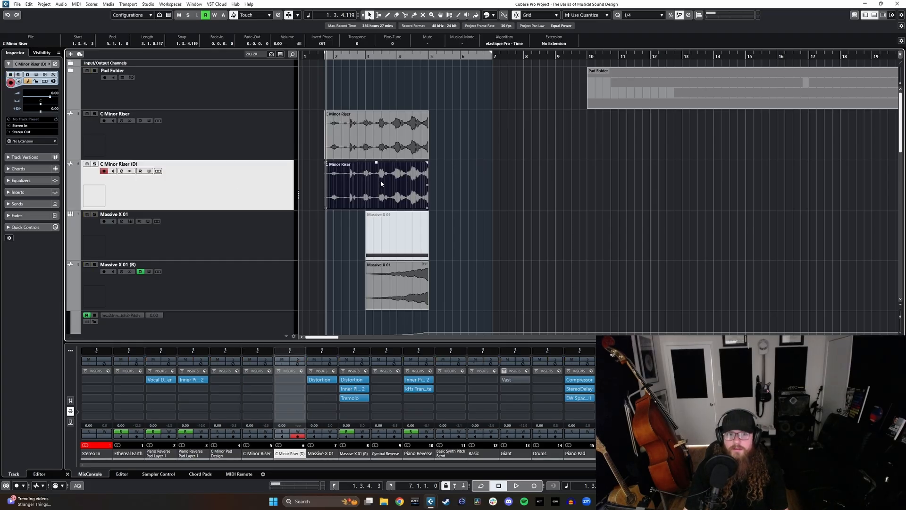
# Step: Reverse the clip on the C Minor Riser (D) track as a new version and move it so it begins at bar 5
pyautogui.click(496, 184)
pyautogui.click(333, 187)
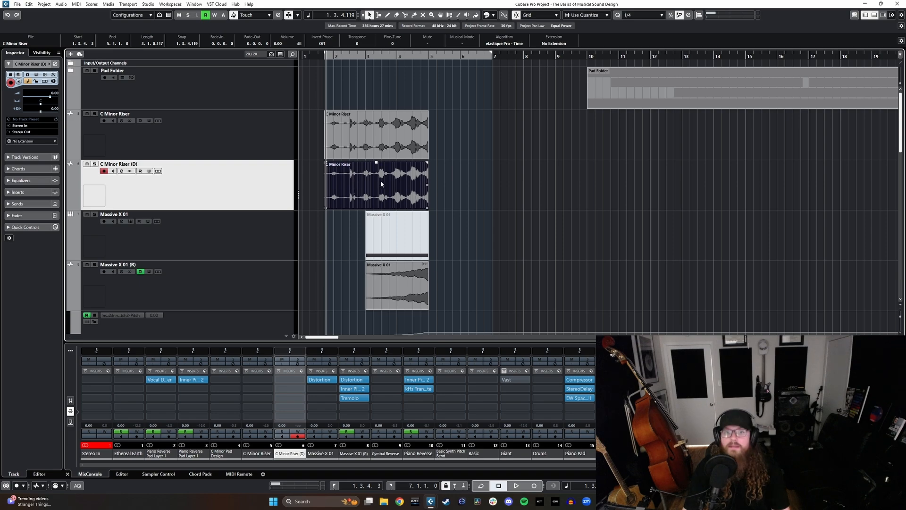
pyautogui.hotkey('ctrl', 'r')
pyautogui.click(452, 271)
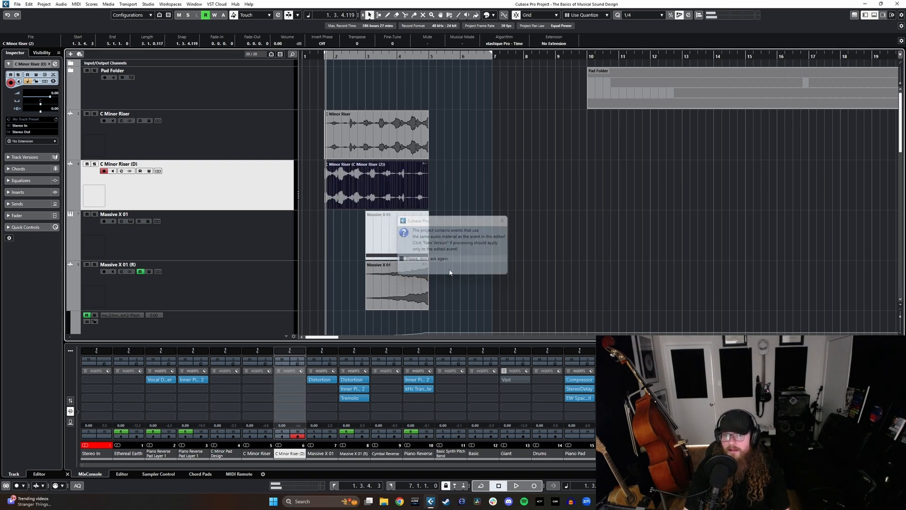
pyautogui.moveTo(373, 199); pyautogui.dragTo(477, 200)
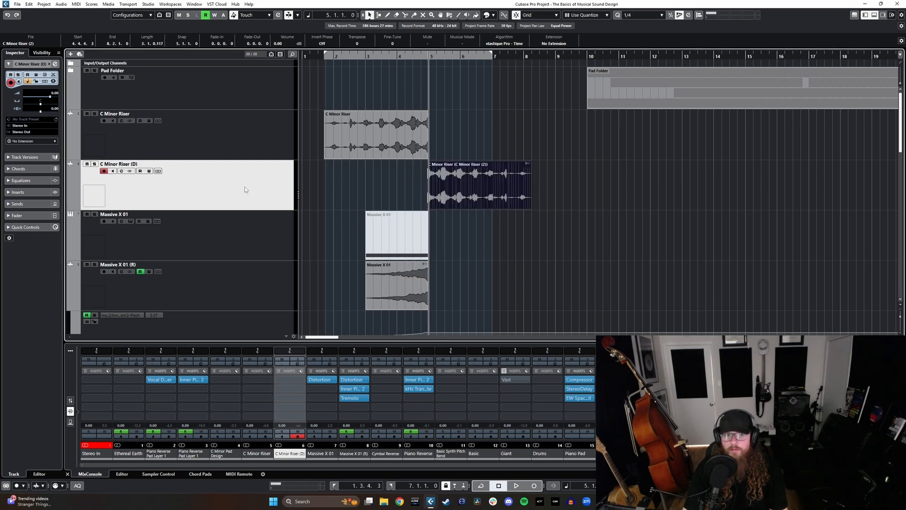
# Step: Solo the C Minor Riser (D) track and listen to the reversed clip from bar 5
pyautogui.press('s')
pyautogui.press('space')
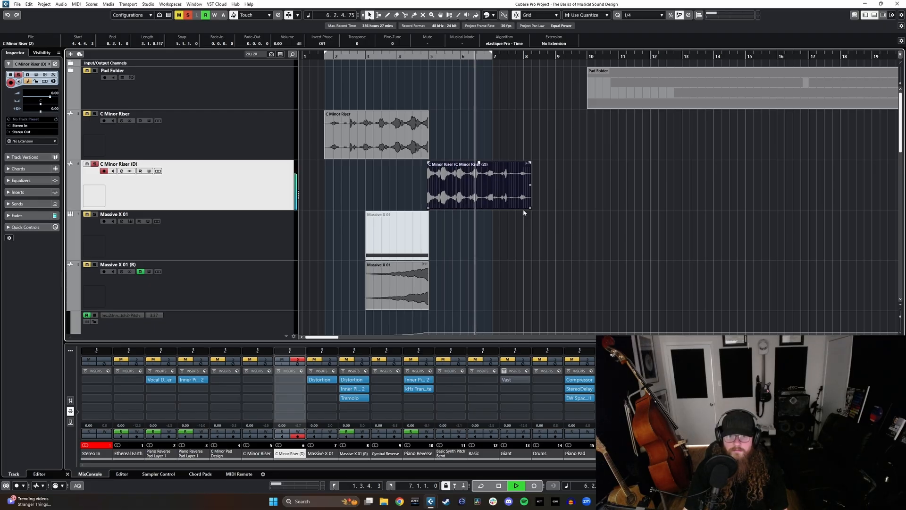
pyautogui.press('space')
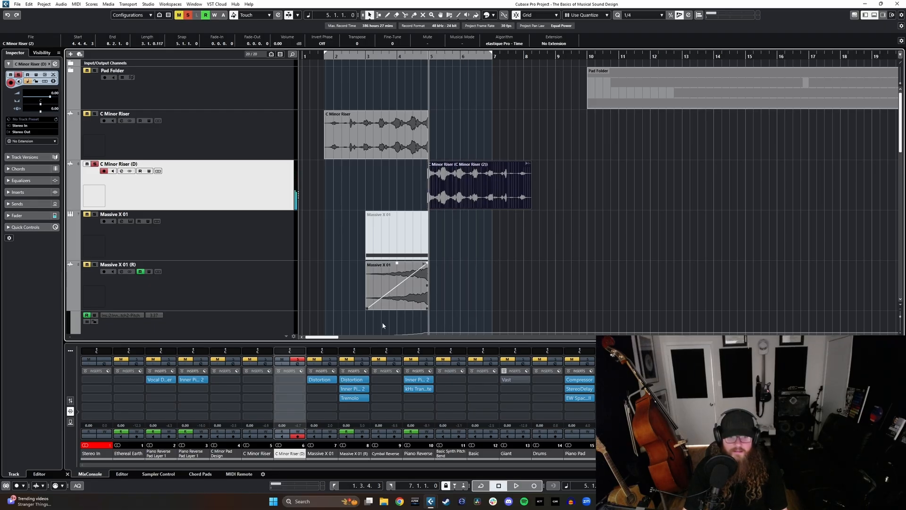
# Step: Insert the Vast plug-in on the C Minor Riser (D) channel and place its window clear of the clips
pyautogui.click(298, 381)
pyautogui.write('vas')
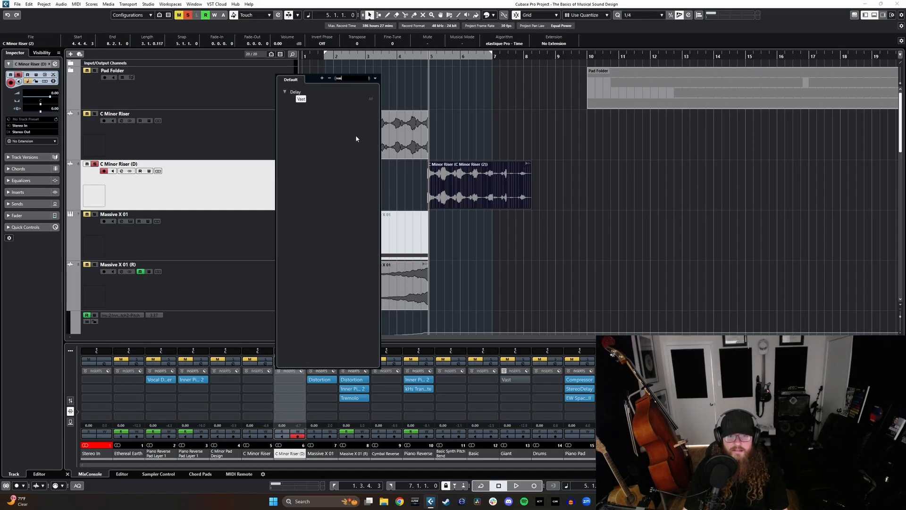
pyautogui.click(301, 99)
pyautogui.moveTo(435, 114); pyautogui.dragTo(680, 160)
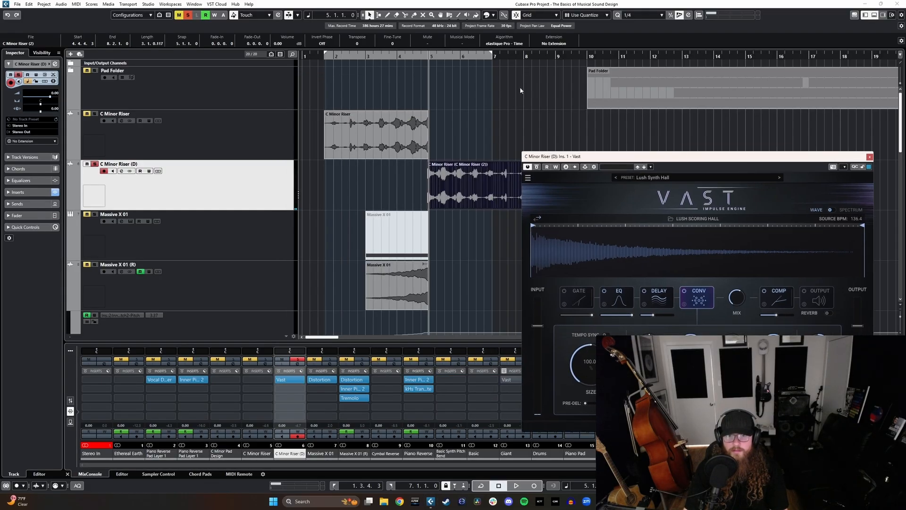
# Step: Play the reversed clip from bar 5 with the reverb and lower Vast's convolution size to about 74
pyautogui.moveTo(426, 58); pyautogui.dragTo(428, 67)
pyautogui.press('space')
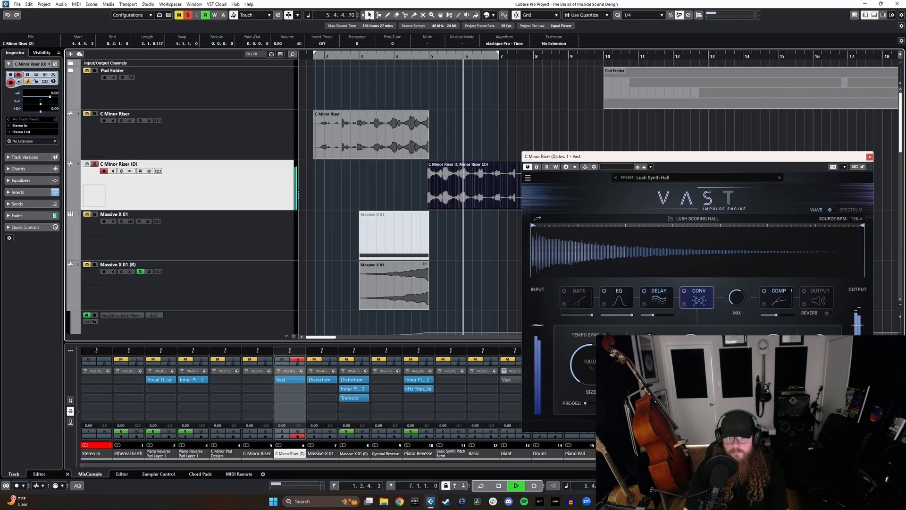
pyautogui.press('space')
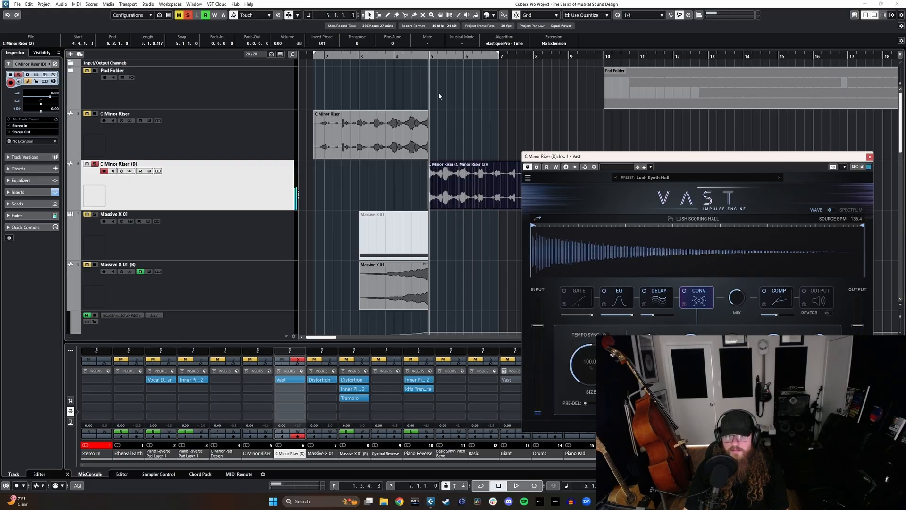
pyautogui.press('space')
pyautogui.moveTo(590, 365); pyautogui.dragTo(591, 377)
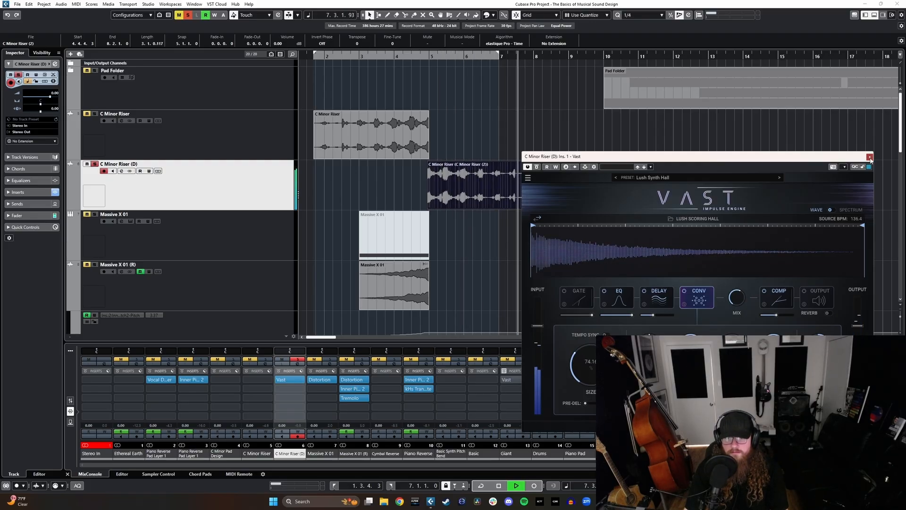
# Step: Close Vast, stop playback and give the end of the reversed clip a fade-out about 1.2.3.30 long
pyautogui.click(871, 157)
pyautogui.press('space')
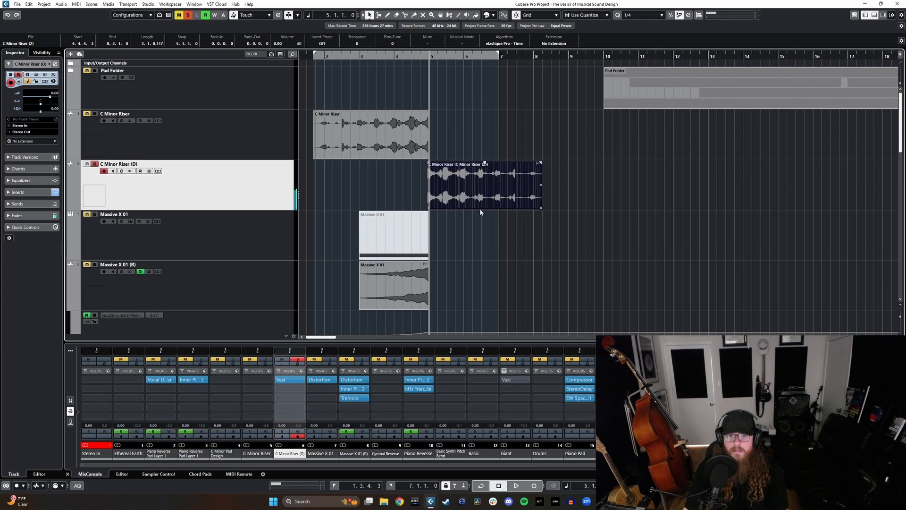
pyautogui.moveTo(539, 165); pyautogui.dragTo(484, 163)
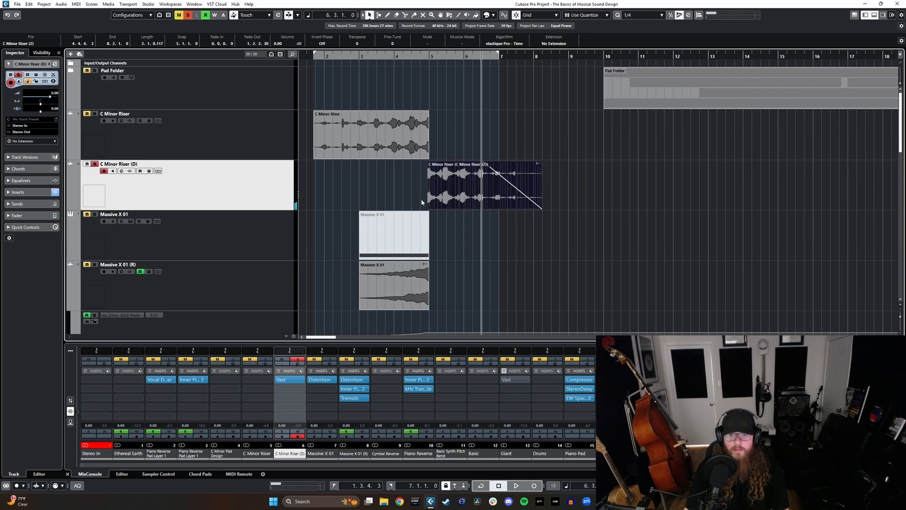
# Step: Move Vast to the second insert slot of the C Minor Riser (D) channel and insert Inner Pitch 2 in the first
pyautogui.moveTo(284, 380); pyautogui.dragTo(293, 388)
pyautogui.click(294, 380)
pyautogui.write('inner')
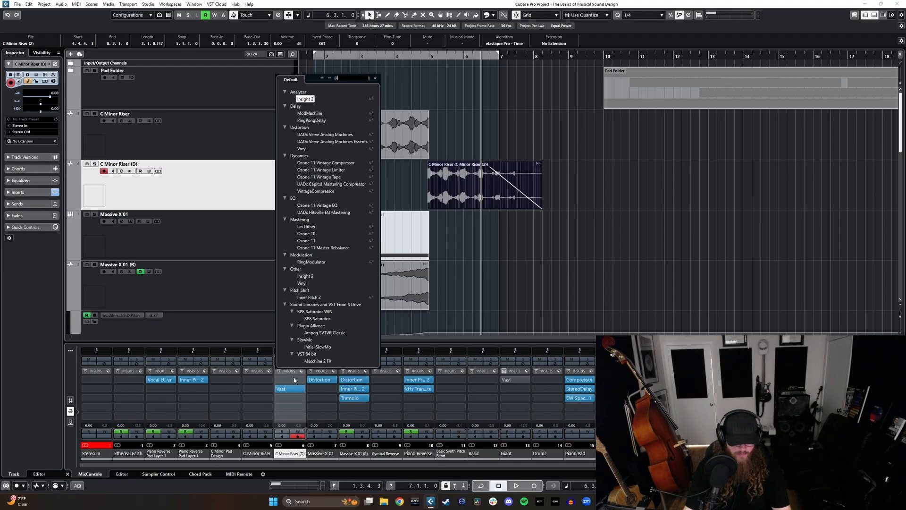
pyautogui.click(313, 98)
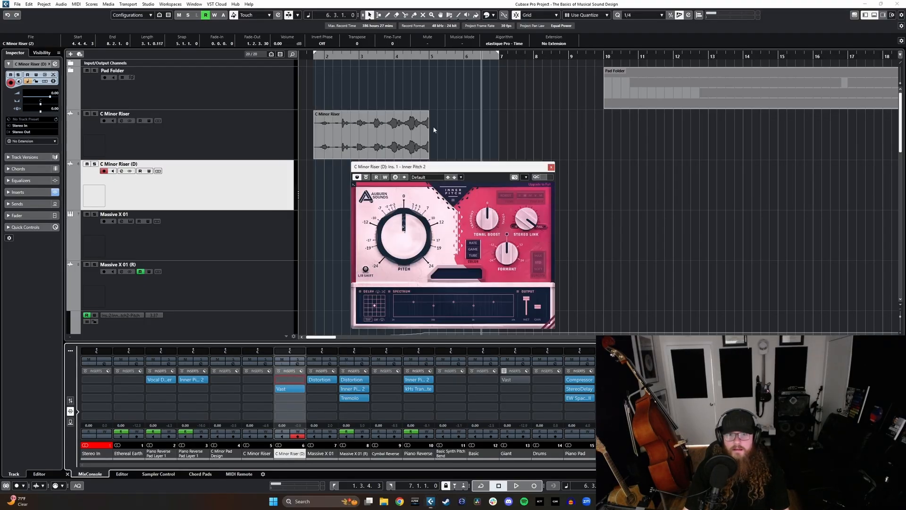
pyautogui.moveTo(413, 164); pyautogui.dragTo(673, 246)
# Step: Move the reversed C Minor Riser clip so it begins at bar 7
pyautogui.moveTo(449, 188); pyautogui.dragTo(519, 192)
pyautogui.hscroll(2, 525, 197)
pyautogui.hscroll(-1, 523, 200)
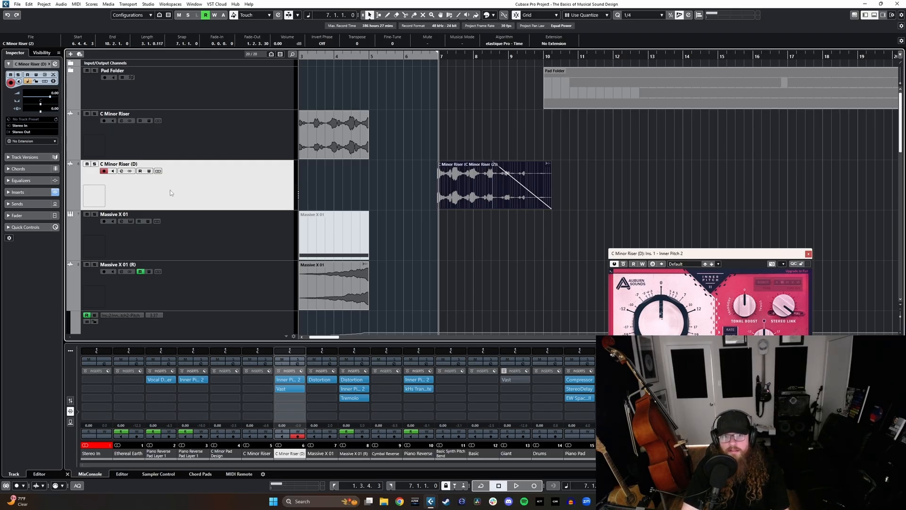
pyautogui.scroll(-2, 417, 245)
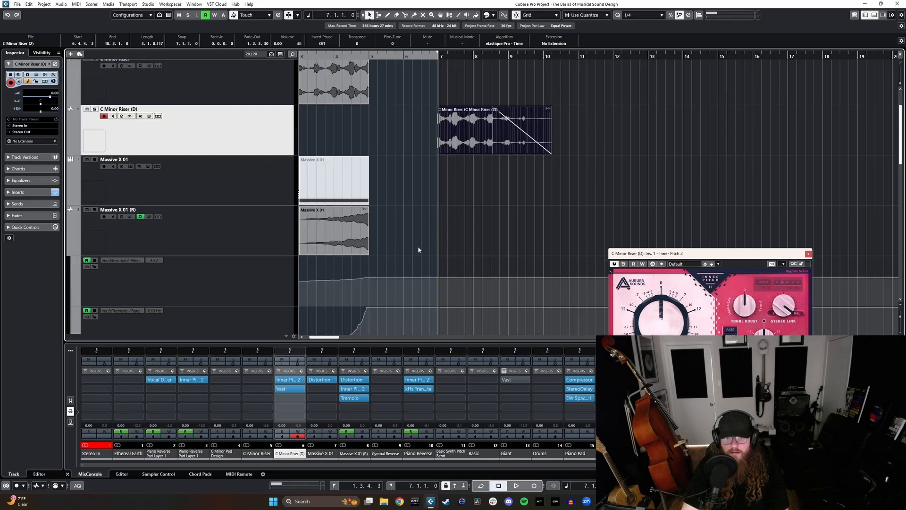
pyautogui.hscroll(-2, 418, 243)
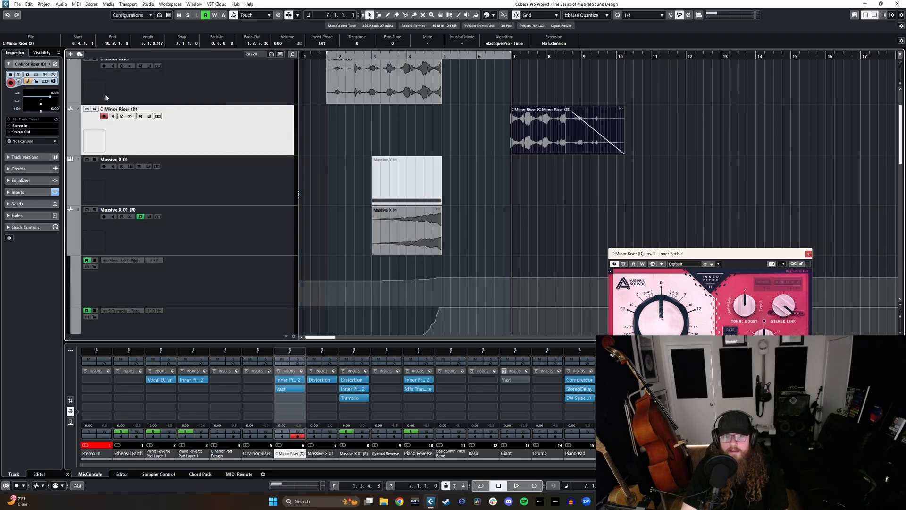
# Step: Enable automation writing on the C Minor Riser (D) track and record a downward Inner Pitch 2 pitch sweep while the clip plays
pyautogui.moveTo(307, 349); pyautogui.dragTo(306, 253)
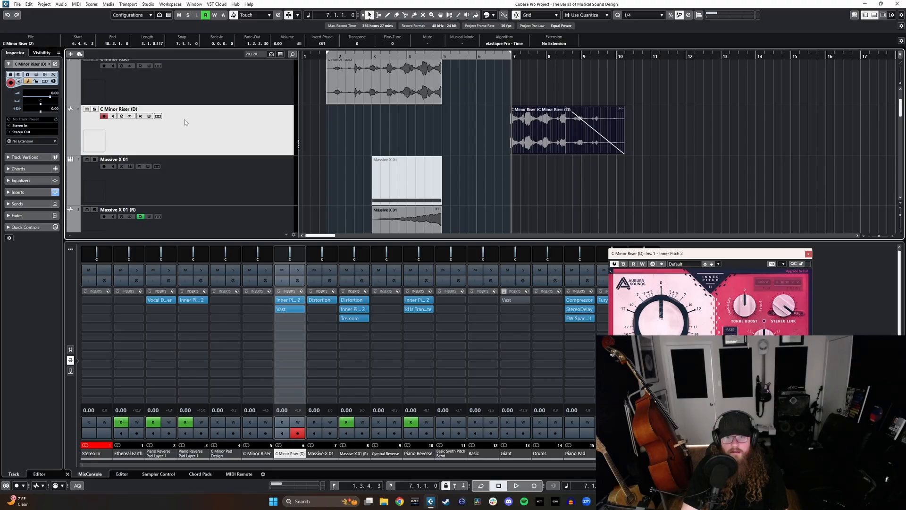
pyautogui.click(149, 116)
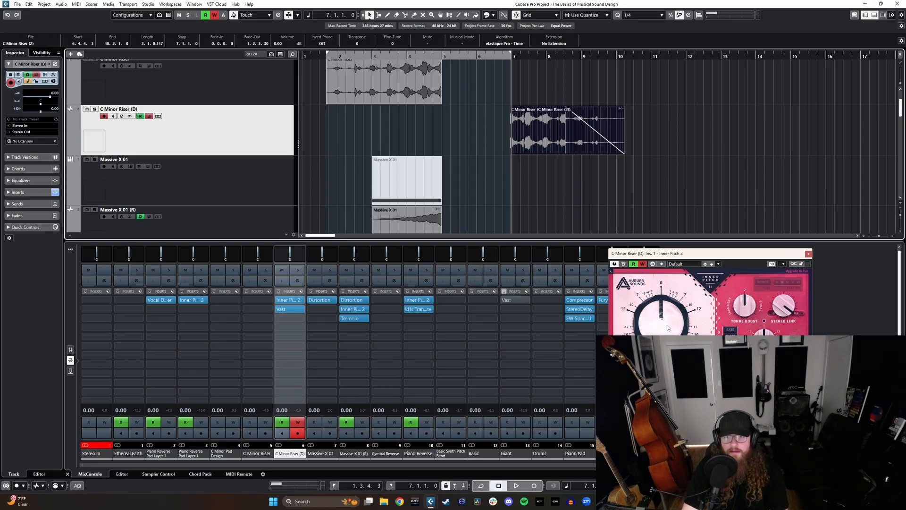
pyautogui.click(503, 56)
pyautogui.press('space')
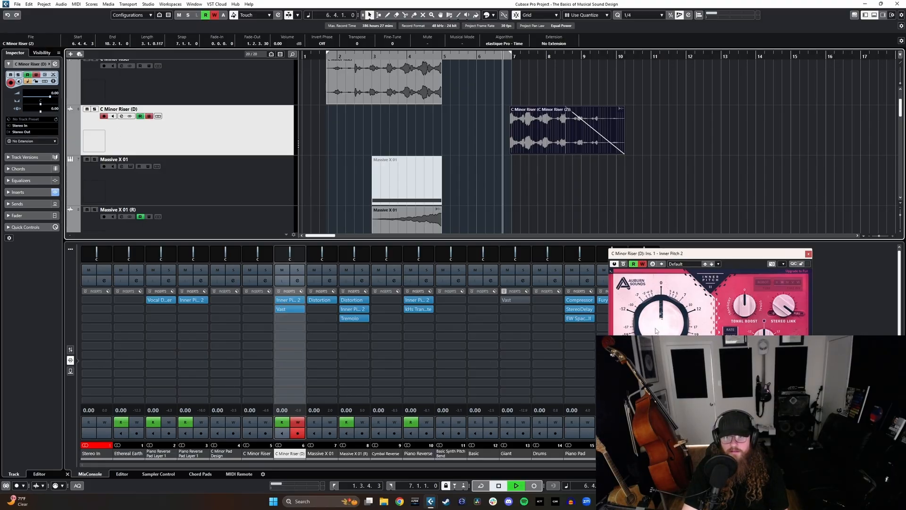
pyautogui.moveTo(655, 330); pyautogui.dragTo(656, 366)
pyautogui.press('space')
pyautogui.scroll(2, 497, 178)
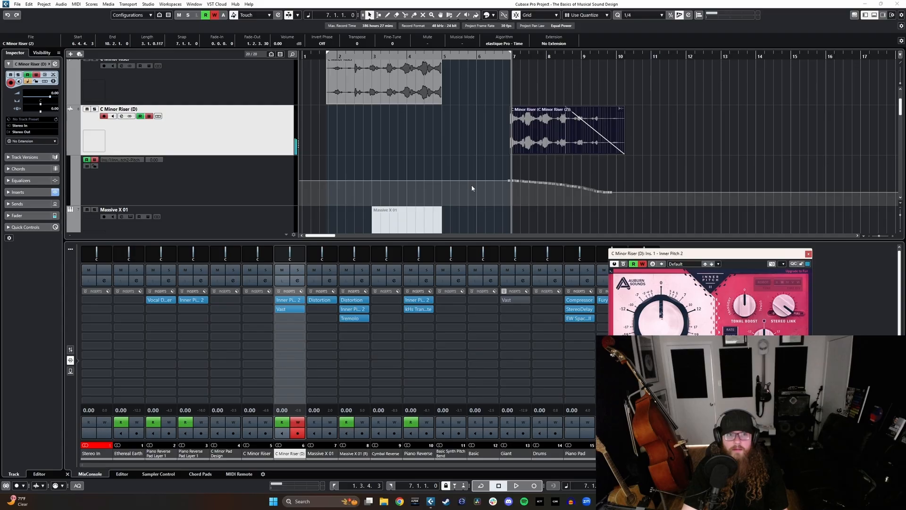
# Step: Close Inner Pitch 2, turn off automation writing on the C Minor Riser (D) track and hide the mixer
pyautogui.click(809, 253)
pyautogui.hscroll(2, 501, 152)
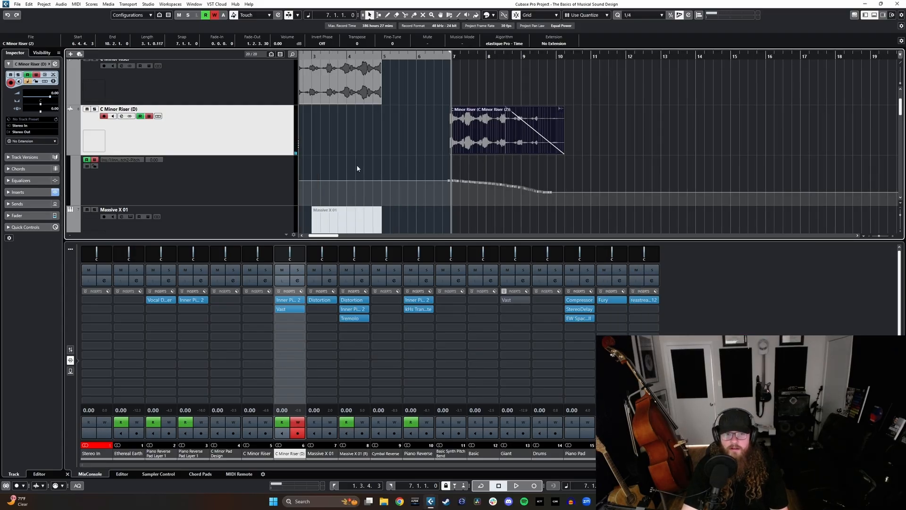
pyautogui.click(149, 115)
pyautogui.hotkey('ctrl', 'alt', 'b')
pyautogui.scroll(3, 541, 189)
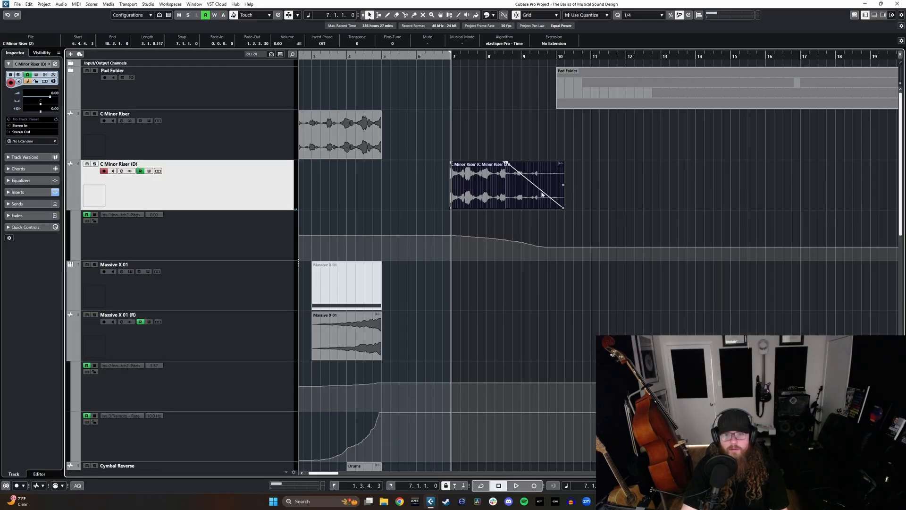
# Step: Add an instrument track with Kontakt 7 as its instrument
pyautogui.hscroll(-2, 486, 197)
pyautogui.hscroll(2, 500, 174)
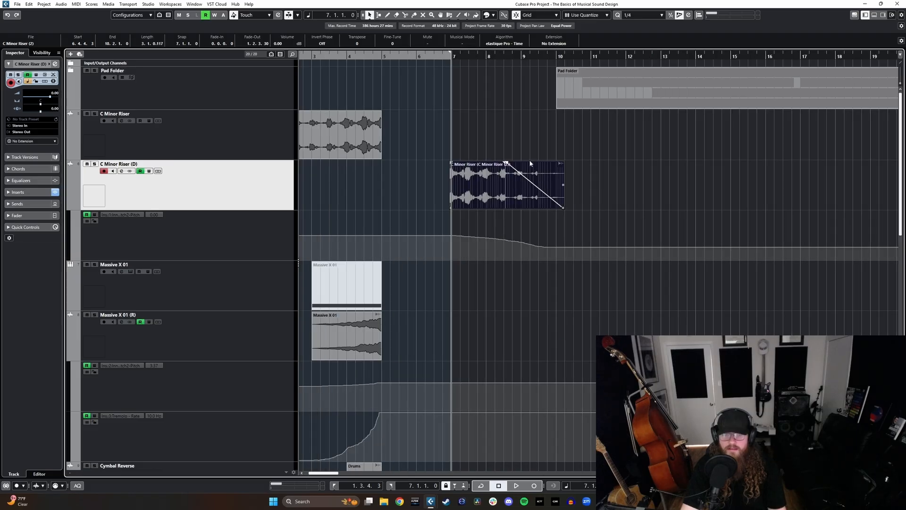
pyautogui.hscroll(-2, 530, 162)
pyautogui.click(71, 54)
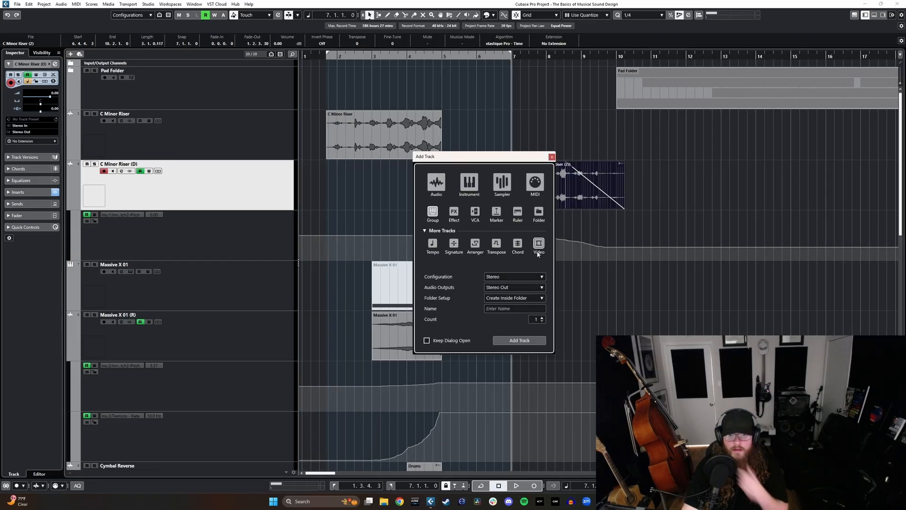
pyautogui.click(507, 266)
pyautogui.write('ko')
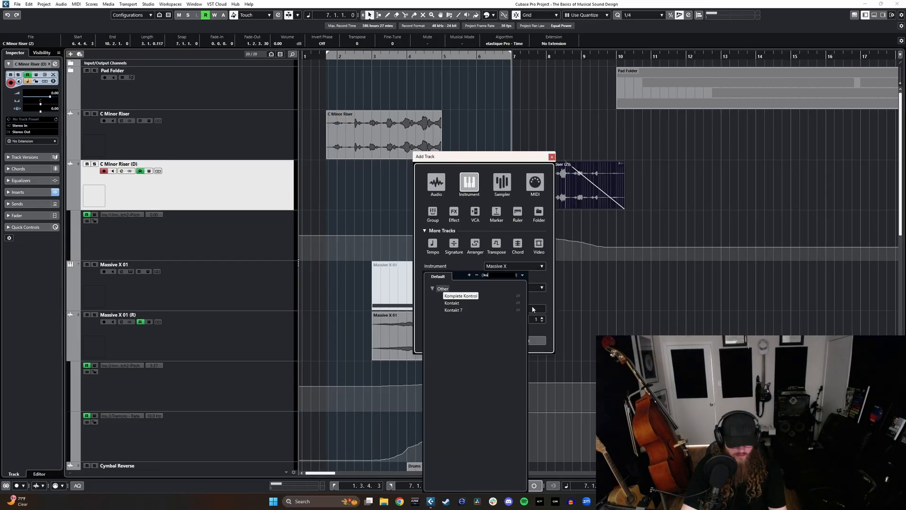
pyautogui.click(453, 310)
pyautogui.click(520, 340)
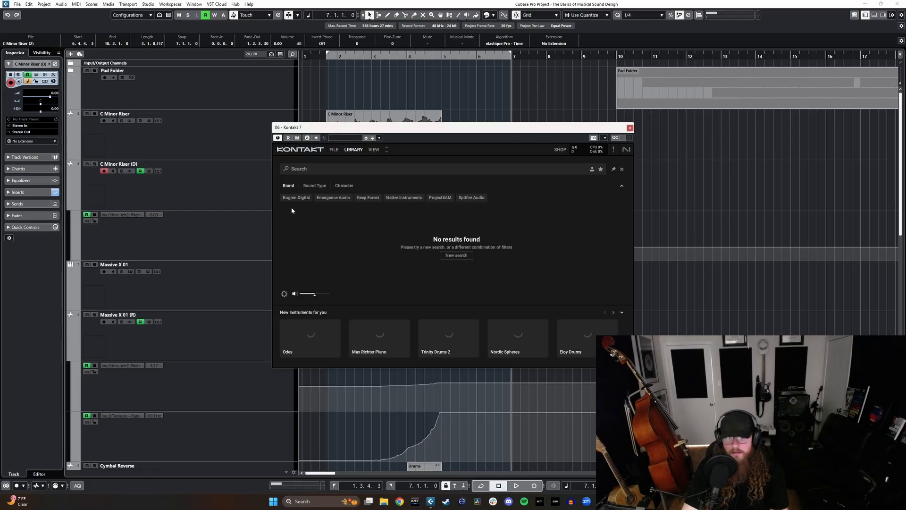
# Step: Switch Kontakt to its classic view and load 11. Downers from the Evolution Devastator Warzone Free Edition library
pyautogui.click(370, 152)
pyautogui.click(366, 160)
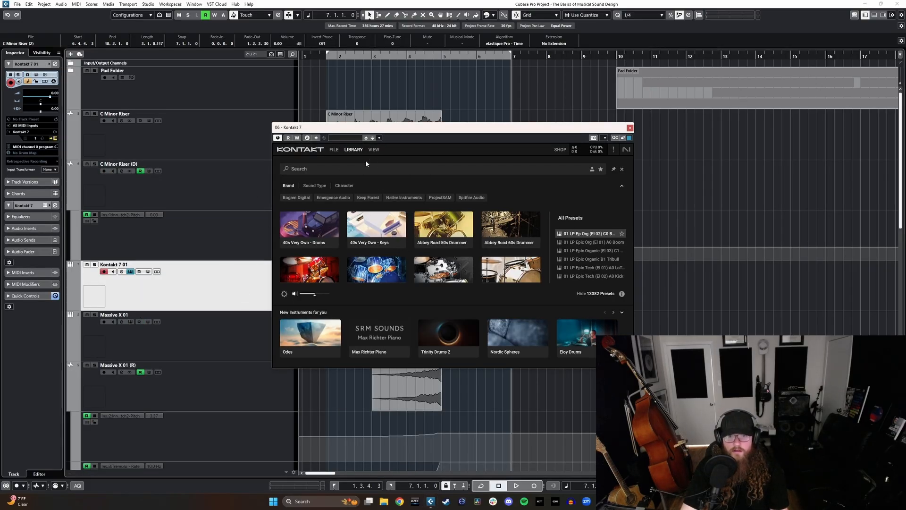
pyautogui.moveTo(382, 178); pyautogui.dragTo(384, 343)
pyautogui.scroll(-5, 324, 299)
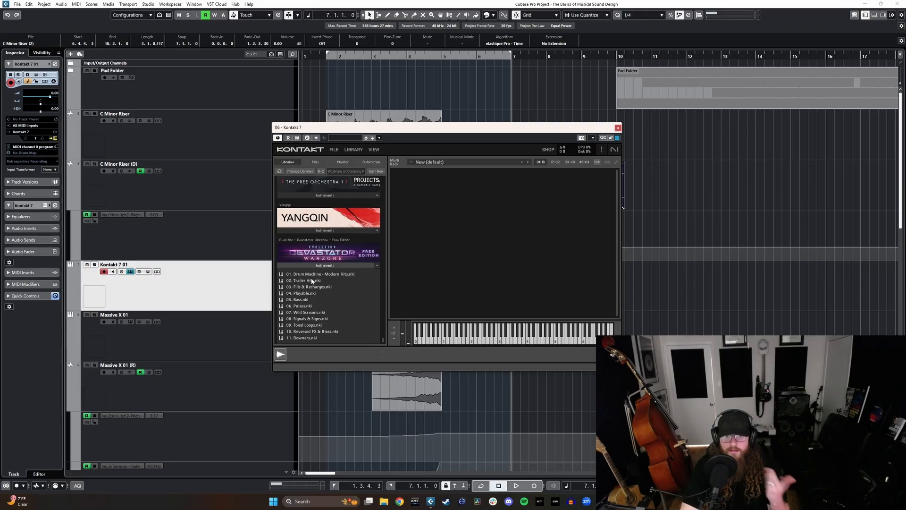
pyautogui.click(307, 338)
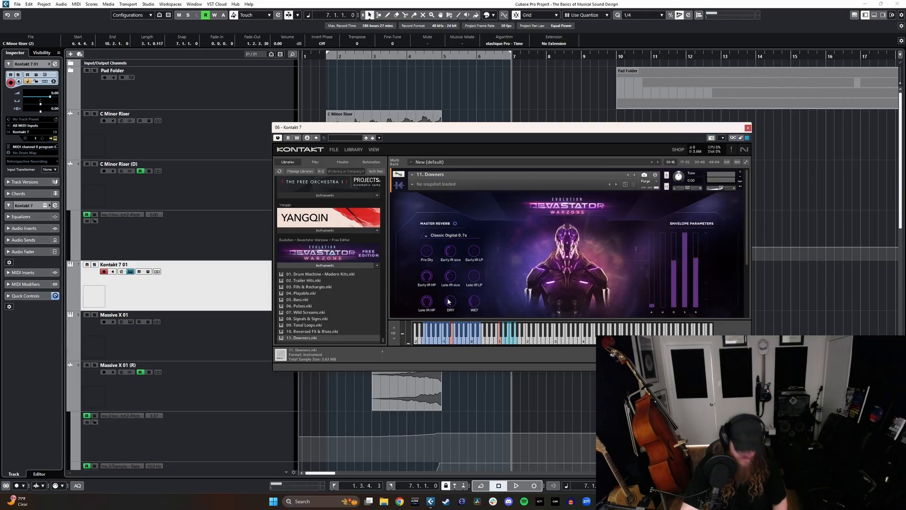
pyautogui.scroll(-2, 576, 293)
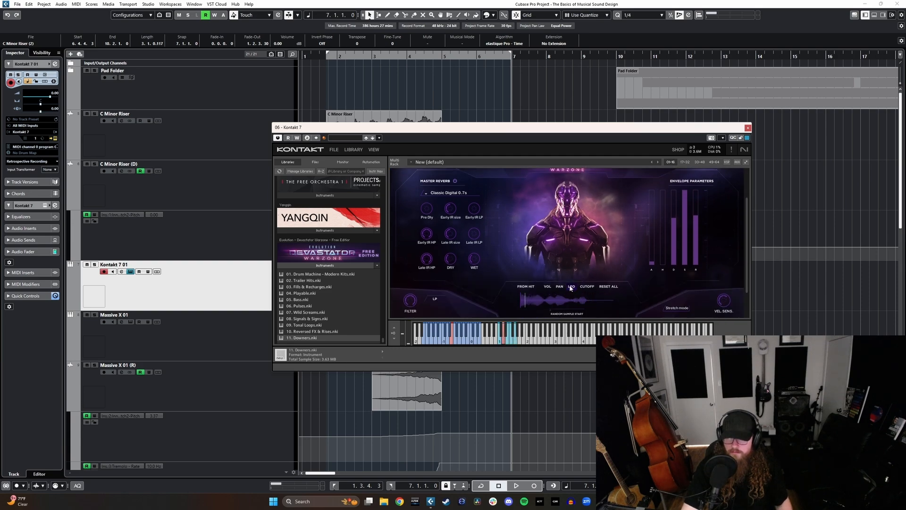
# Step: Load 05. Bass from the Devastator Warzone Free Edition library, audition a note and close Kontakt
pyautogui.click(308, 300)
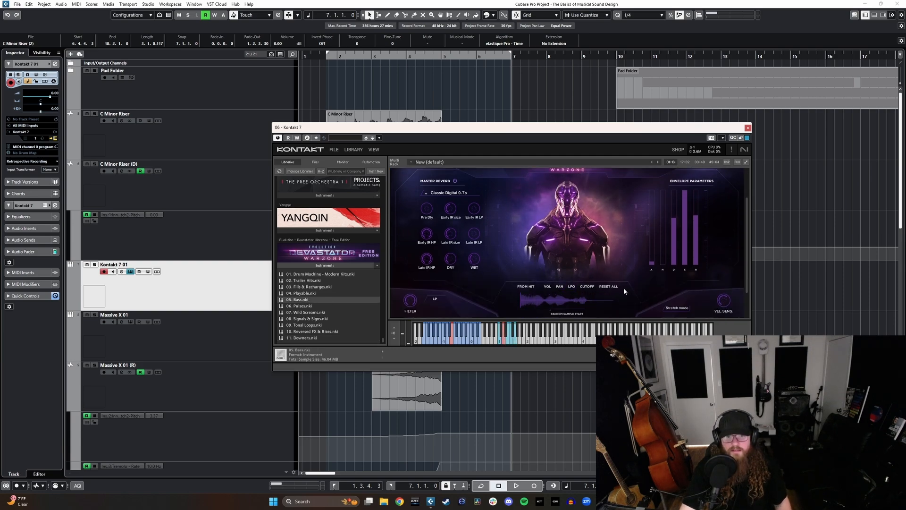
pyautogui.click(444, 341)
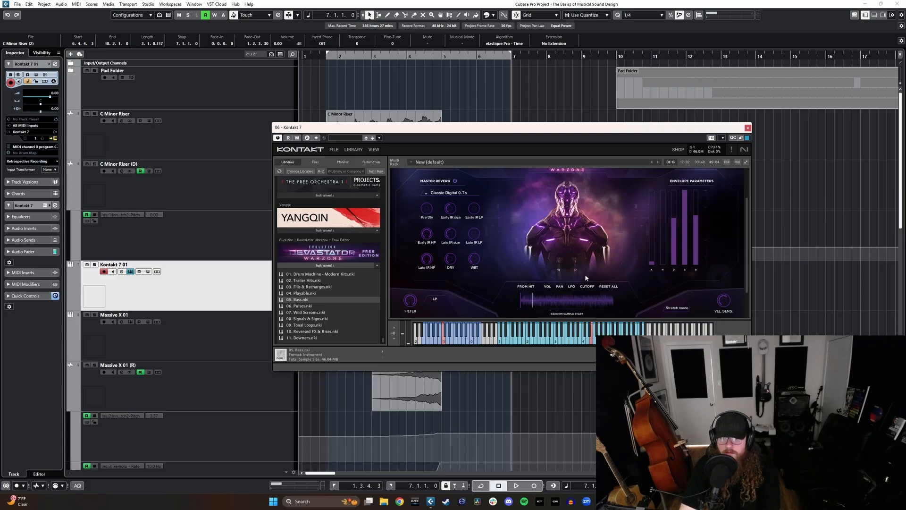
pyautogui.click(748, 128)
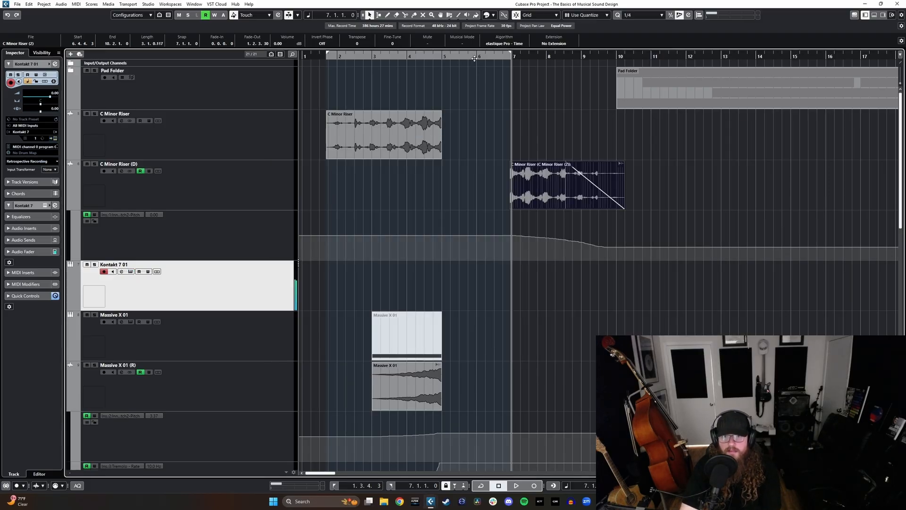
# Step: Record a sustained bass note on the Kontakt 7 01 track, starting the recording at bar 6
pyautogui.click(475, 58)
pyautogui.press('KP_Multiply')
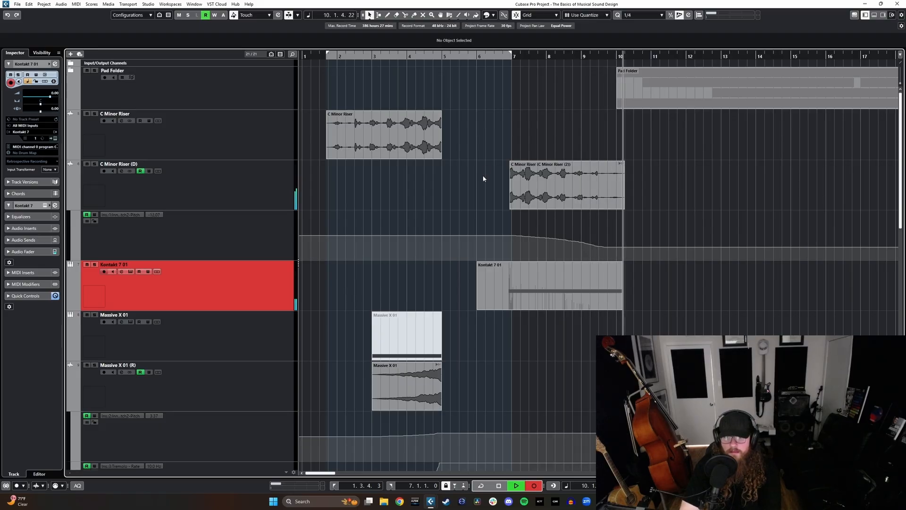
pyautogui.press('space')
# Step: Render the recorded Kontakt 7 01 part in place to a new audio track
pyautogui.rightClick(541, 272)
pyautogui.click(492, 280)
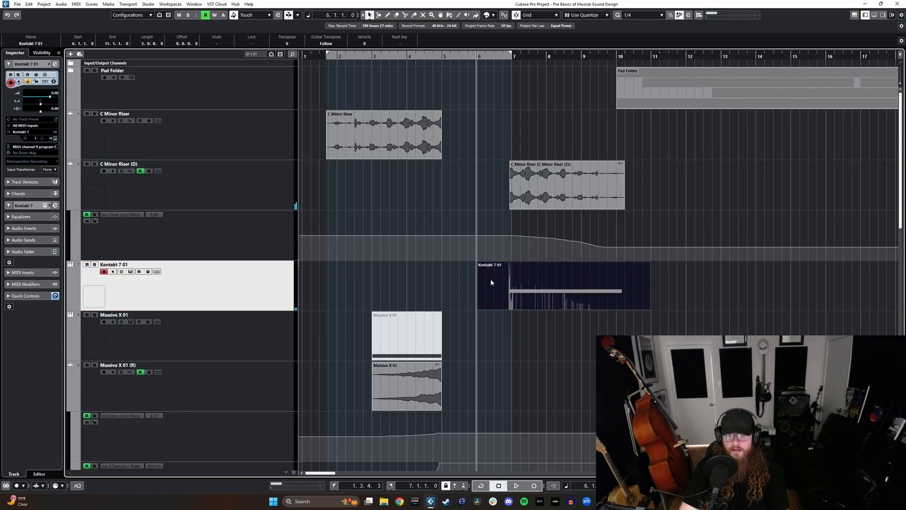
pyautogui.hotkey('alt', 'r')
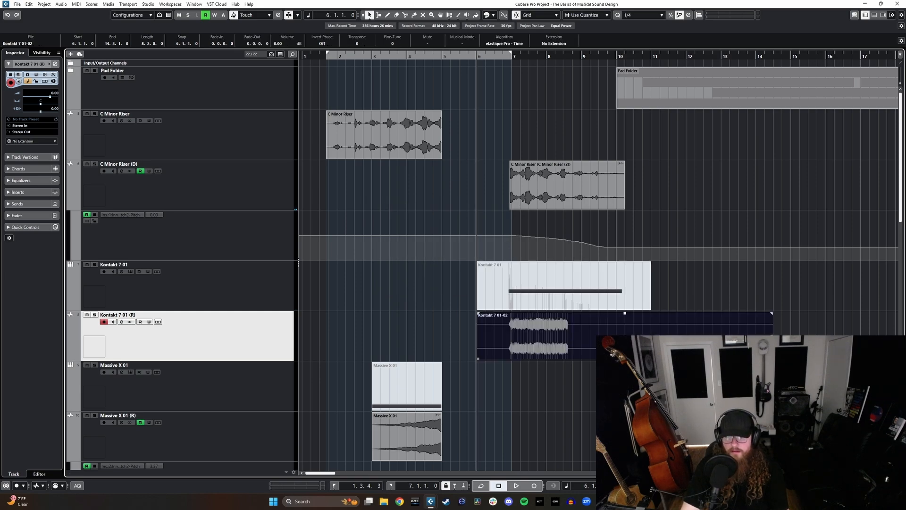
# Step: Trim the rendered bass clip to end at 10.2.1.0 and delete the part before bar 7
pyautogui.moveTo(773, 337); pyautogui.dragTo(625, 337)
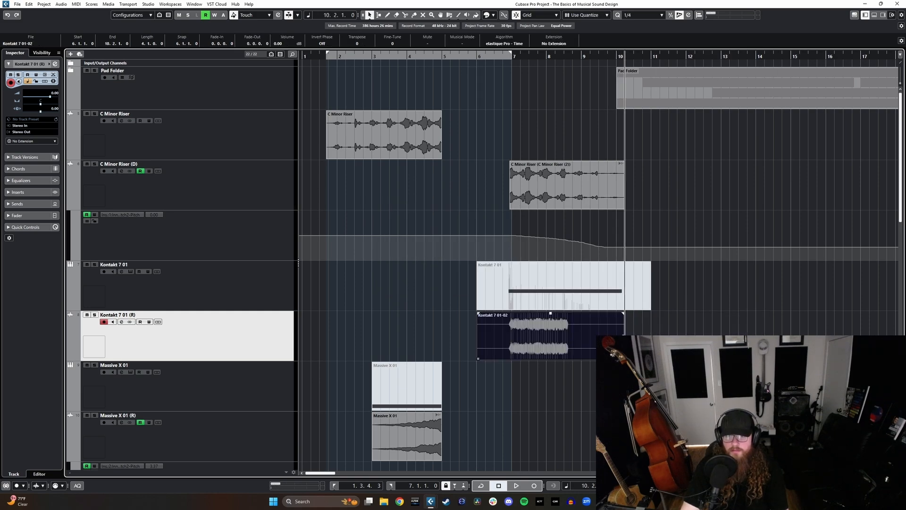
pyautogui.keyDown('alt'); pyautogui.click(509, 344); pyautogui.keyUp('alt')
pyautogui.click(503, 344)
pyautogui.press('Delete')
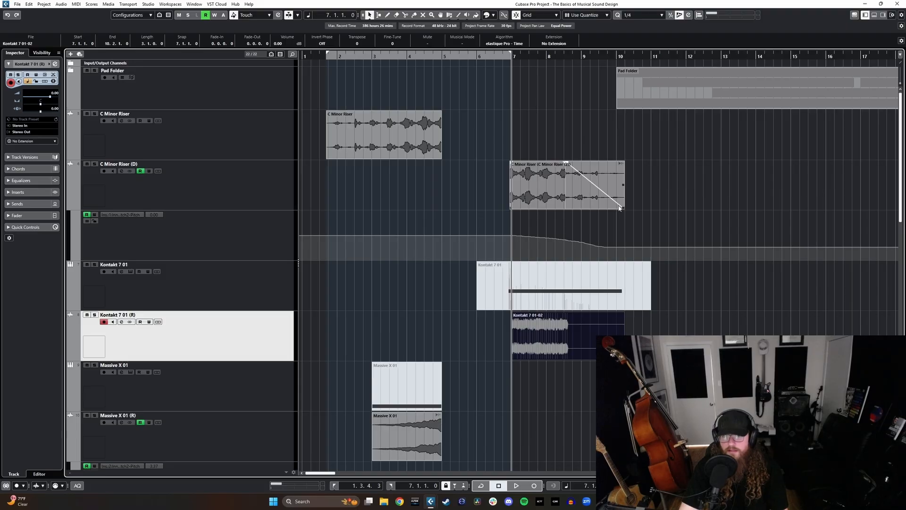
# Step: Delete the bass clip's tail from 8.3.1.0 and time-stretch the remaining audio to end at 10.2.1.0
pyautogui.keyDown('alt'); pyautogui.click(564, 344); pyautogui.keyUp('alt')
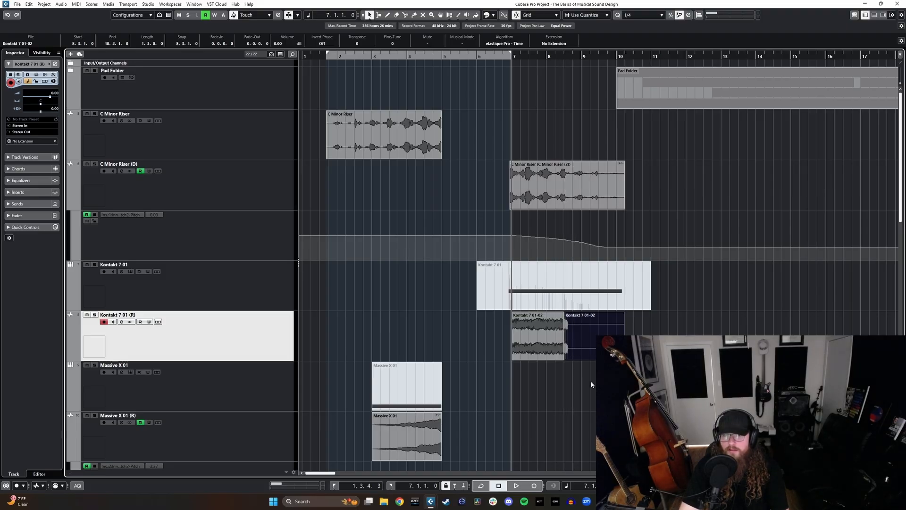
pyautogui.press('Delete')
pyautogui.press('1')
pyautogui.press('1')
pyautogui.moveTo(562, 358); pyautogui.dragTo(625, 358)
pyautogui.press('1')
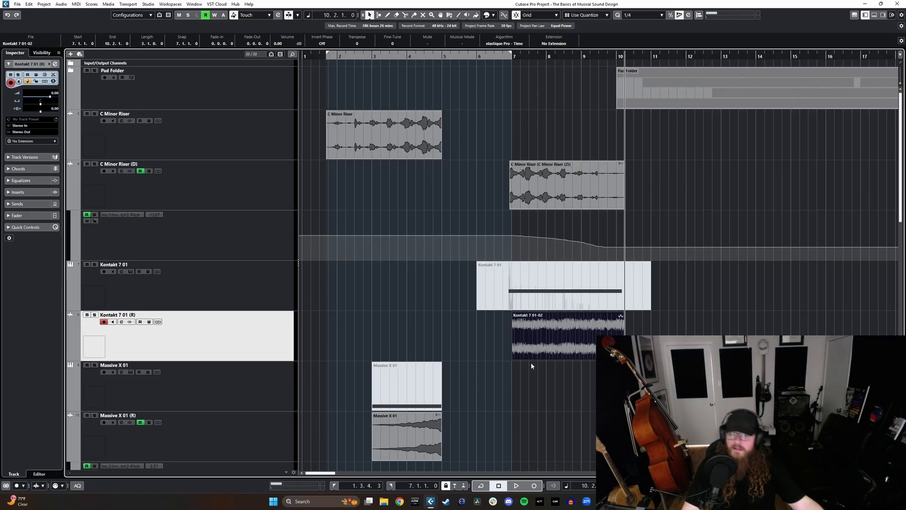
pyautogui.click(494, 298)
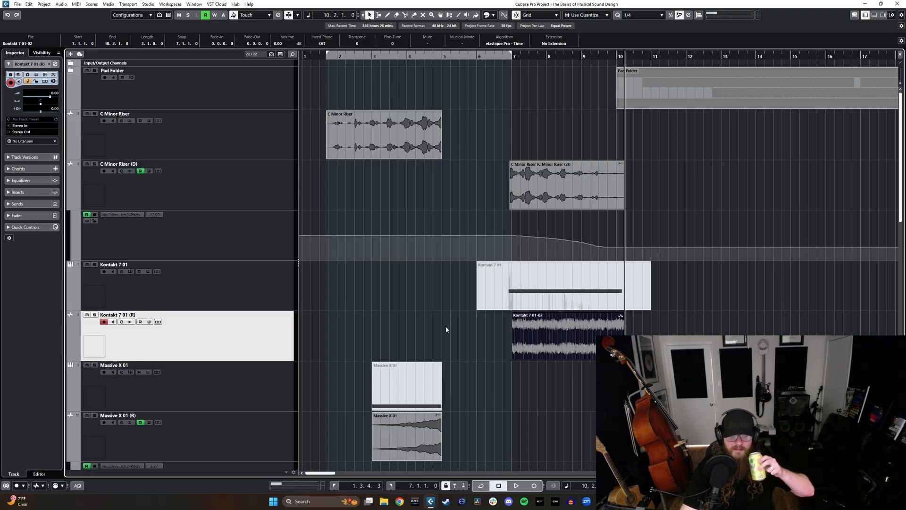
pyautogui.scroll(-2, 450, 322)
pyautogui.scroll(2, 449, 322)
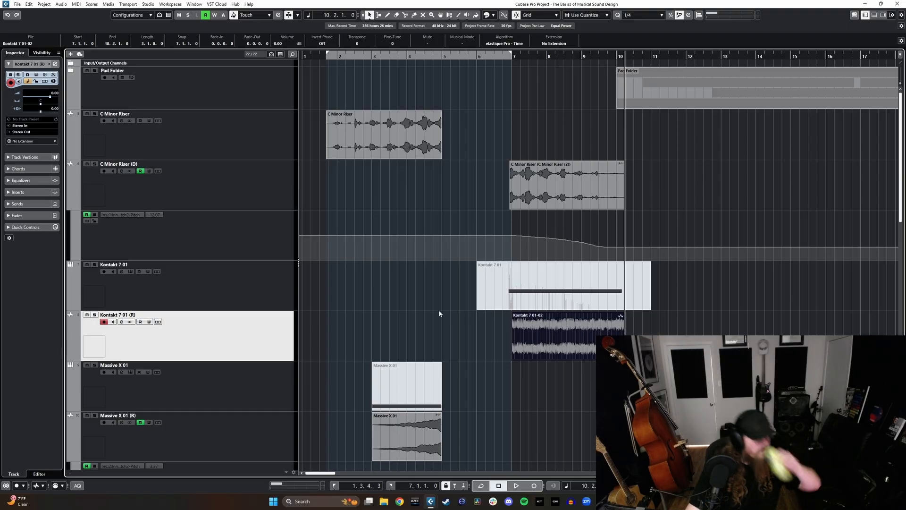
# Step: Rename the Kontakt 7 01 (R) track to Warzone Bass and move it directly above C Minor Riser (D)
pyautogui.doubleClick(138, 315)
pyautogui.write('Wa')
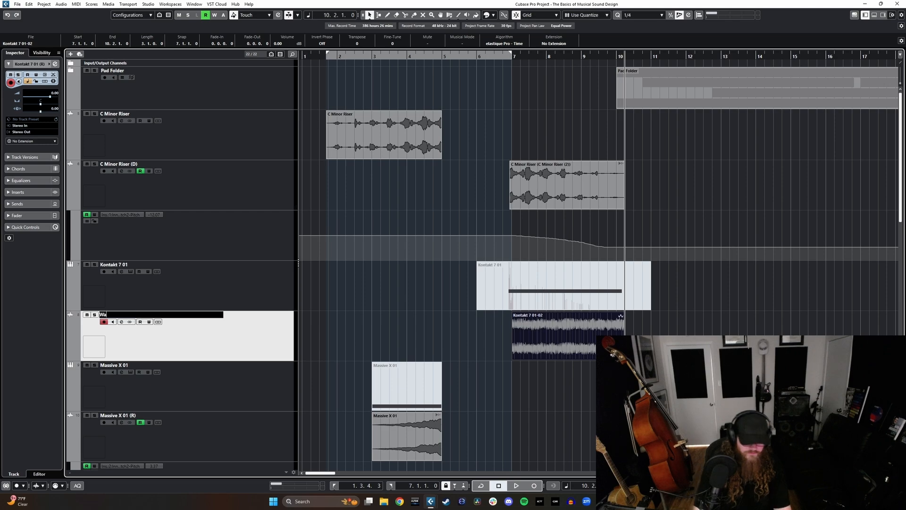
pyautogui.write('rzone Bass')
pyautogui.press('Return')
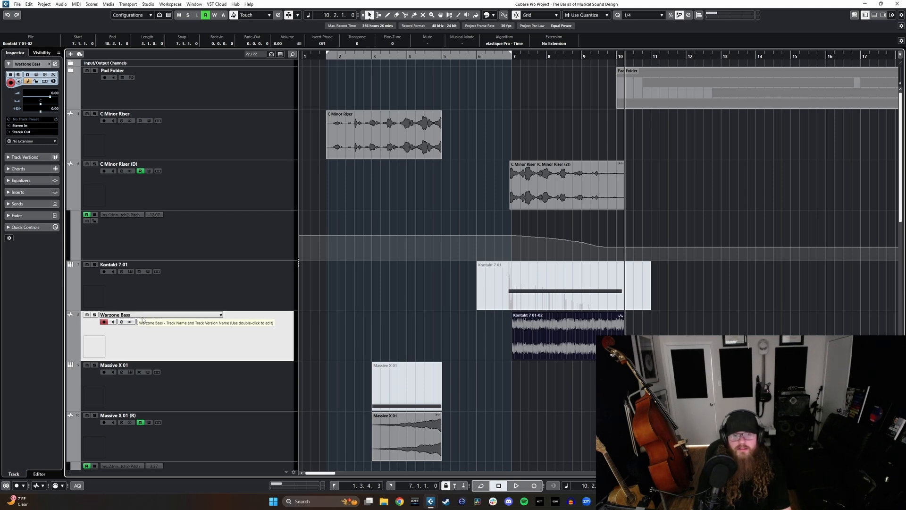
pyautogui.moveTo(253, 340); pyautogui.dragTo(243, 194)
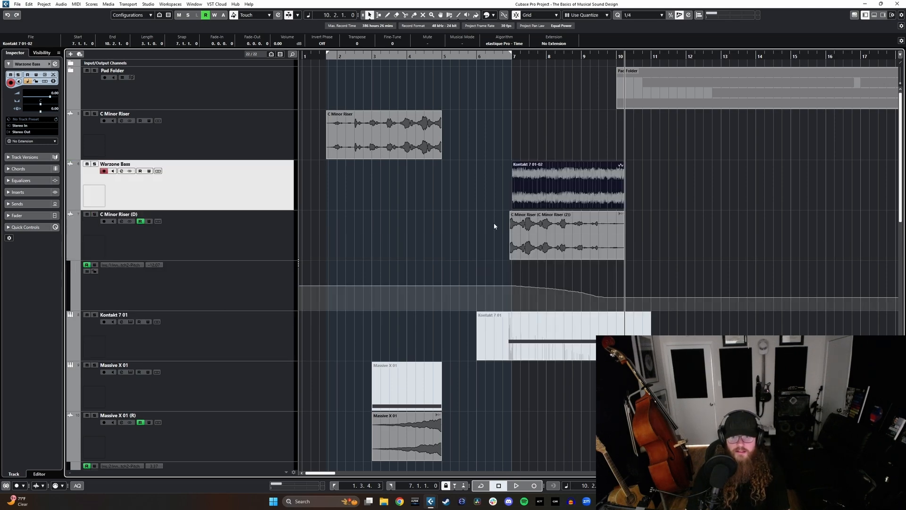
# Step: Add a fade-out across nearly the whole Warzone Bass clip and set the playhead to bar 7
pyautogui.click(514, 55)
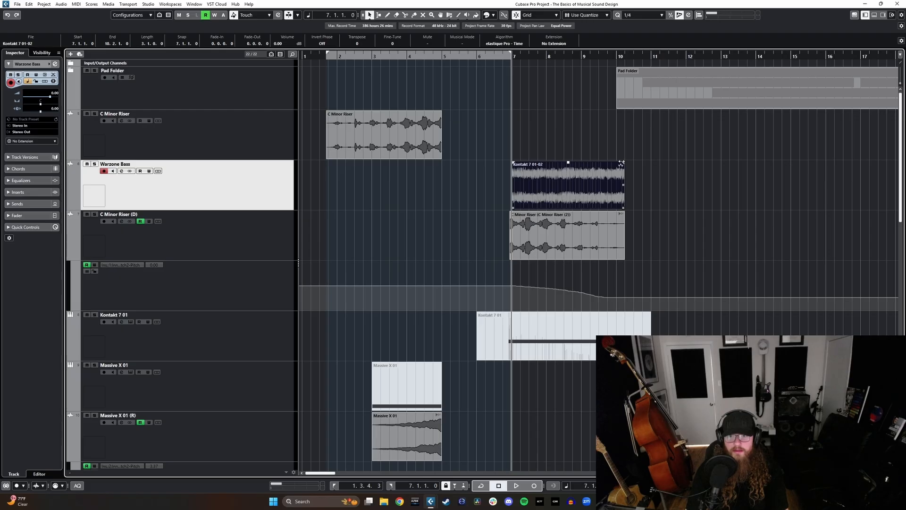
pyautogui.moveTo(622, 164); pyautogui.dragTo(499, 180)
pyautogui.click(512, 56)
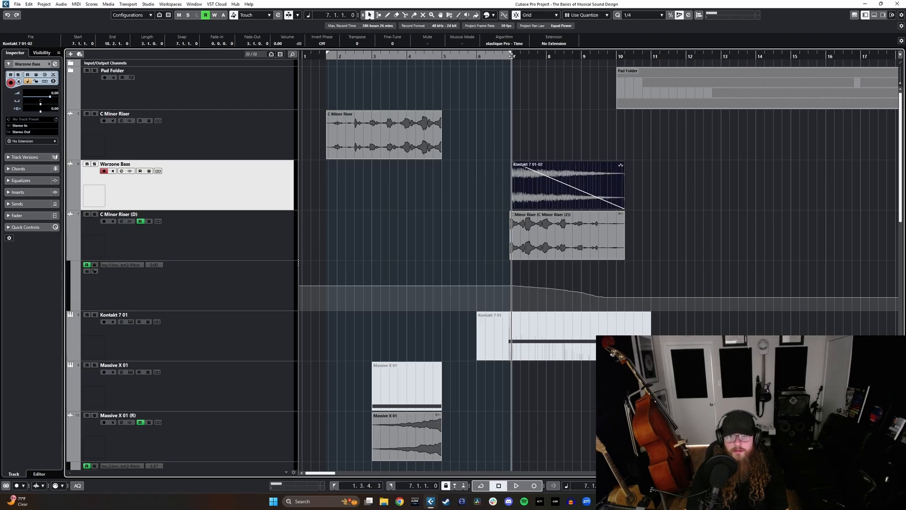
# Step: Insert Inner Pitch 2 on the Warzone Bass channel, hide the mixer and move the plug-in window clear of the clips
pyautogui.press('F3')
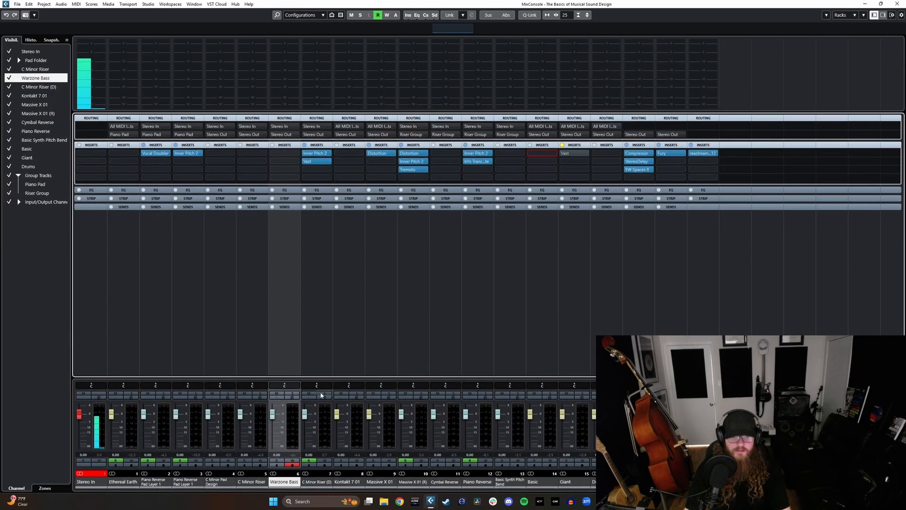
pyautogui.click(290, 154)
pyautogui.write('inn')
pyautogui.click(299, 175)
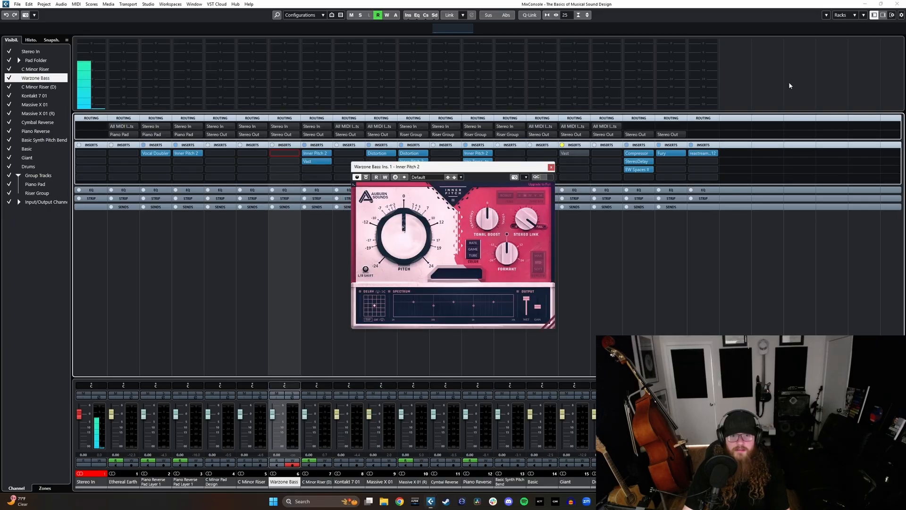
pyautogui.press('F3')
pyautogui.moveTo(490, 178); pyautogui.dragTo(737, 197)
# Step: Enable automation writing on Warzone Bass and record a downward Inner Pitch 2 pitch sweep during playback from bar 7
pyautogui.click(150, 172)
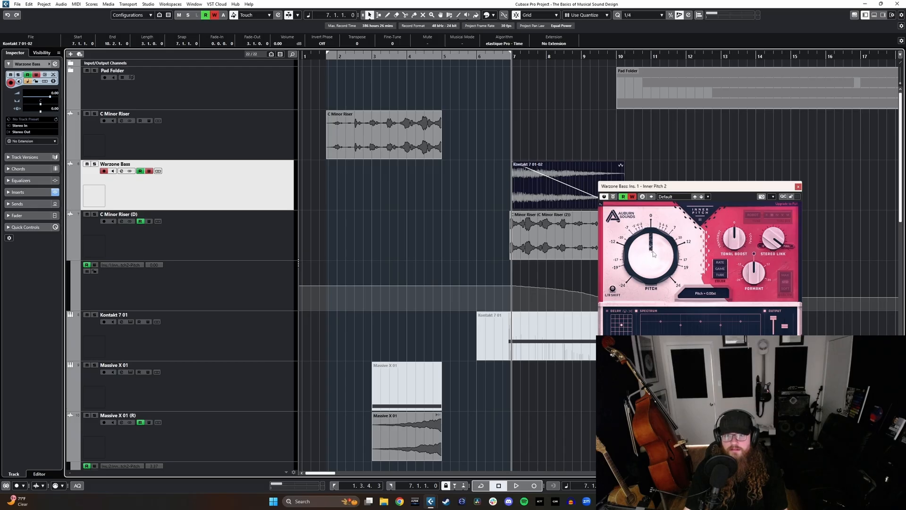
pyautogui.moveTo(653, 254); pyautogui.dragTo(655, 298)
pyautogui.press('space')
# Step: Close Inner Pitch 2, shorten the Warzone Bass clip's fade-out to start at bar 8 and return the playhead to bar 7
pyautogui.click(798, 186)
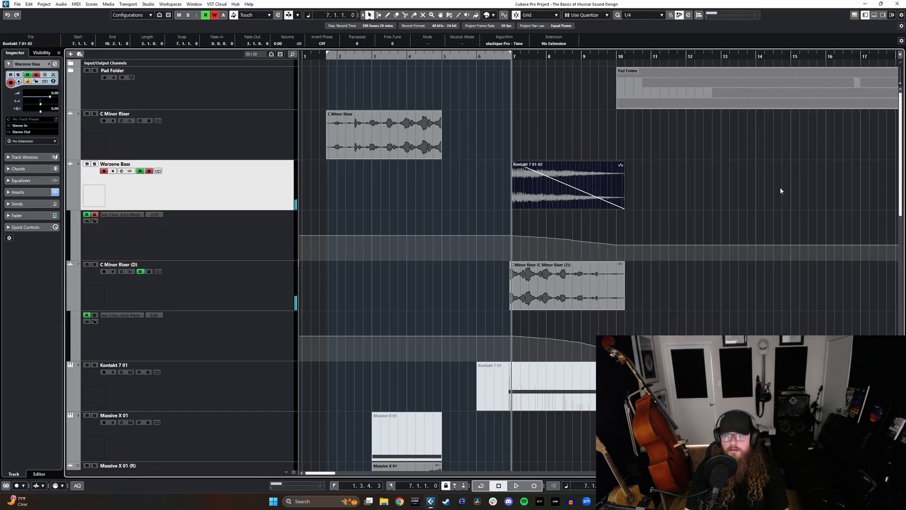
pyautogui.moveTo(518, 166); pyautogui.dragTo(547, 166)
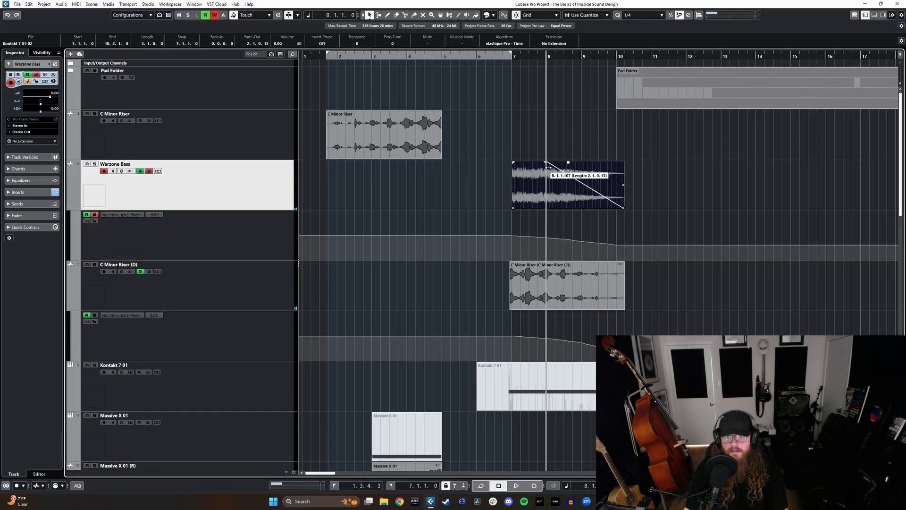
pyautogui.click(512, 57)
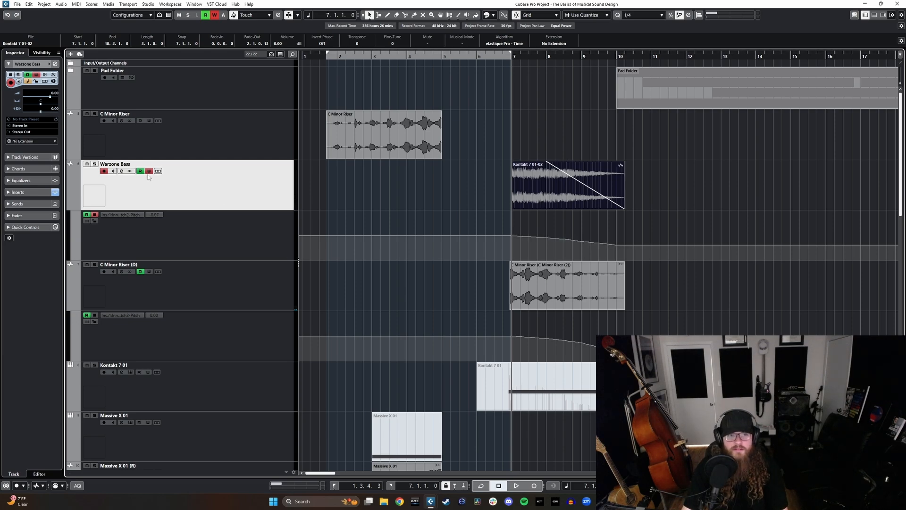
# Step: Turn off automation writing on Warzone Bass, then solo it with C Minor Riser (D), listen from bar 7 and unsolo both
pyautogui.keyDown('ctrl'); pyautogui.click(242, 293); pyautogui.keyUp('ctrl')
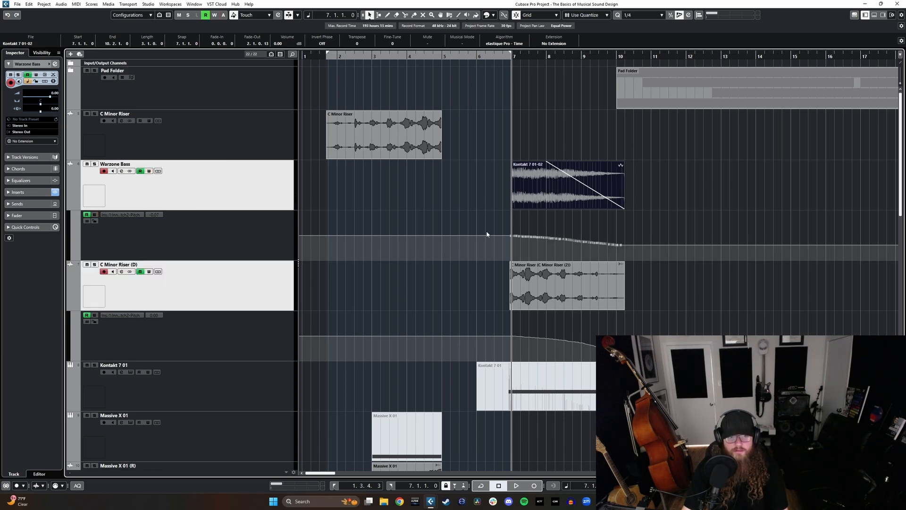
pyautogui.press('s')
pyautogui.press('space')
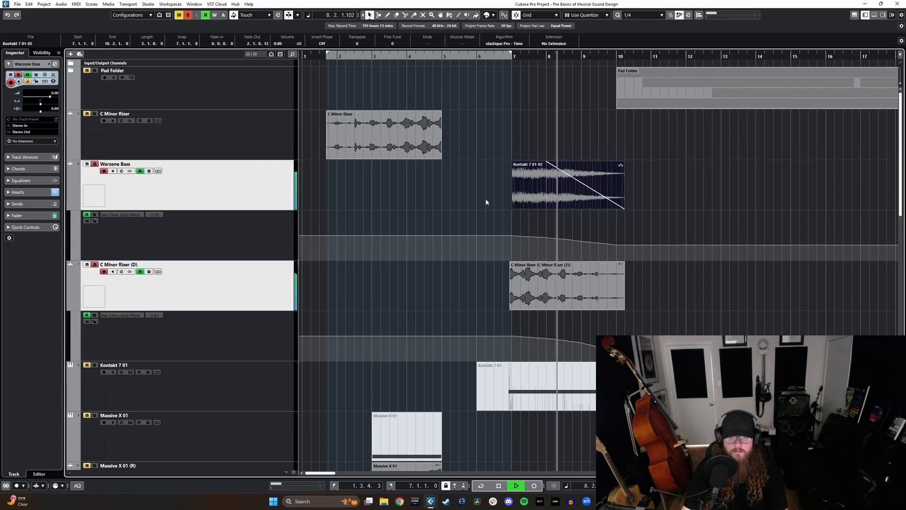
pyautogui.hscroll(2, 503, 203)
pyautogui.press('space')
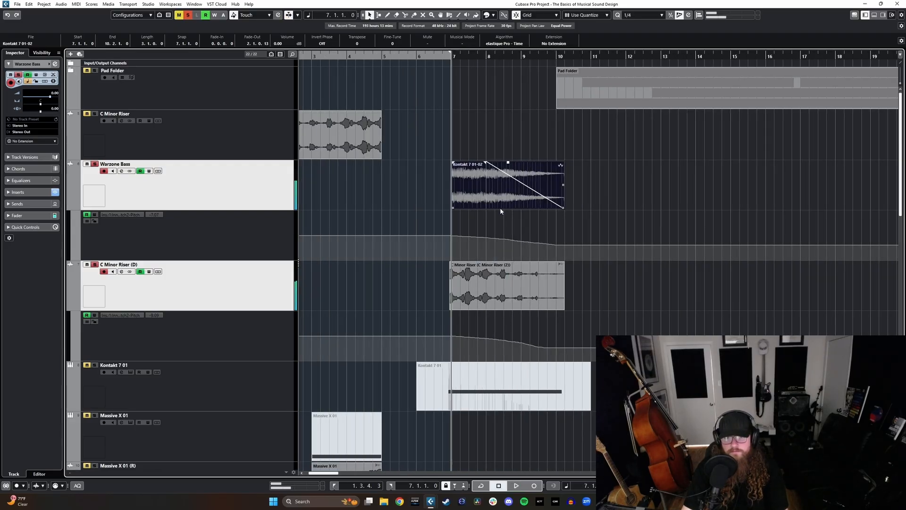
pyautogui.press('s')
# Step: Insert Tremolo after Inner Pitch 2 on Warzone Bass, hide the mixer and move the Tremolo window clear of the clips
pyautogui.click(273, 189)
pyautogui.press('F3')
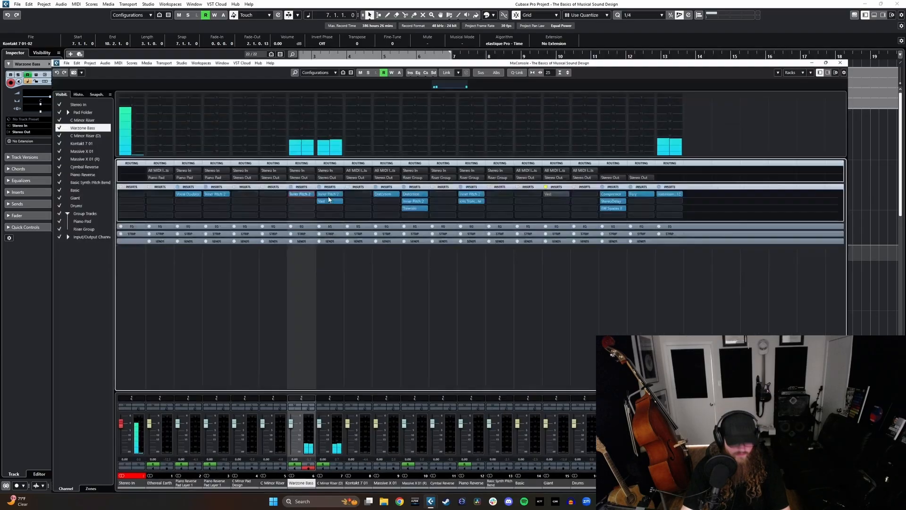
pyautogui.click(279, 161)
pyautogui.write('trem')
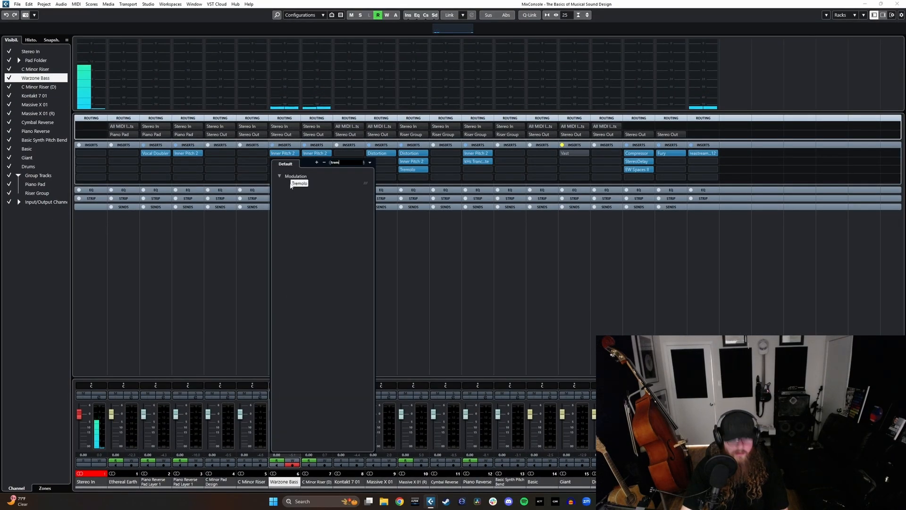
pyautogui.press('Return')
pyautogui.click(862, 5)
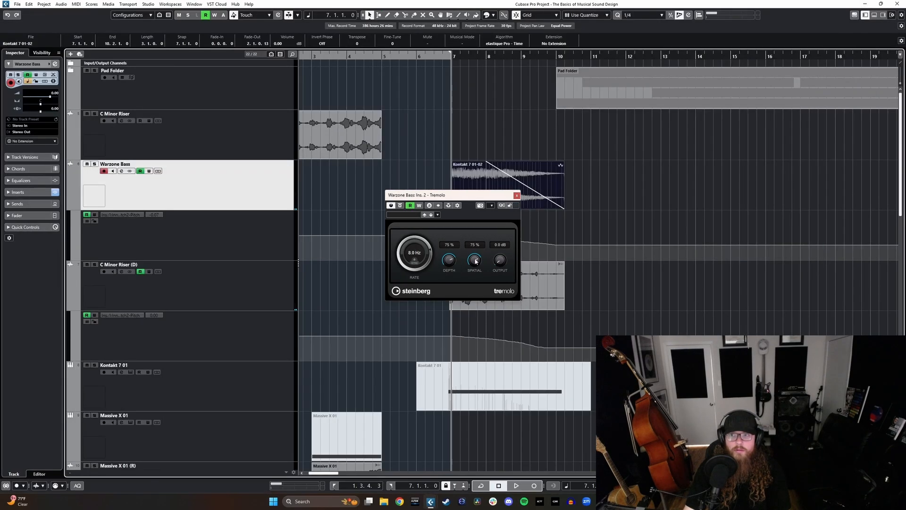
pyautogui.moveTo(445, 196); pyautogui.dragTo(659, 223)
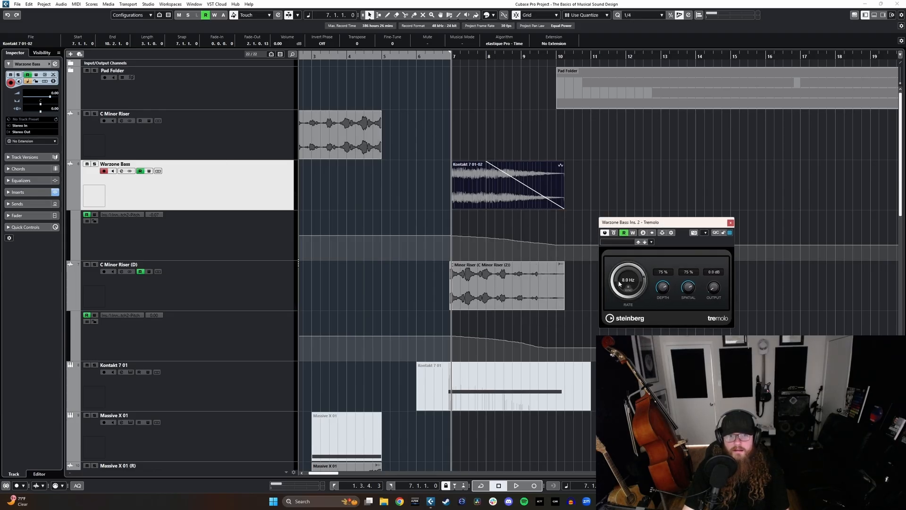
# Step: Lower the Tremolo rate to 7.5 Hz while playing Warzone Bass soloed from bar 7
pyautogui.press('s')
pyautogui.press('space')
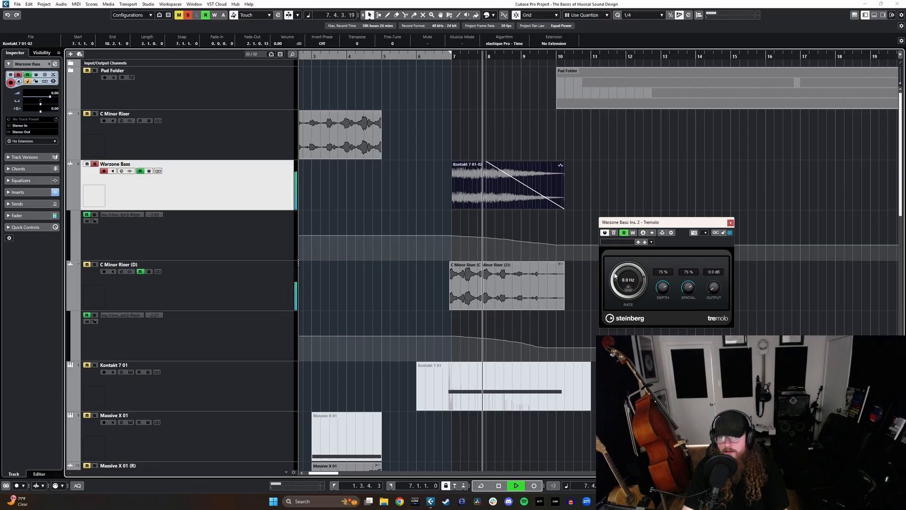
pyautogui.moveTo(616, 277)
pyautogui.mouseDown()
pyautogui.moveTo(615, 290)
pyautogui.moveTo(608, 270)
pyautogui.mouseUp()
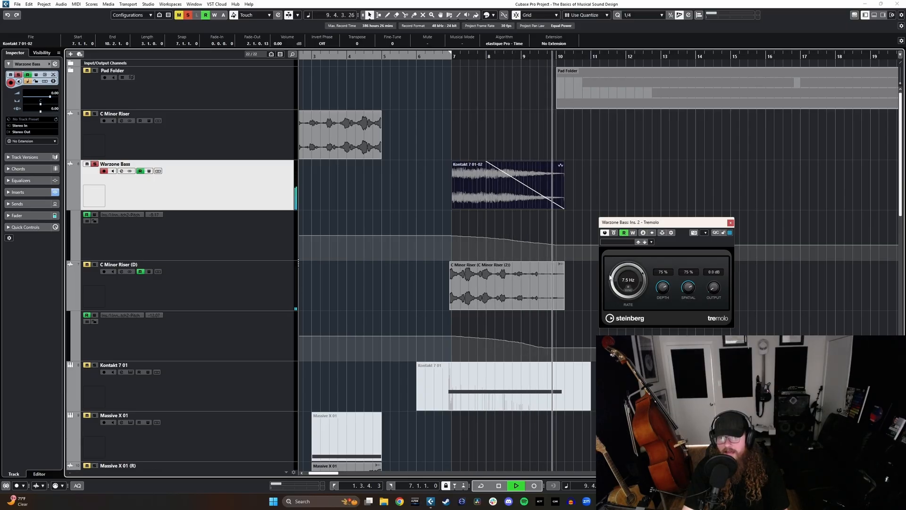
pyautogui.press('space')
# Step: Record Tremolo rate automation on Warzone Bass, starting playback at bar 6 unsoloed and gradually lowering the rate from 7.5 Hz, then close Tremolo
pyautogui.moveTo(418, 55); pyautogui.dragTo(414, 61)
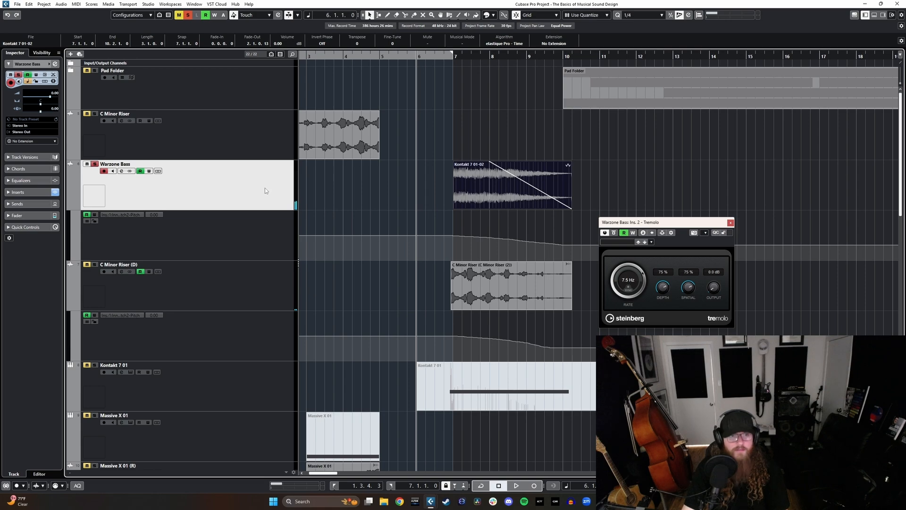
pyautogui.click(149, 171)
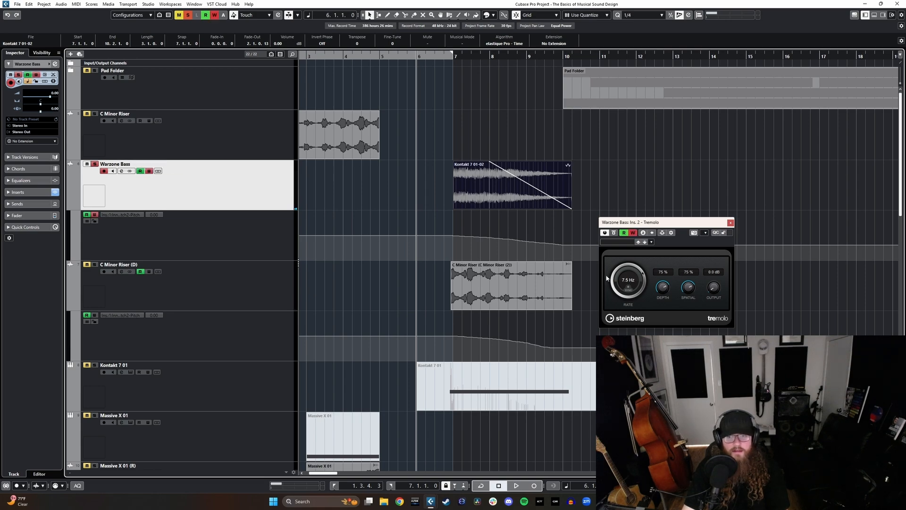
pyautogui.press('s')
pyautogui.press('space')
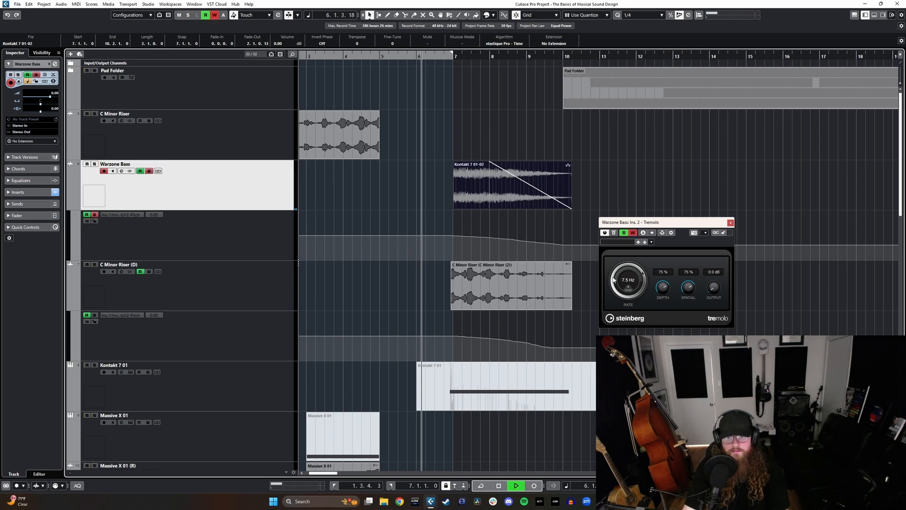
pyautogui.moveTo(614, 279); pyautogui.dragTo(619, 328)
pyautogui.press('space')
pyautogui.click(730, 223)
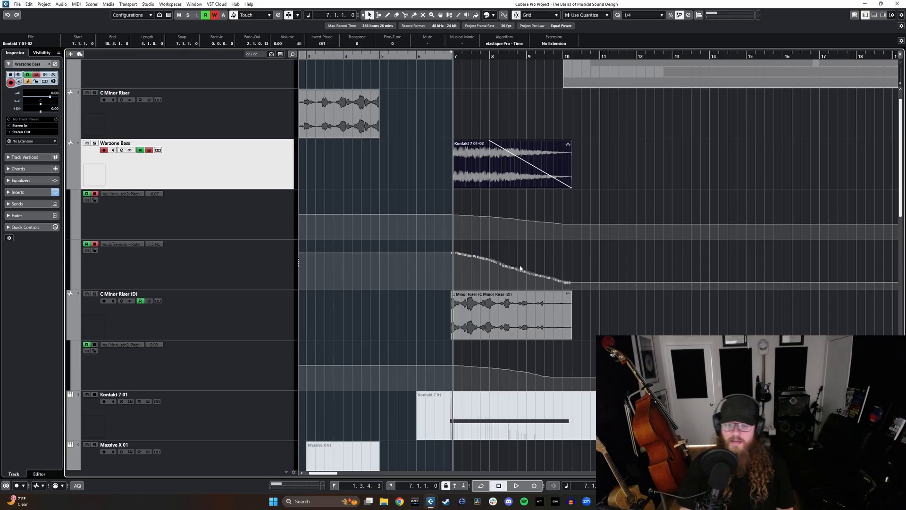
# Step: Turn off automation writing on Warzone Bass, select it with C Minor Riser (D), set the locators from 7.1.1 to 11.3.1 and check their inserts
pyautogui.hscroll(2, 512, 311)
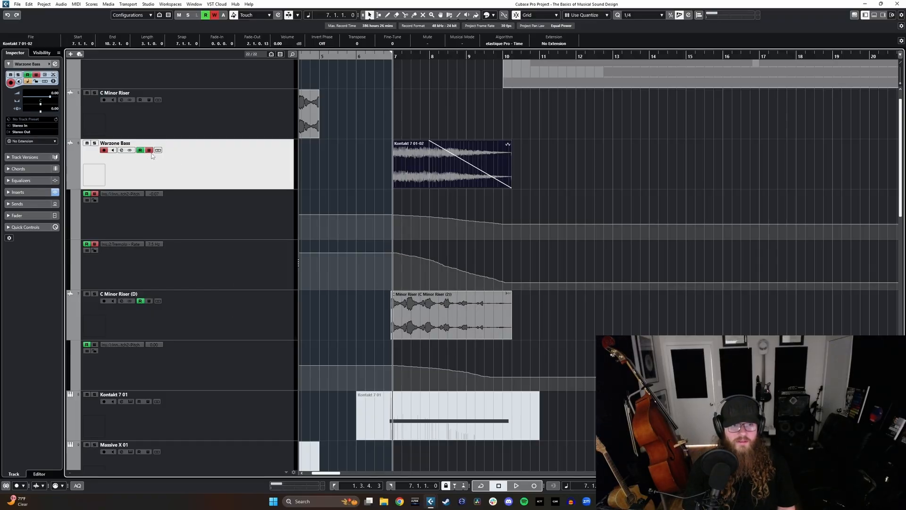
pyautogui.keyDown('ctrl'); pyautogui.click(231, 322); pyautogui.keyUp('ctrl')
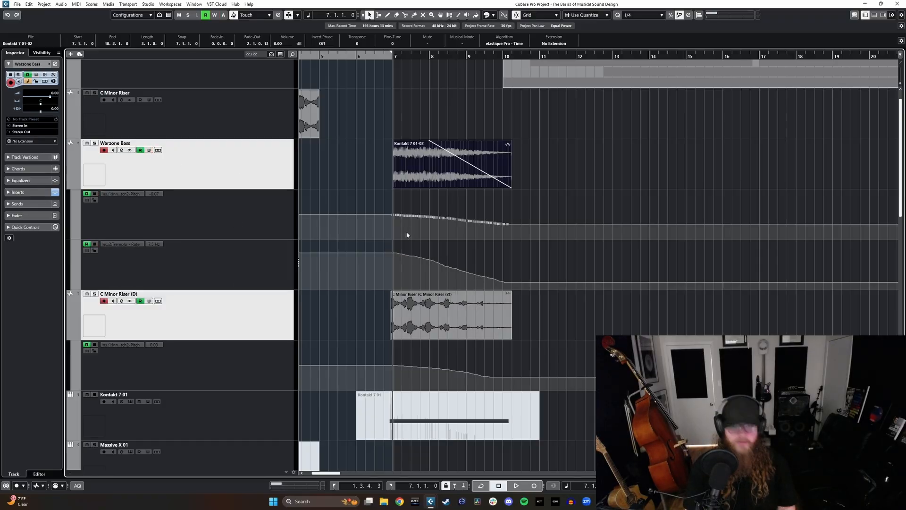
pyautogui.press('p')
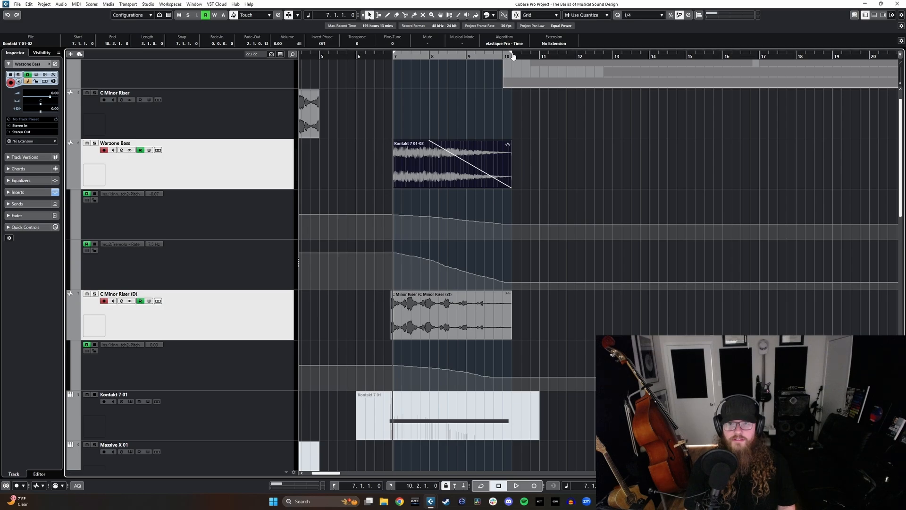
pyautogui.moveTo(508, 56); pyautogui.dragTo(558, 57)
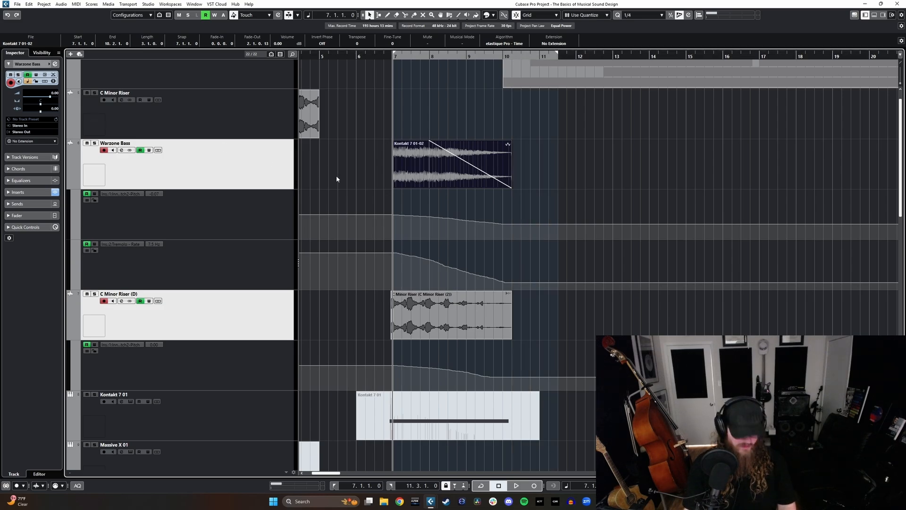
pyautogui.hscroll(-2, 373, 189)
pyautogui.scroll(-4, 401, 198)
pyautogui.scroll(5, 413, 208)
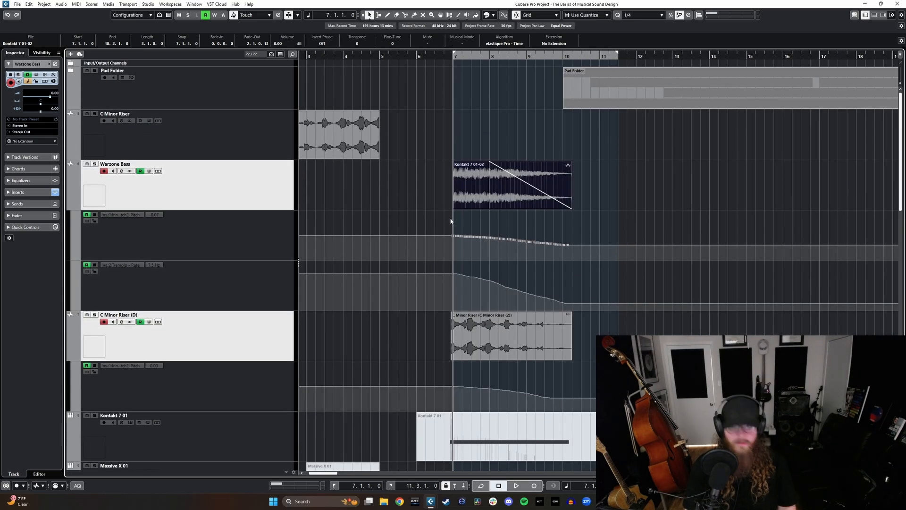
pyautogui.press('F3')
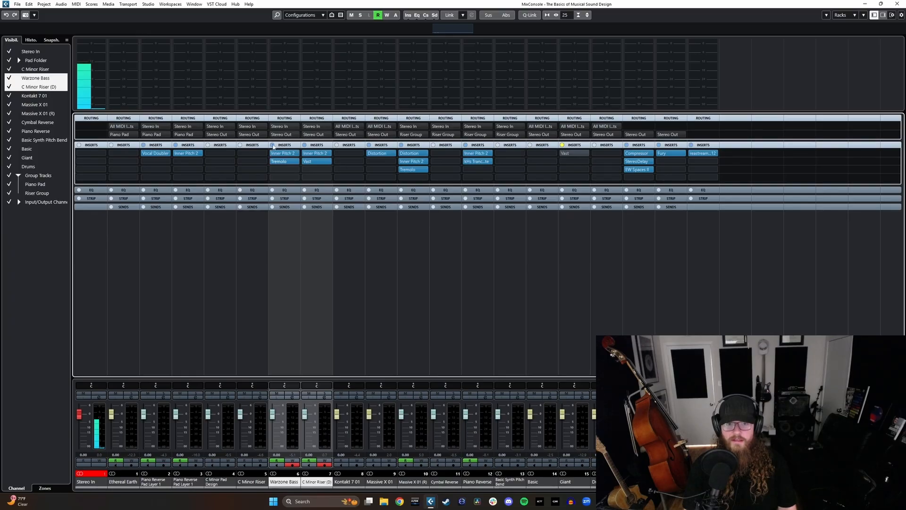
pyautogui.press('F3')
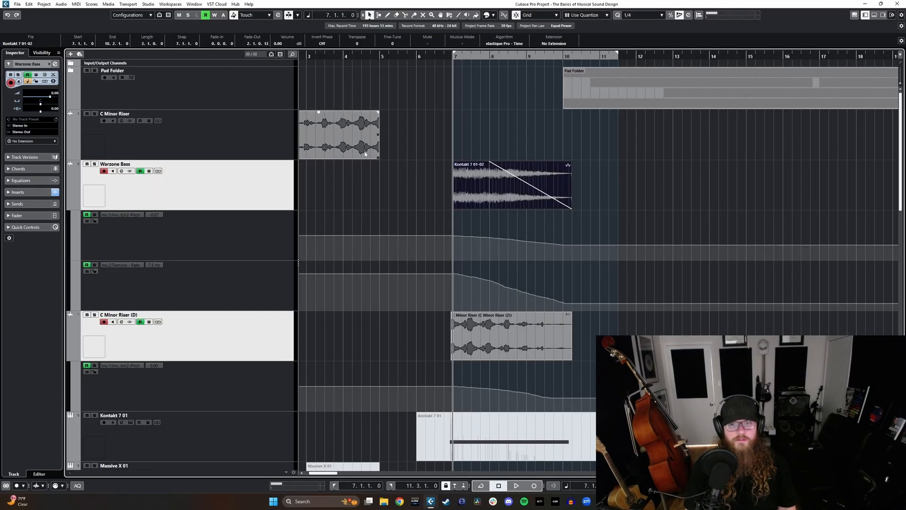
# Step: Export the locator range from Stereo Out as C Minor Downer, replacing the queued C Minor Riser job and creating an audio track
pyautogui.click(14, 7)
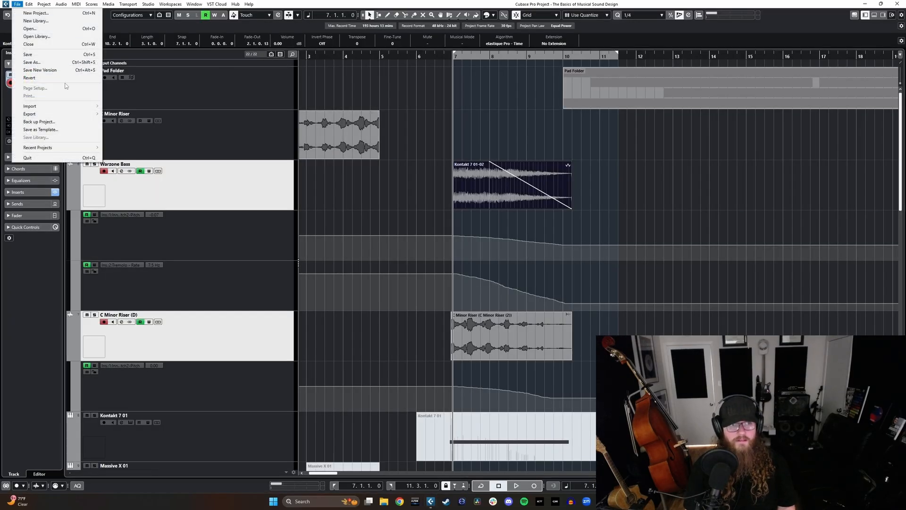
pyautogui.moveTo(61, 116)
pyautogui.click(120, 116)
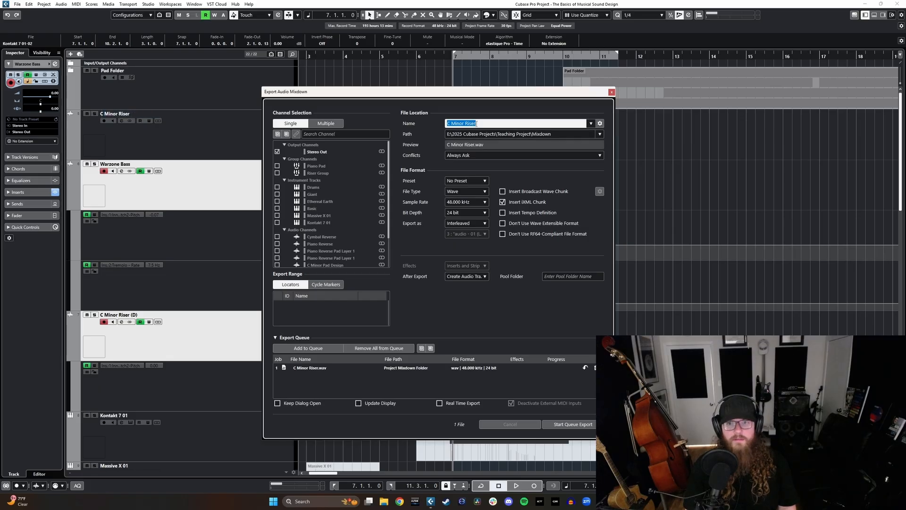
pyautogui.doubleClick(464, 124)
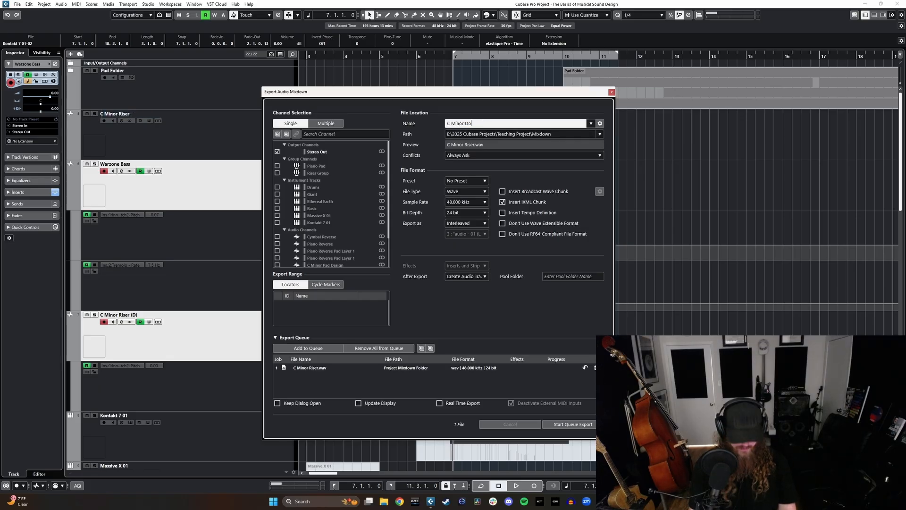
pyautogui.click(596, 368)
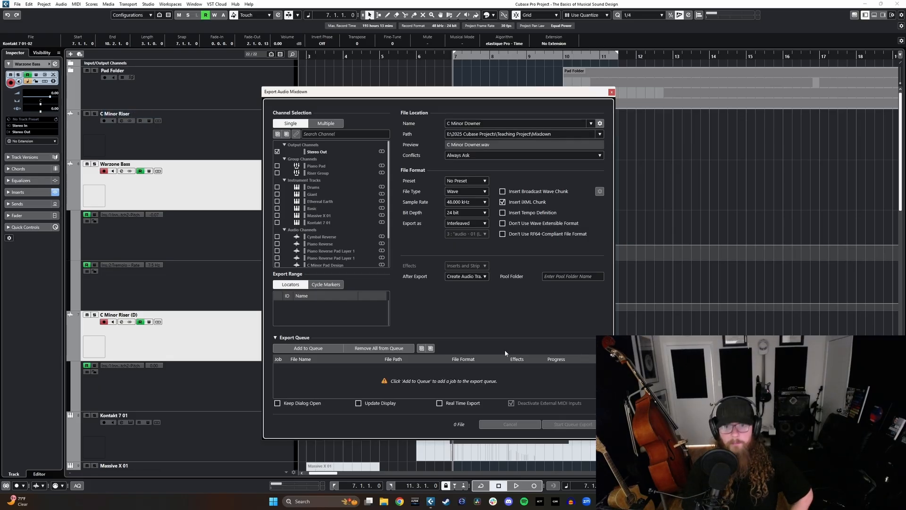
pyautogui.click(308, 348)
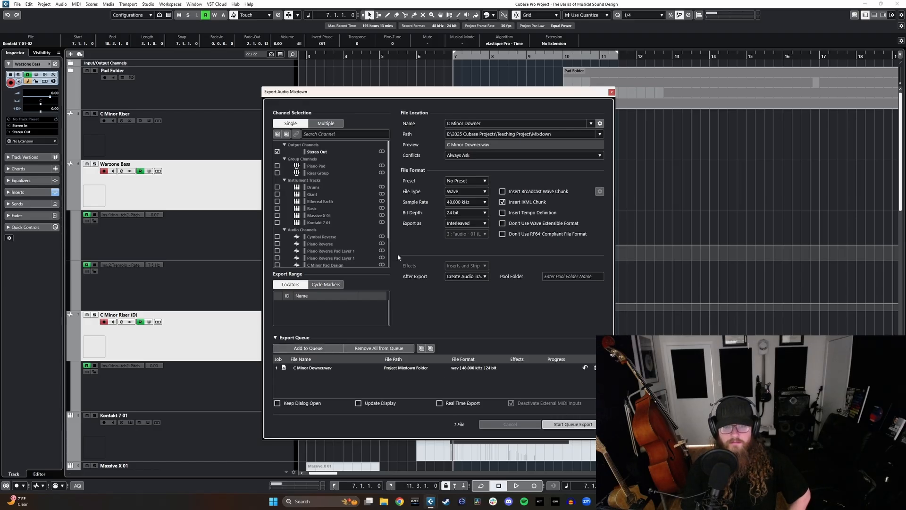
pyautogui.press('Return')
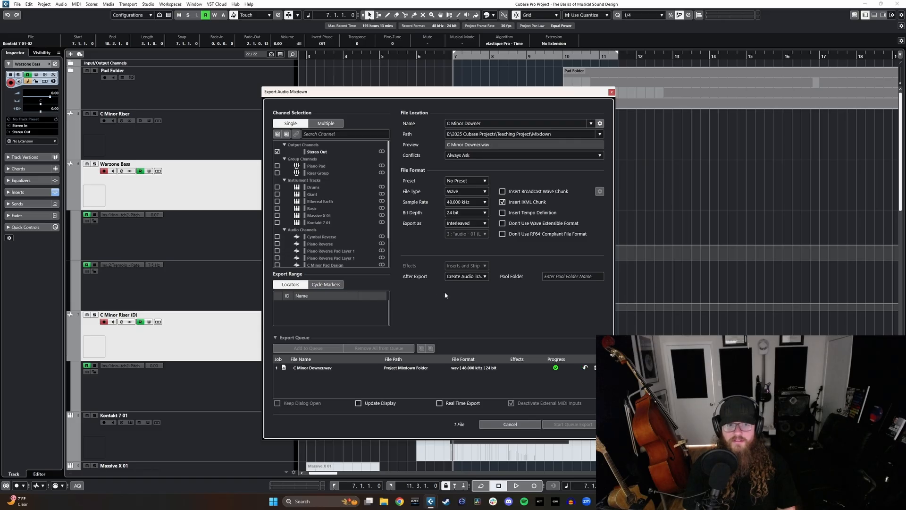
pyautogui.click(503, 309)
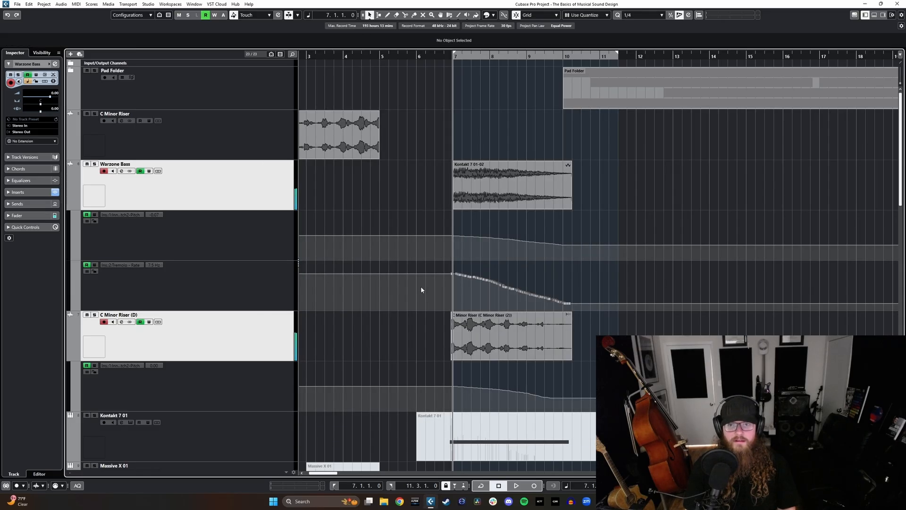
# Step: Find the new C Minor Downer track, play the clip's tail from about bar 10 beat 3 and solo the track
pyautogui.click(260, 418)
pyautogui.scroll(10, 517, 384)
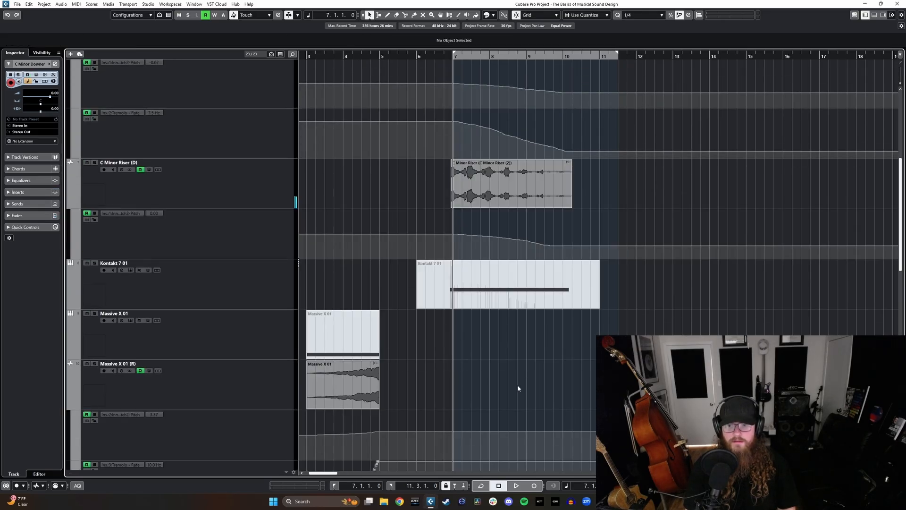
pyautogui.scroll(-10, 593, 293)
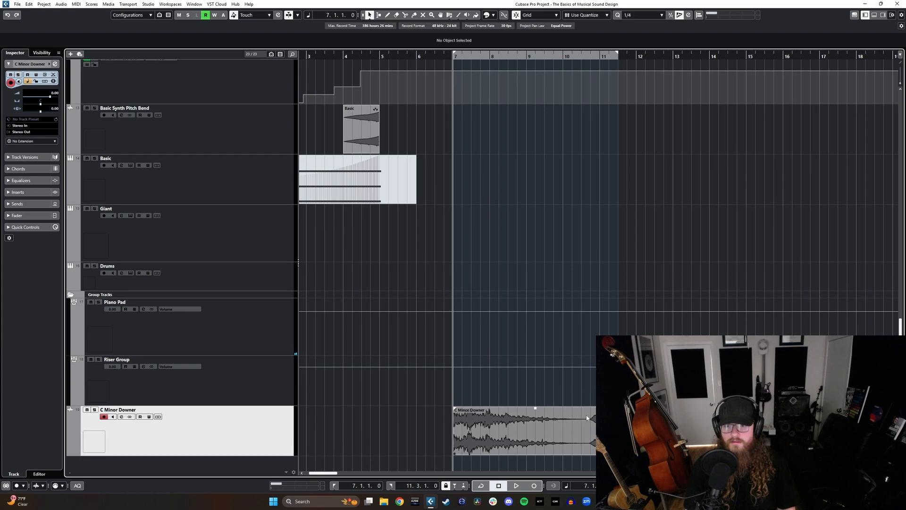
pyautogui.scroll(8, 583, 396)
pyautogui.scroll(-10, 580, 373)
pyautogui.click(588, 56)
pyautogui.press('space')
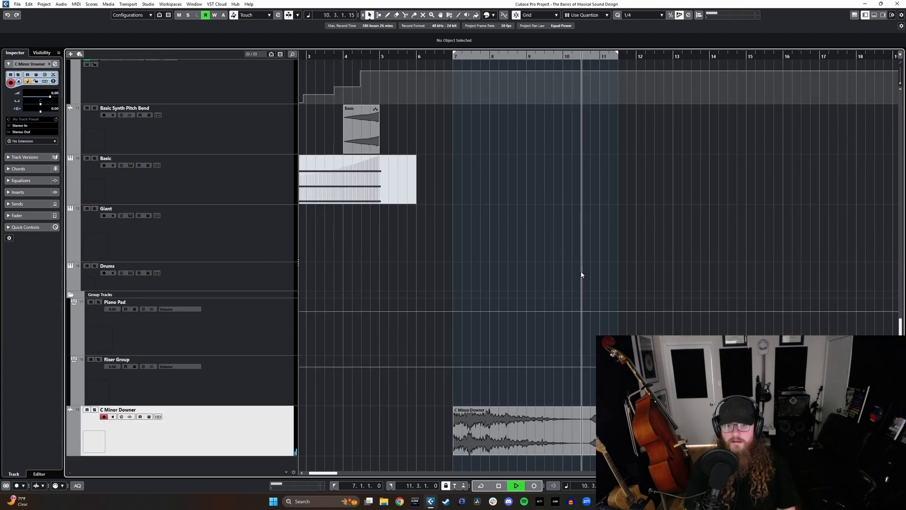
pyautogui.press('s')
pyautogui.press('space')
# Step: Split the C Minor Downer clip just after bar 10 beat 3 and delete the part behind the cut
pyautogui.scroll(10, 538, 303)
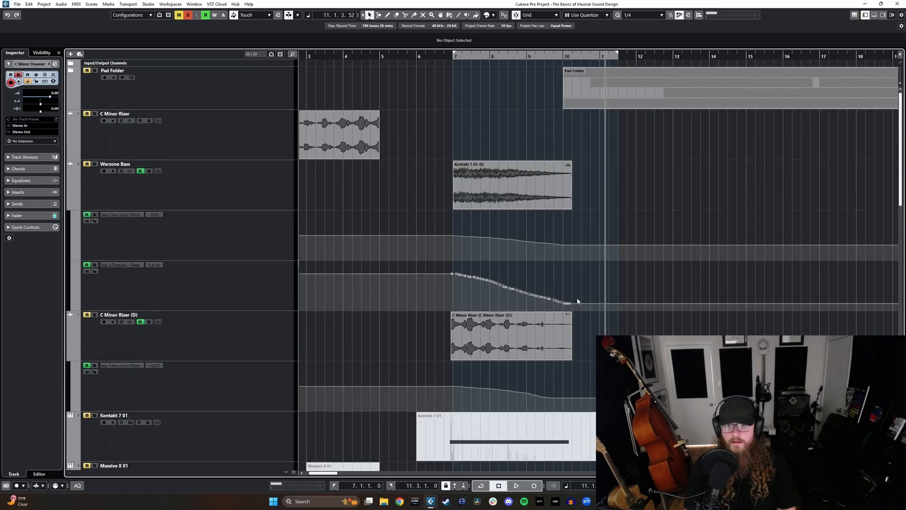
pyautogui.scroll(-10, 556, 344)
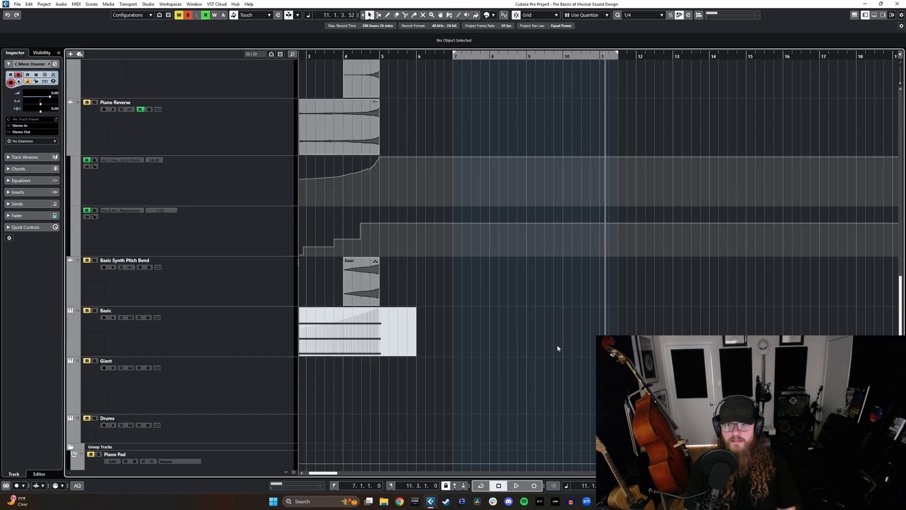
pyautogui.keyDown('alt'); pyautogui.click(585, 440); pyautogui.keyUp('alt')
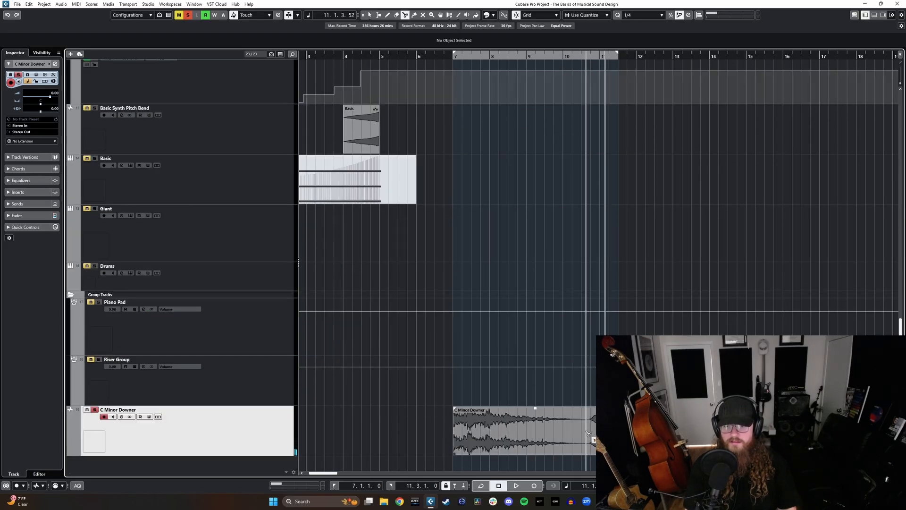
pyautogui.press('Delete')
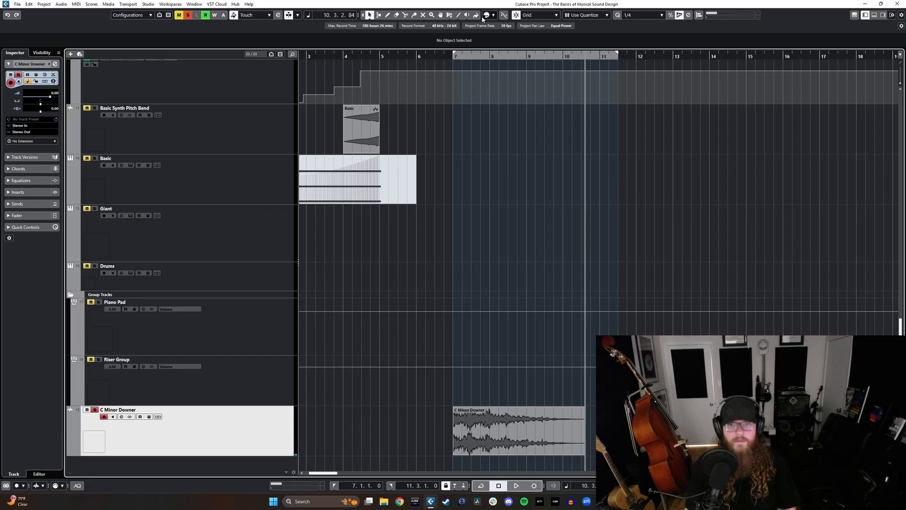
# Step: Listen to the trimmed C Minor Downer clip soloed from bar 7
pyautogui.click(451, 57)
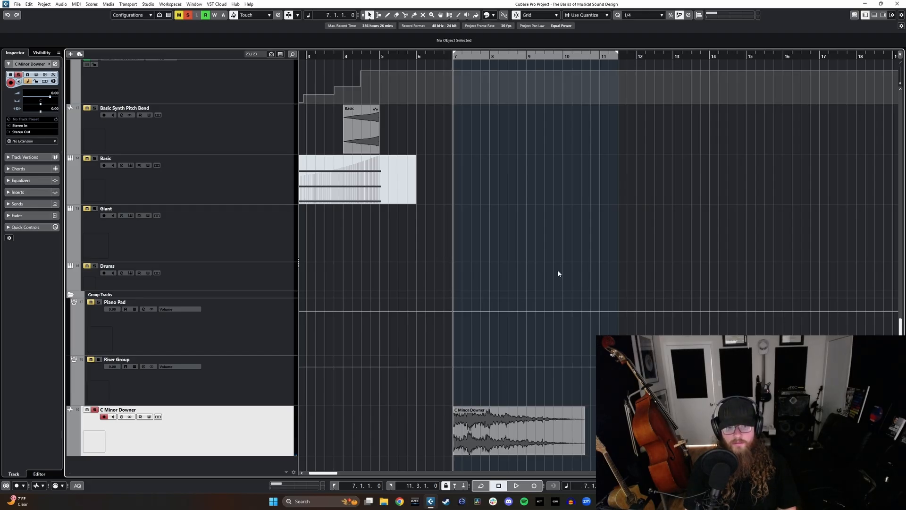
pyautogui.press('space')
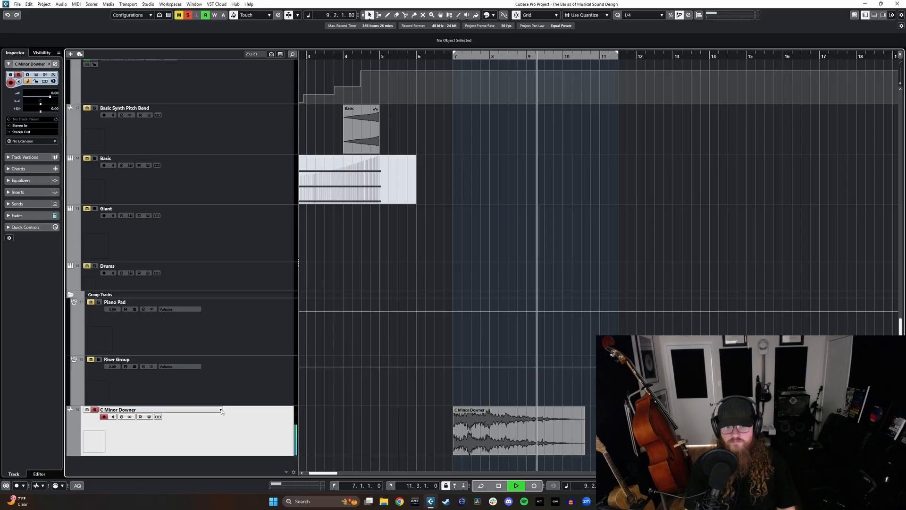
pyautogui.press('space')
# Step: Move the C Minor Downer track up between C Minor Riser (D)'s automation lane and Kontakt 7 01, then unsolo it
pyautogui.moveTo(202, 409); pyautogui.dragTo(257, 186)
pyautogui.scroll(5, 273, 408)
pyautogui.moveTo(272, 407); pyautogui.dragTo(252, 203)
pyautogui.scroll(6, 283, 177)
pyautogui.scroll(3, 383, 236)
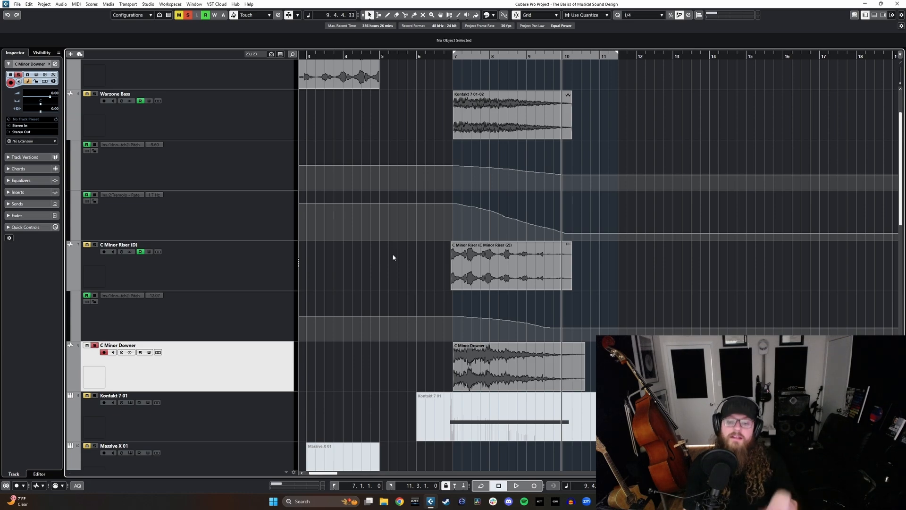
pyautogui.hscroll(3, 405, 244)
pyautogui.hscroll(-5, 404, 236)
pyautogui.scroll(-3, 404, 236)
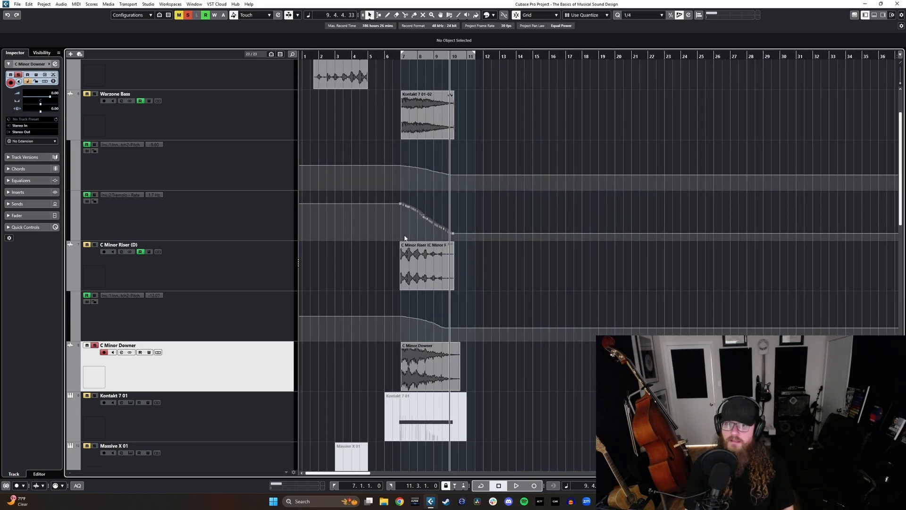
pyautogui.scroll(1, 406, 231)
pyautogui.scroll(-3, 329, 254)
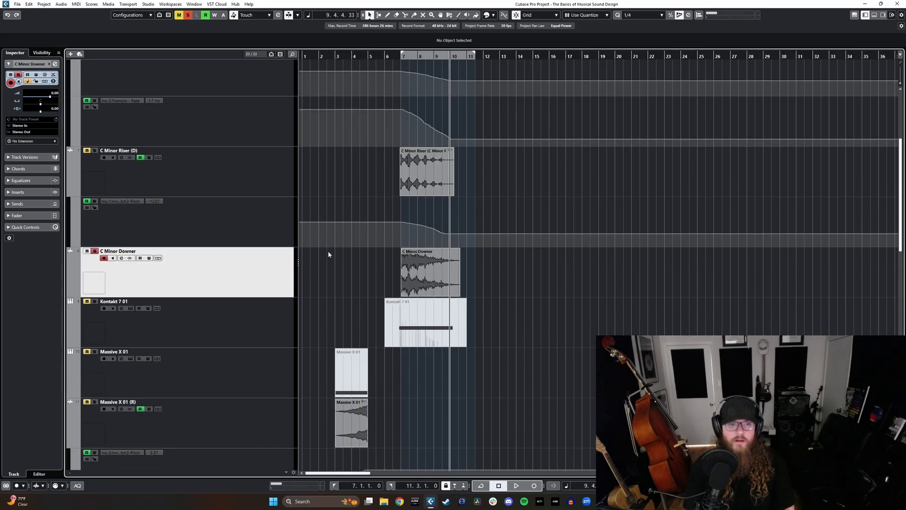
pyautogui.press('s')
pyautogui.hscroll(3, 398, 239)
pyautogui.hscroll(-2, 396, 224)
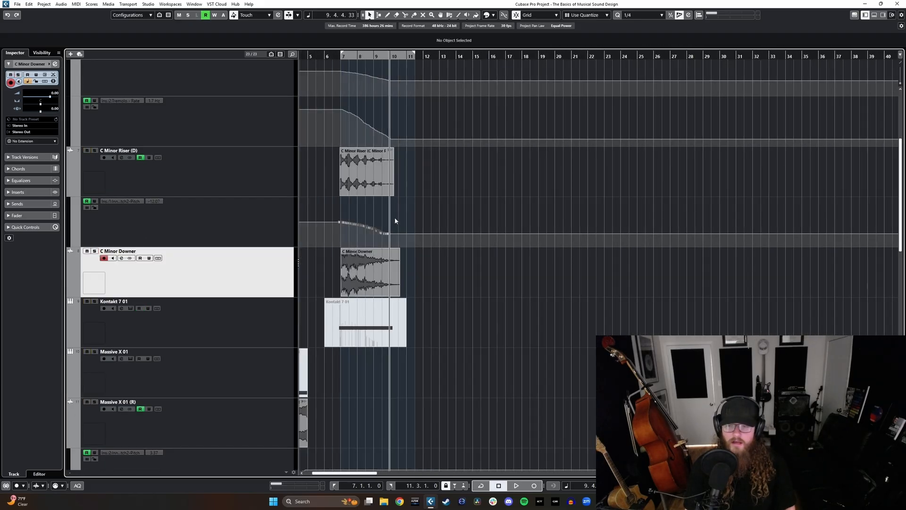
pyautogui.scroll(-2, 396, 249)
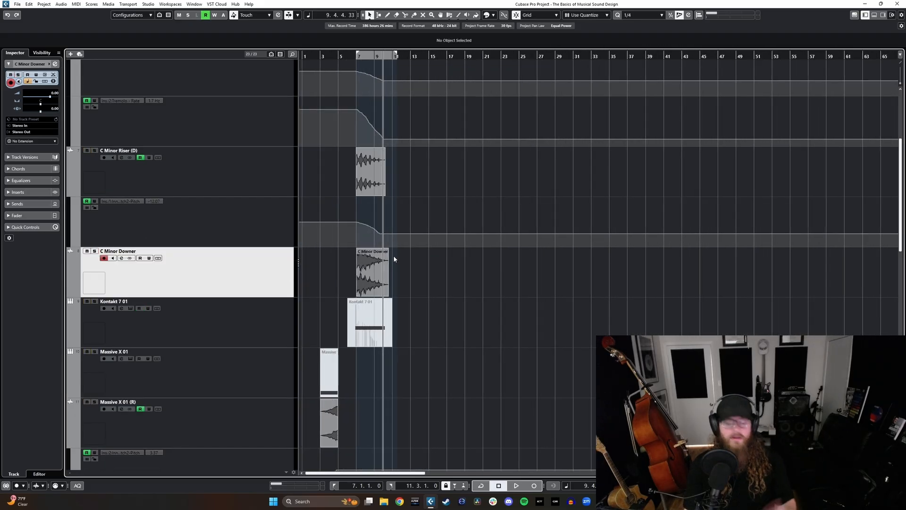
pyautogui.hscroll(1, 434, 263)
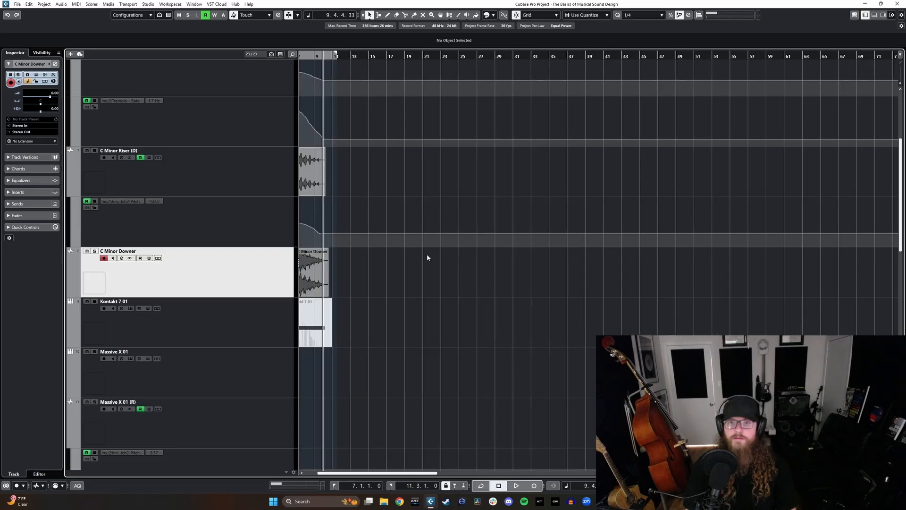
pyautogui.scroll(3, 324, 264)
pyautogui.scroll(3, 367, 268)
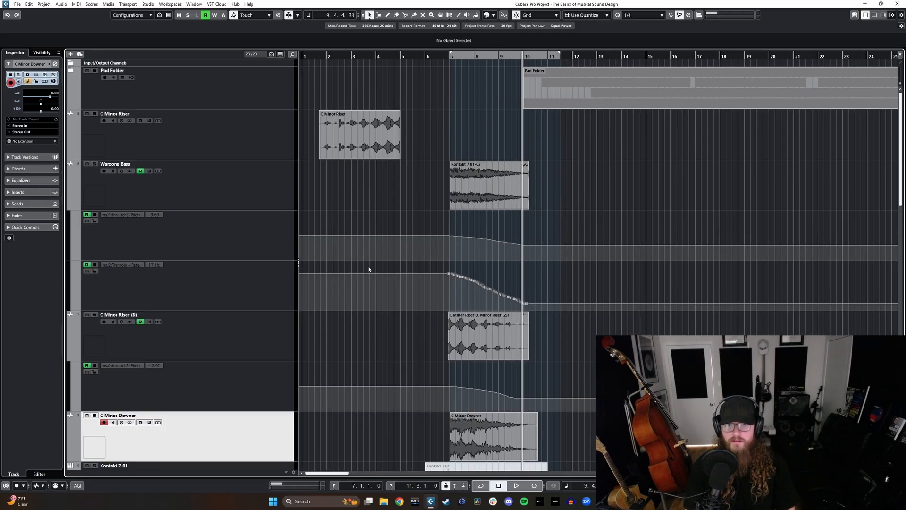
pyautogui.hscroll(5, 451, 264)
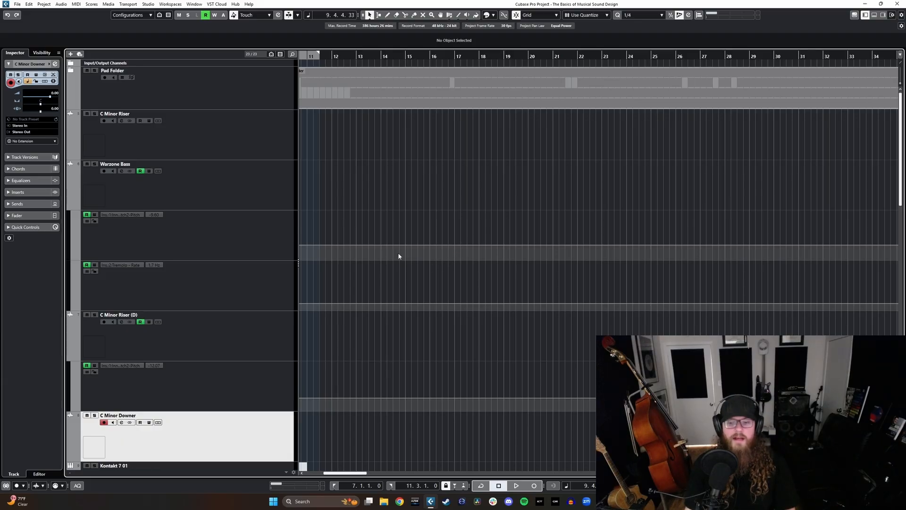
pyautogui.hscroll(-5, 378, 245)
pyautogui.hscroll(7, 377, 236)
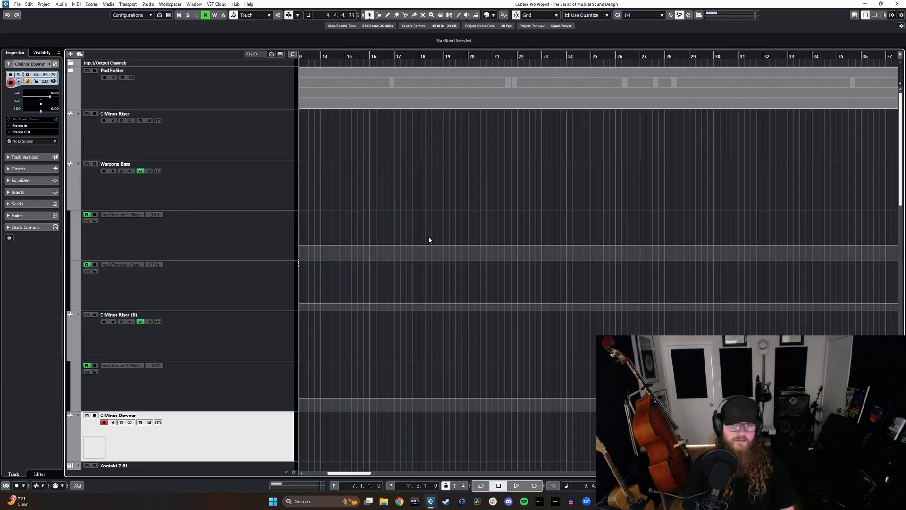
pyautogui.hscroll(-6, 427, 238)
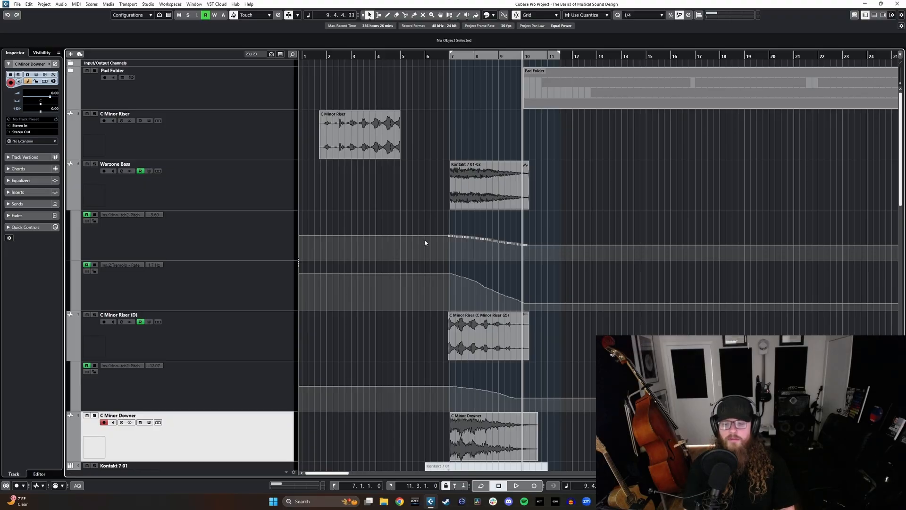
pyautogui.scroll(-4, 485, 236)
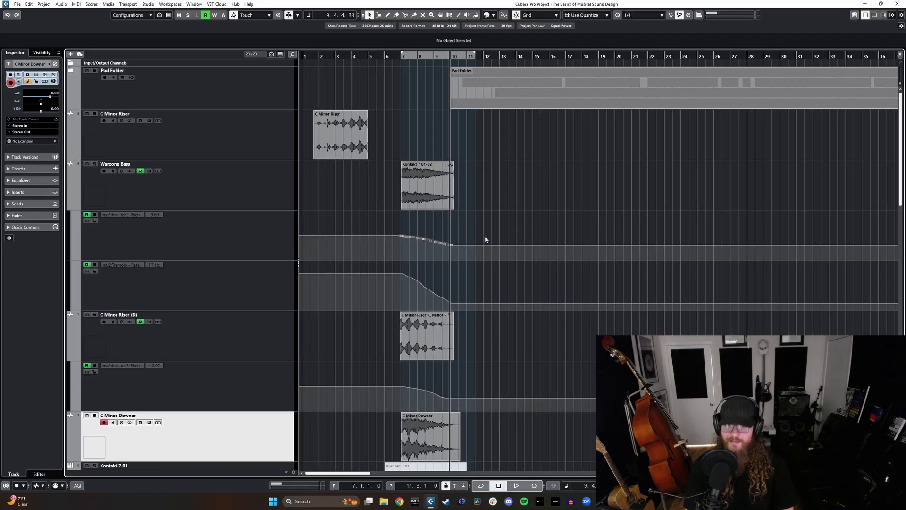
pyautogui.hscroll(2, 480, 234)
pyautogui.hscroll(-3, 478, 235)
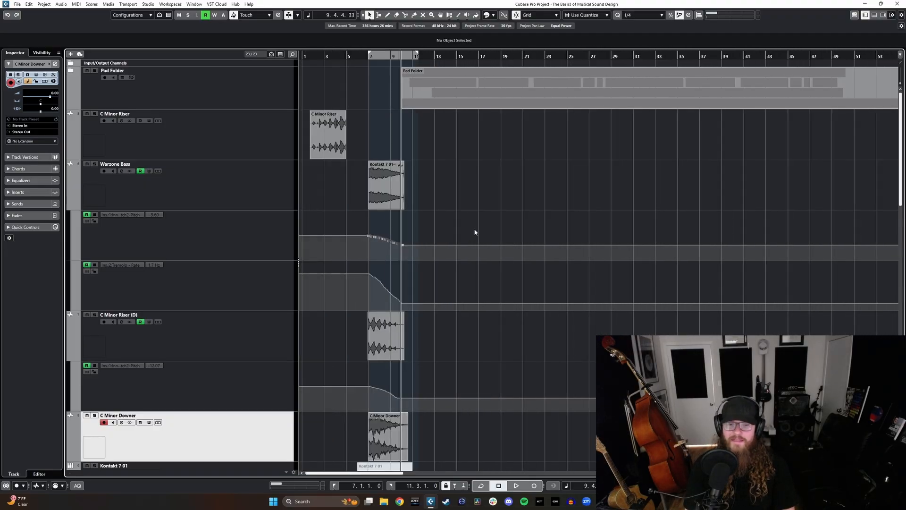
pyautogui.hscroll(1, 468, 208)
pyautogui.hscroll(-1, 468, 208)
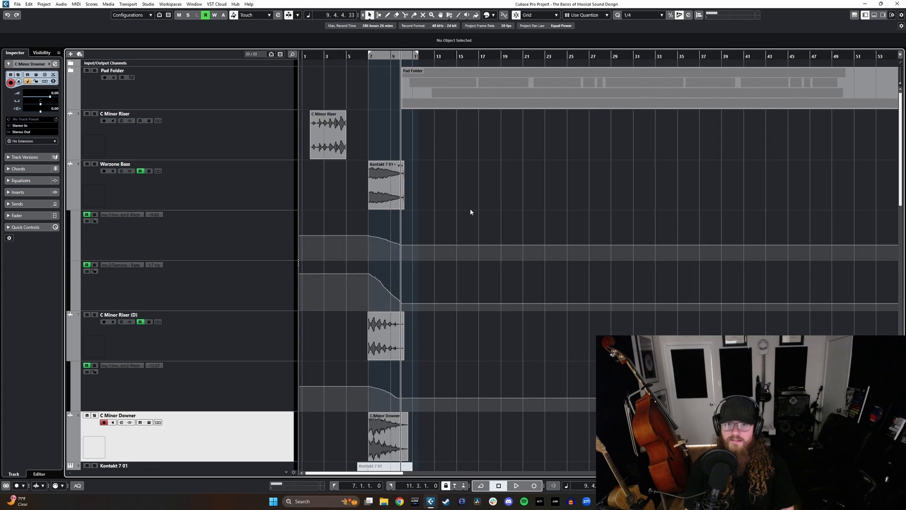
# Step: Add an instrument track using BBC Symphony Orchestra directly below the Drums track
pyautogui.scroll(-5, 491, 236)
pyautogui.scroll(-5, 462, 262)
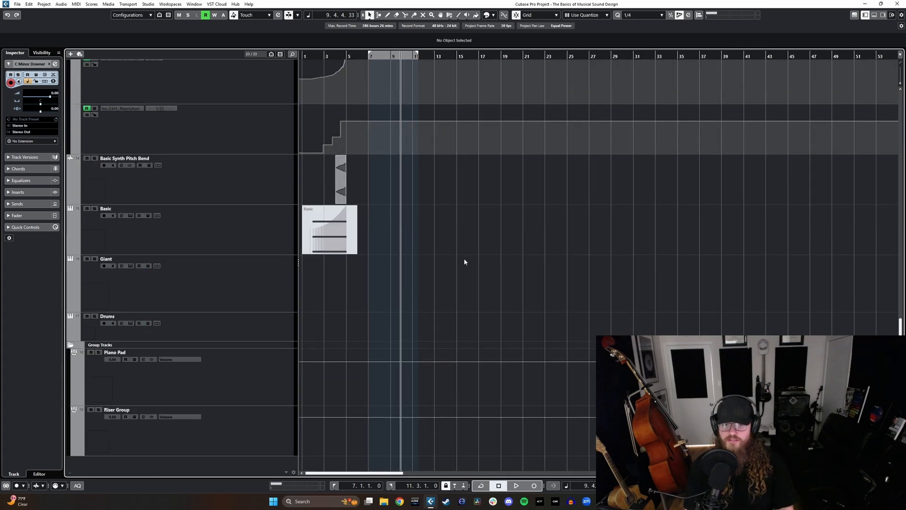
pyautogui.click(266, 330)
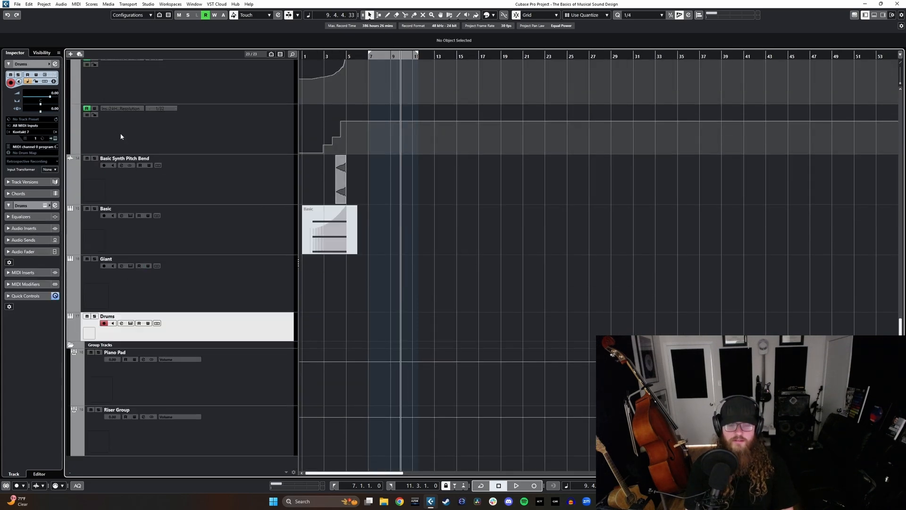
pyautogui.click(72, 54)
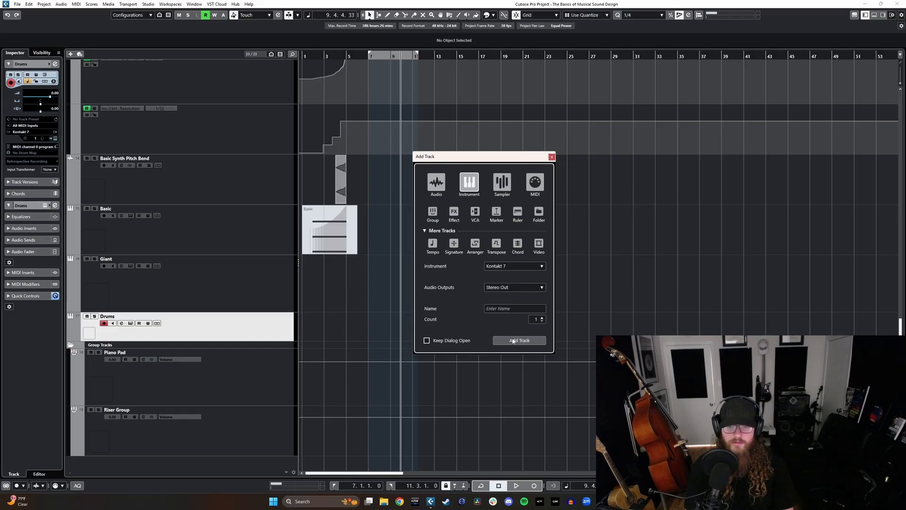
pyautogui.click(503, 267)
pyautogui.write('bbc')
pyautogui.click(463, 296)
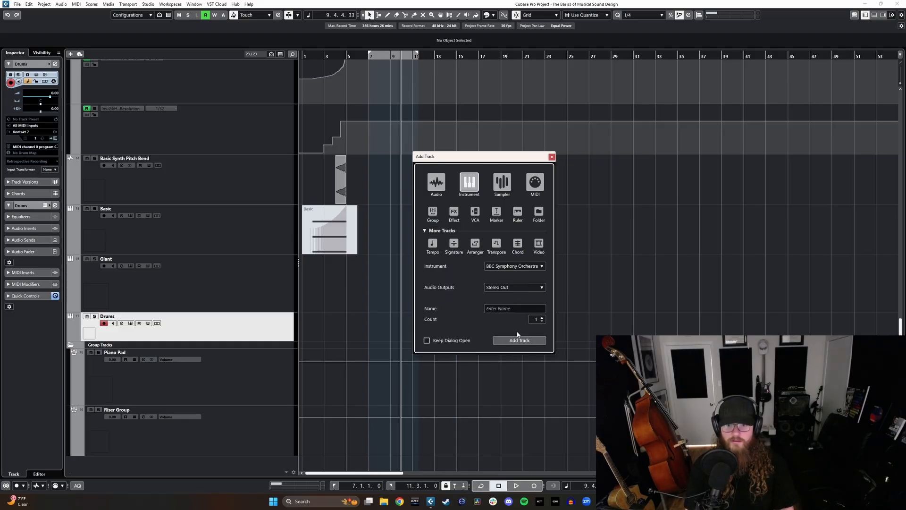
pyautogui.click(519, 341)
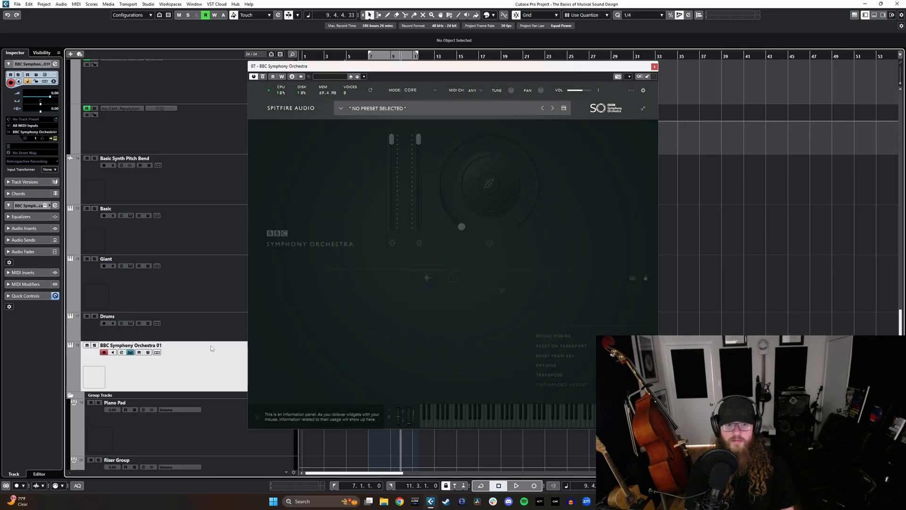
# Step: Duplicate the new BBC Symphony Orchestra track and rename the original track Bass Trombone
pyautogui.rightClick(217, 216)
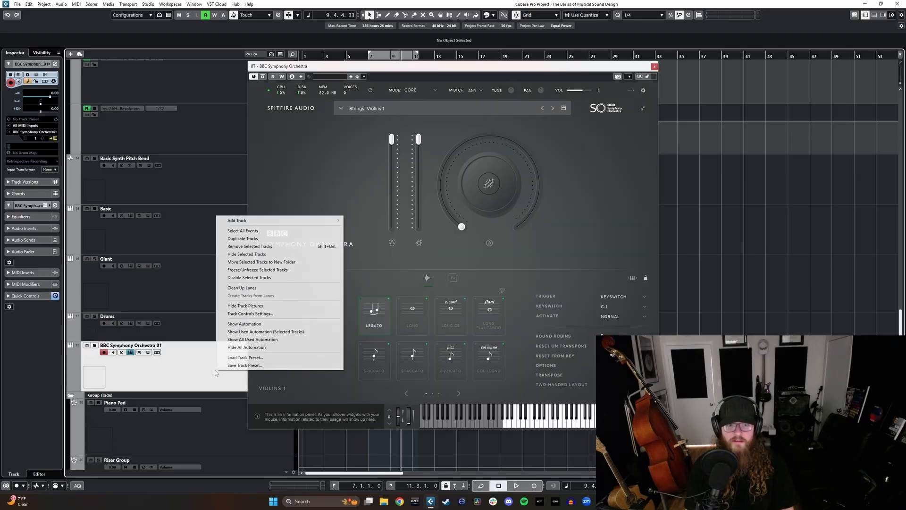
pyautogui.click(242, 239)
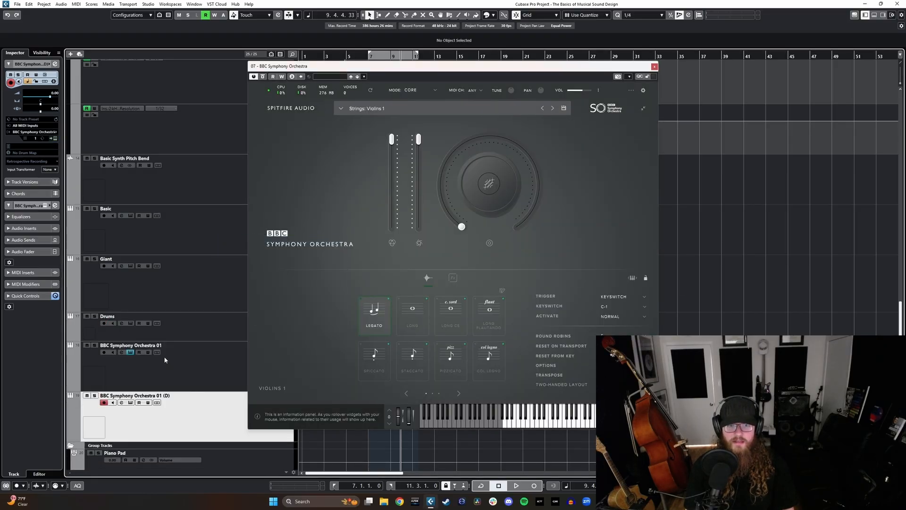
pyautogui.doubleClick(150, 344)
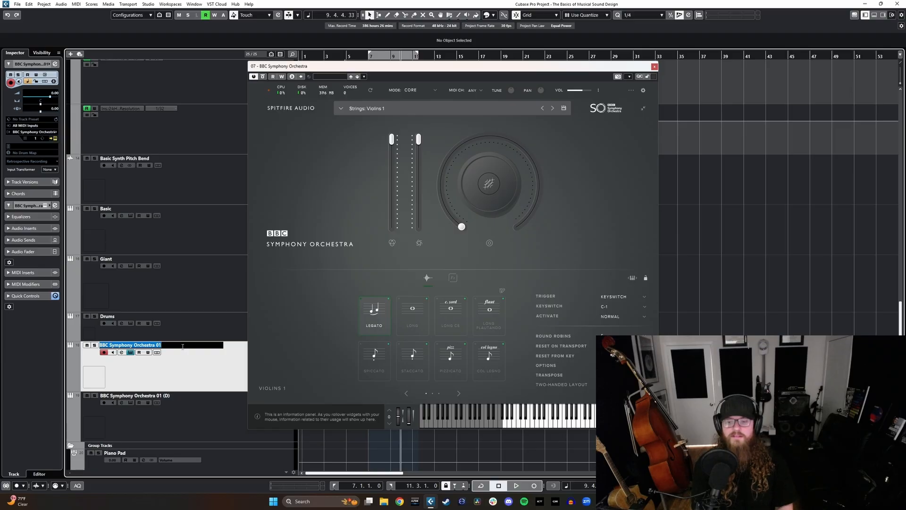
pyautogui.write('Ba')
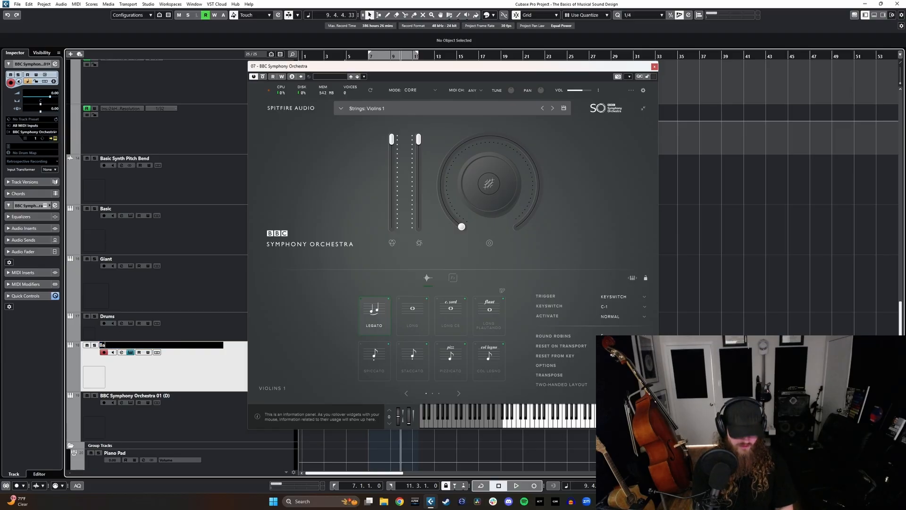
pyautogui.write('ss Trombone')
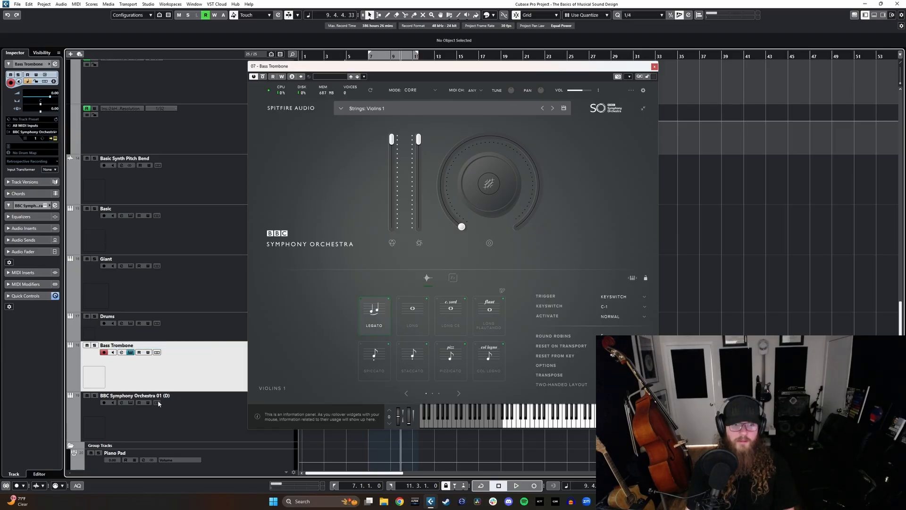
# Step: Rename the duplicated BBC Symphony Orchestra track Tuba
pyautogui.doubleClick(157, 395)
pyautogui.write('Tuba')
pyautogui.press('Return')
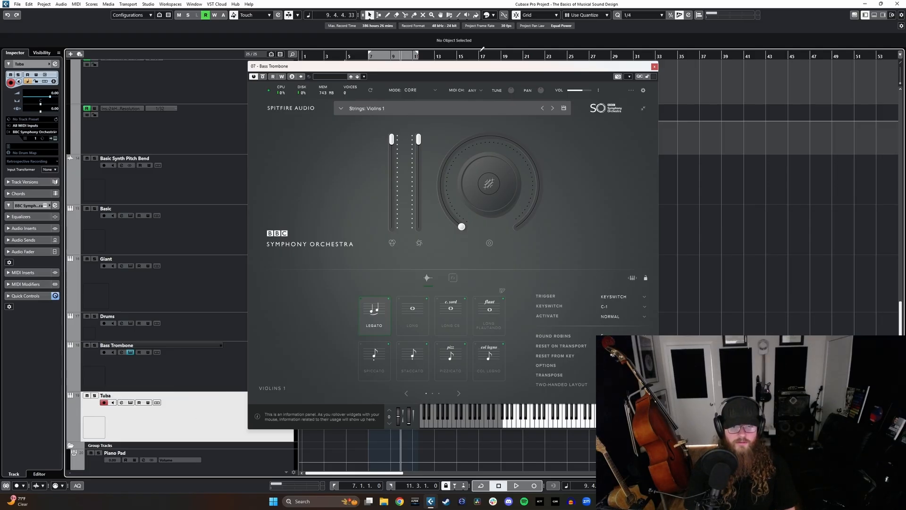
# Step: Load the Tuba patch from the Brass category in the open BBC Symphony Orchestra instrument, then reselect the Bass Trombone track
pyautogui.click(344, 112)
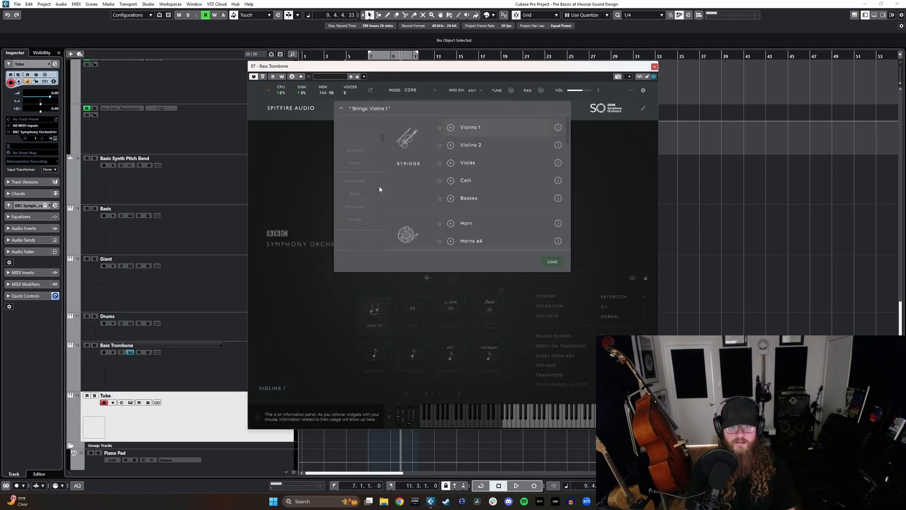
pyautogui.click(354, 193)
pyautogui.doubleClick(474, 234)
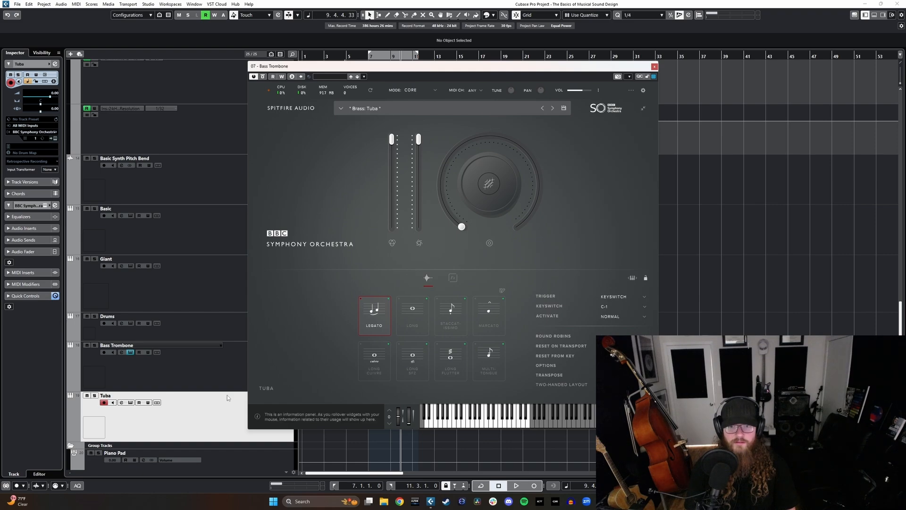
pyautogui.click(197, 369)
pyautogui.click(208, 411)
pyautogui.click(217, 373)
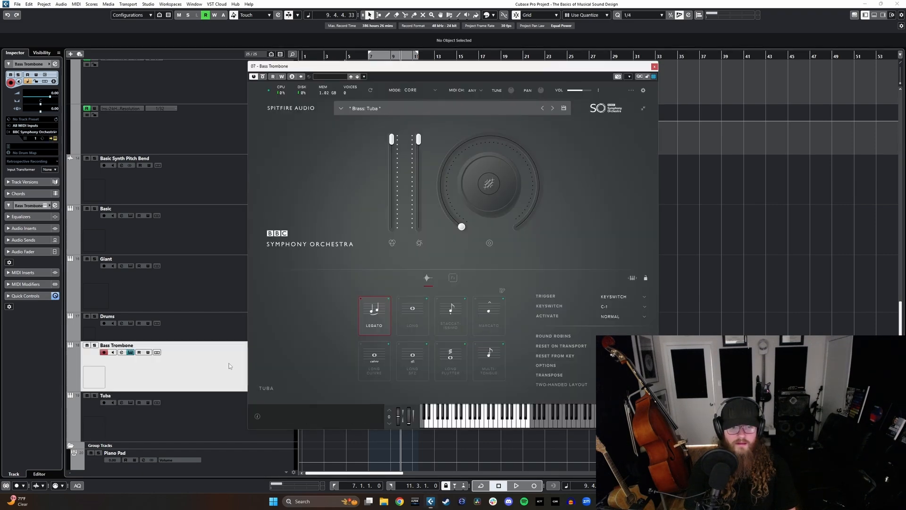
# Step: Load the Brass patch Bass Trombones a2 into the Bass Trombone track's instrument and close its window
pyautogui.click(341, 108)
pyautogui.doubleClick(489, 223)
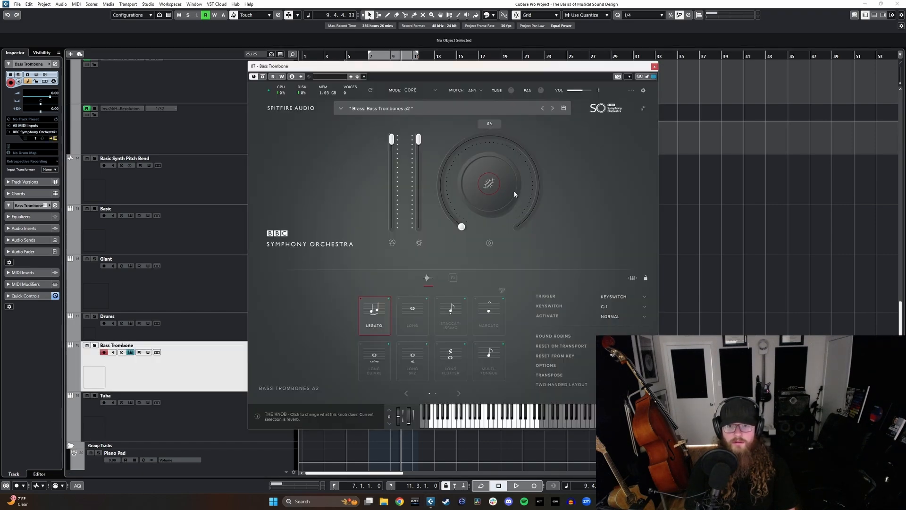
pyautogui.click(654, 68)
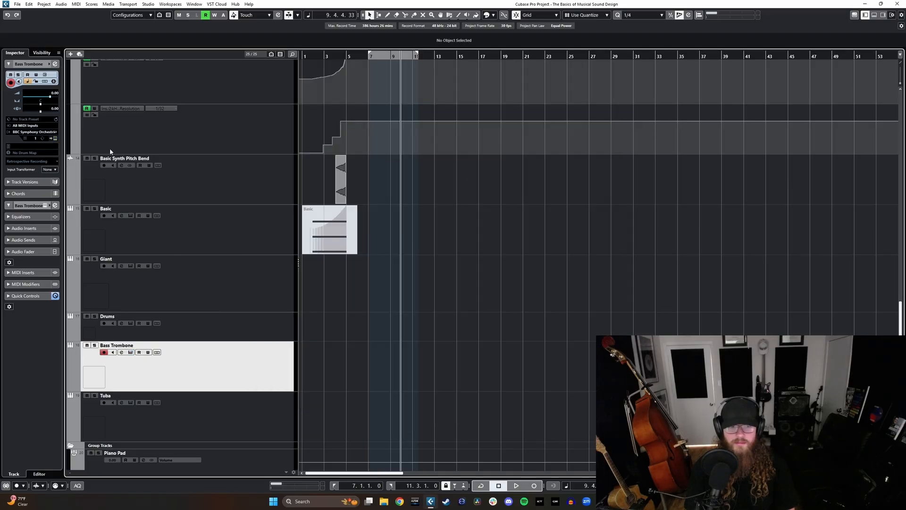
# Step: Add an instrument track using Massive X and move it below the Tuba track
pyautogui.click(70, 53)
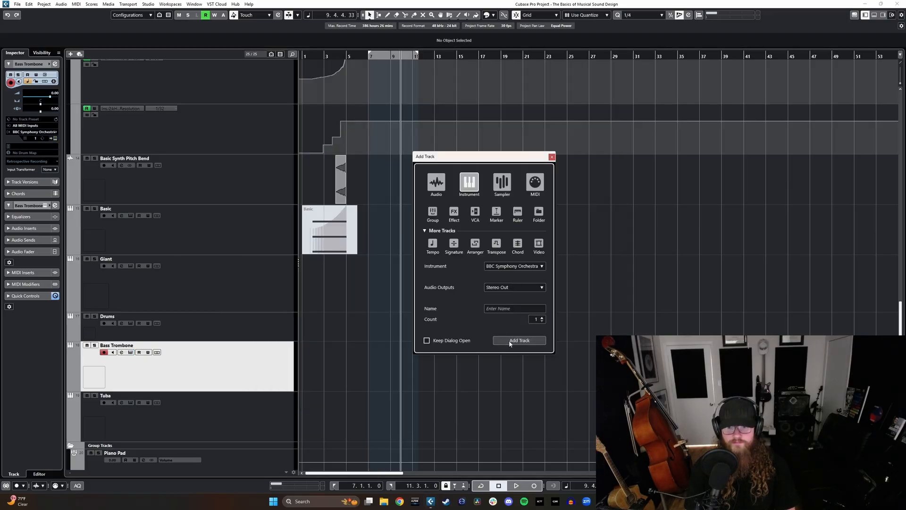
pyautogui.click(528, 268)
pyautogui.write('massi')
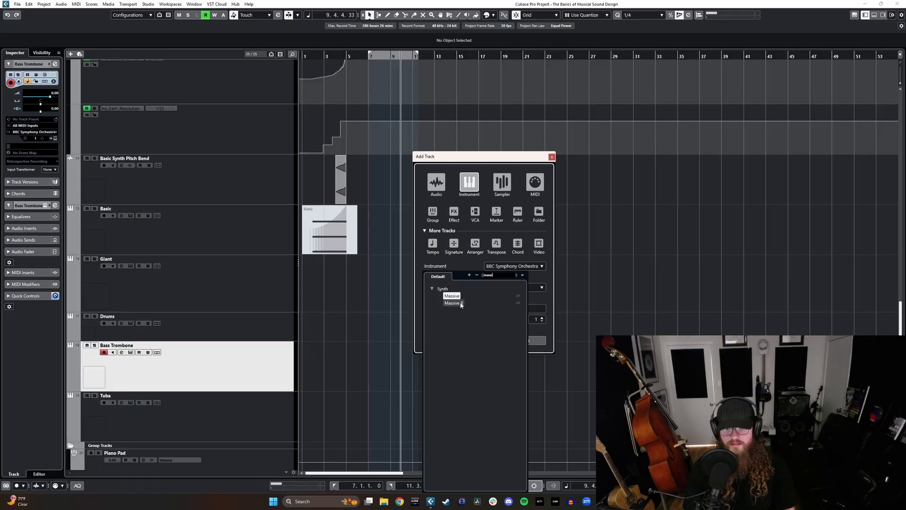
pyautogui.click(453, 303)
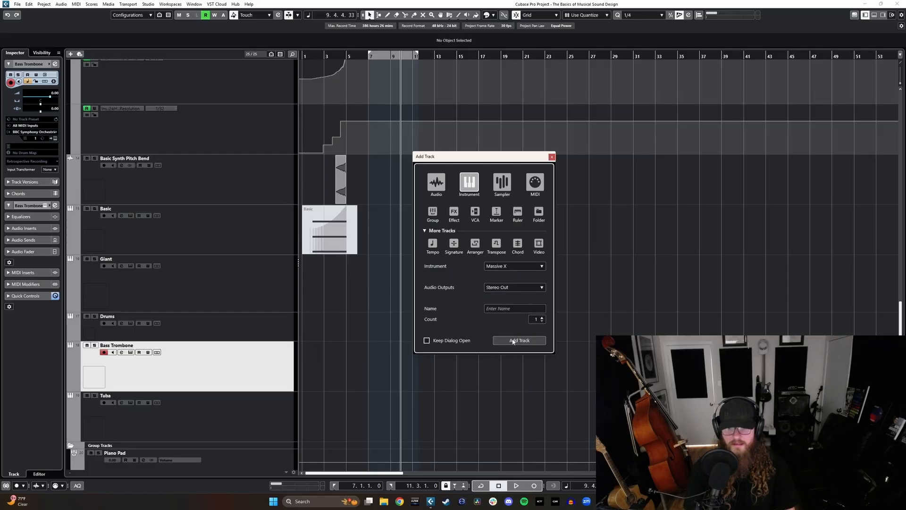
pyautogui.click(495, 340)
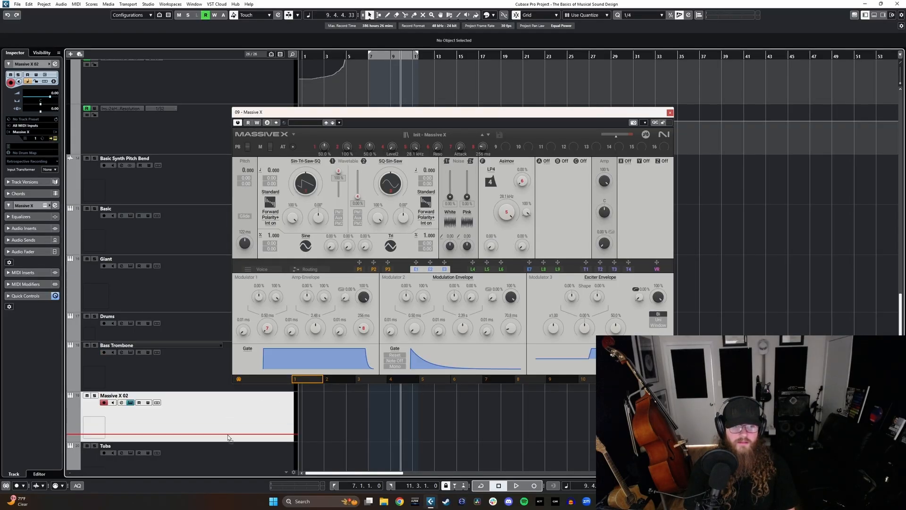
pyautogui.scroll(-3, 227, 410)
pyautogui.moveTo(203, 284); pyautogui.dragTo(197, 324)
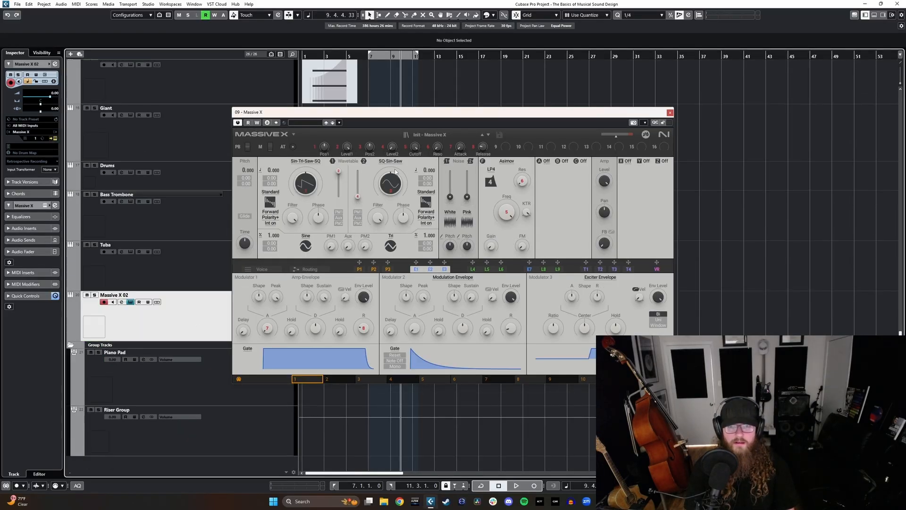
# Step: Filter the Massive X presets to Bass sounds and try out the Beach Walker and Big Cheeks presets
pyautogui.click(430, 134)
pyautogui.click(247, 203)
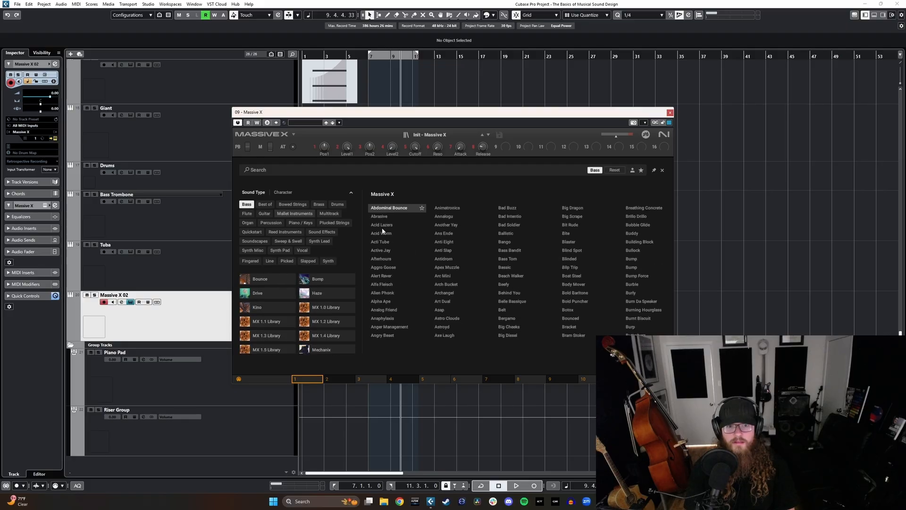
pyautogui.doubleClick(508, 276)
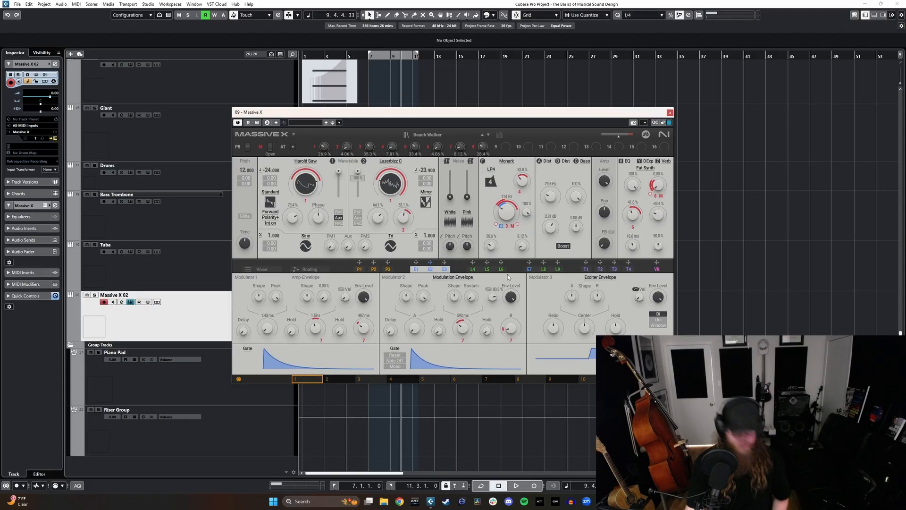
pyautogui.click(427, 134)
pyautogui.click(514, 327)
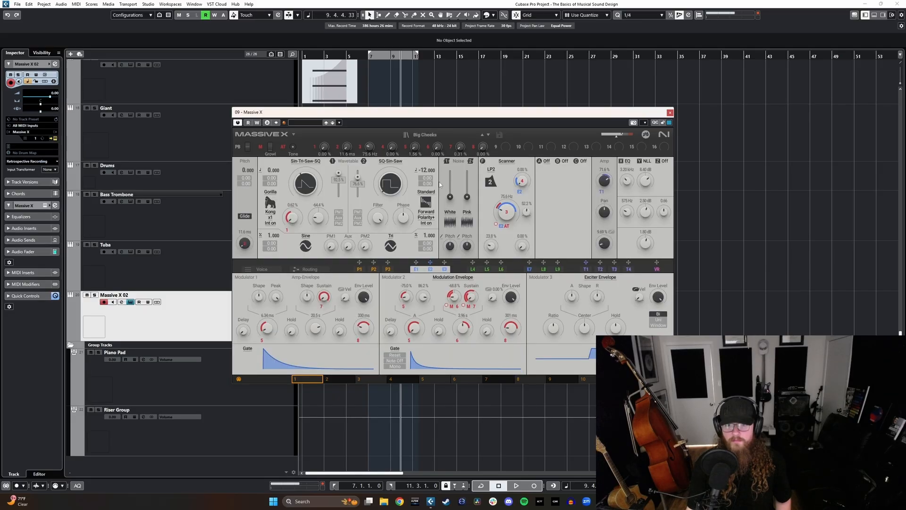
# Step: Try out the Massive X bass presets Art Dual, Bit Rude and Alert Raver
pyautogui.click(434, 135)
pyautogui.click(442, 303)
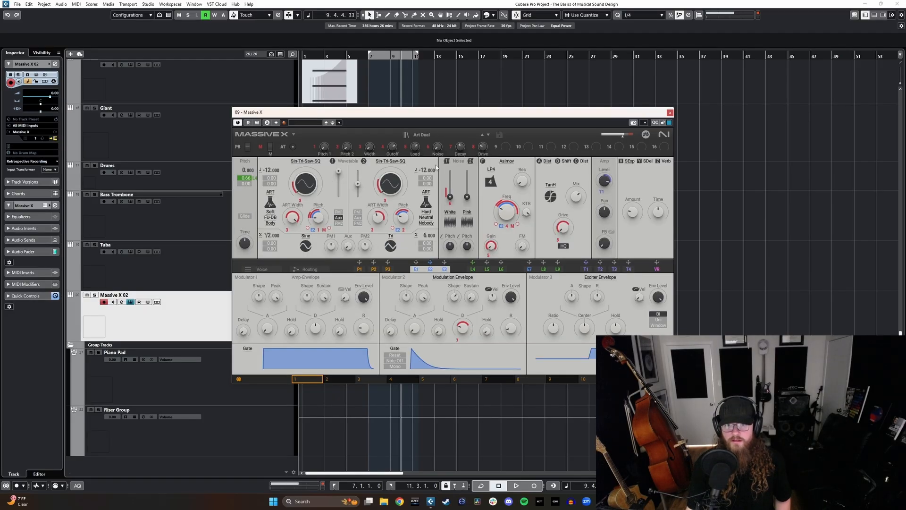
pyautogui.click(435, 135)
pyautogui.click(566, 226)
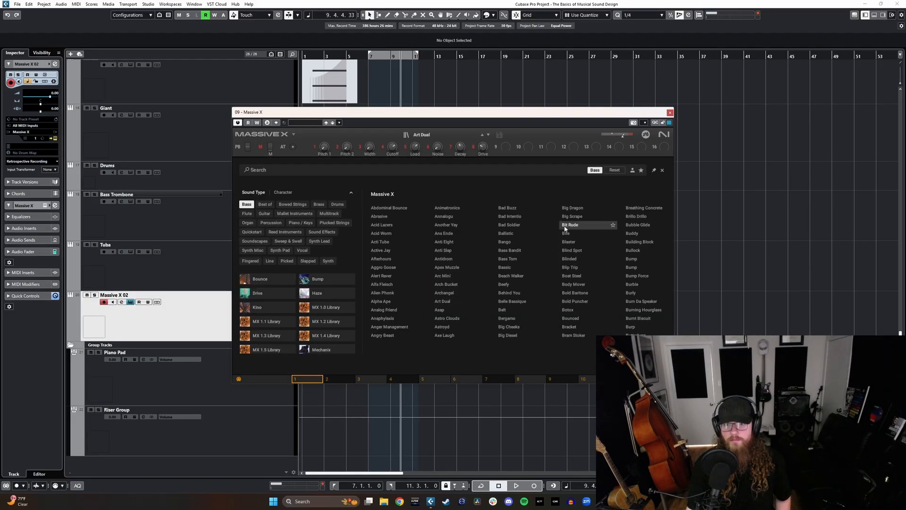
pyautogui.click(422, 135)
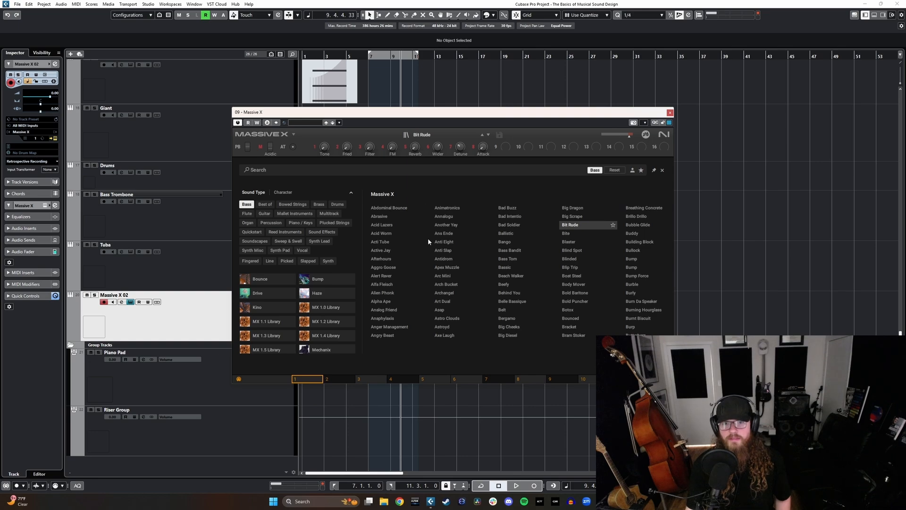
pyautogui.click(383, 277)
# Step: Load the Aggro Goose bass preset in Massive X and close the instrument window
pyautogui.click(426, 135)
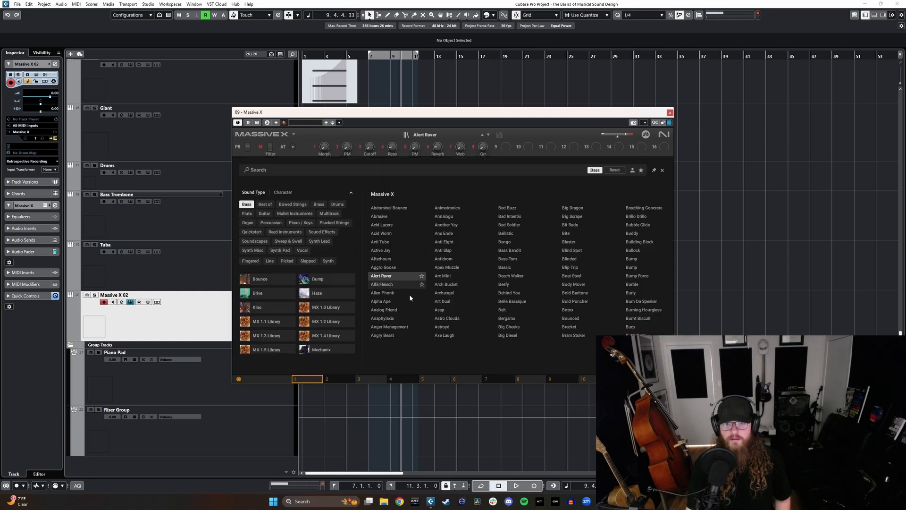
pyautogui.click(388, 270)
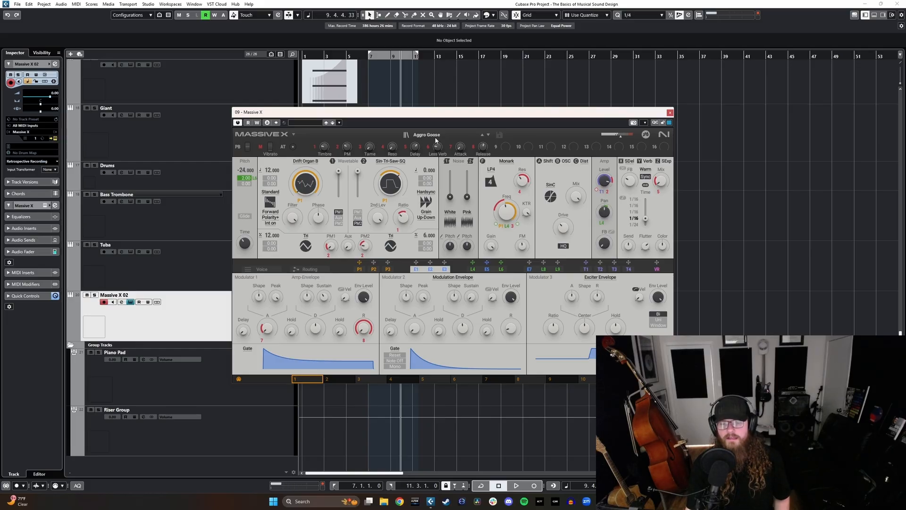
pyautogui.click(670, 112)
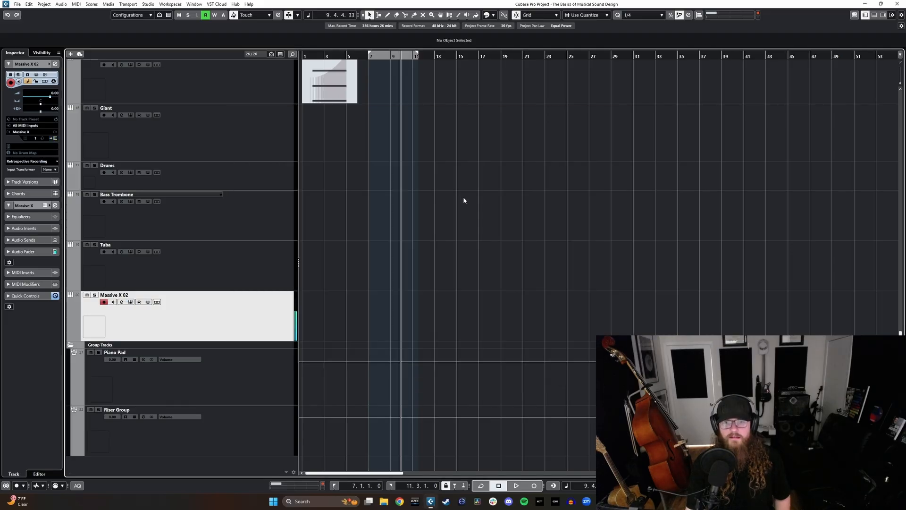
# Step: Rename the Massive X track below Tuba as Synth Bass 1 and select it together with Bass Trombone and Tuba
pyautogui.press('Up')
pyautogui.doubleClick(125, 296)
pyautogui.write('Synth B')
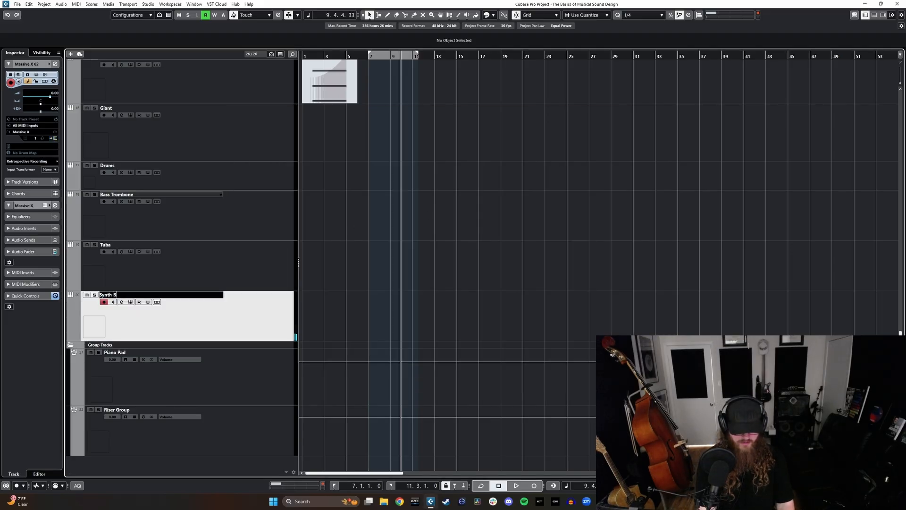
pyautogui.write('ass 1')
pyautogui.press('Return')
pyautogui.keyDown('shift'); pyautogui.click(247, 222); pyautogui.keyUp('shift')
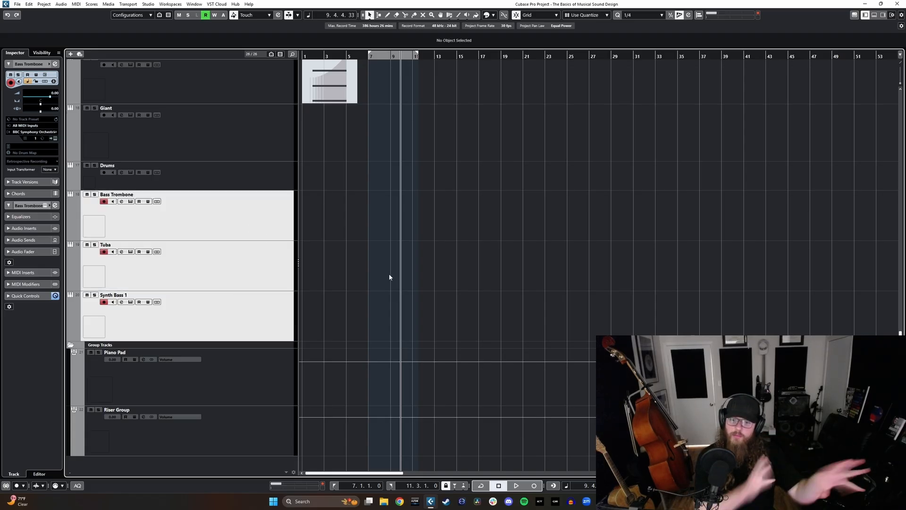
pyautogui.click(255, 316)
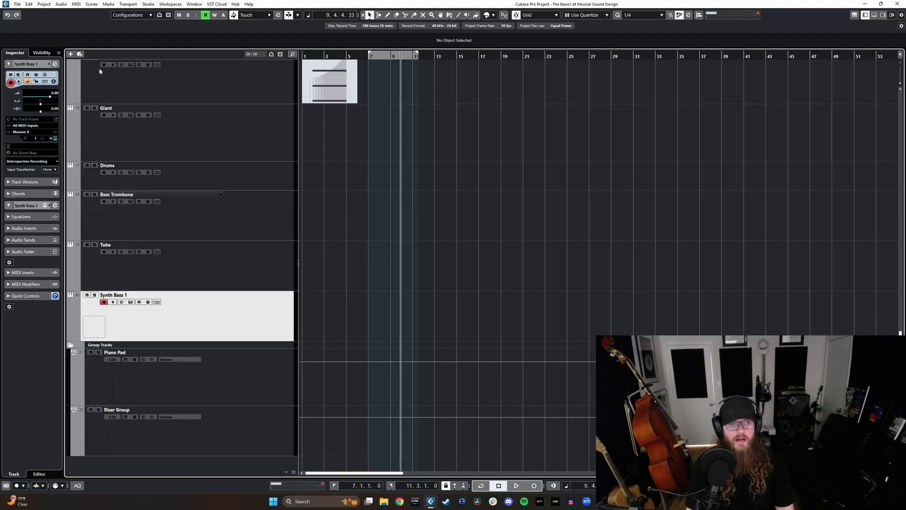
# Step: Add an instrument track using Kontakt 7 below the Synth Bass 1 track
pyautogui.click(70, 54)
pyautogui.click(514, 266)
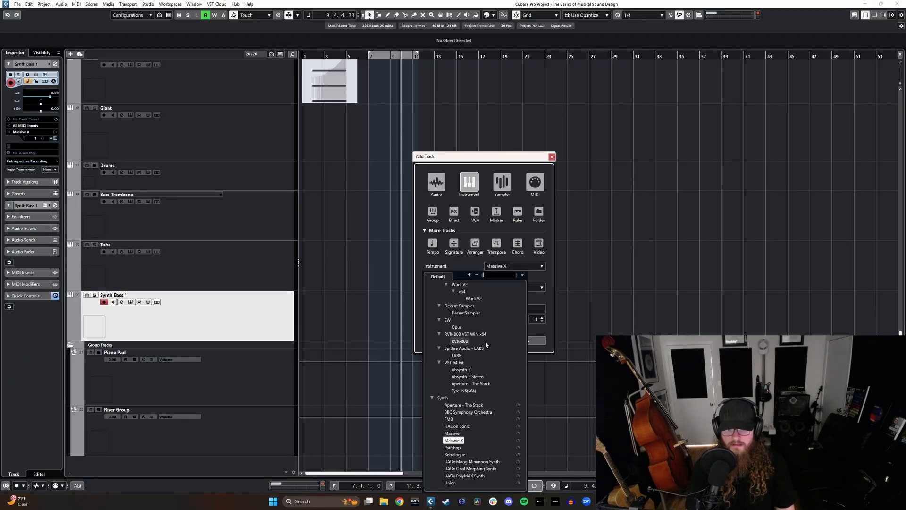
pyautogui.write('ko')
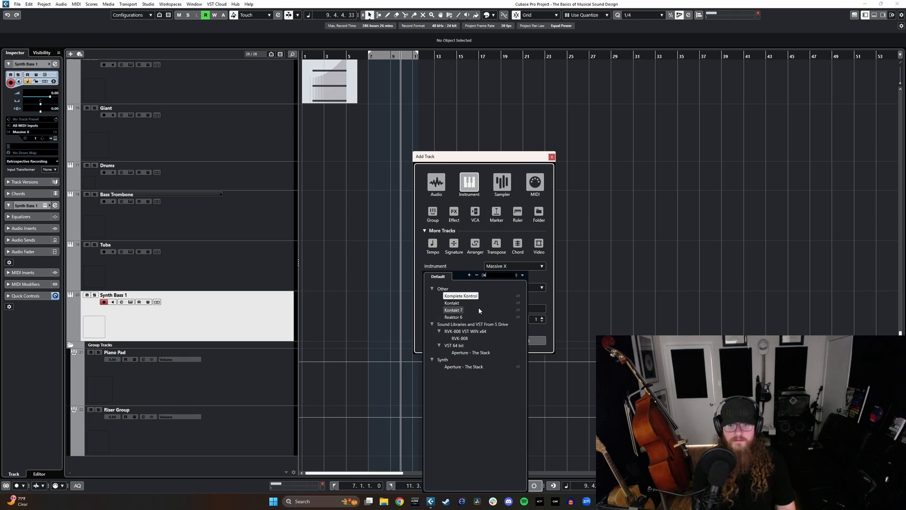
pyautogui.click(452, 310)
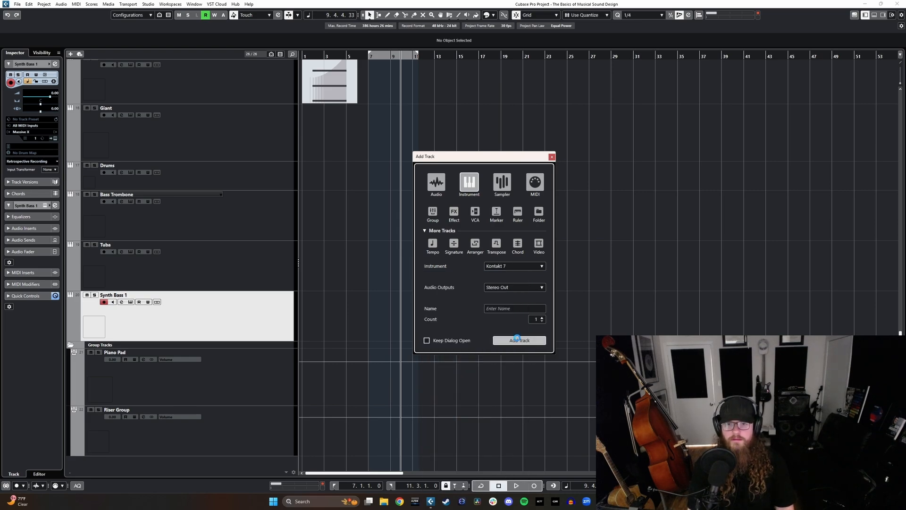
pyautogui.click(519, 340)
# Step: Switch Kontakt to Rack View, load the Thrill instrument from its library list and enlarge the instrument window
pyautogui.click(375, 150)
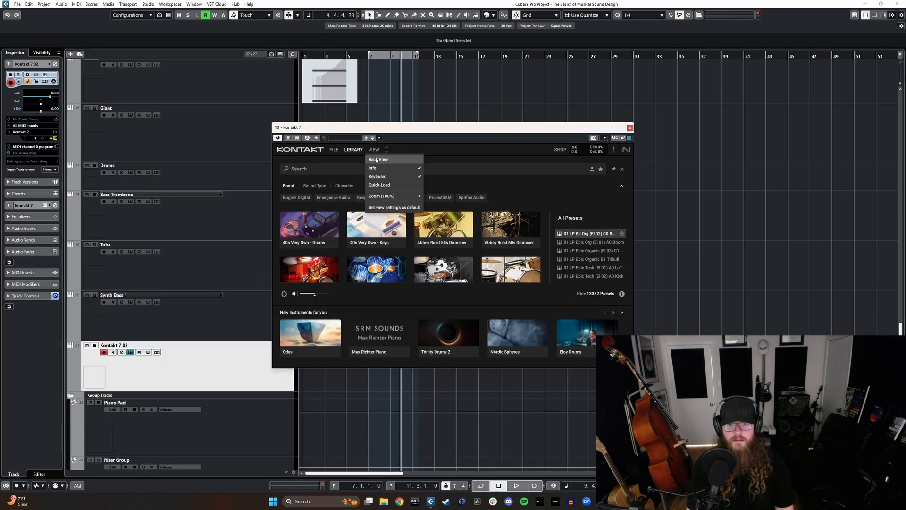
pyautogui.click(377, 158)
pyautogui.click(356, 150)
pyautogui.moveTo(384, 182); pyautogui.dragTo(382, 259)
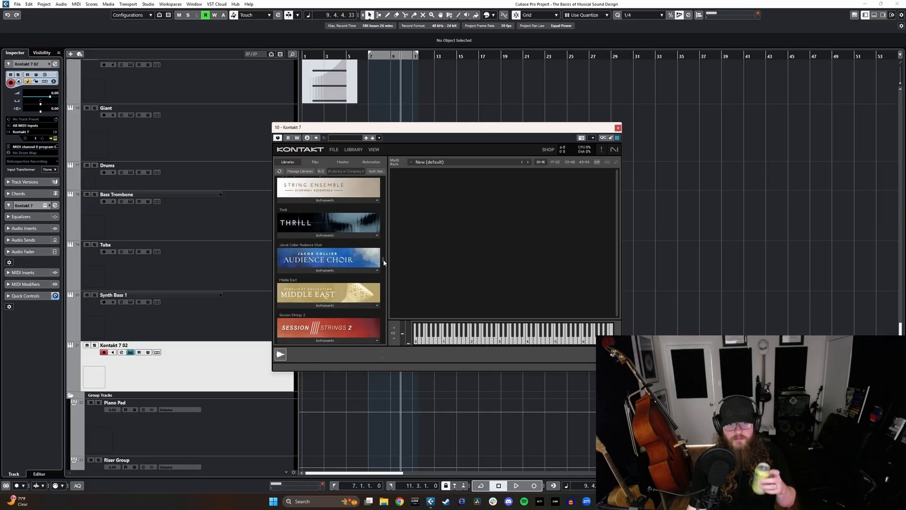
pyautogui.click(303, 239)
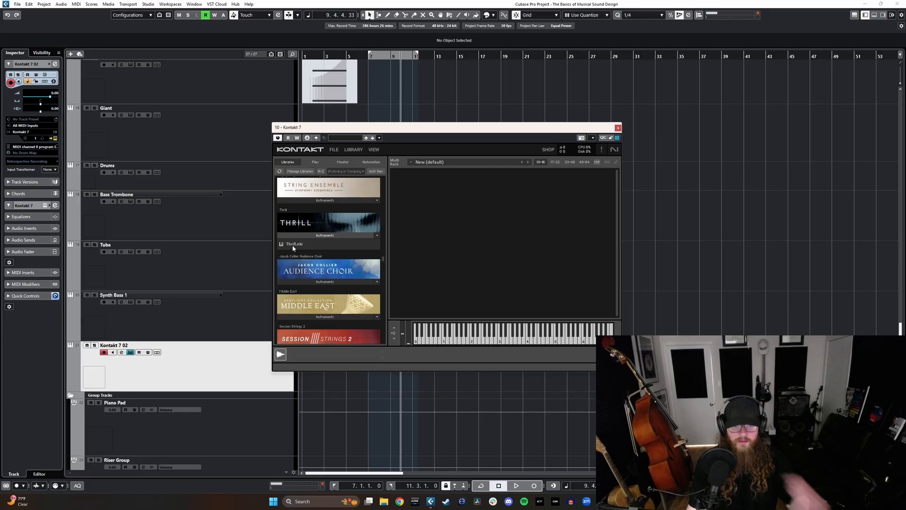
pyautogui.click(293, 246)
pyautogui.doubleClick(293, 245)
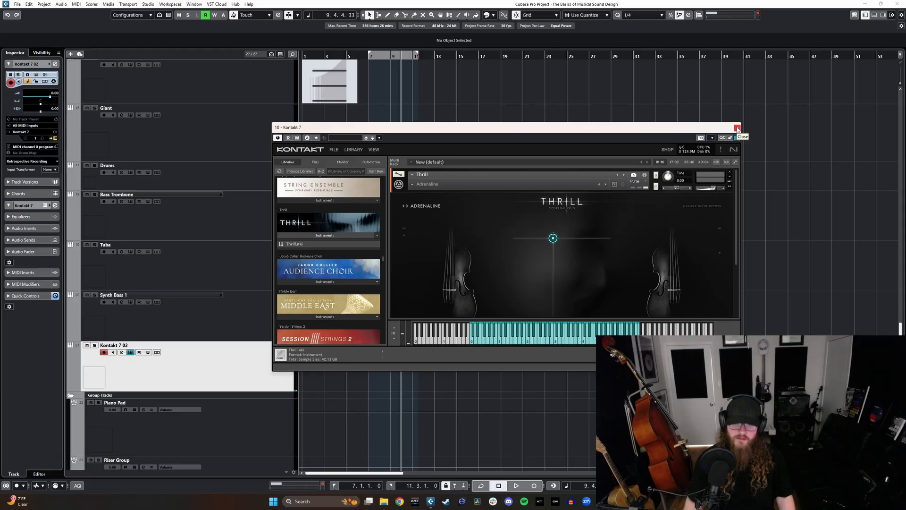
pyautogui.moveTo(740, 370); pyautogui.dragTo(764, 431)
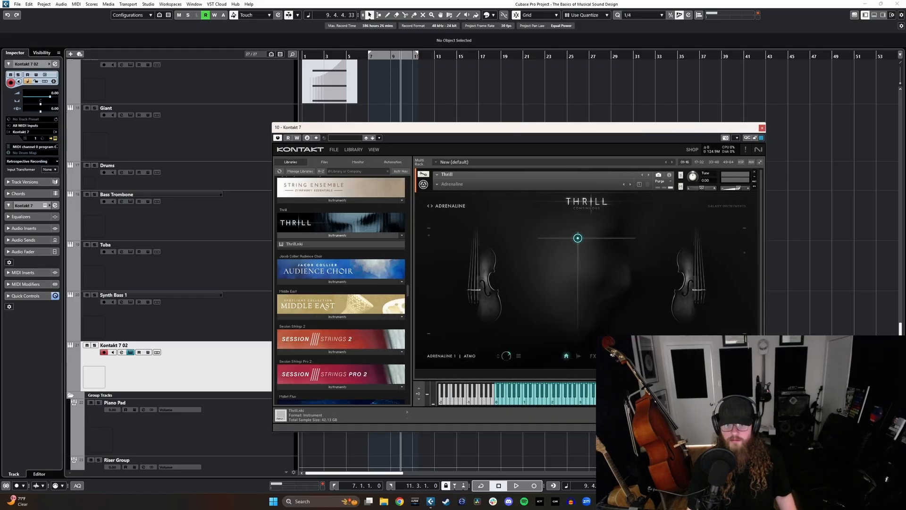
# Step: Rename the new Kontakt 7 track as Thrill and close its instrument window
pyautogui.doubleClick(113, 345)
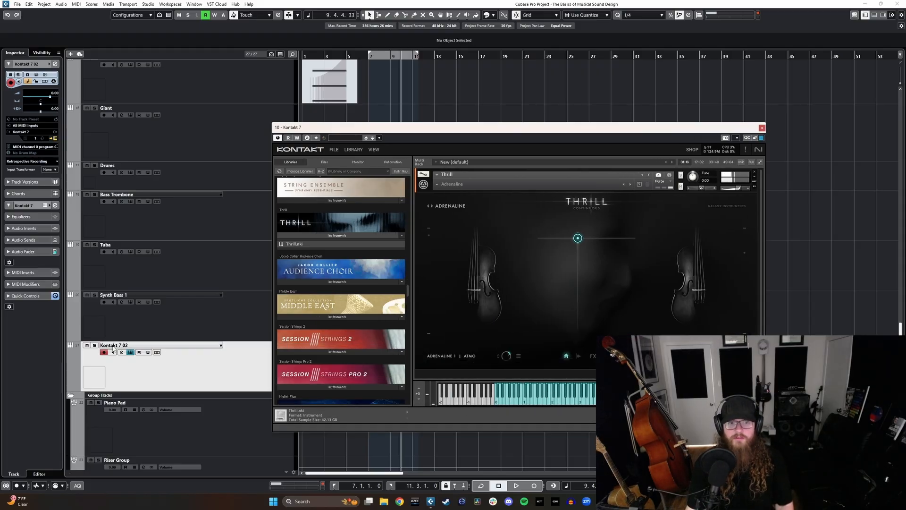
pyautogui.write('RT')
pyautogui.press('BackSpace')
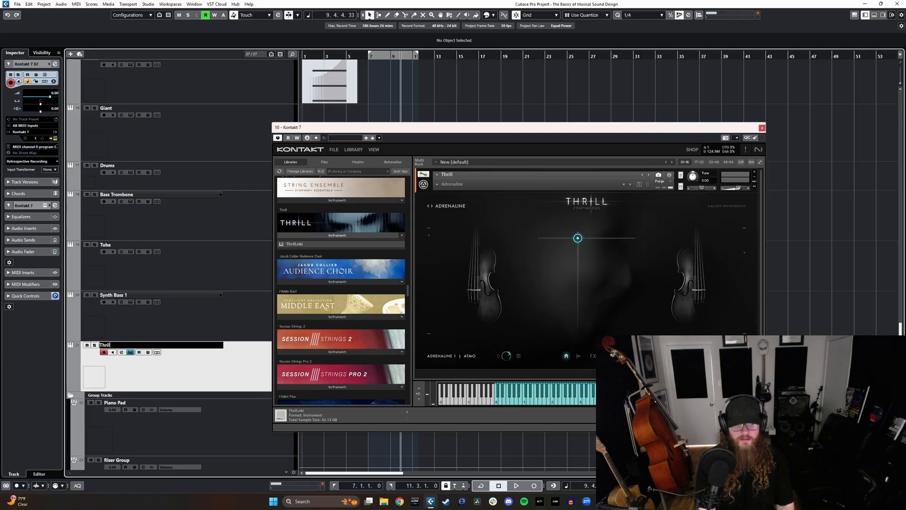
pyautogui.press('Return')
pyautogui.click(130, 352)
# Step: Duplicate the Thrill track and load the Twenty Five instrument in the copy's Kontakt
pyautogui.rightClick(204, 370)
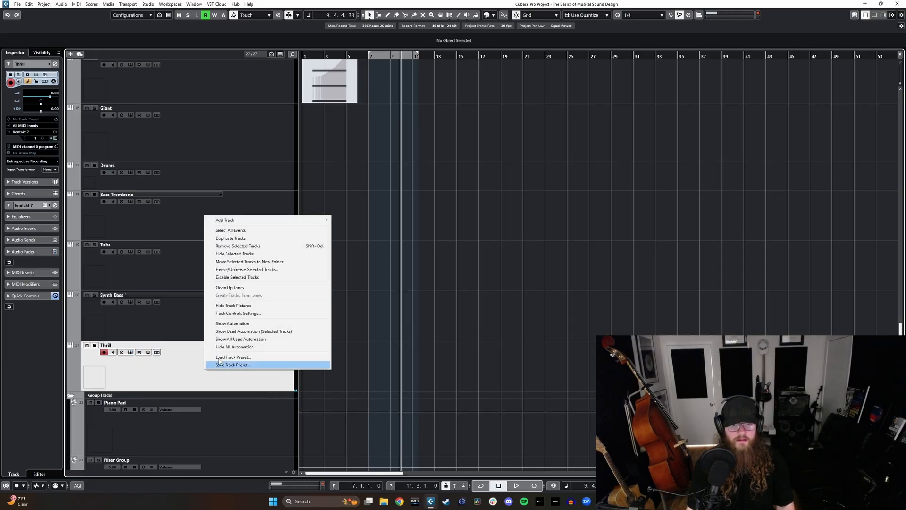
pyautogui.click(246, 246)
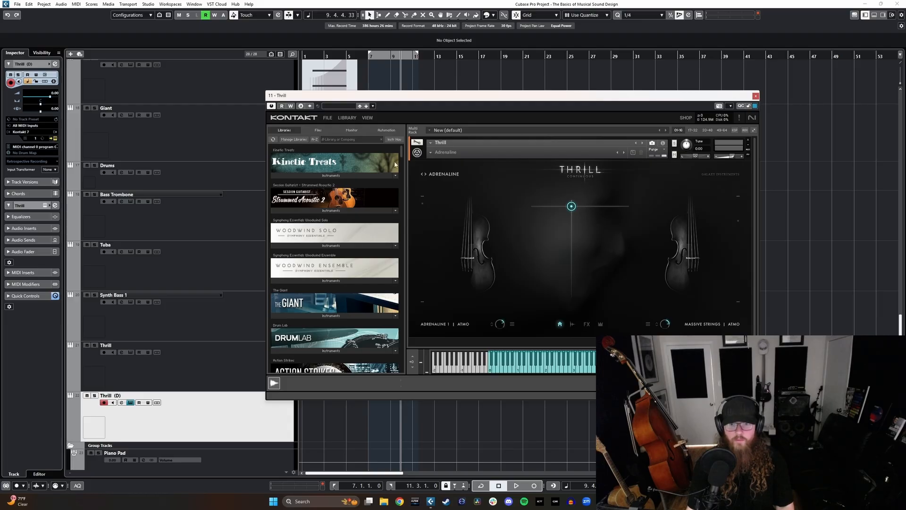
pyautogui.moveTo(401, 152); pyautogui.dragTo(403, 315)
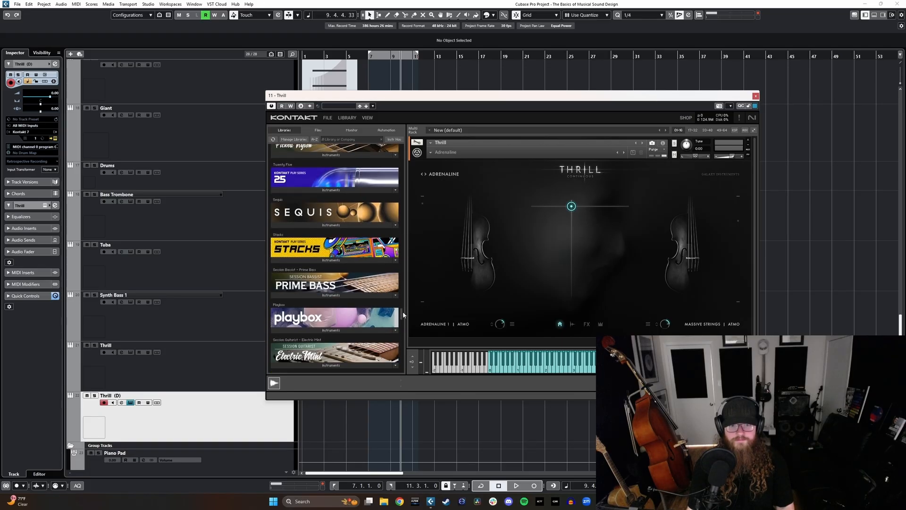
pyautogui.click(333, 191)
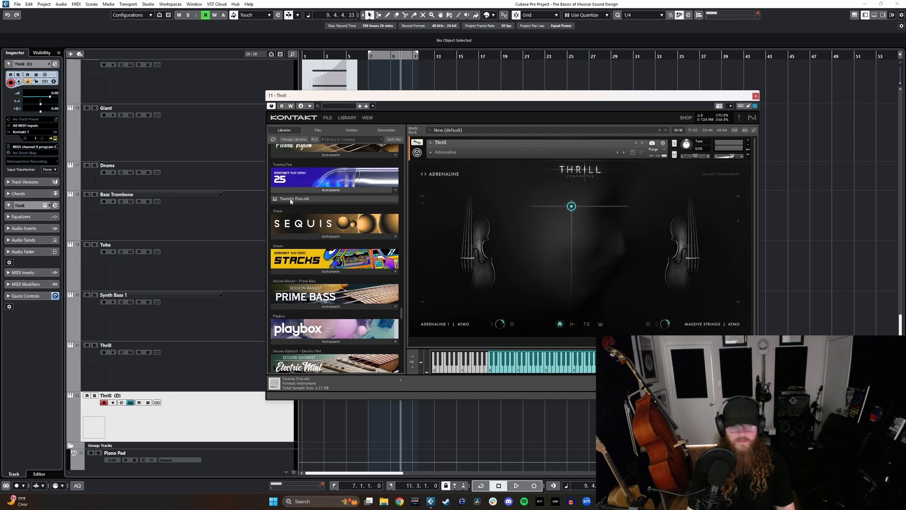
pyautogui.doubleClick(288, 198)
# Step: Choose the Darkness bass preset in Twenty Five, close the window and select all tracks from Bass Trombone down to the Thrill copy
pyautogui.click(441, 152)
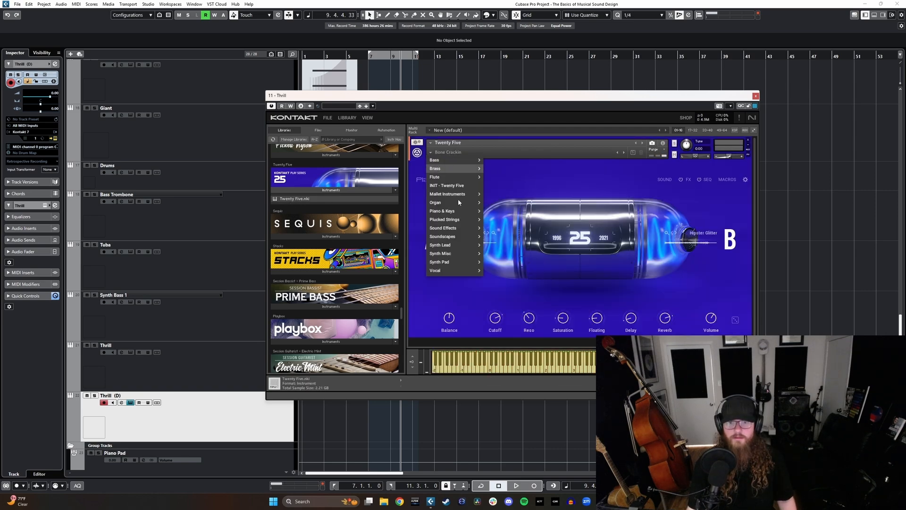
pyautogui.moveTo(464, 160)
pyautogui.click(496, 228)
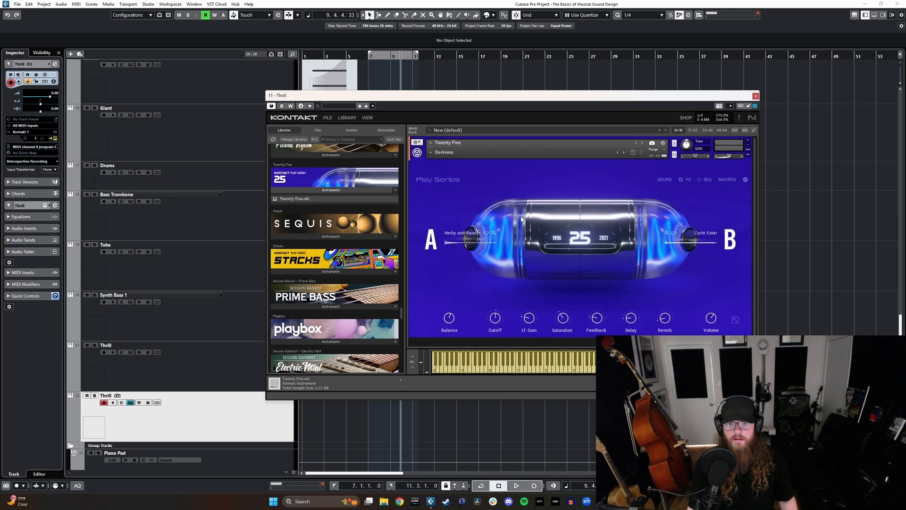
pyautogui.click(755, 96)
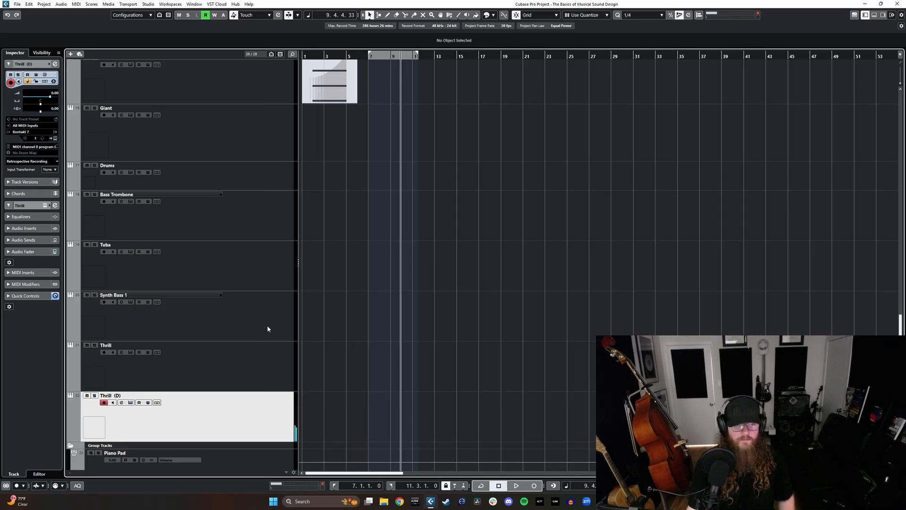
pyautogui.moveTo(264, 366); pyautogui.dragTo(267, 230)
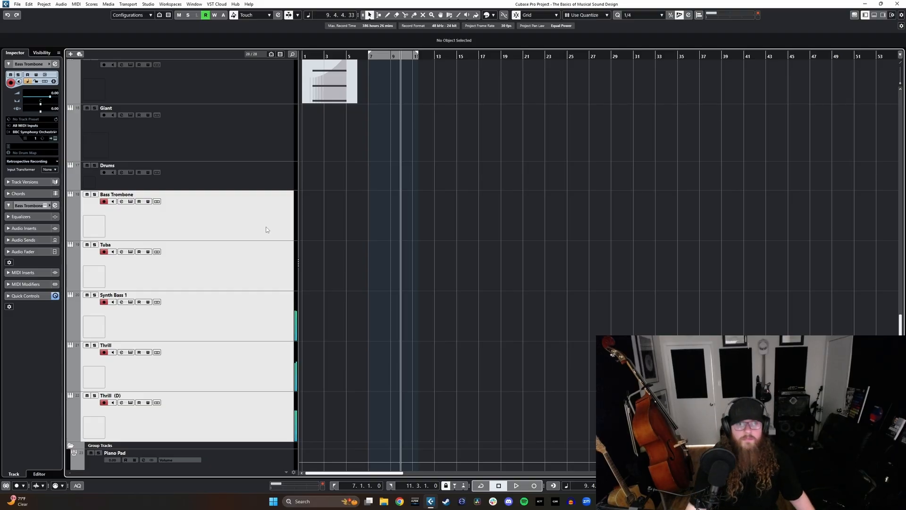
# Step: Load the Tuba brass preset in the Tuba track's BBC Symphony Orchestra instrument and close its window
pyautogui.click(262, 270)
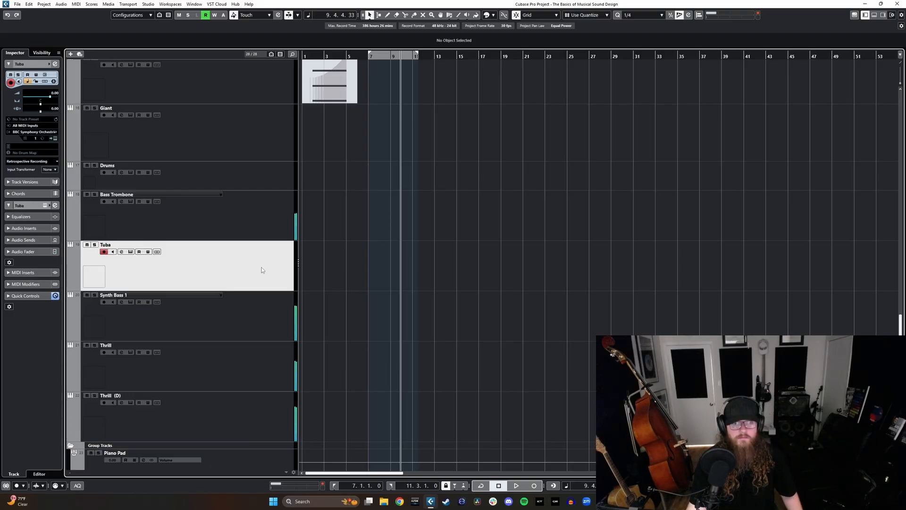
pyautogui.press('e')
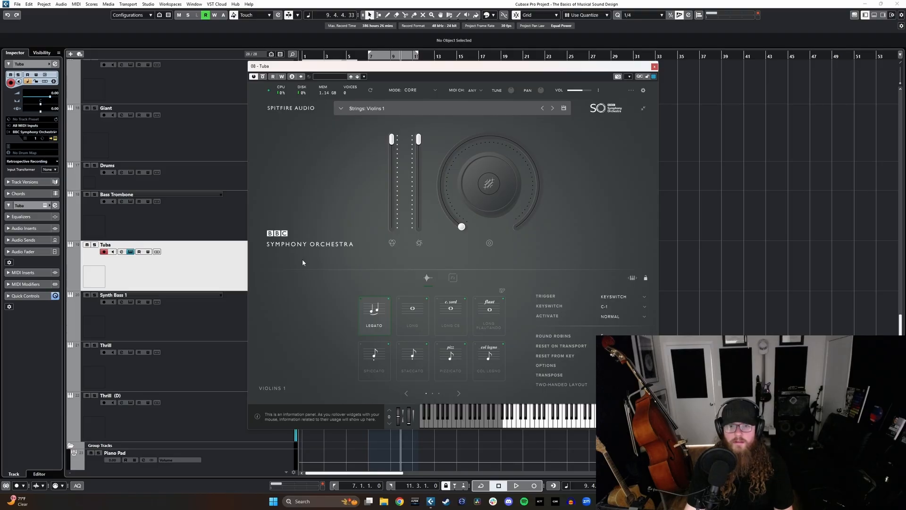
pyautogui.click(385, 114)
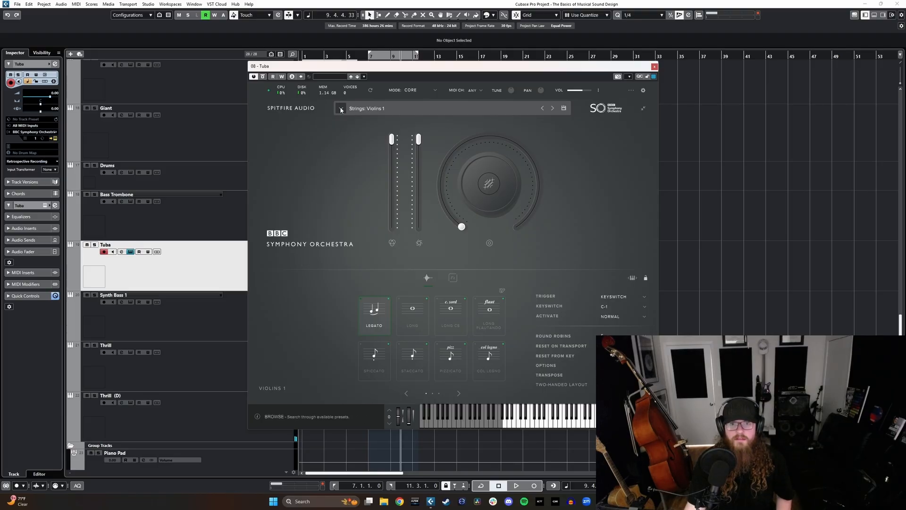
pyautogui.scroll(-3, 418, 201)
pyautogui.click(355, 193)
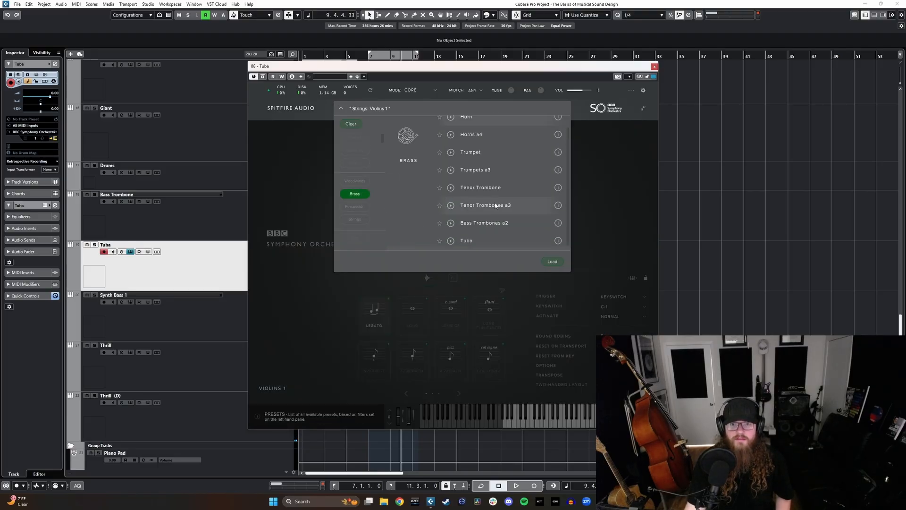
pyautogui.doubleClick(474, 237)
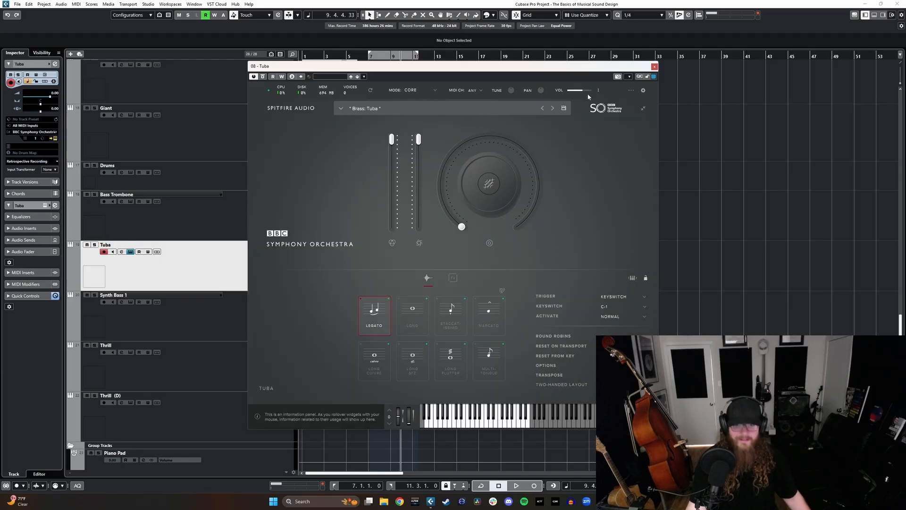
pyautogui.click(655, 66)
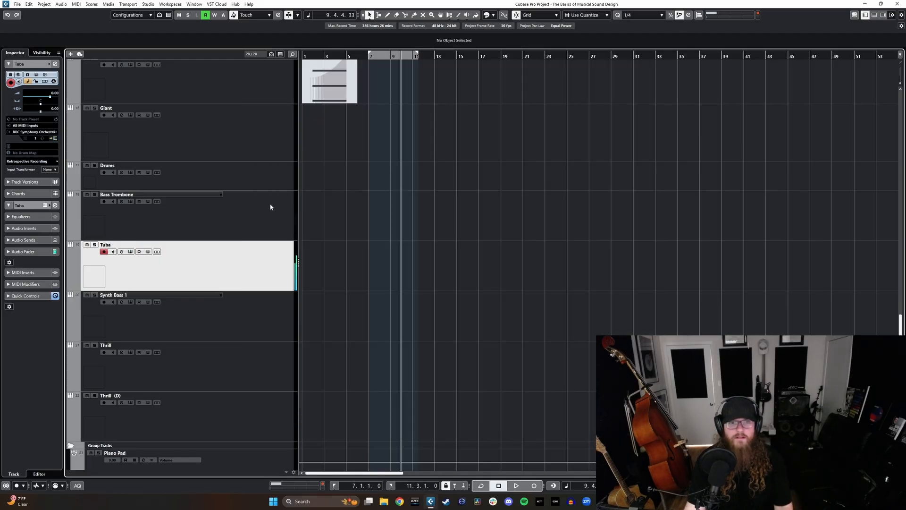
# Step: Rename the duplicated Thrill track as 25
pyautogui.click(270, 203)
pyautogui.keyDown('shift'); pyautogui.click(229, 422); pyautogui.keyUp('shift')
pyautogui.press('g')
pyautogui.press('h')
pyautogui.press('h')
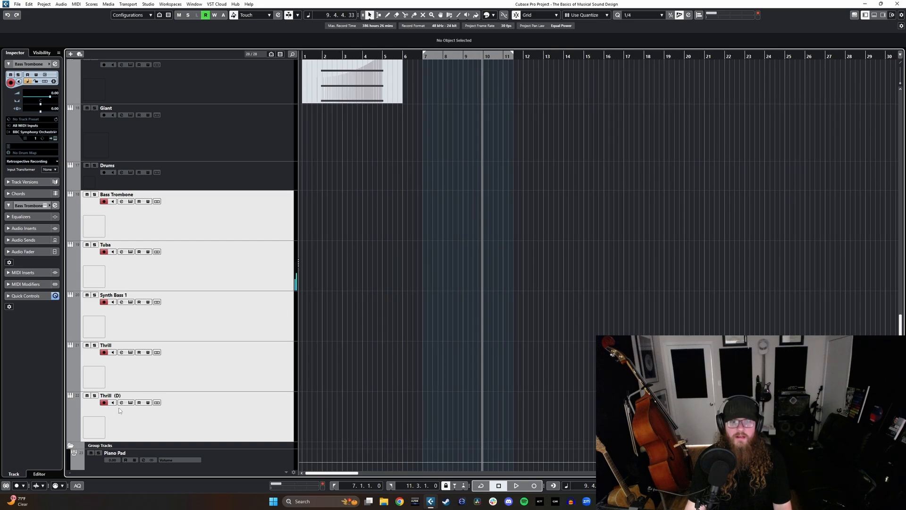
pyautogui.doubleClick(114, 395)
pyautogui.write('245')
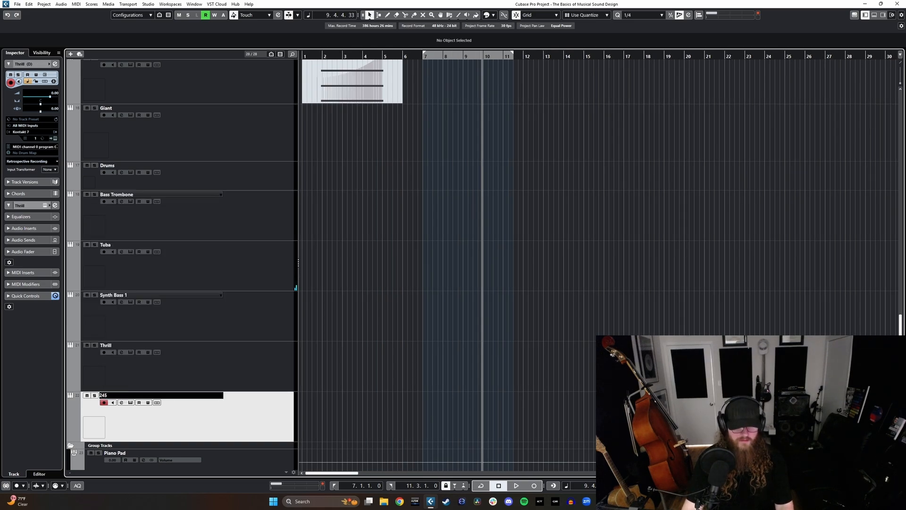
pyautogui.press('Return')
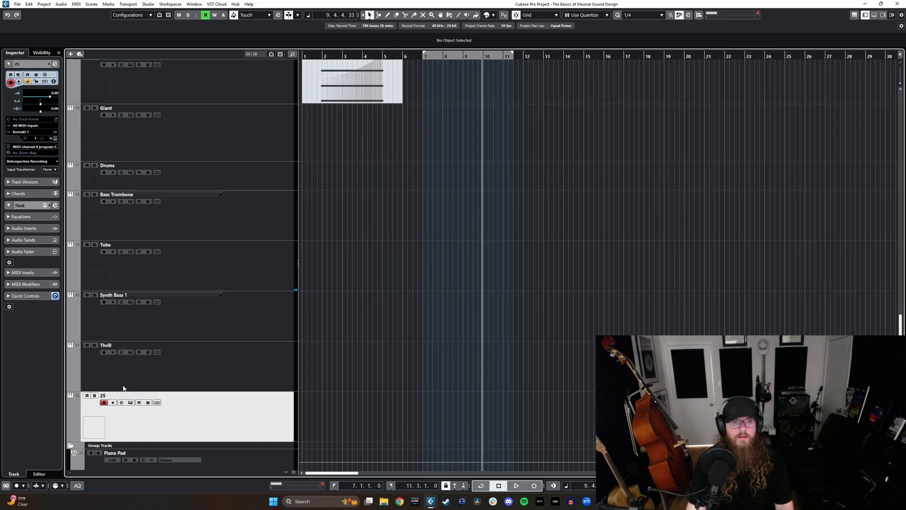
# Step: Select the five low layer tracks from Bass Trombone to 25 and place the playhead at bar 6
pyautogui.keyDown('shift'); pyautogui.click(223, 231); pyautogui.keyUp('shift')
pyautogui.click(404, 56)
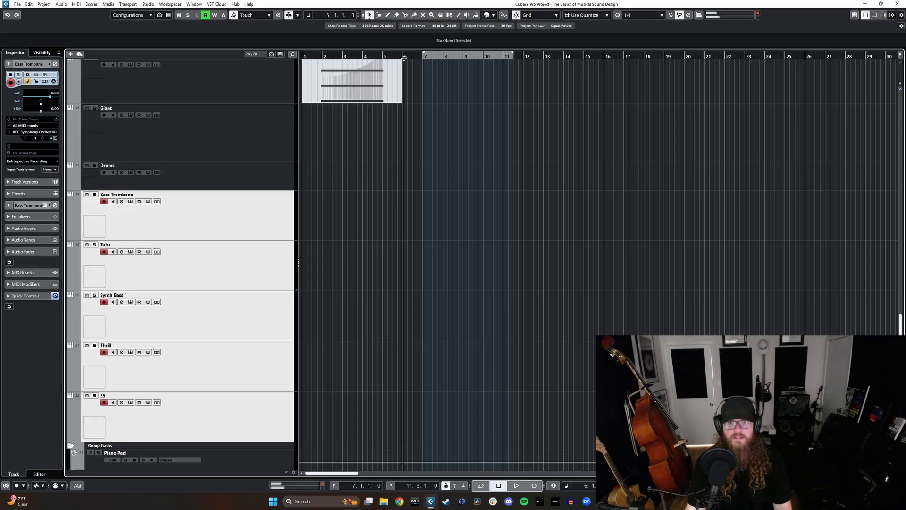
pyautogui.scroll(15, 475, 204)
pyautogui.scroll(-15, 456, 207)
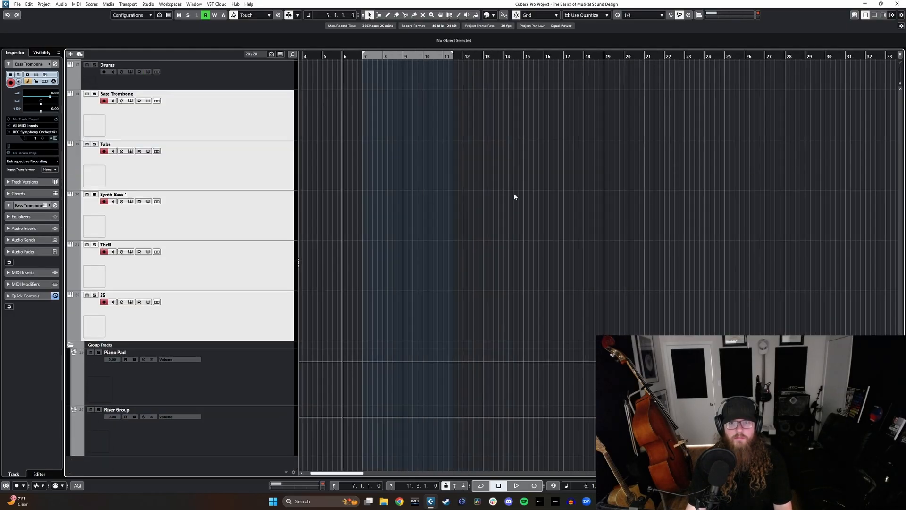
# Step: Mute the Pad Folder at the start of the track list
pyautogui.scroll(-6, 514, 196)
pyautogui.scroll(15, 555, 178)
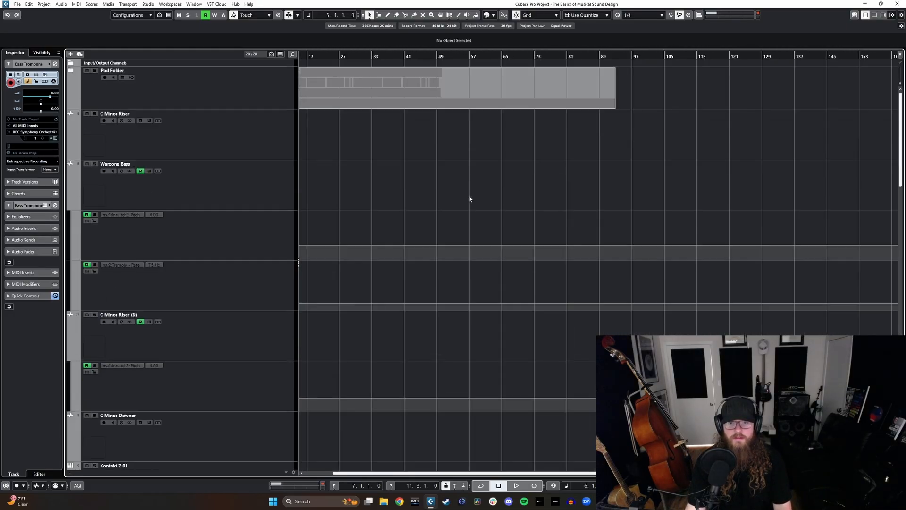
pyautogui.hscroll(-4, 442, 188)
pyautogui.click(88, 70)
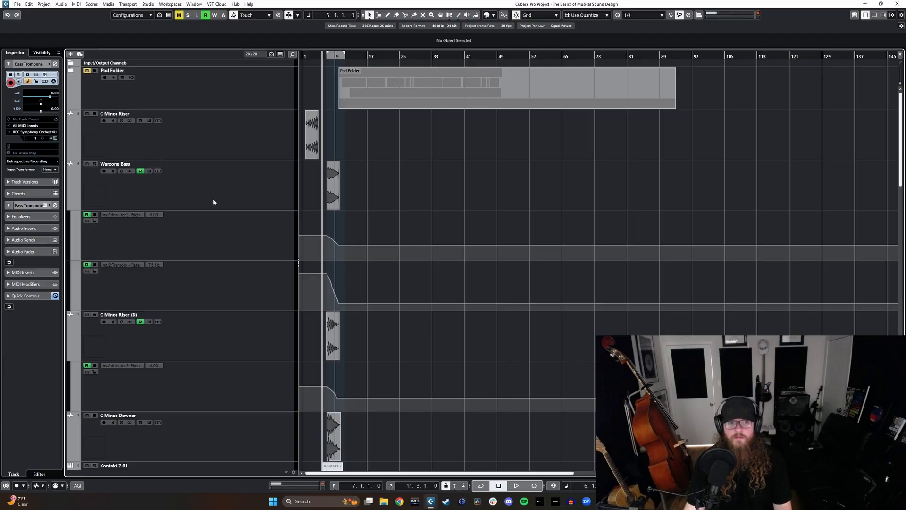
pyautogui.scroll(3, 420, 200)
pyautogui.scroll(2, 464, 132)
pyautogui.scroll(1, 465, 133)
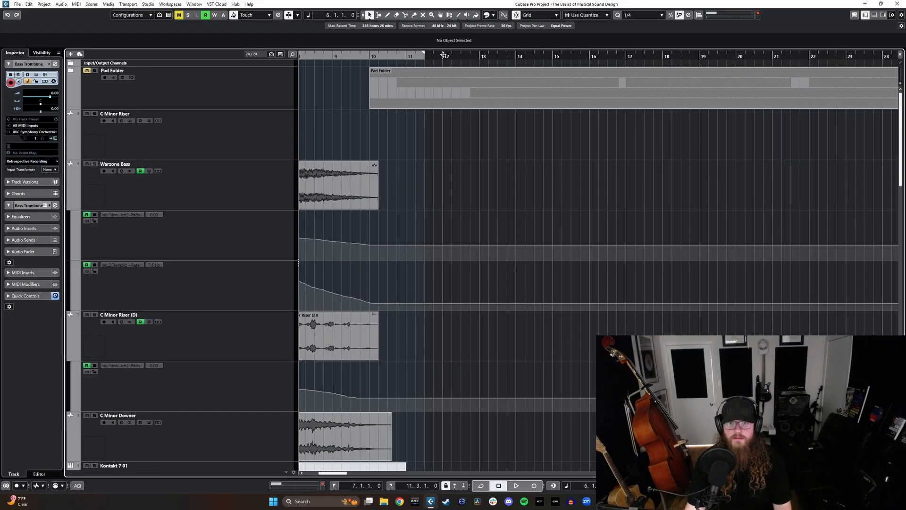
# Step: Record one MIDI performance onto the five low layer tracks together, starting at bar 11
pyautogui.click(443, 55)
pyautogui.scroll(-15, 426, 231)
pyautogui.click(407, 56)
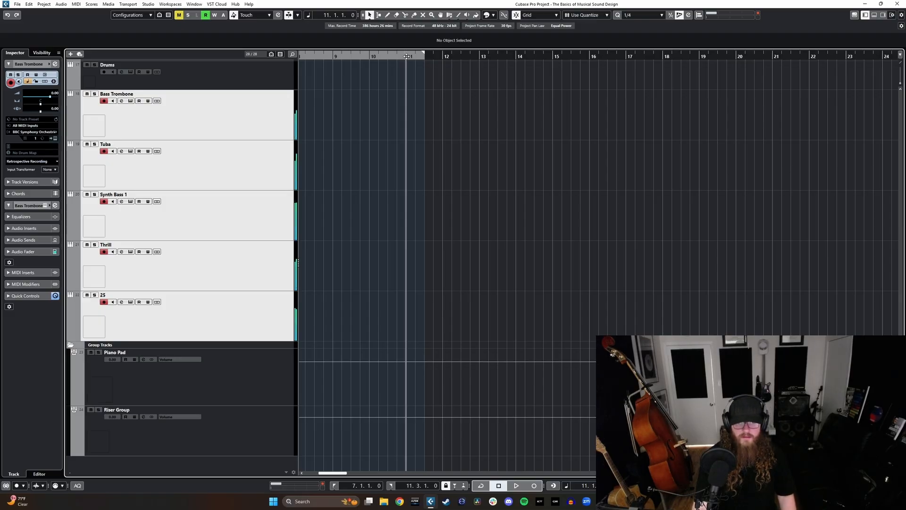
pyautogui.press('KP_Multiply')
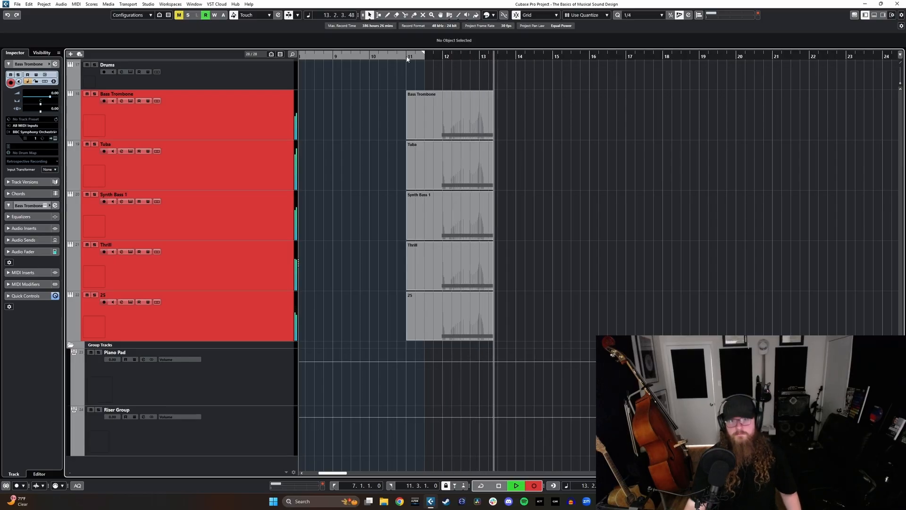
pyautogui.press('space')
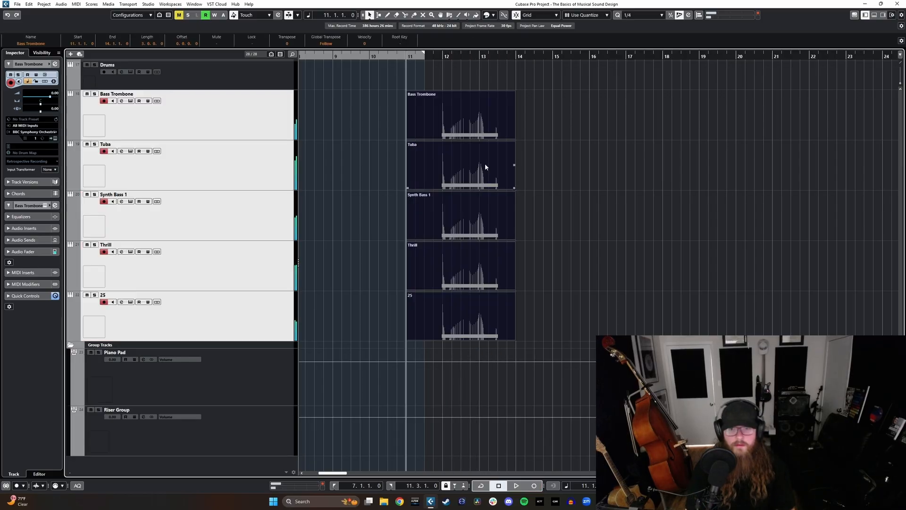
# Step: Lower the Thrill track's volume to about -9 dB in the mixer
pyautogui.click(254, 282)
pyautogui.hotkey('alt', 'F3')
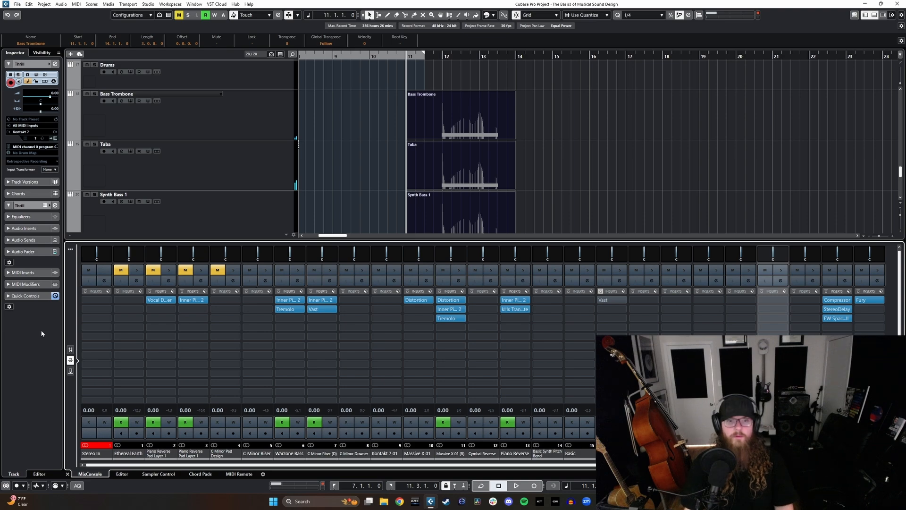
pyautogui.click(71, 349)
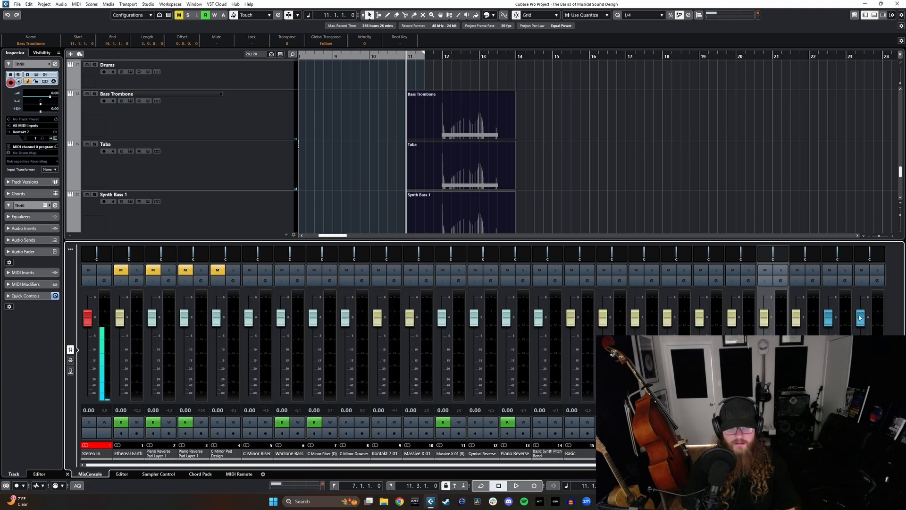
pyautogui.moveTo(764, 317); pyautogui.dragTo(764, 345)
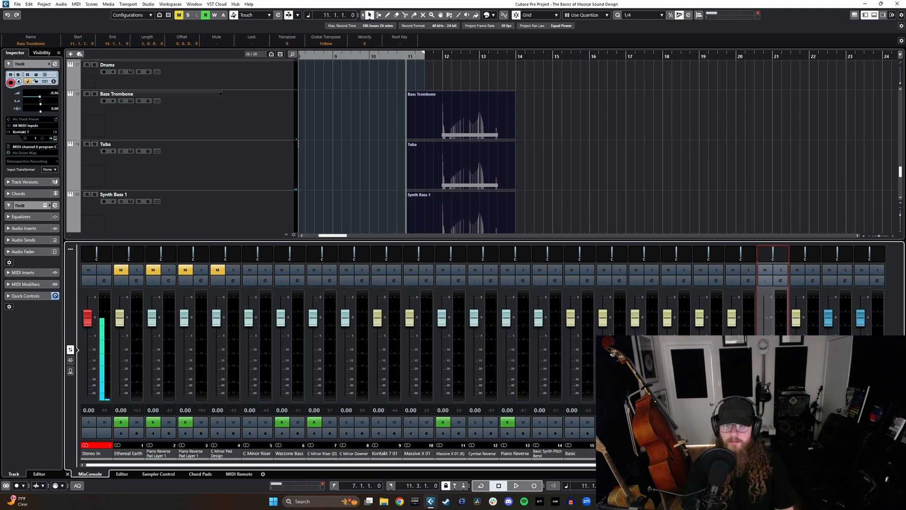
pyautogui.hotkey('alt', 'F3')
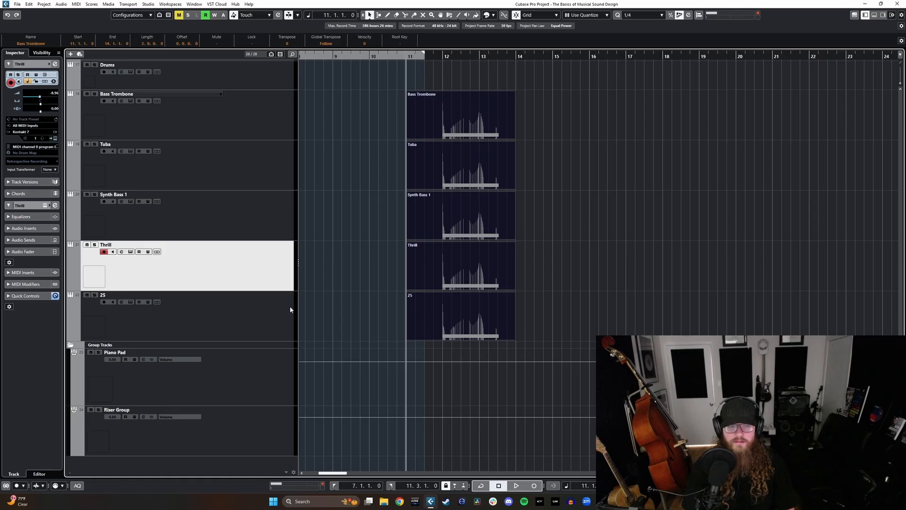
# Step: Select the five tracks from Bass Trombone to 25 and add a stereo group track named Braam
pyautogui.click(265, 316)
pyautogui.keyDown('shift'); pyautogui.click(265, 118); pyautogui.keyUp('shift')
pyautogui.scroll(2, 438, 238)
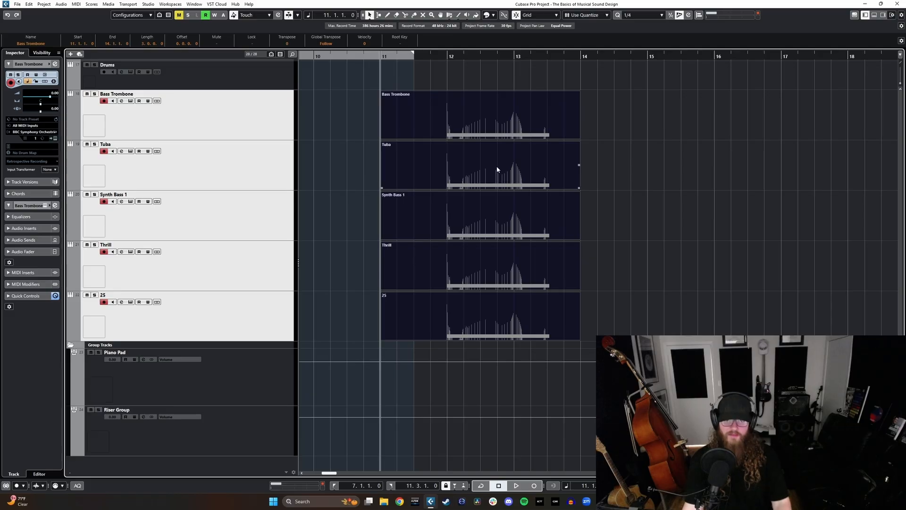
pyautogui.click(70, 55)
pyautogui.click(433, 212)
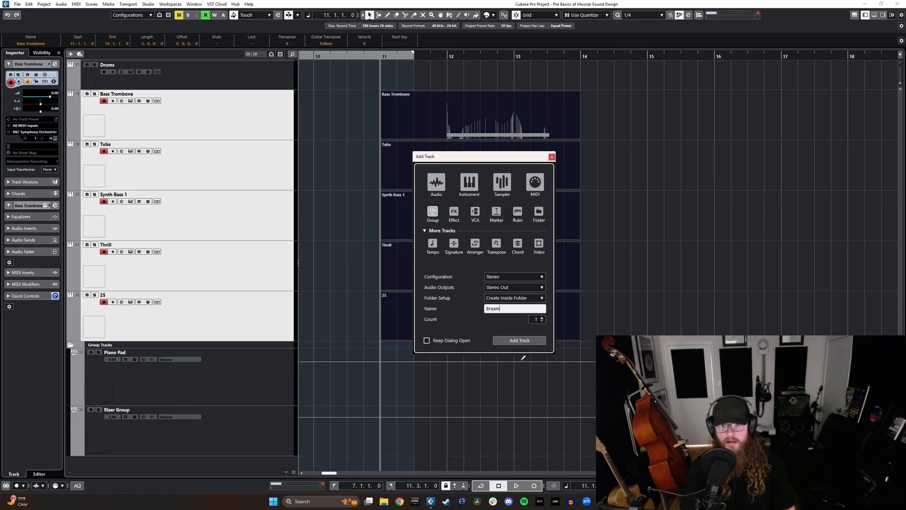
pyautogui.click(520, 340)
# Step: Route the outputs of the Bass Trombone, Tuba, Synth Bass 1, Thrill and 25 tracks to the Braam group
pyautogui.click(235, 297)
pyautogui.keyDown('shift'); pyautogui.click(246, 121); pyautogui.keyUp('shift')
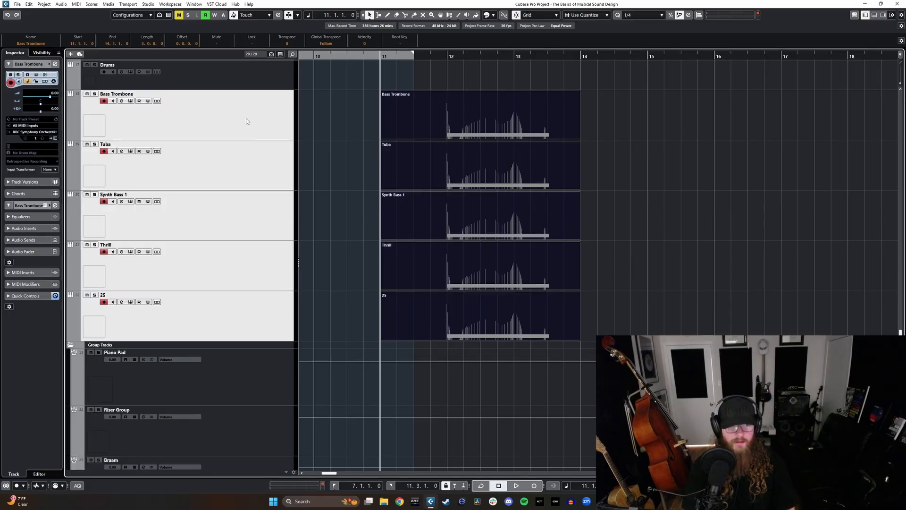
pyautogui.scroll(-1, 355, 242)
pyautogui.press('F3')
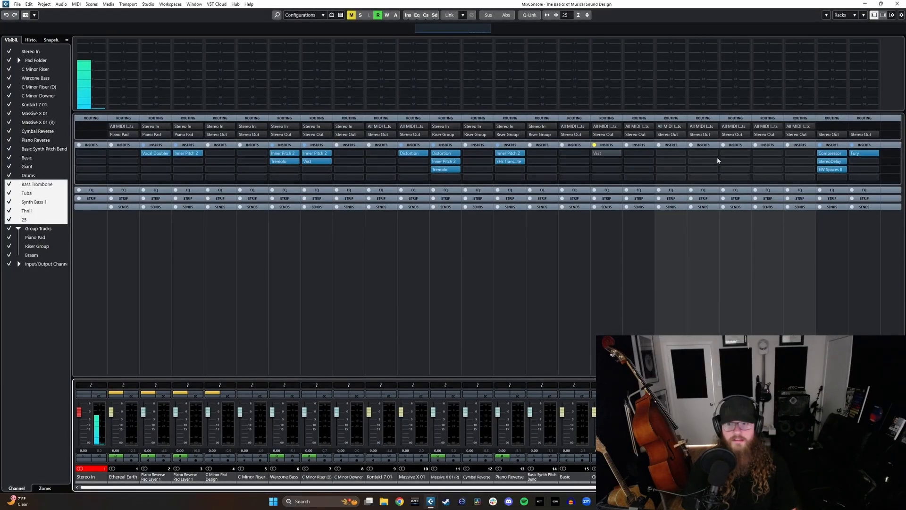
pyautogui.click(703, 134)
pyautogui.click(718, 208)
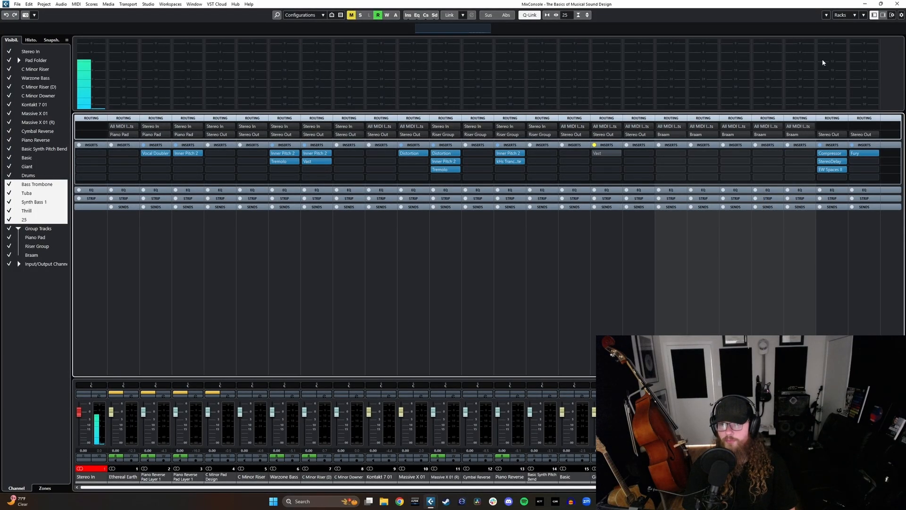
pyautogui.press('F3')
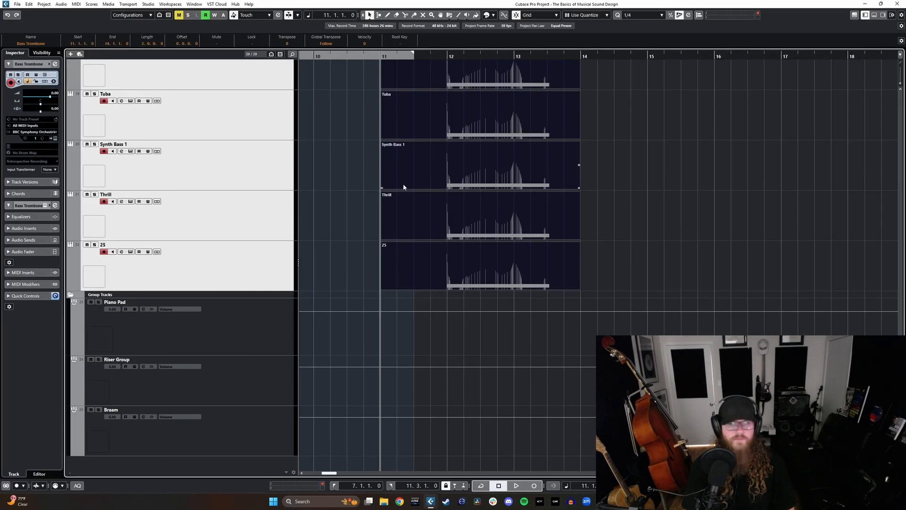
pyautogui.scroll(3, 403, 187)
pyautogui.hscroll(2, 349, 211)
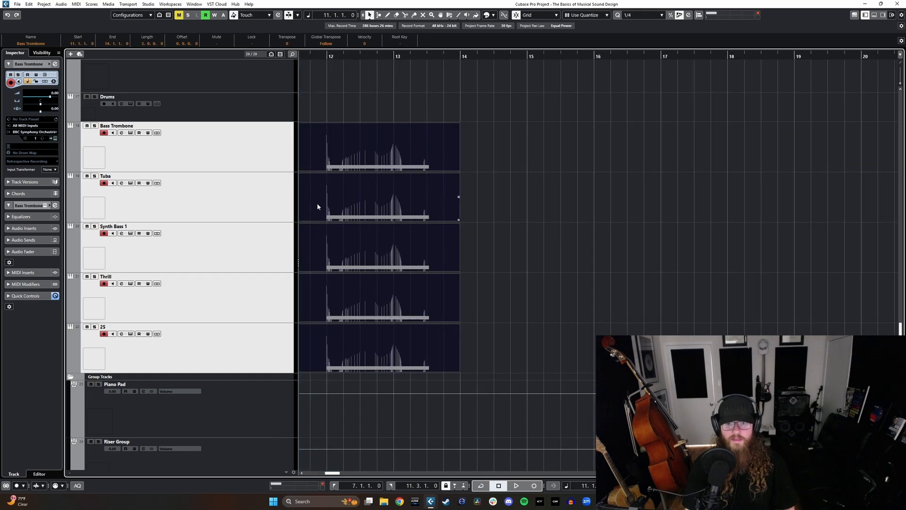
pyautogui.press('F3')
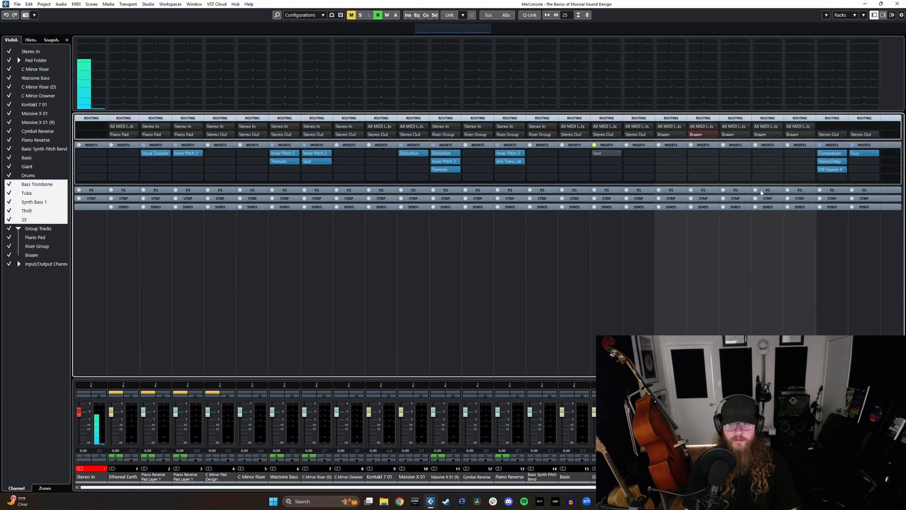
pyautogui.click(869, 4)
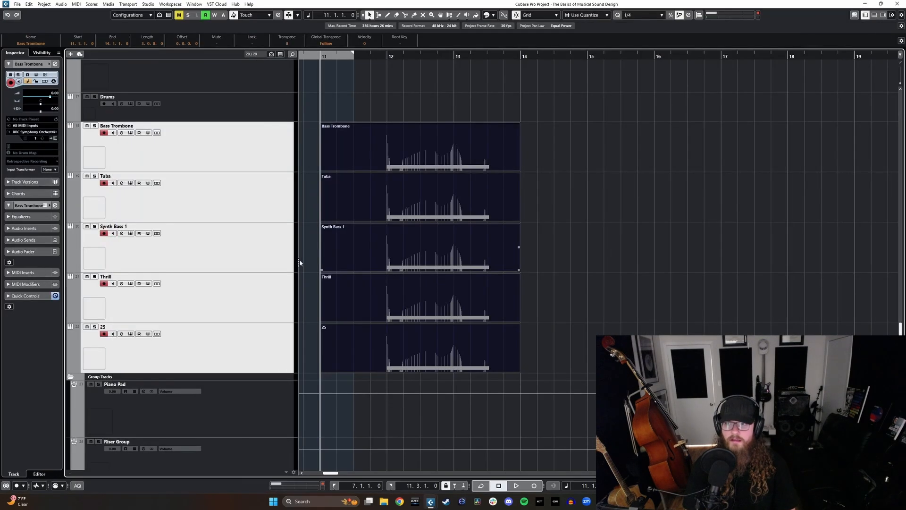
# Step: Load Neutron 4 into the first insert slot of the Braam group channel
pyautogui.hotkey('alt', 'F3')
pyautogui.click(70, 360)
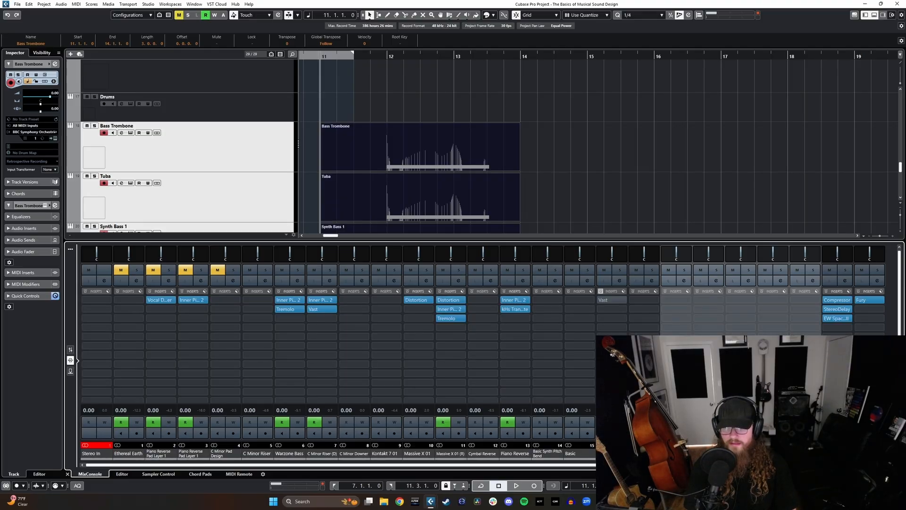
pyautogui.hscroll(2, 482, 354)
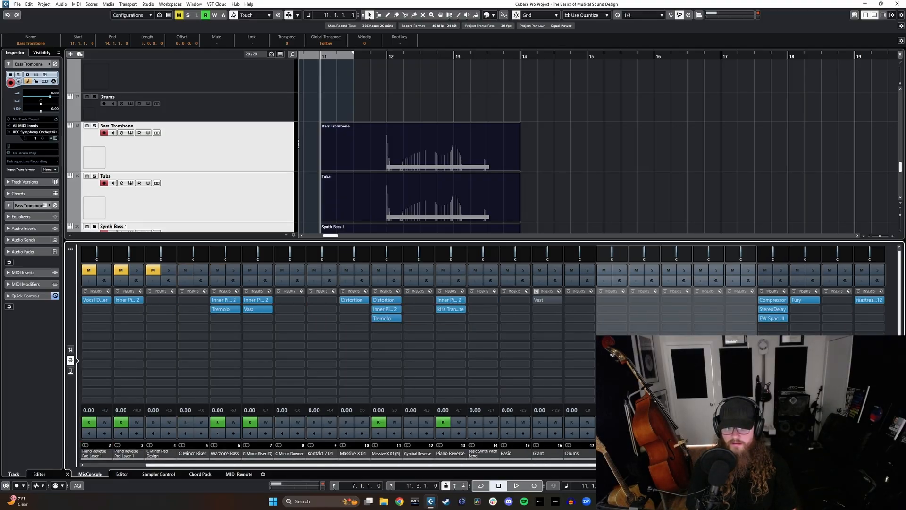
pyautogui.click(837, 453)
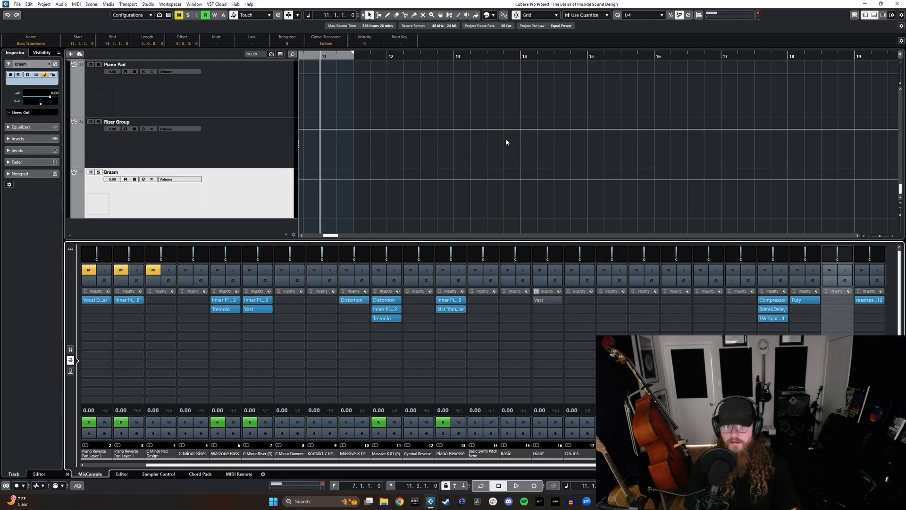
pyautogui.hscroll(-3, 425, 142)
pyautogui.hscroll(-2, 491, 158)
pyautogui.hscroll(2, 590, 150)
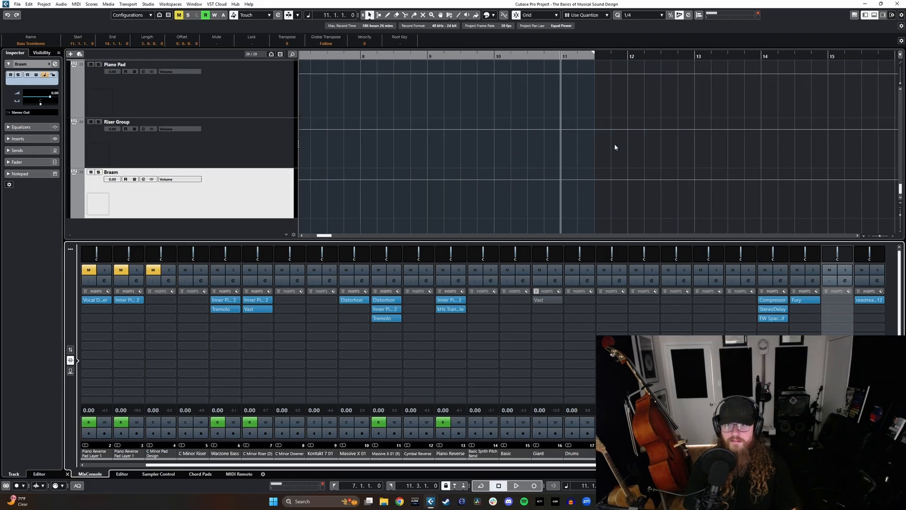
pyautogui.scroll(7, 685, 142)
pyautogui.hscroll(2, 650, 152)
pyautogui.hscroll(-1, 628, 153)
pyautogui.hscroll(1, 609, 154)
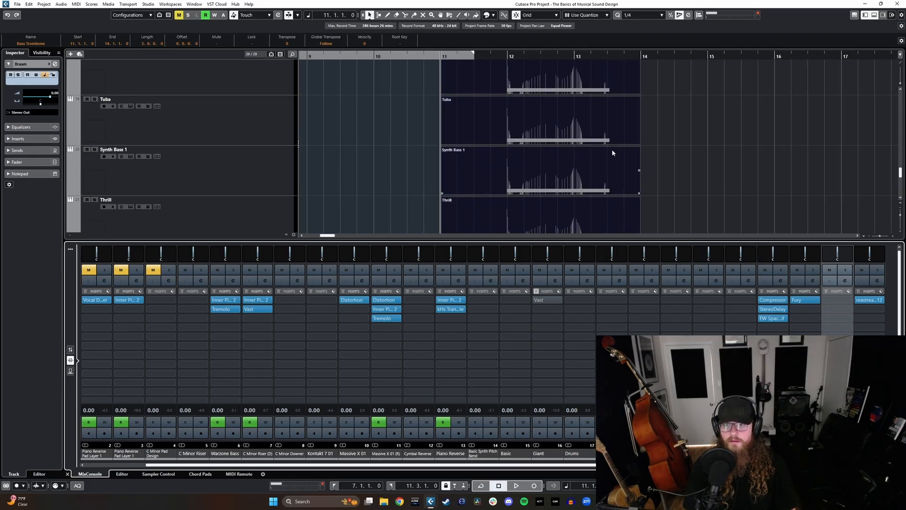
pyautogui.click(848, 302)
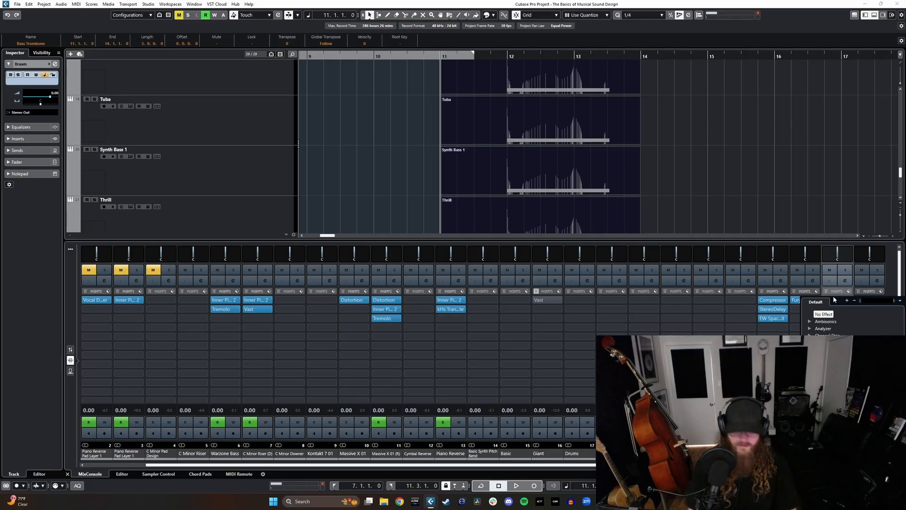
pyautogui.write('neutr')
pyautogui.press('Return')
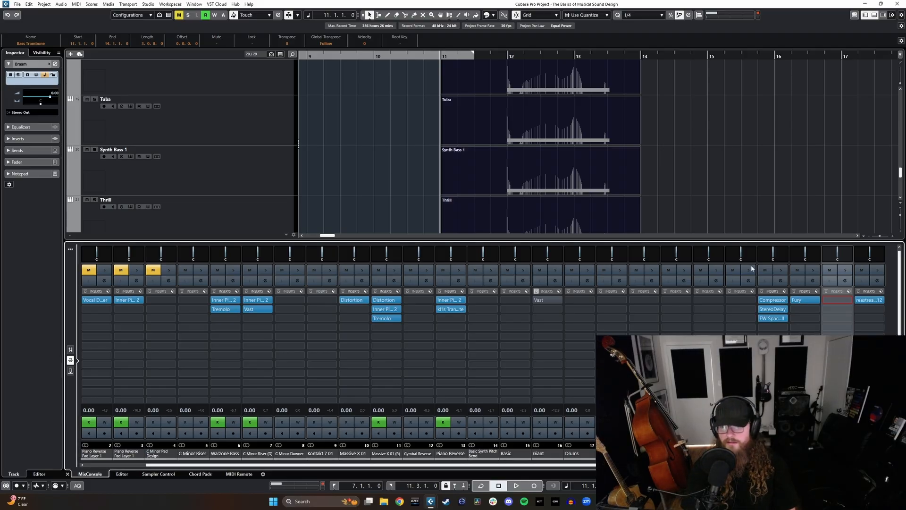
# Step: Play the recorded layers from around bar 11 and cut Neutron's low shelf band about 4.7 dB at 65 Hz
pyautogui.click(498, 57)
pyautogui.click(499, 72)
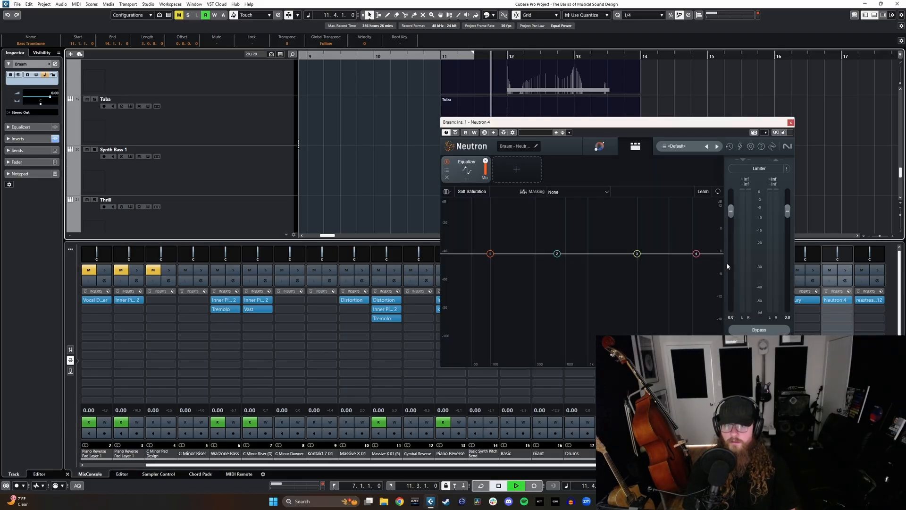
pyautogui.press('space')
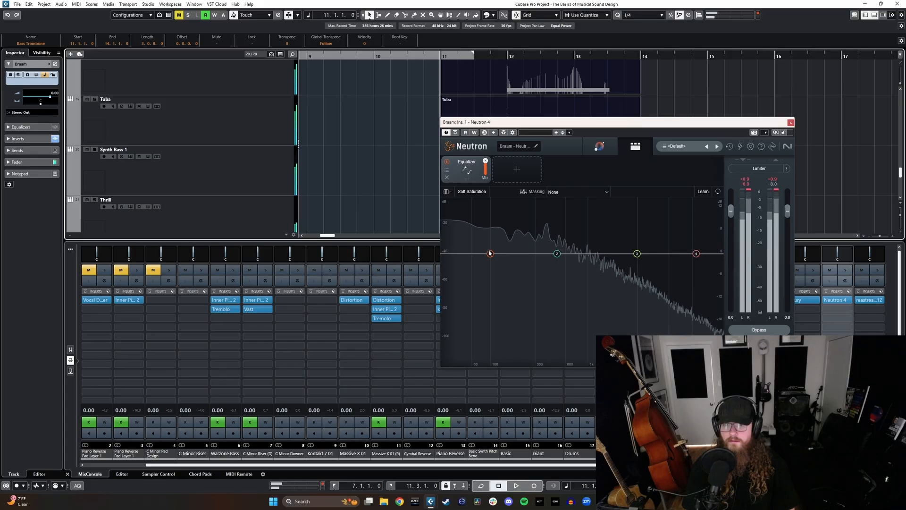
pyautogui.moveTo(489, 254); pyautogui.dragTo(475, 271)
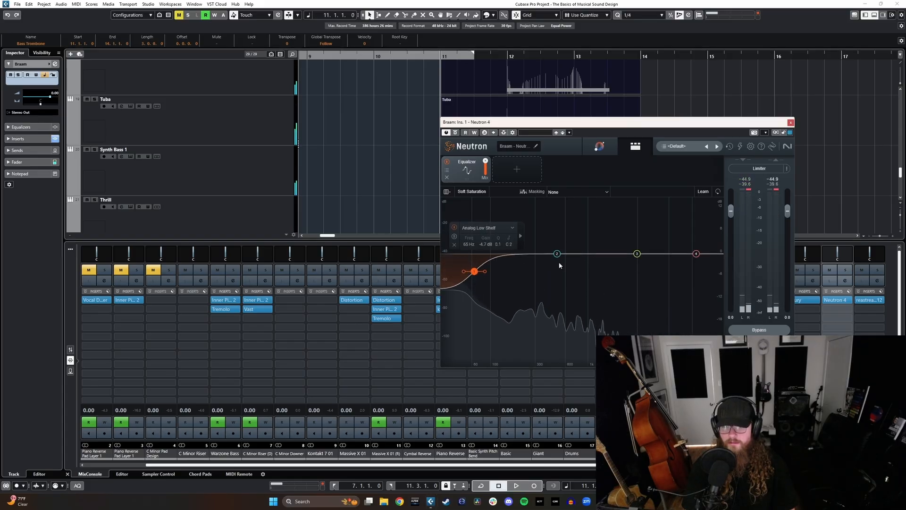
# Step: Change Neutron's EQ band 4 to a Flat Lowpass at about 8917 Hz with a 12 dB/oct slope
pyautogui.click(696, 253)
pyautogui.click(684, 219)
pyautogui.moveTo(673, 261)
pyautogui.click(637, 262)
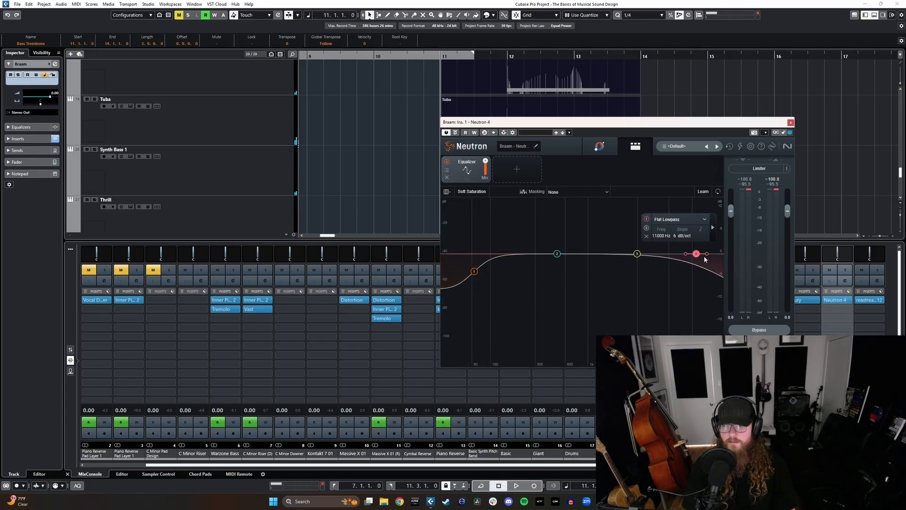
pyautogui.moveTo(706, 255); pyautogui.dragTo(687, 255)
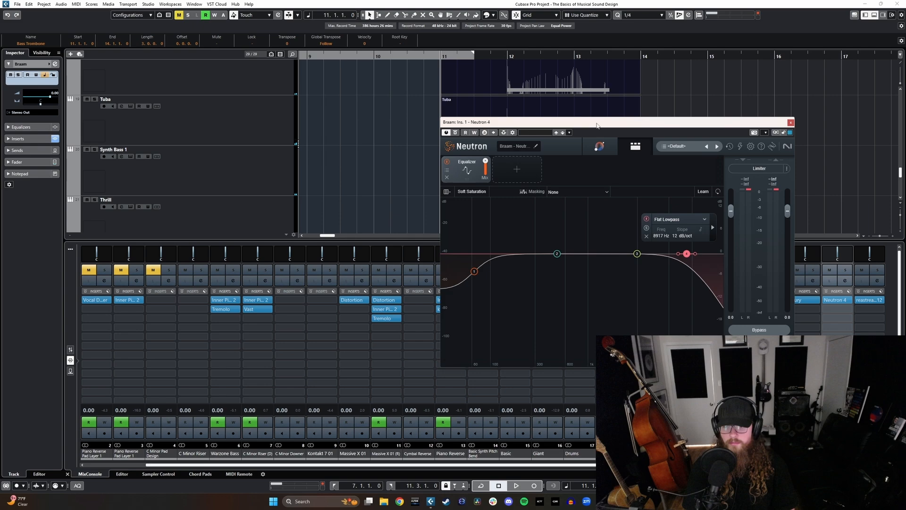
# Step: Play back from bar 12, ease the low shelf to about -3.7 dB at 67 Hz, and close Neutron
pyautogui.click(513, 55)
pyautogui.press('space')
pyautogui.moveTo(473, 271); pyautogui.dragTo(475, 267)
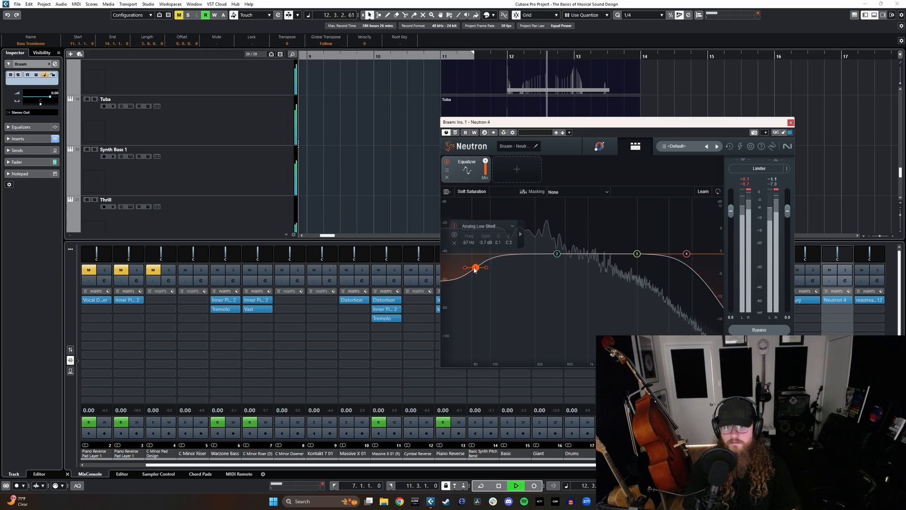
pyautogui.press('space')
pyautogui.click(791, 123)
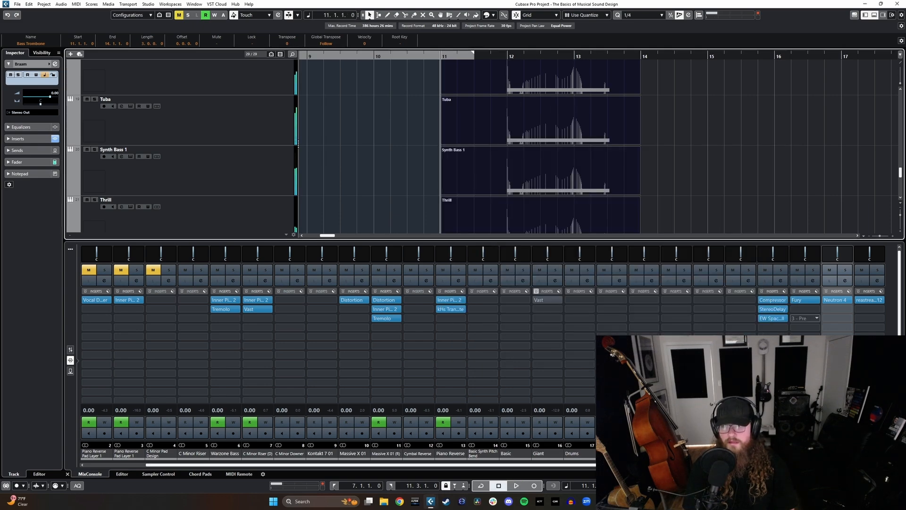
# Step: Load the Fury distortion plug-in into the second insert slot of the Braam group channel
pyautogui.click(845, 310)
pyautogui.write('fury')
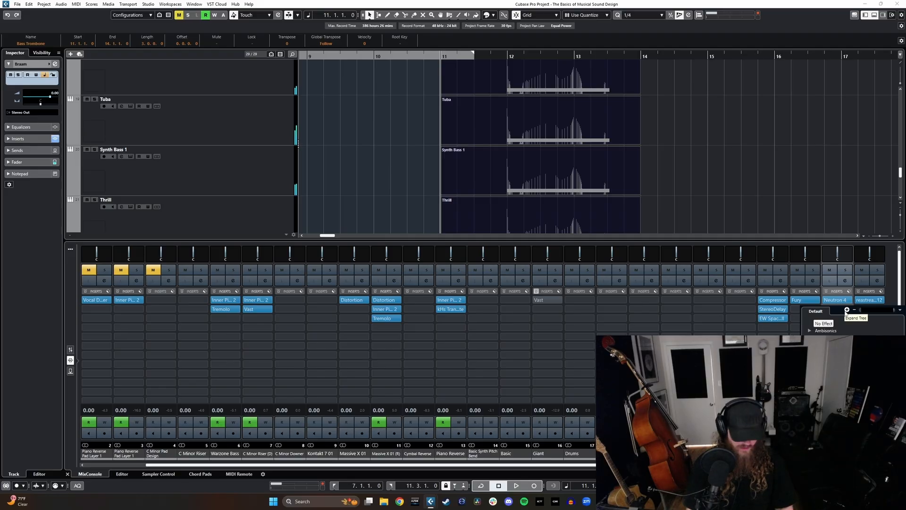
pyautogui.click(826, 330)
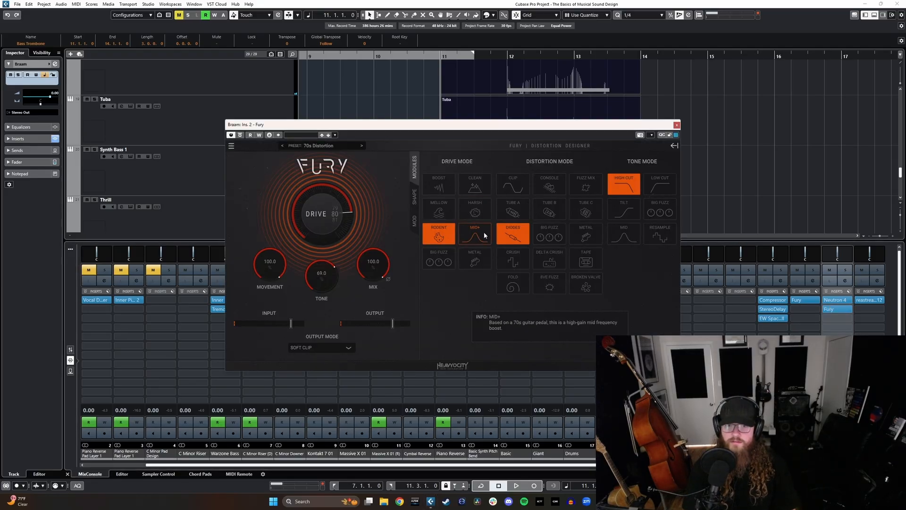
# Step: Set Fury to Metal drive, Tube B distortion and Big Fuzz tone, and lower its mix to 24% during playback
pyautogui.click(482, 259)
pyautogui.click(552, 208)
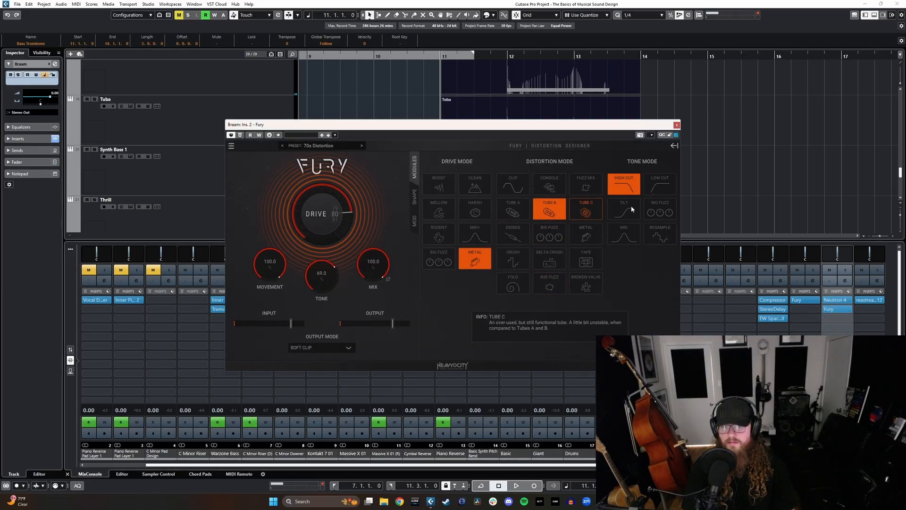
pyautogui.click(661, 218)
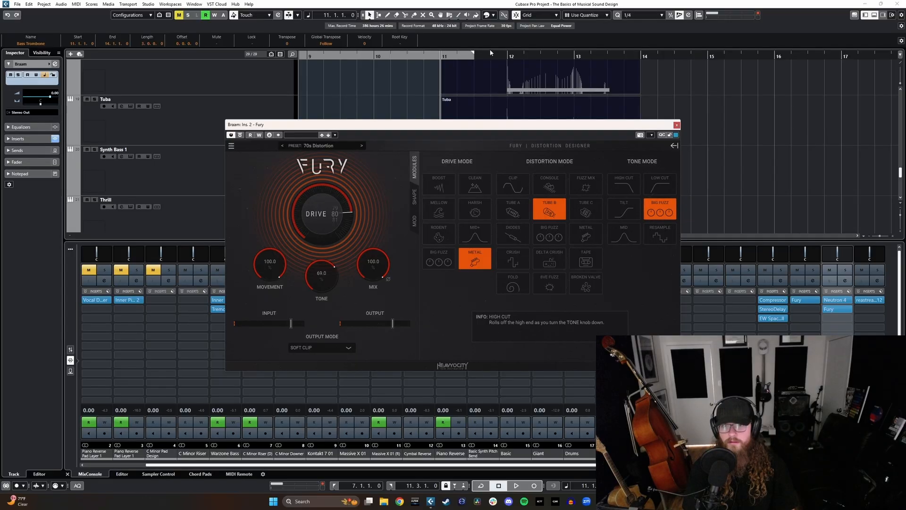
pyautogui.press('space')
pyautogui.moveTo(374, 264); pyautogui.dragTo(376, 286)
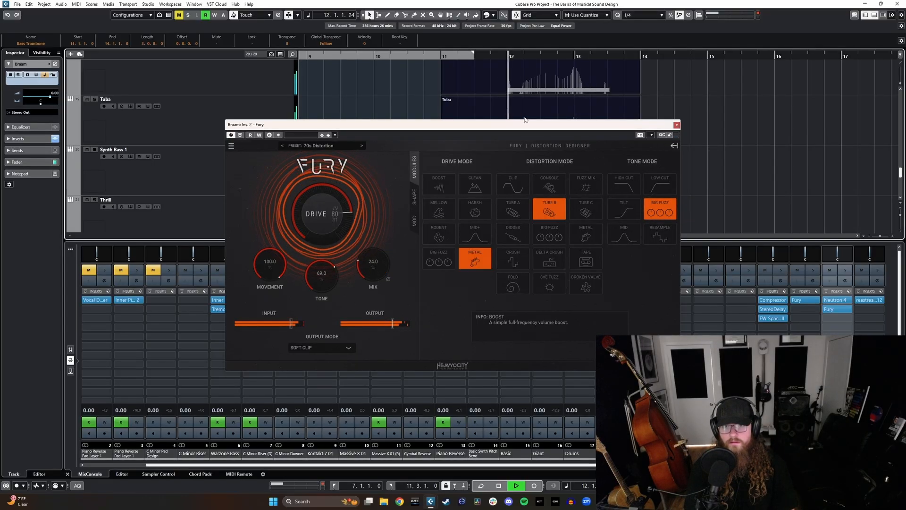
# Step: Close Fury, stop playback, and add a new Kontakt 7 instrument track directly below track 25
pyautogui.click(677, 126)
pyautogui.press('space')
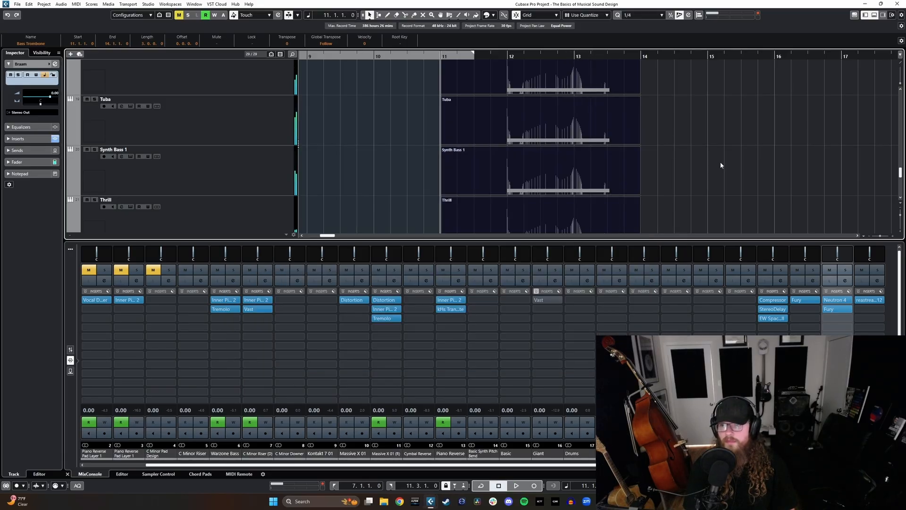
pyautogui.scroll(-2, 717, 172)
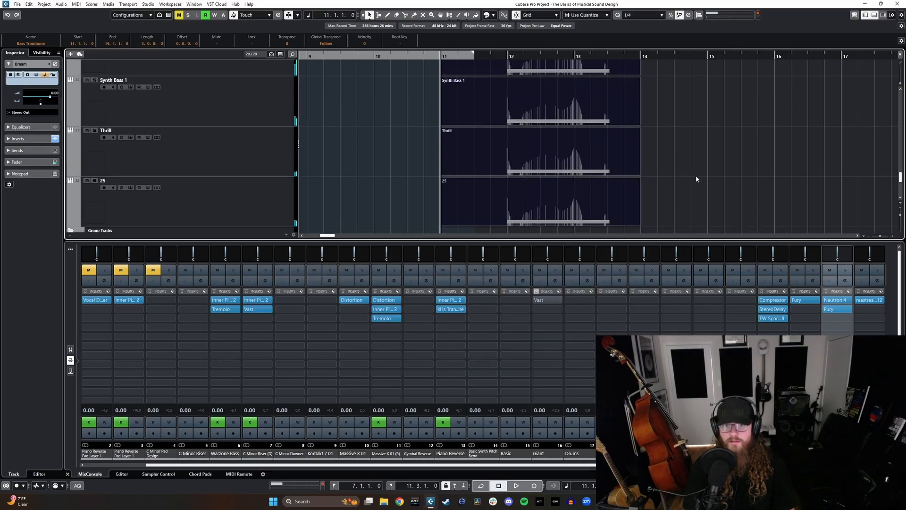
pyautogui.hotkey('ctrl', 'alt', 'e')
pyautogui.click(212, 279)
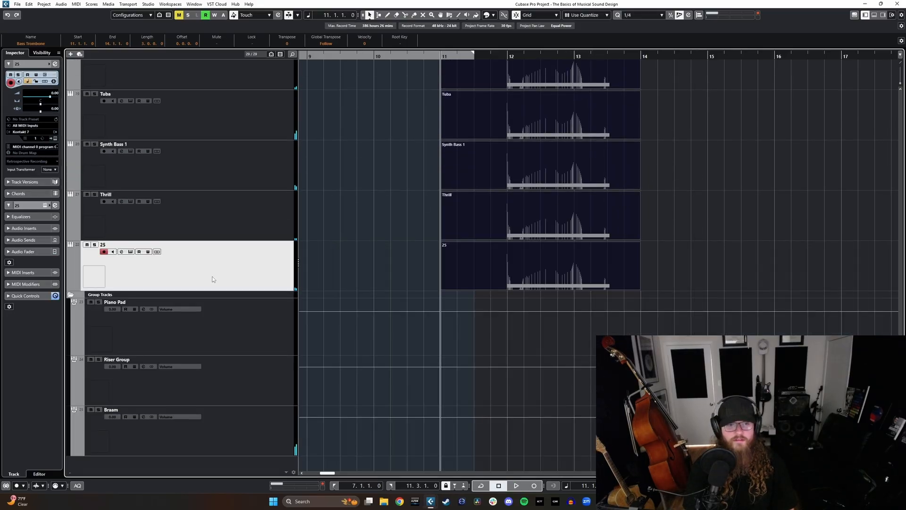
pyautogui.click(70, 55)
pyautogui.click(469, 182)
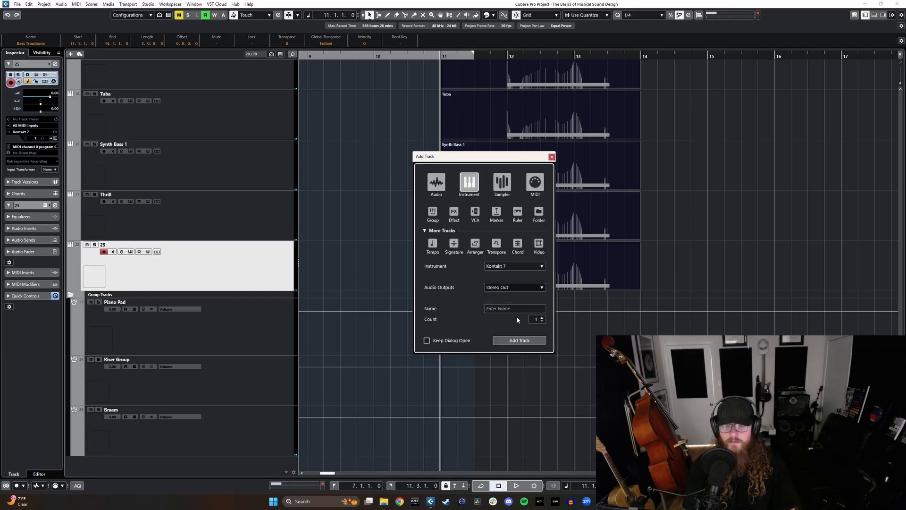
pyautogui.click(520, 341)
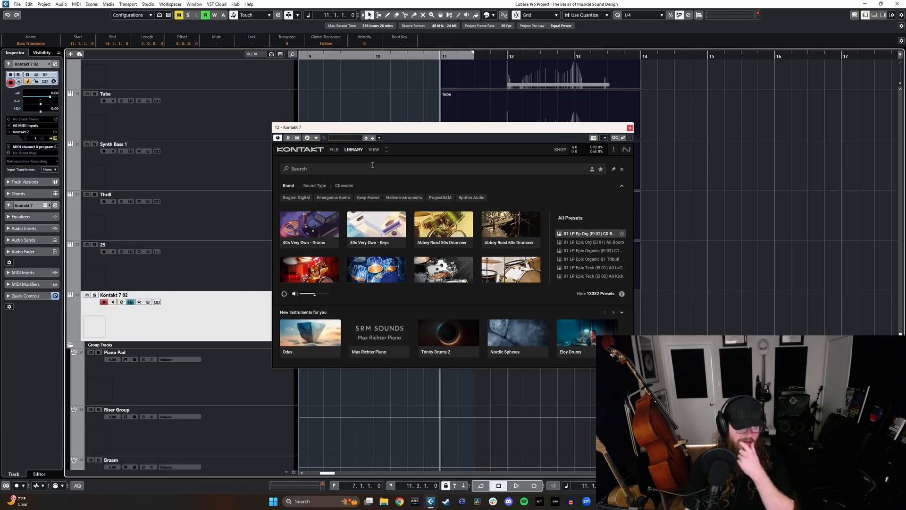
# Step: Load Spitfire Solo Cello from the Kontakt library list into the new track and close Kontakt
pyautogui.click(353, 150)
pyautogui.click(353, 149)
pyautogui.click(353, 149)
pyautogui.scroll(-10, 374, 239)
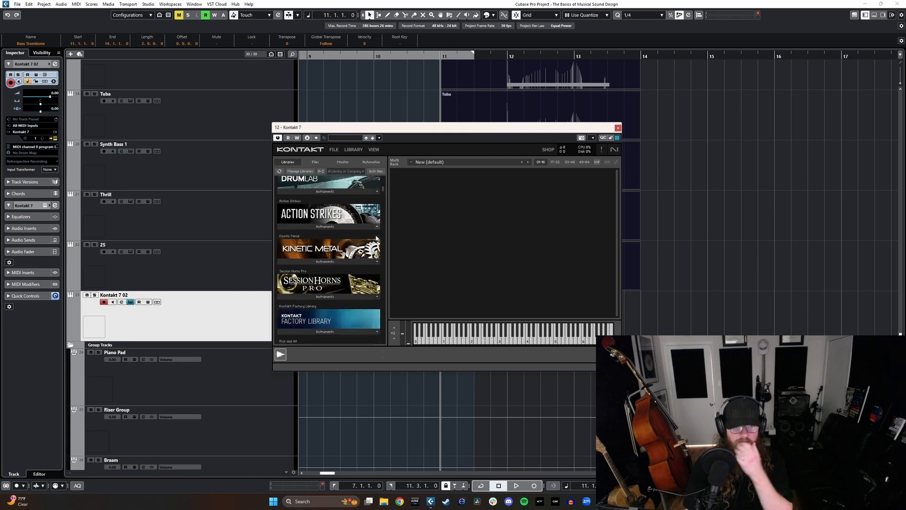
pyautogui.scroll(-15, 372, 256)
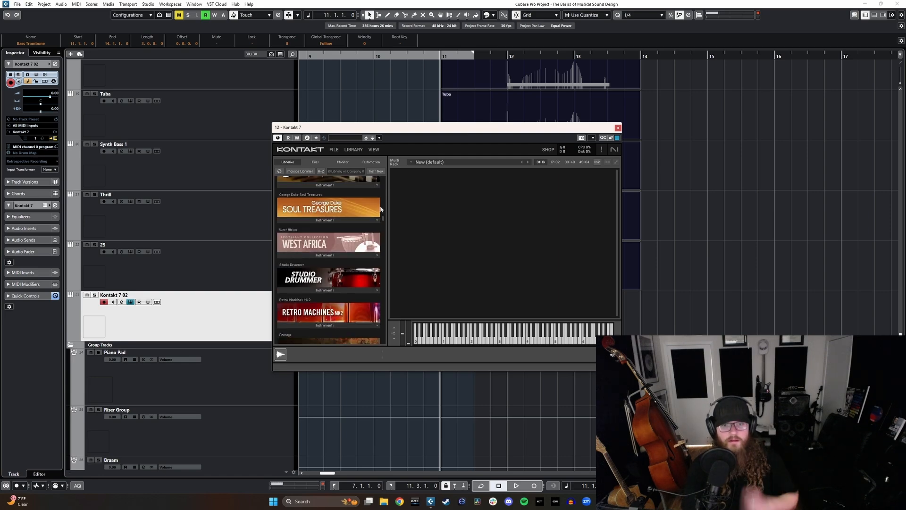
pyautogui.scroll(-15, 382, 300)
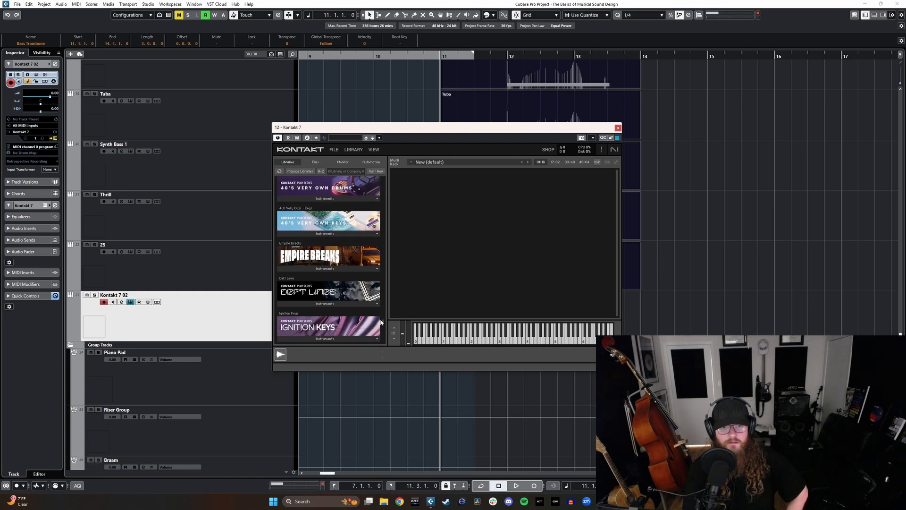
pyautogui.scroll(-10, 380, 330)
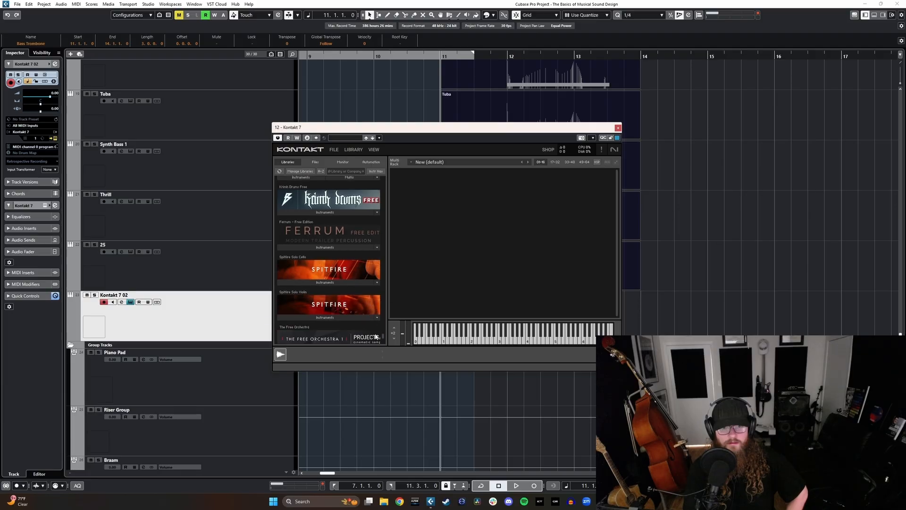
pyautogui.scroll(-1, 375, 339)
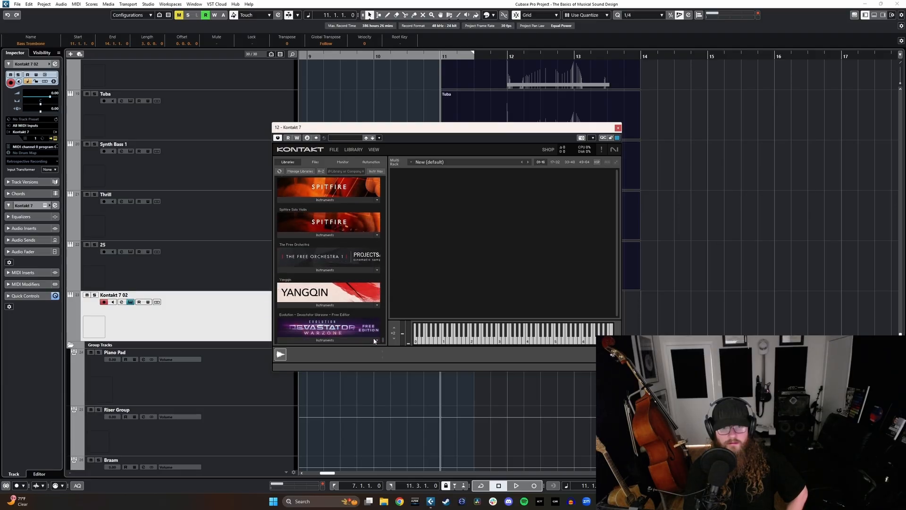
pyautogui.scroll(1, 374, 340)
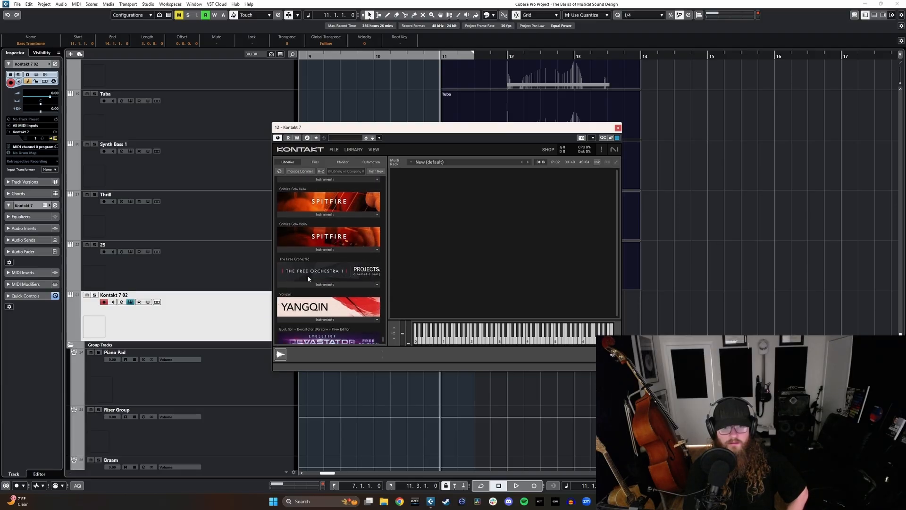
pyautogui.click(303, 248)
pyautogui.click(298, 214)
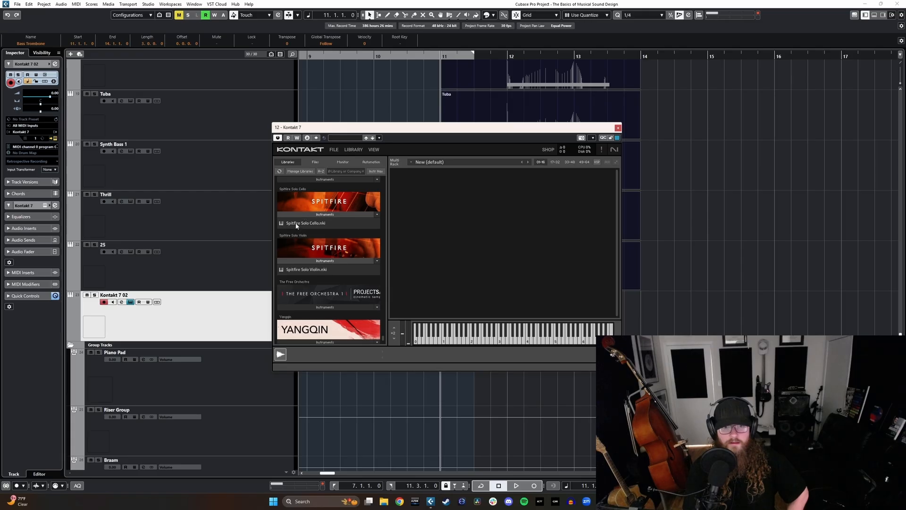
pyautogui.doubleClick(297, 224)
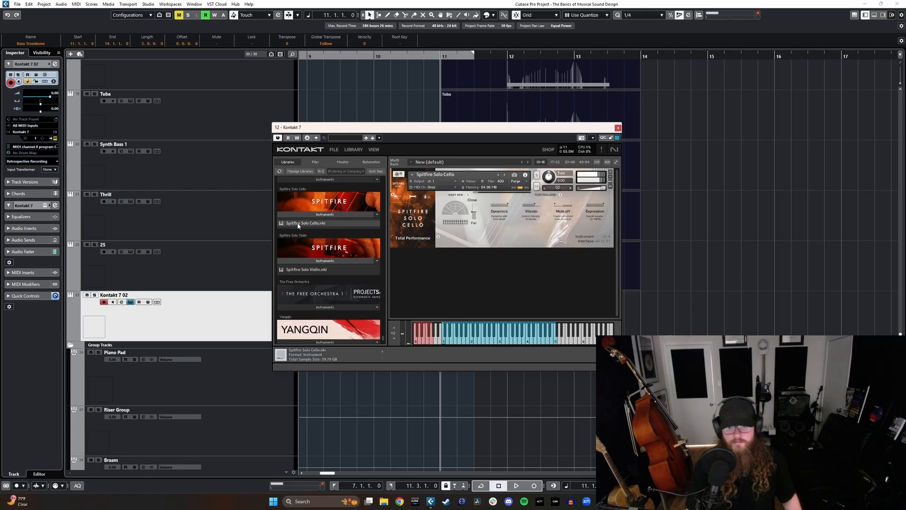
pyautogui.click(618, 127)
# Step: Load Fury into the first insert slot of the Kontakt 7 02 channel and apply its Guitars and Bass preset Angry Rocker
pyautogui.press('F3')
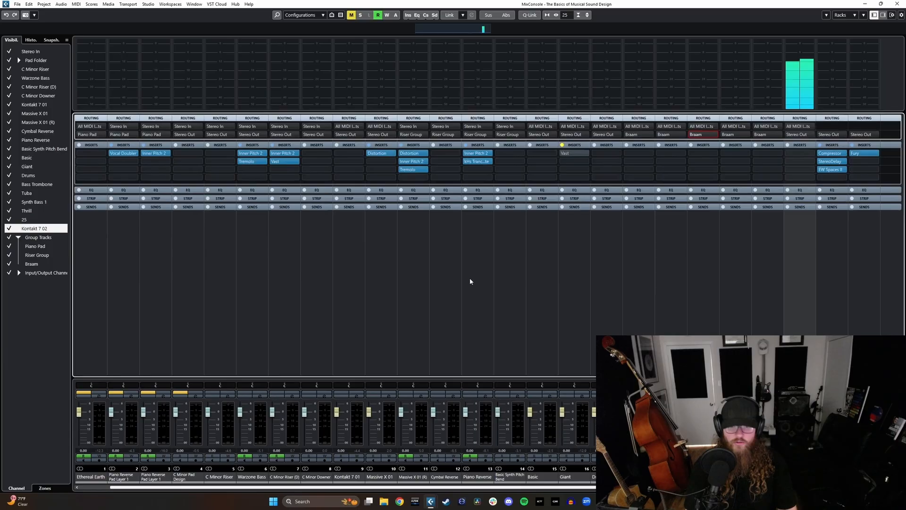
pyautogui.click(802, 154)
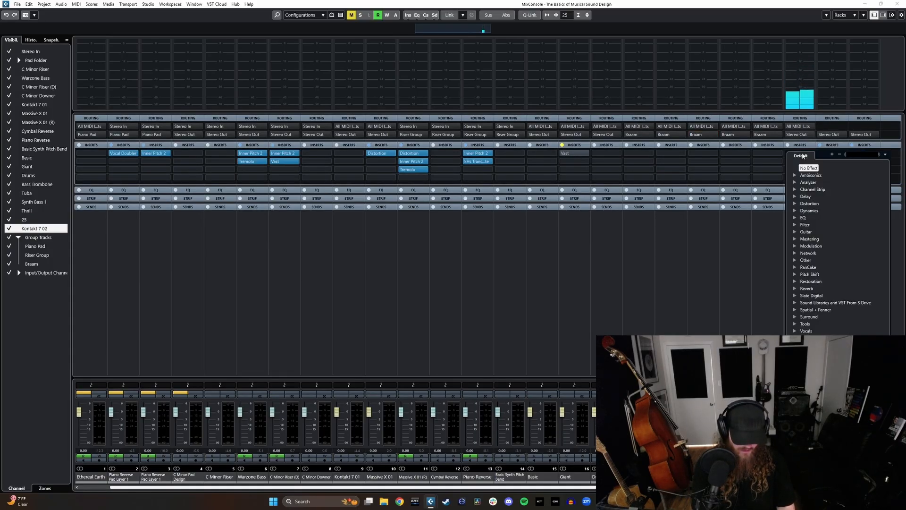
pyautogui.write('fury')
pyautogui.press('Return')
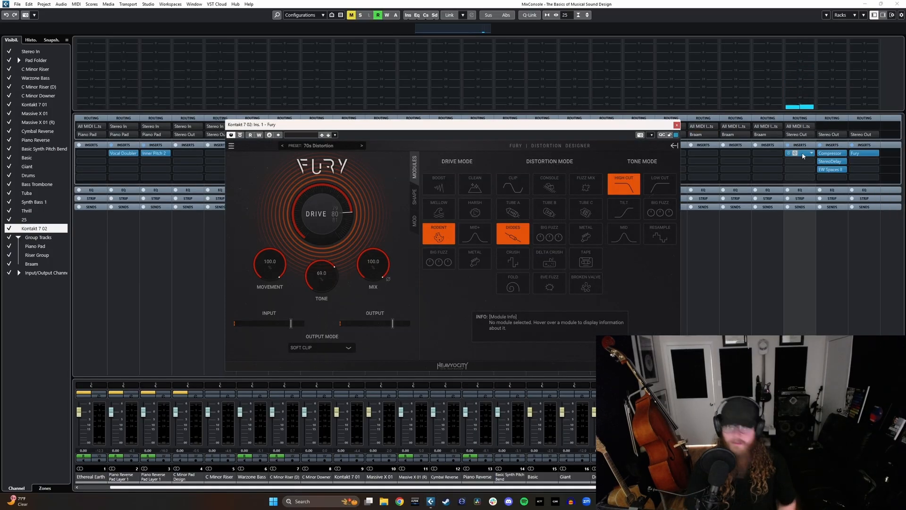
pyautogui.moveTo(377, 278); pyautogui.dragTo(379, 307)
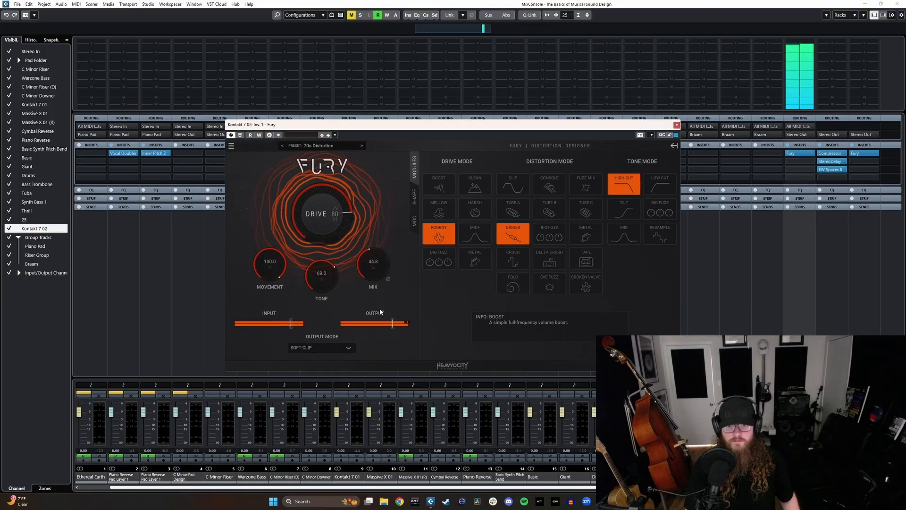
pyautogui.click(319, 145)
pyautogui.moveTo(312, 221)
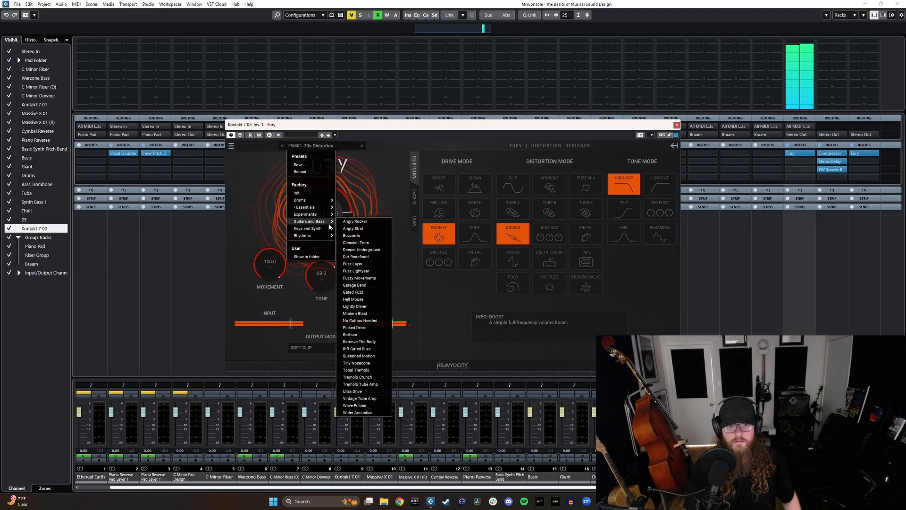
pyautogui.click(356, 222)
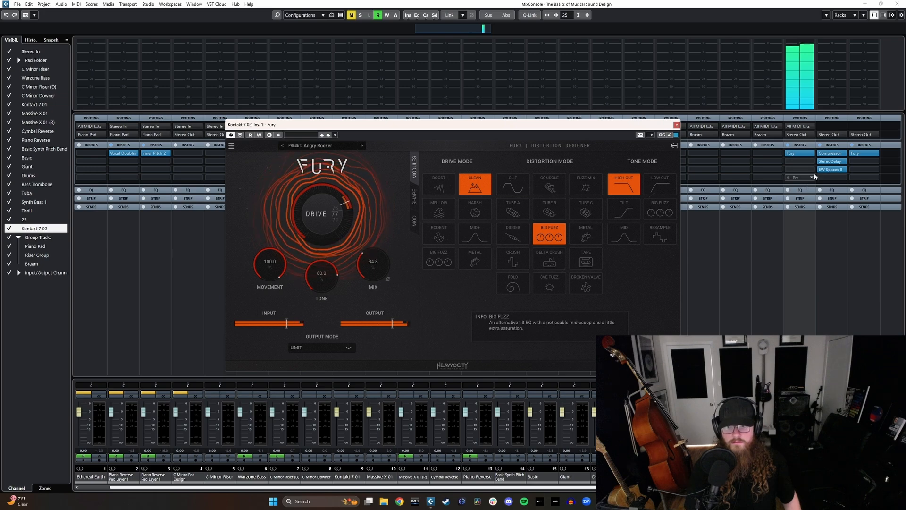
# Step: Add Guitar Rig 7 to the Kontakt 7 02 channel's second insert slot with the IVP Bass preset from the Bass input sources
pyautogui.click(801, 161)
pyautogui.write('spa')
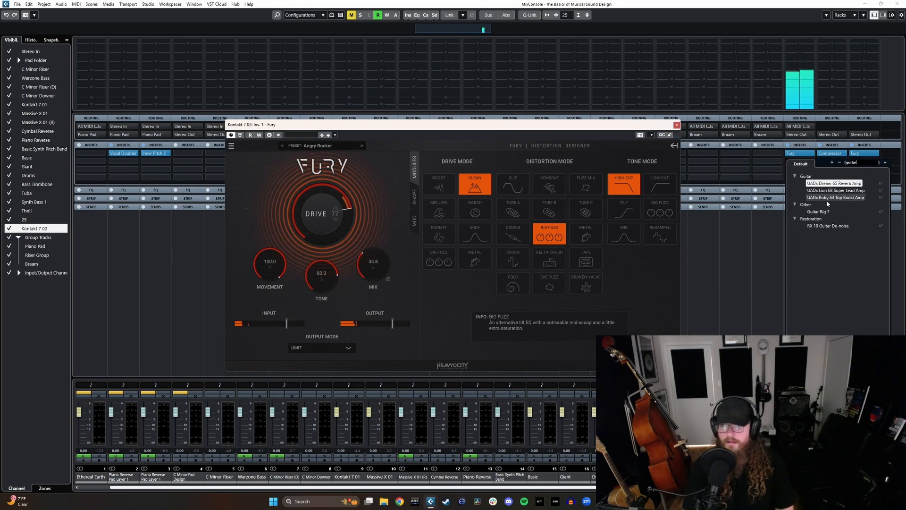
pyautogui.click(824, 210)
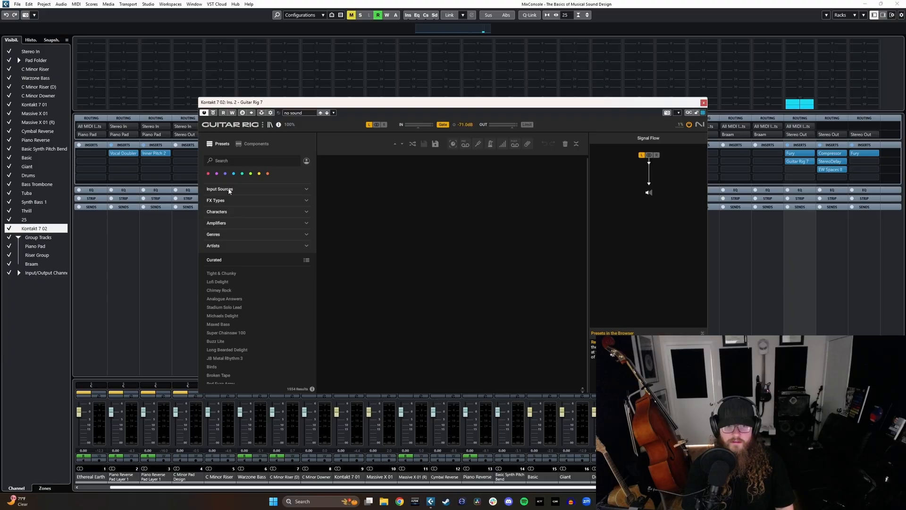
pyautogui.click(229, 190)
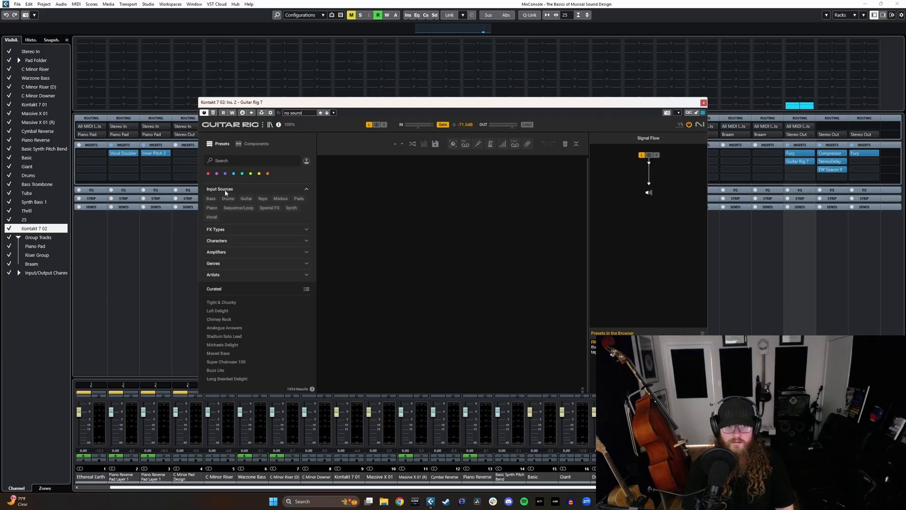
pyautogui.click(213, 198)
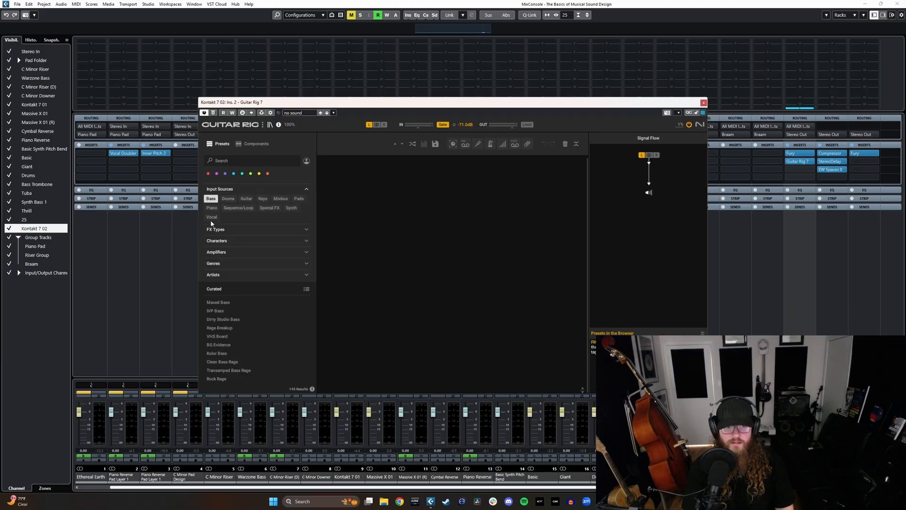
pyautogui.click(219, 311)
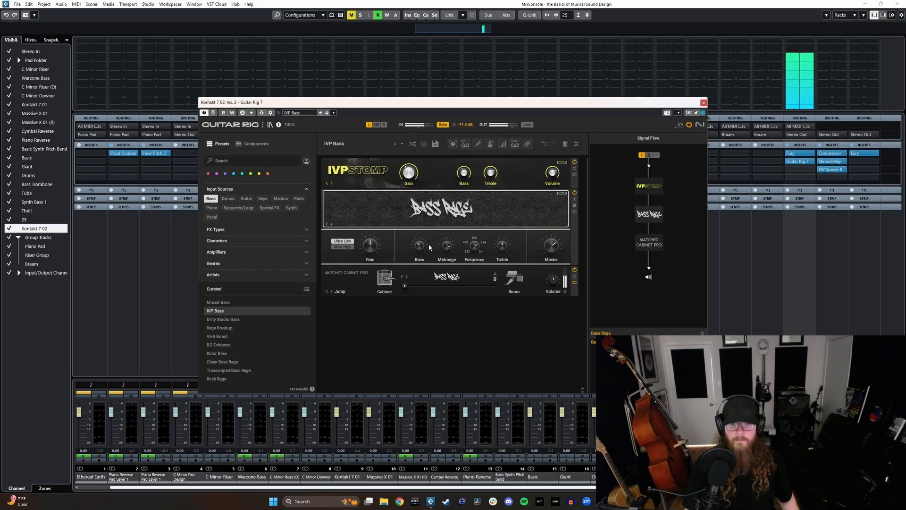
pyautogui.click(704, 102)
# Step: Route the Kontakt 7 02 channel's output to the Braam group, and put away Fury and the mixer
pyautogui.click(805, 135)
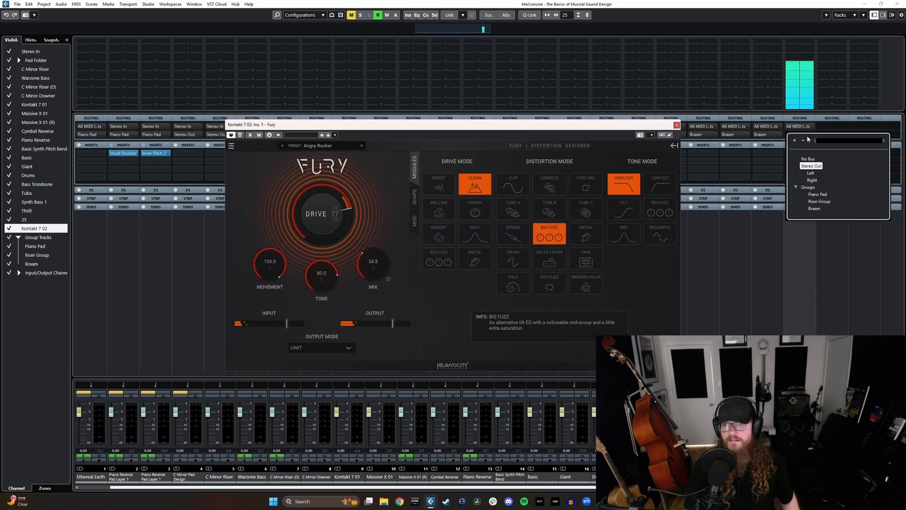
pyautogui.click(814, 208)
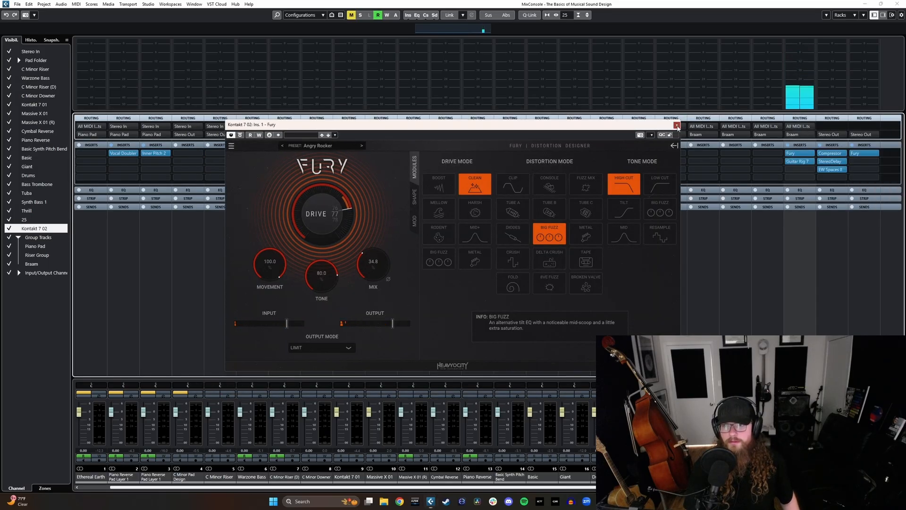
pyautogui.click(677, 126)
pyautogui.click(865, 5)
# Step: Copy the MIDI event from track 25 onto the new Kontakt track at bar 11 and rename the track Cello
pyautogui.click(504, 308)
pyautogui.click(490, 280)
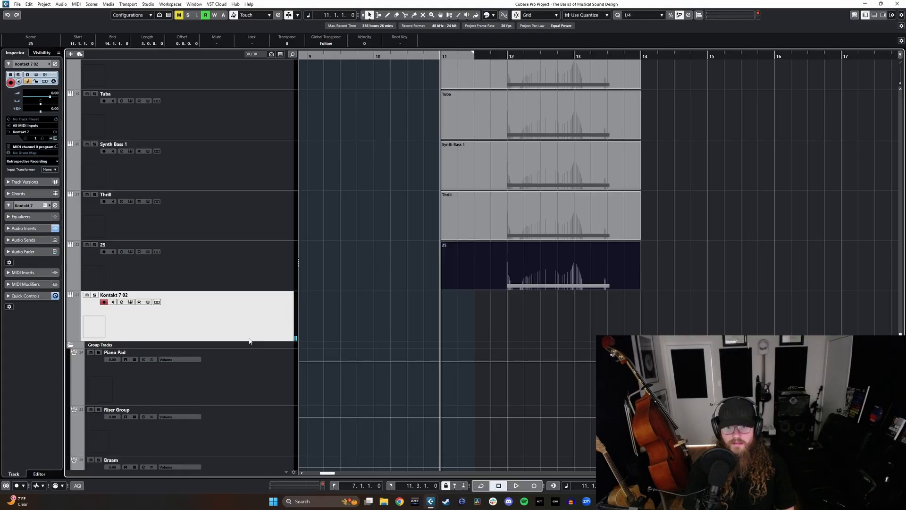
pyautogui.hotkey('ctrl', 'v')
pyautogui.doubleClick(133, 293)
pyautogui.write('Ce')
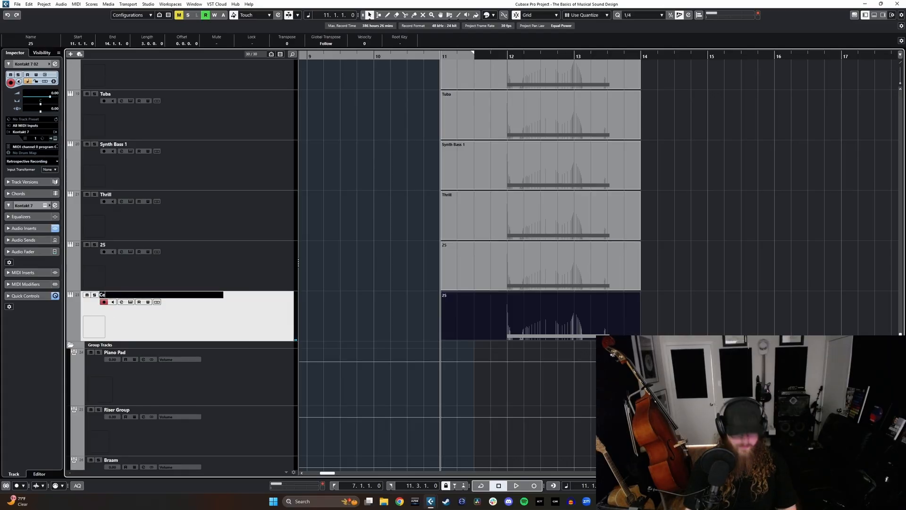
pyautogui.write('llo')
pyautogui.press('Return')
# Step: Audition the layered braam from bar 12 and lower the Cello channel's level to -8.95 dB
pyautogui.click(507, 58)
pyautogui.press('space')
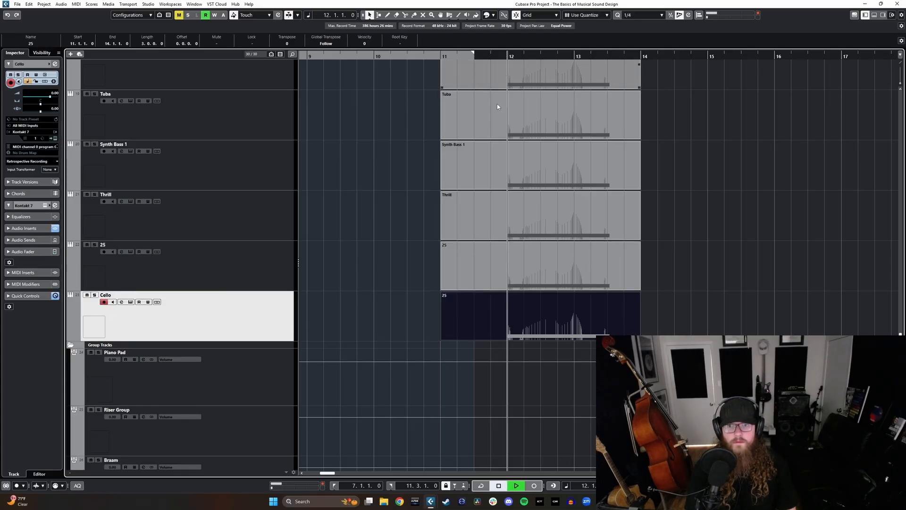
pyautogui.press('space')
pyautogui.press('F3')
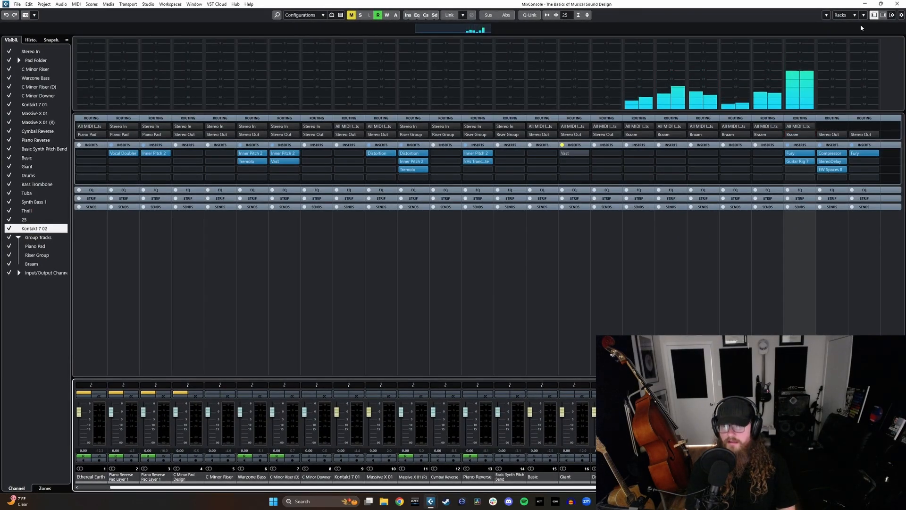
pyautogui.press('F3')
pyautogui.click(506, 57)
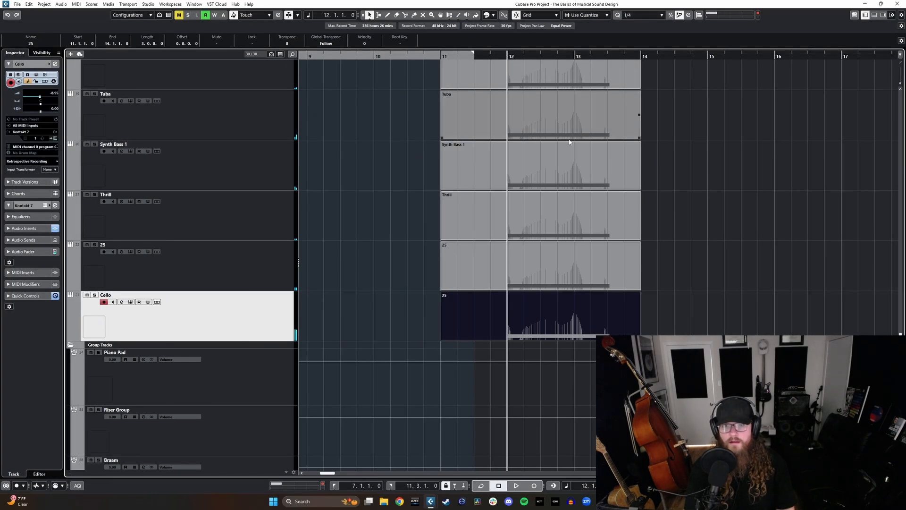
pyautogui.press('space')
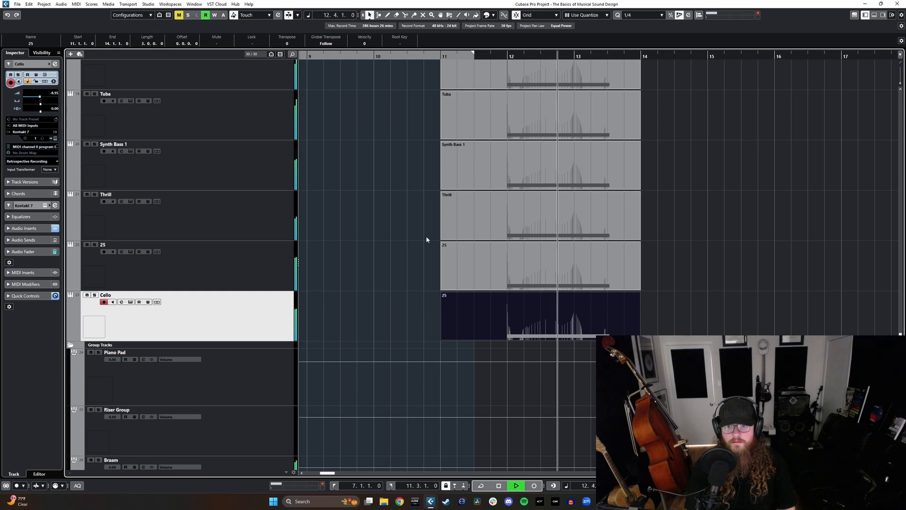
pyautogui.press('space')
# Step: Add Vast to the Braam group channel's third insert slot, and put away the plug-in and the mixer
pyautogui.press('F3')
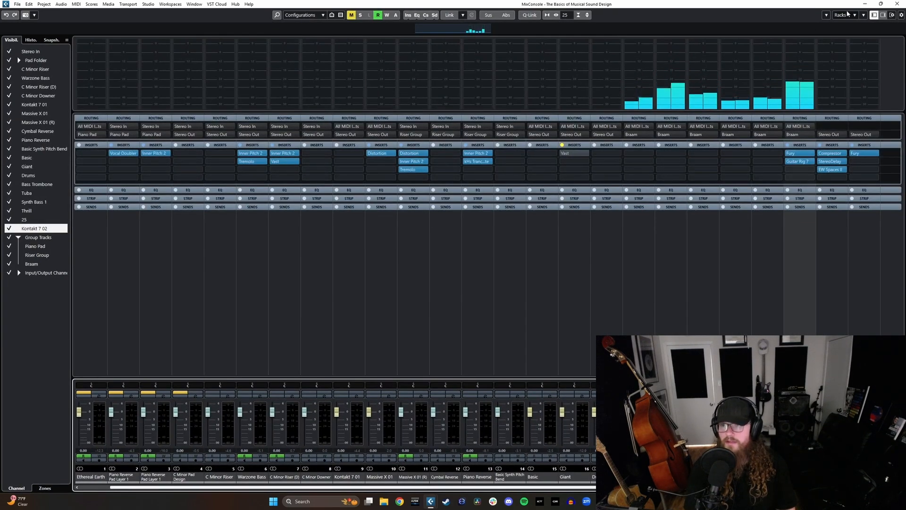
pyautogui.hscroll(2, 488, 283)
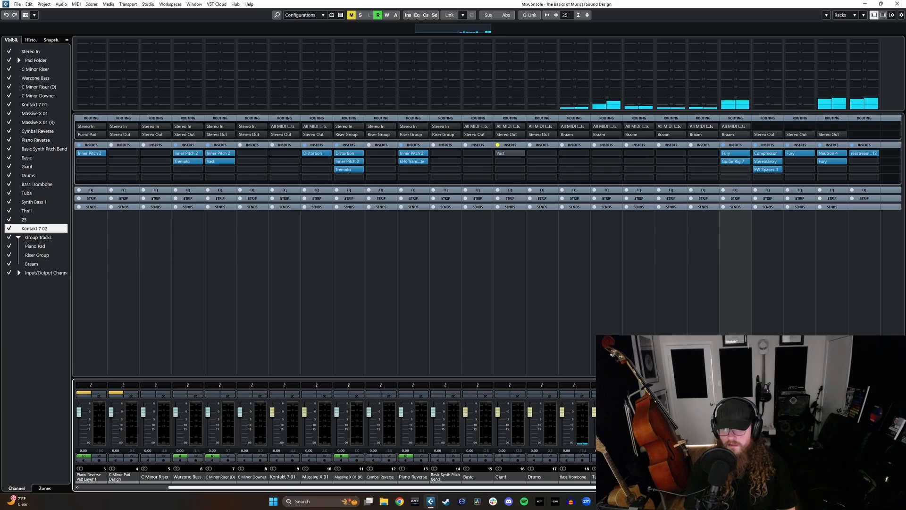
pyautogui.click(833, 226)
pyautogui.click(837, 169)
pyautogui.click(744, 220)
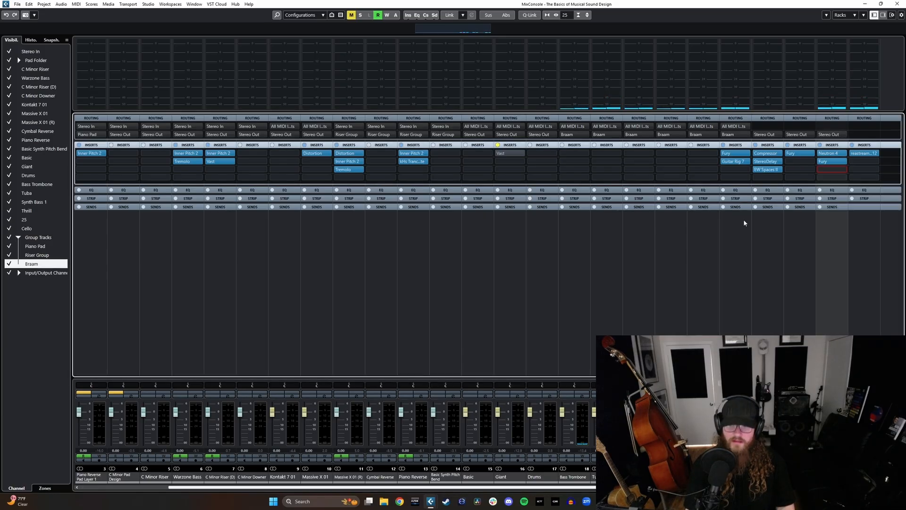
pyautogui.click(844, 169)
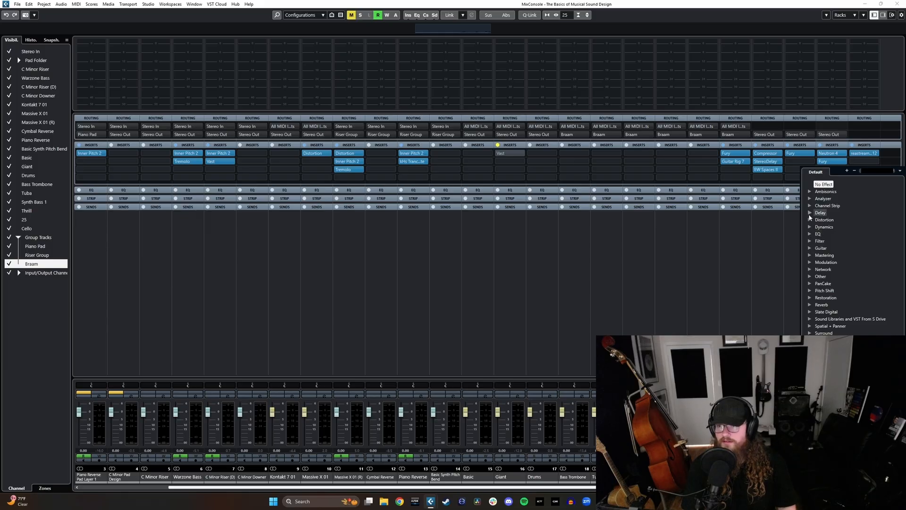
pyautogui.write('vast')
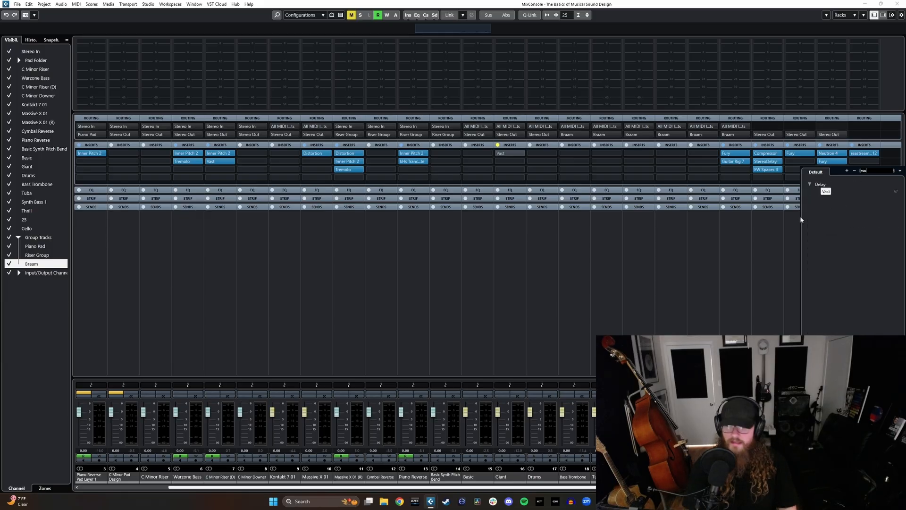
pyautogui.press('Return')
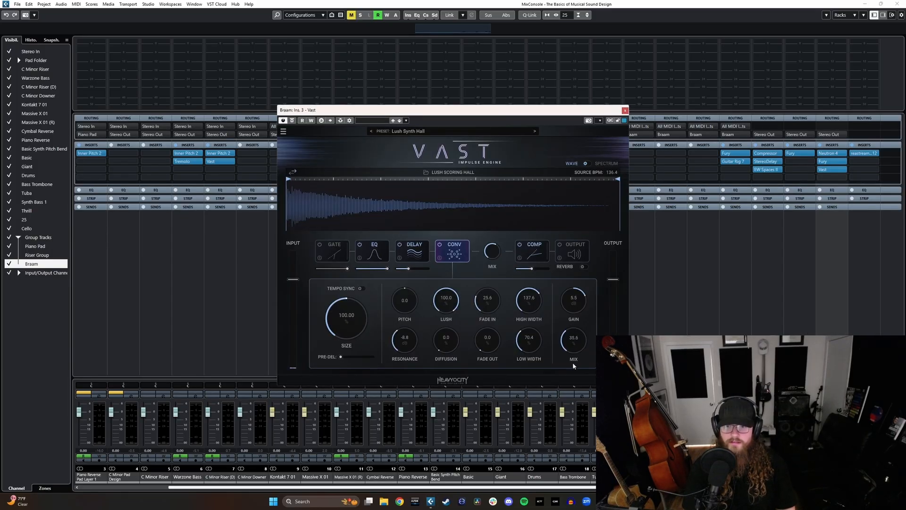
pyautogui.click(625, 111)
pyautogui.click(865, 4)
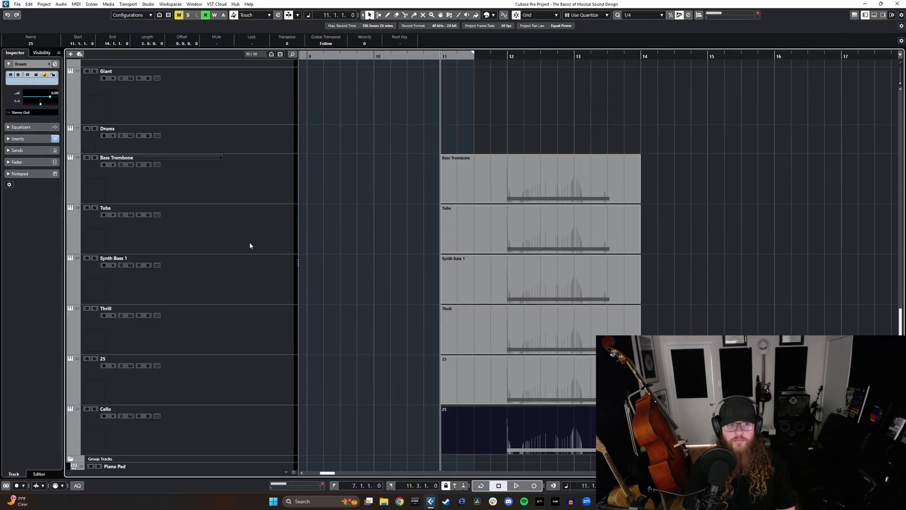
# Step: Duplicate the Bass Trombone track and load Brass: Tenor Trombones a3 in the copy's BBC Symphony Orchestra instrument
pyautogui.doubleClick(260, 200)
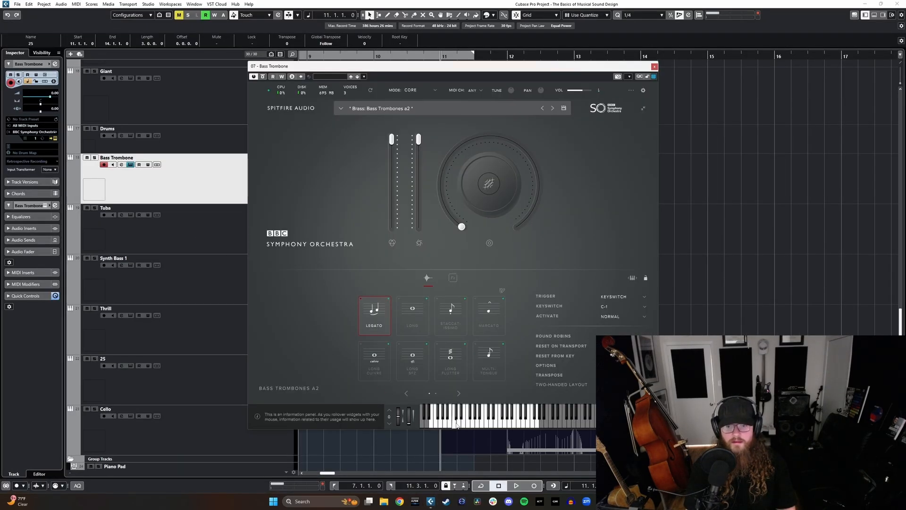
pyautogui.press('Escape')
pyautogui.rightClick(204, 193)
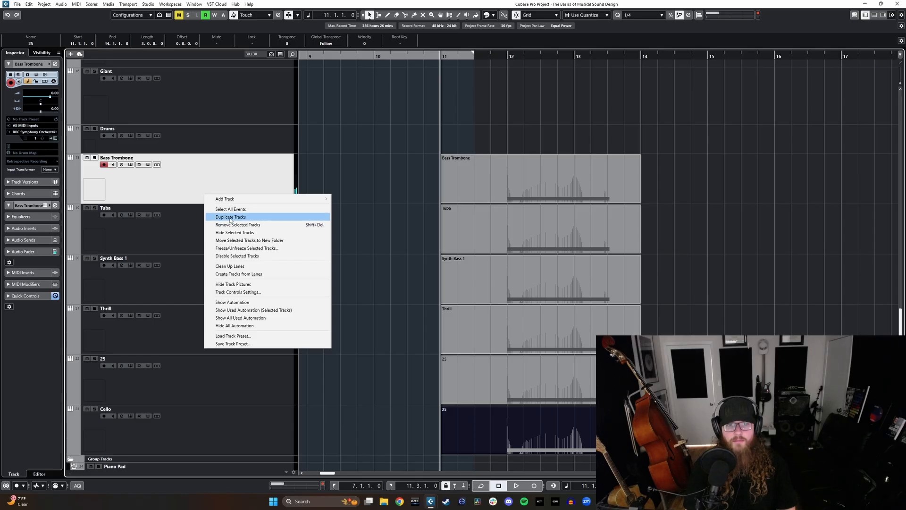
pyautogui.click(237, 217)
pyautogui.moveTo(234, 215); pyautogui.dragTo(246, 189)
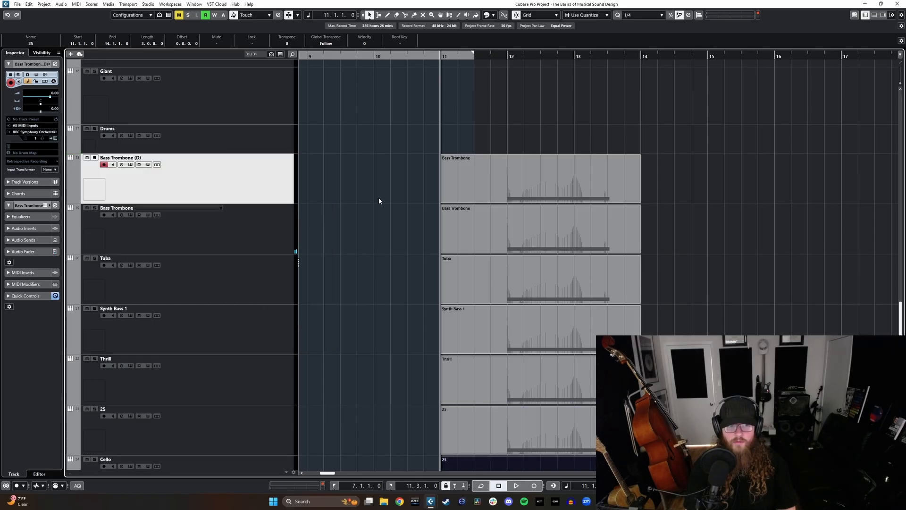
pyautogui.press('e')
pyautogui.click(543, 108)
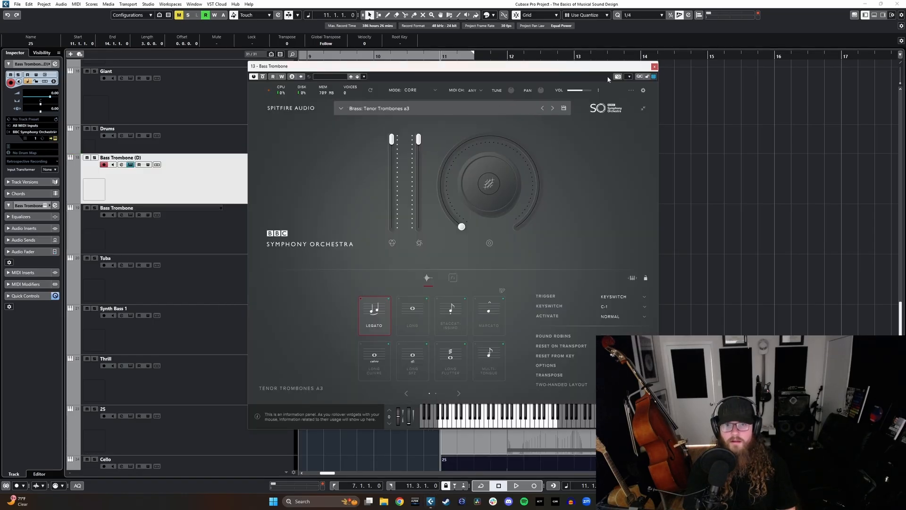
pyautogui.click(655, 67)
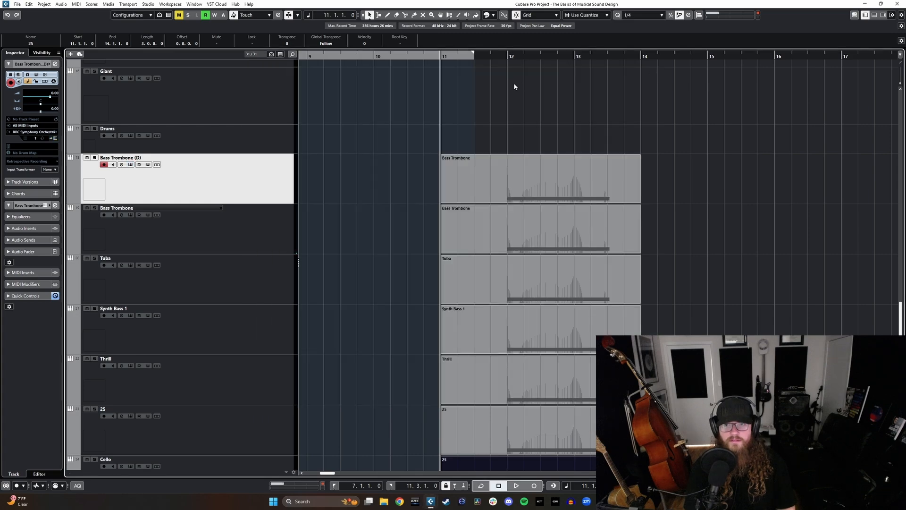
# Step: Audition the layered braam with the added trombone layer from bar 12
pyautogui.click(504, 56)
pyautogui.press('space')
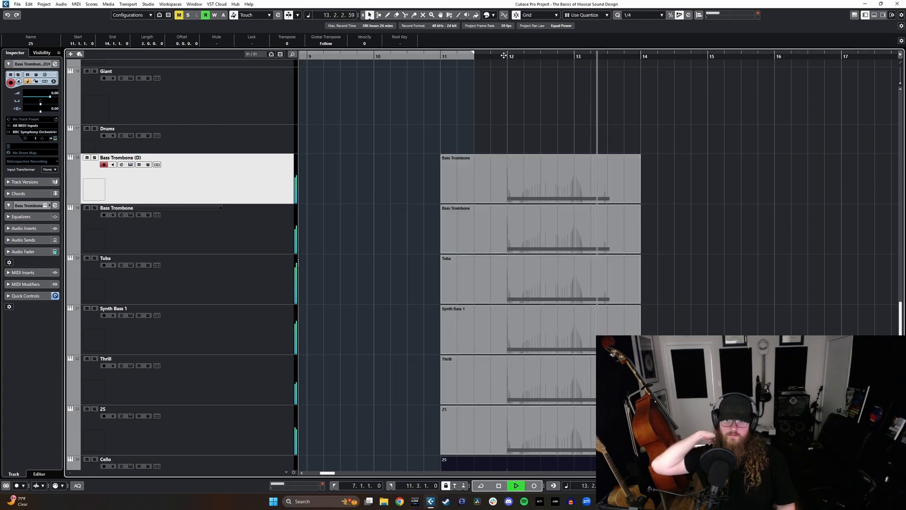
pyautogui.press('space')
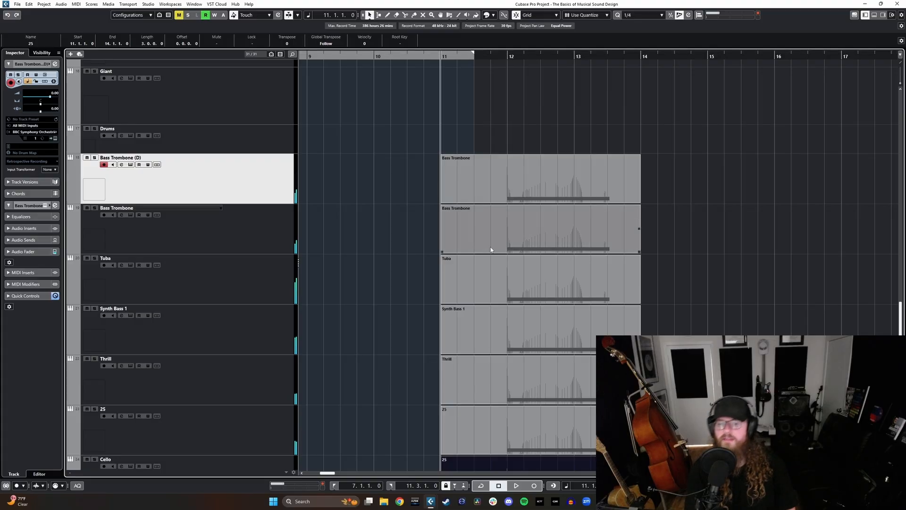
# Step: Add a Kontakt 7 instrument track below the Cello track with its audio output set to Stereo Out
pyautogui.hscroll(2, 491, 250)
pyautogui.hscroll(-2, 472, 249)
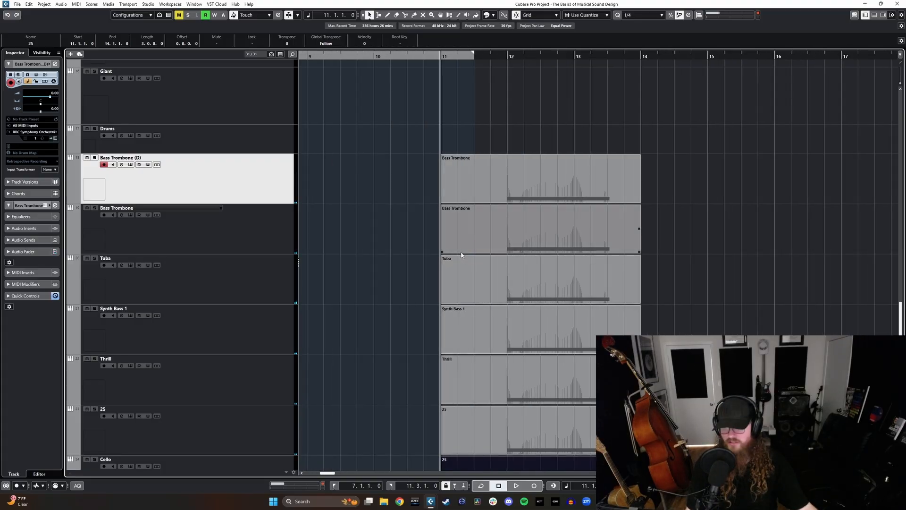
pyautogui.scroll(15, 460, 265)
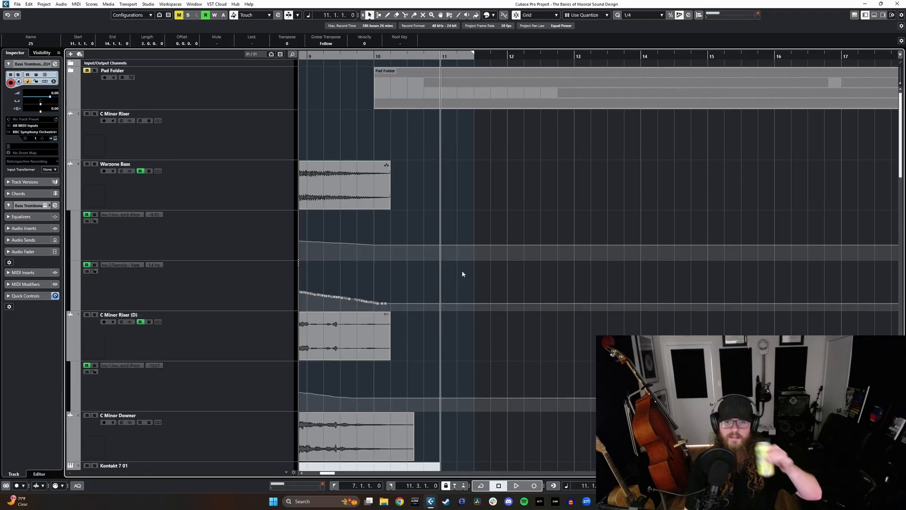
pyautogui.scroll(-15, 467, 270)
pyautogui.hscroll(-1, 466, 270)
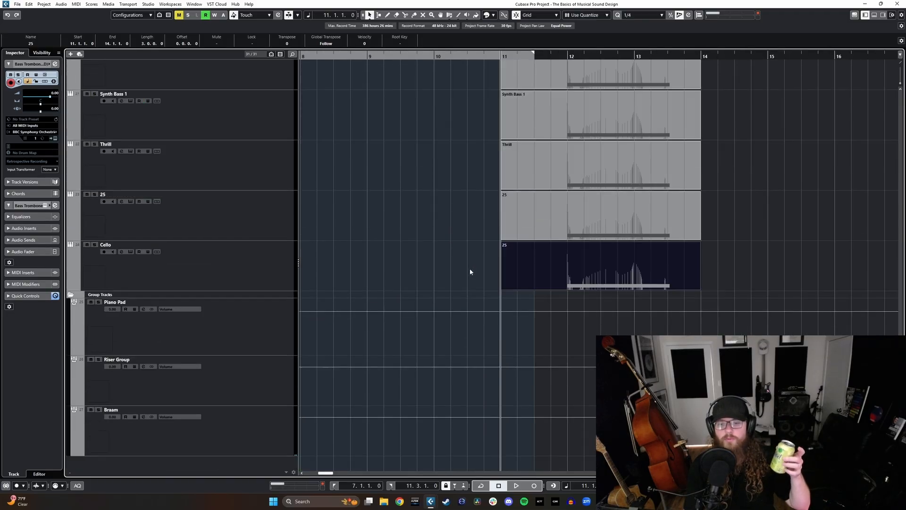
pyautogui.click(277, 263)
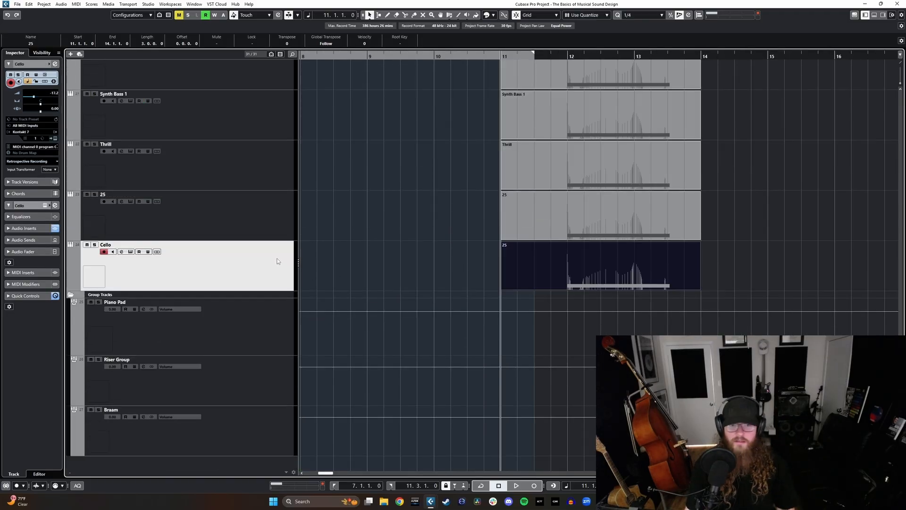
pyautogui.click(70, 54)
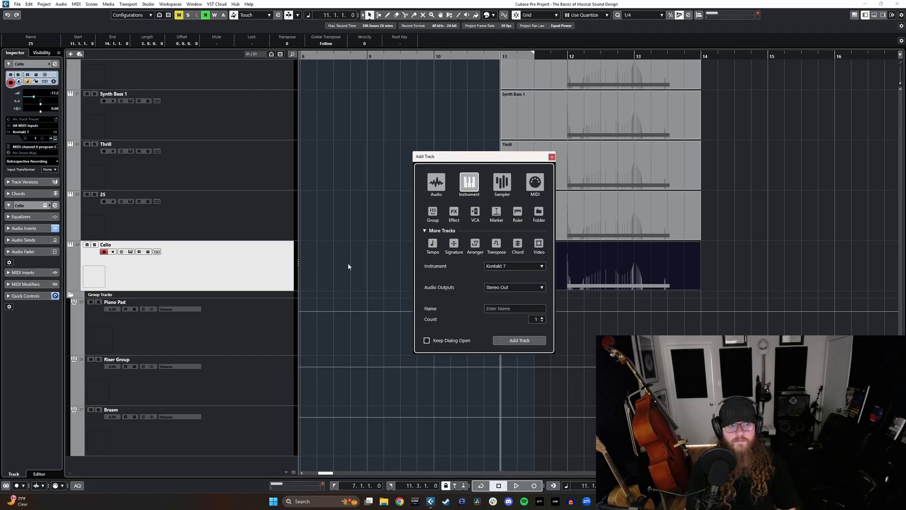
pyautogui.click(505, 338)
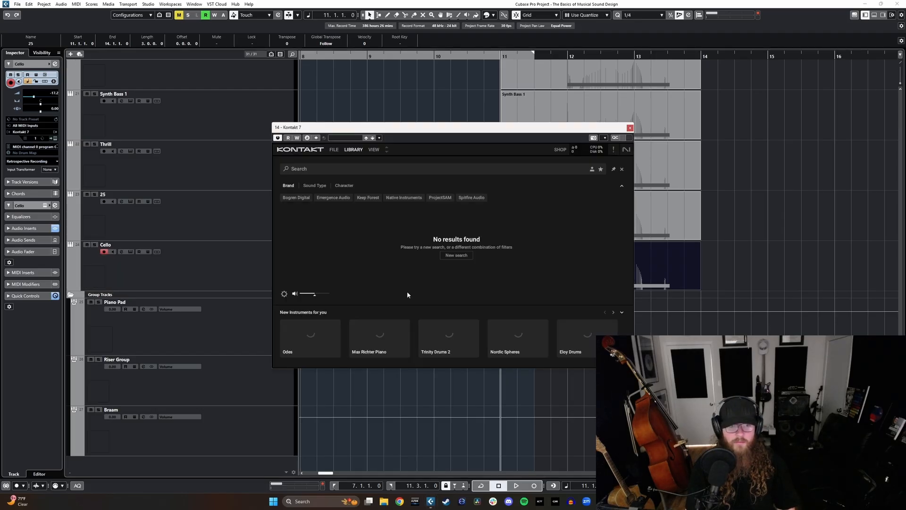
# Step: Switch the new Kontakt instance to Rack View and list the instruments of Evolution Devastator Warzone Free Edition
pyautogui.click(374, 149)
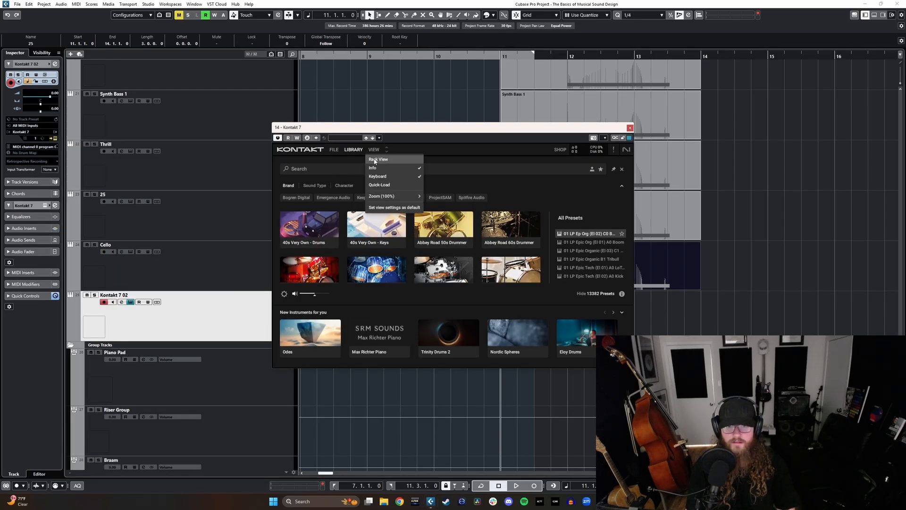
pyautogui.click(365, 159)
pyautogui.moveTo(382, 181); pyautogui.dragTo(382, 344)
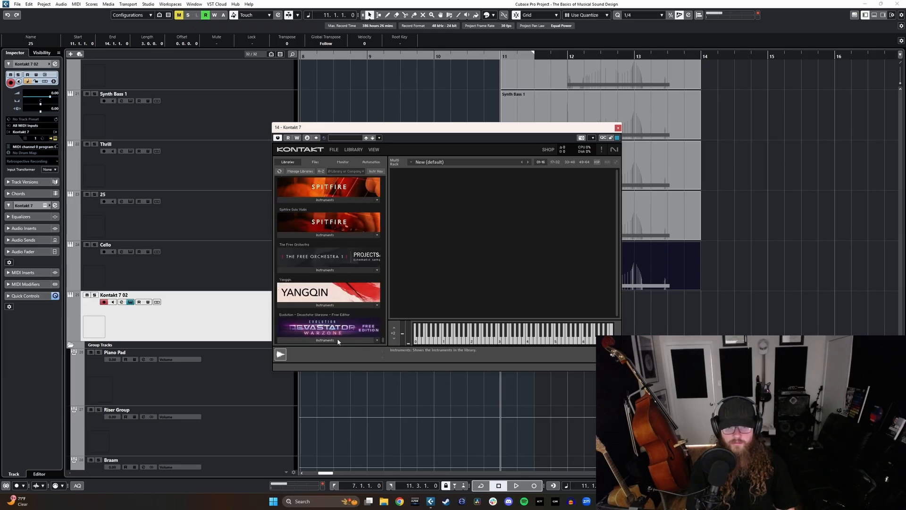
pyautogui.click(331, 339)
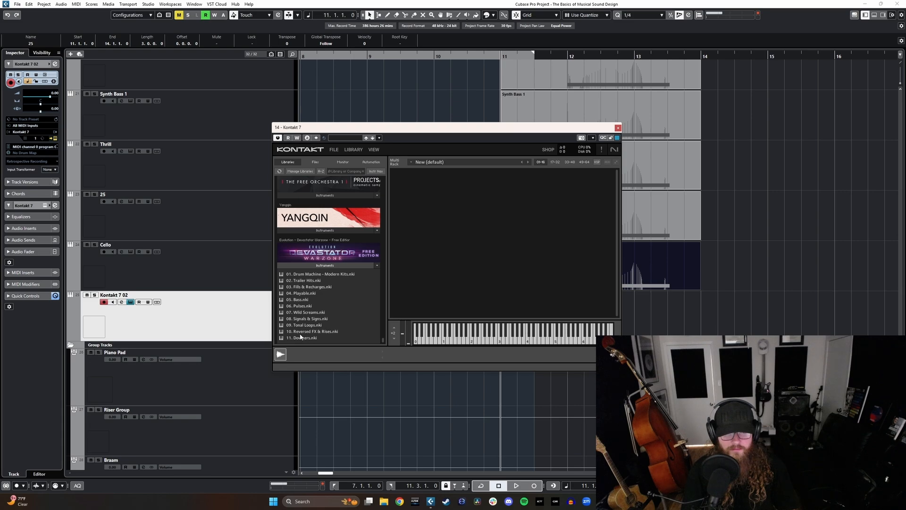
# Step: Try the 02. Trailer Hits instrument from the Devastator Warzone library and look over its controls
pyautogui.click(311, 282)
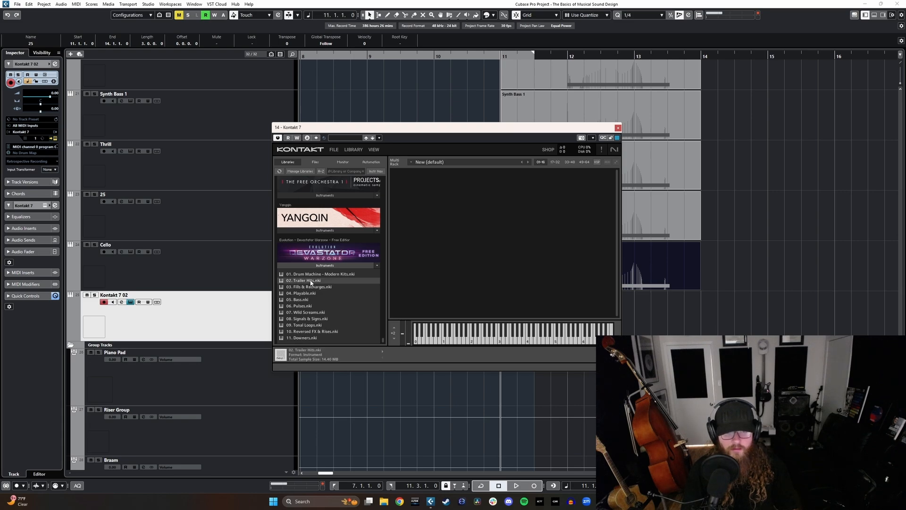
pyautogui.doubleClick(311, 283)
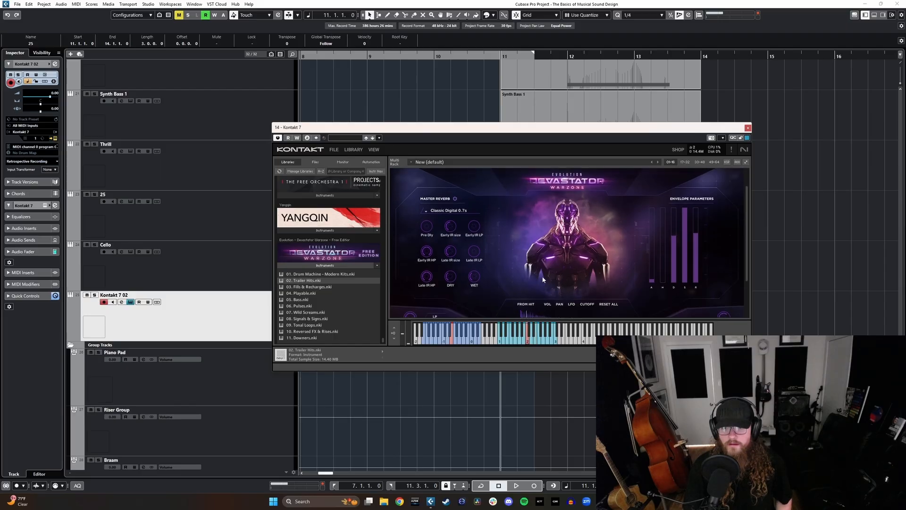
pyautogui.scroll(-2, 519, 286)
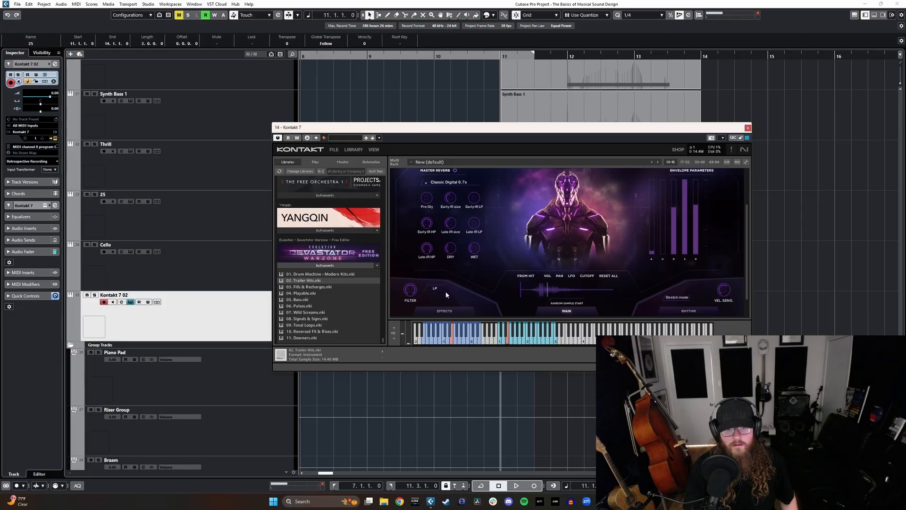
pyautogui.scroll(-1, 466, 298)
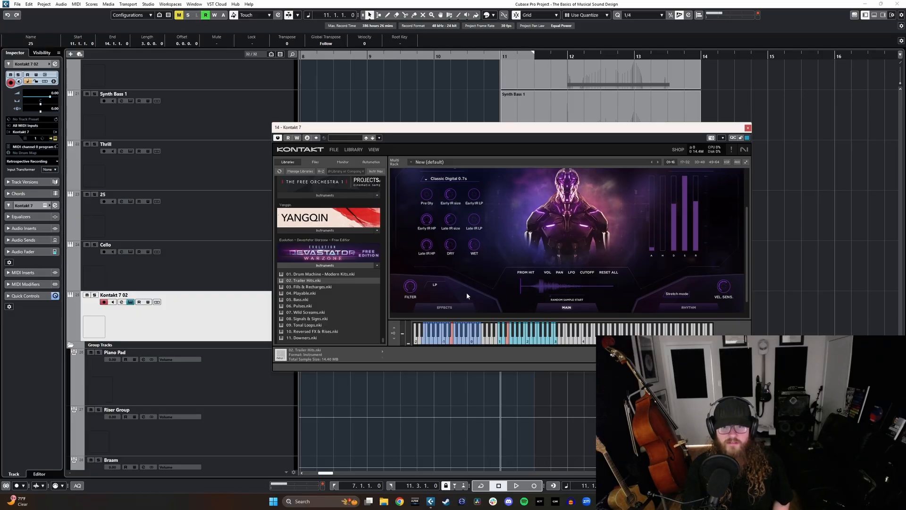
# Step: Load 08. Signals & Signs from the Devastator Warzone library, then enlarge and reposition the Kontakt window
pyautogui.click(318, 320)
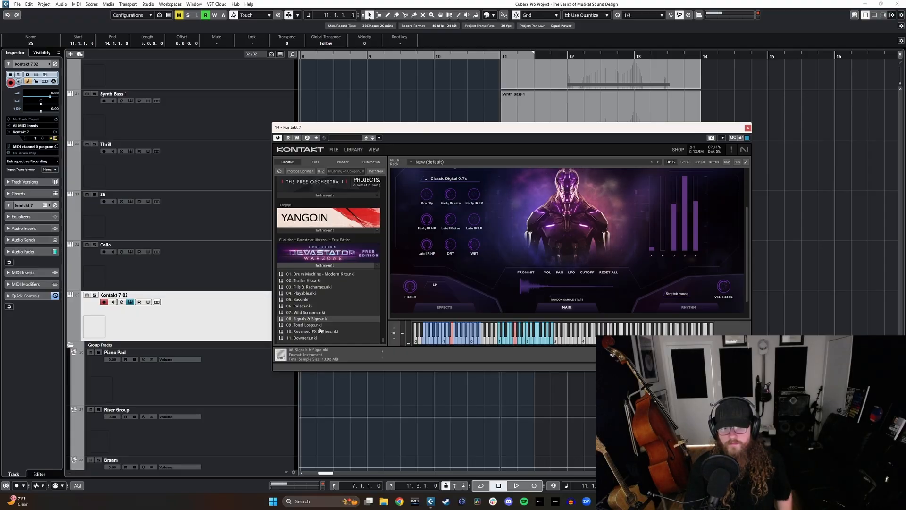
pyautogui.scroll(1, 494, 277)
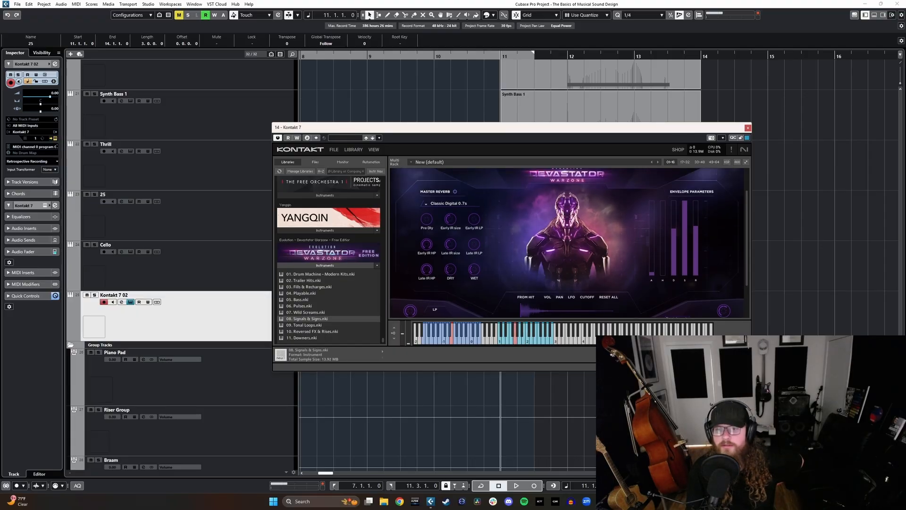
pyautogui.moveTo(751, 370); pyautogui.dragTo(762, 414)
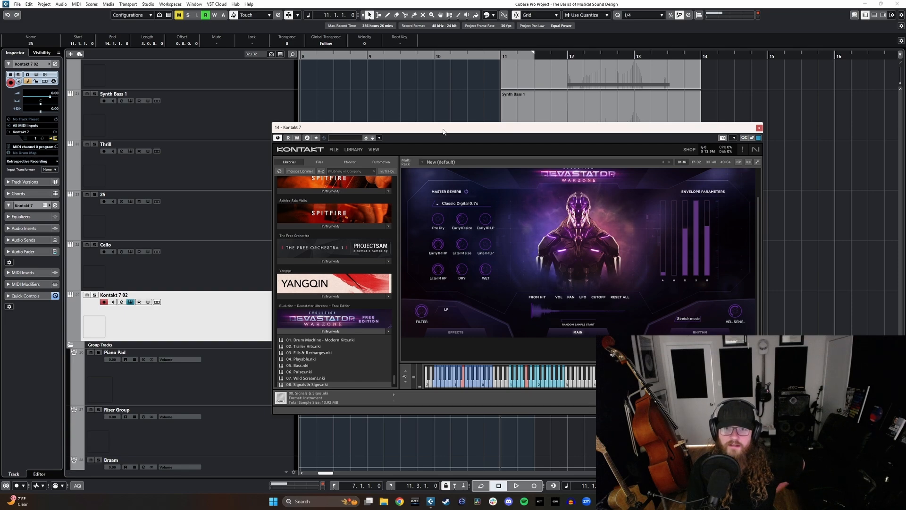
pyautogui.moveTo(443, 131); pyautogui.dragTo(335, 114)
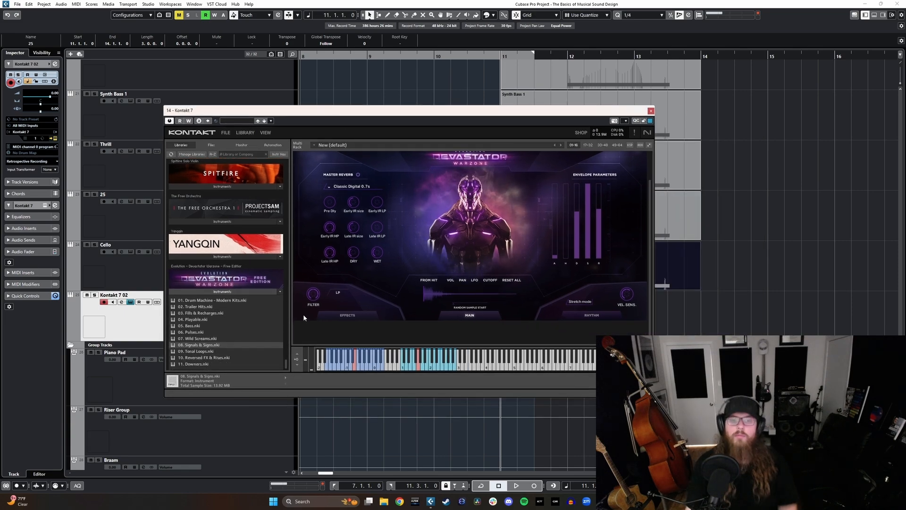
# Step: Look through the Kontakt library list and the Signals & Signs instrument's controls
pyautogui.scroll(2, 386, 256)
pyautogui.scroll(2, 254, 214)
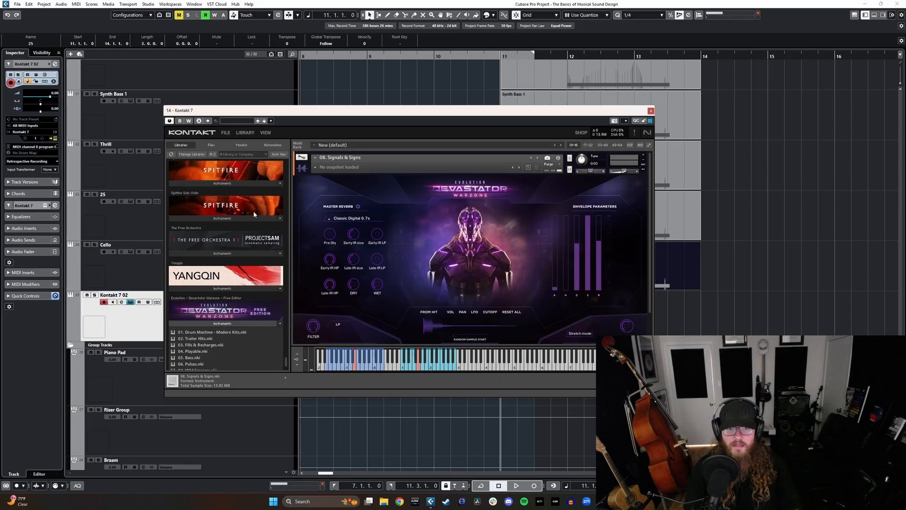
pyautogui.scroll(-2, 349, 256)
pyautogui.scroll(-2, 249, 351)
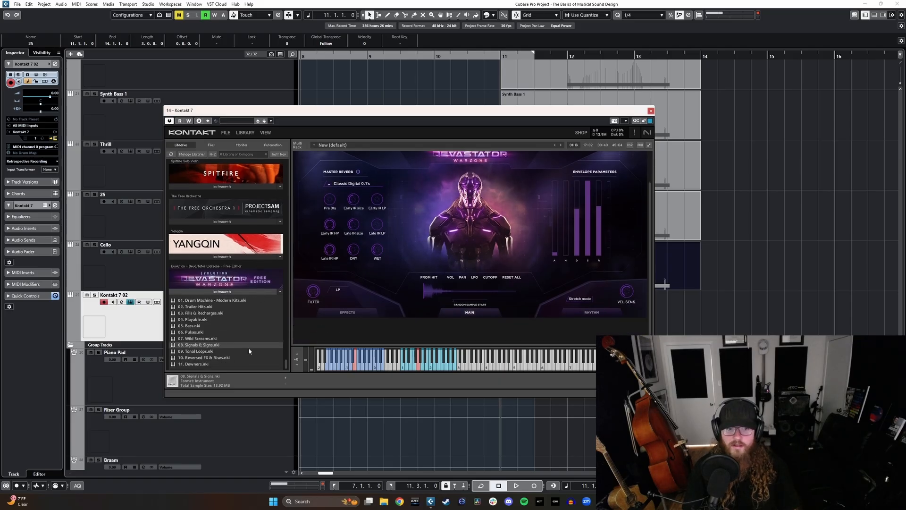
pyautogui.moveTo(287, 365)
pyautogui.mouseDown()
pyautogui.moveTo(285, 271)
pyautogui.moveTo(279, 375)
pyautogui.mouseUp()
pyautogui.scroll(2, 366, 231)
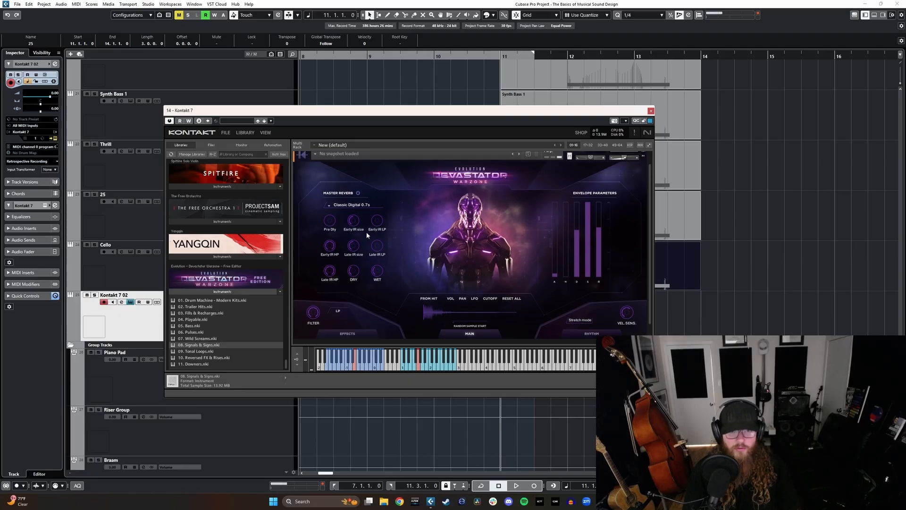
pyautogui.scroll(10, 231, 230)
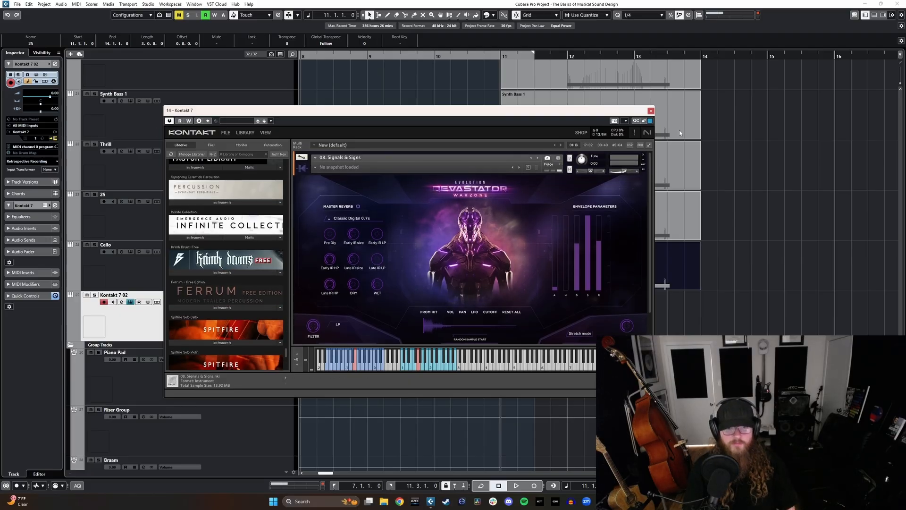
# Step: Close the Kontakt window and place the project cursor at bar 41, in the empty timeline area after the existing parts
pyautogui.click(651, 111)
pyautogui.press('g')
pyautogui.press('g')
pyautogui.press('g')
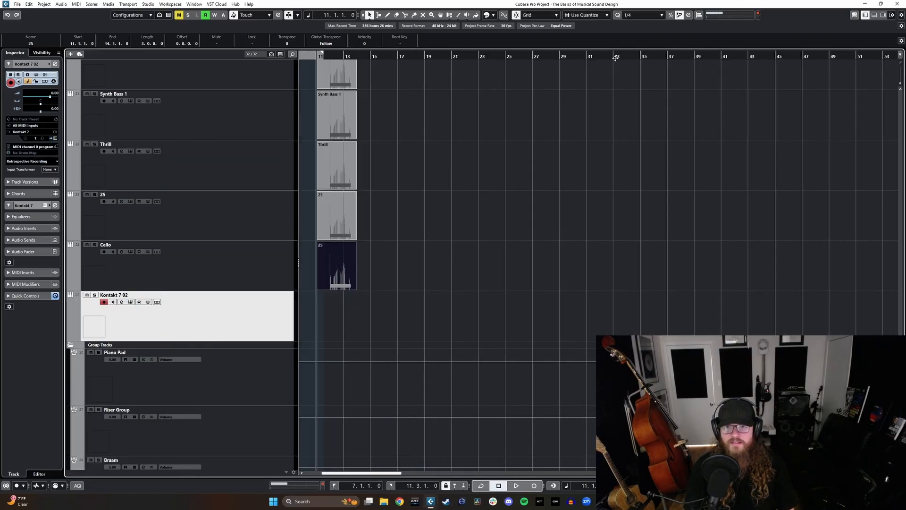
pyautogui.hscroll(4, 690, 166)
pyautogui.click(601, 57)
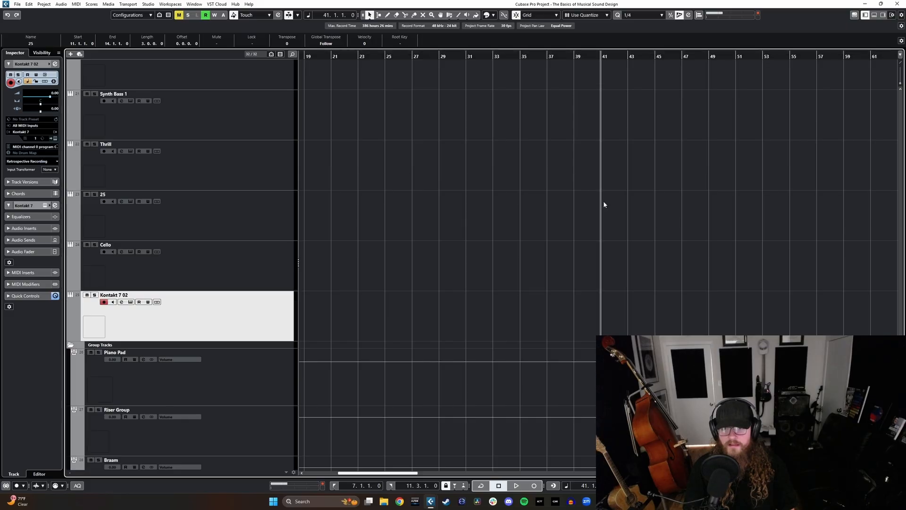
pyautogui.press('h')
pyautogui.press('h')
pyautogui.scroll(-1, 454, 294)
pyautogui.click(444, 268)
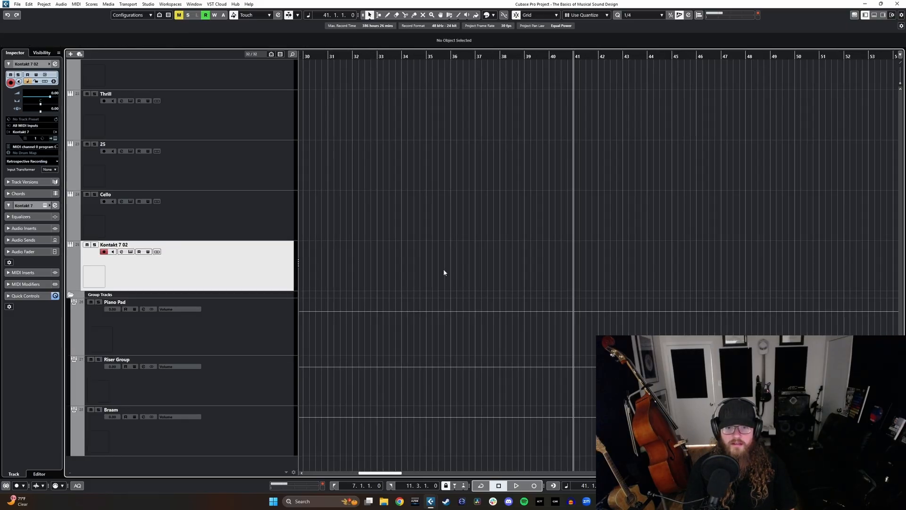
pyautogui.press('g')
pyautogui.press('g')
pyautogui.press('g')
pyautogui.press('h')
pyautogui.press('h')
pyautogui.press('h')
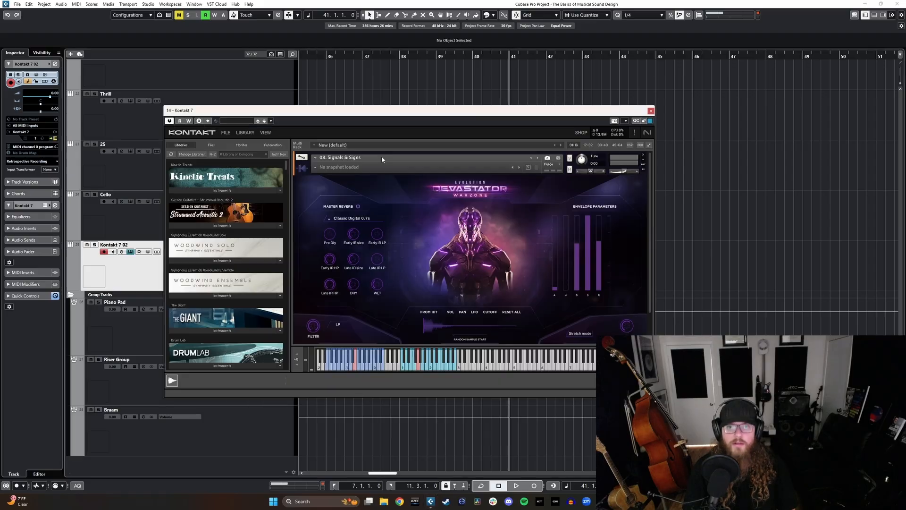
# Step: Search the reopened Kontakt's libraries for "drum" and load Stadium Kit - Full from Studio Drummer
pyautogui.moveTo(342, 112); pyautogui.dragTo(541, 123)
pyautogui.click(427, 166)
pyautogui.write('drum')
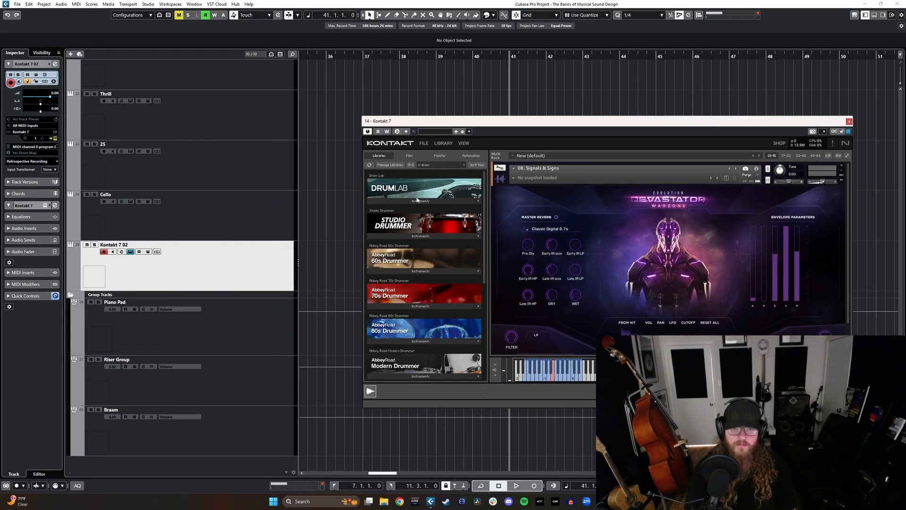
pyautogui.click(418, 236)
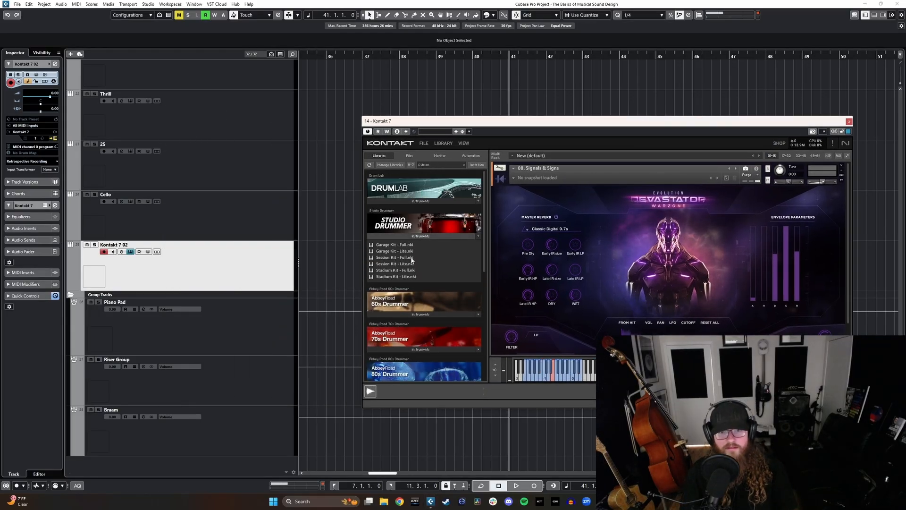
pyautogui.click(398, 273)
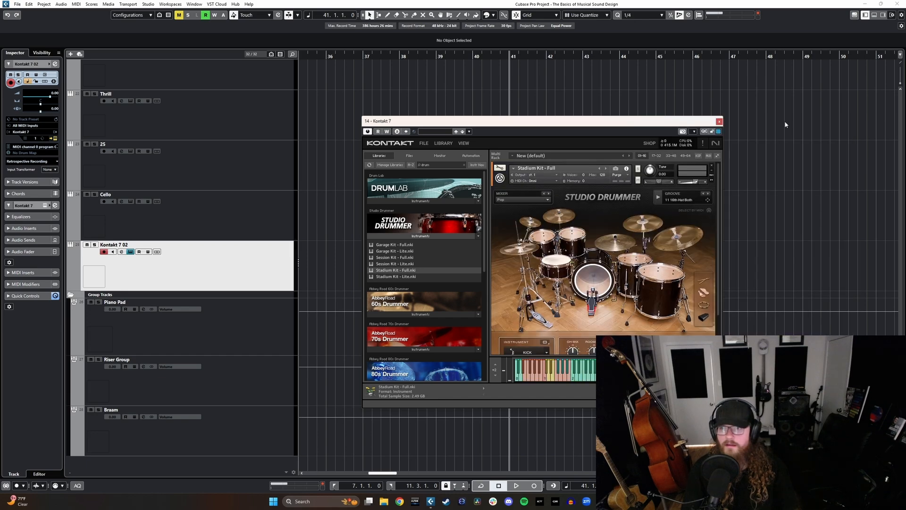
# Step: Preview the current Studio Drummer groove and place it as a MIDI part on the Kontakt 7 02 track at bar 42
pyautogui.moveTo(665, 124); pyautogui.dragTo(449, 137)
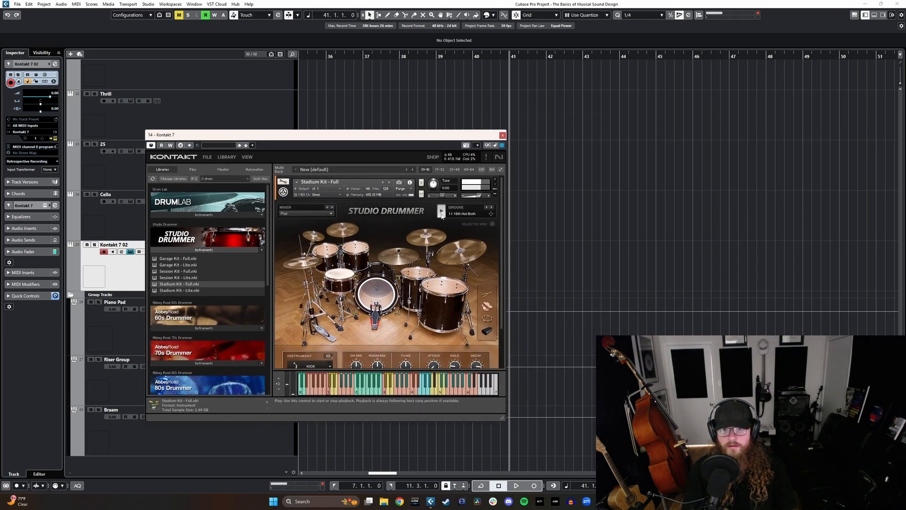
pyautogui.click(441, 212)
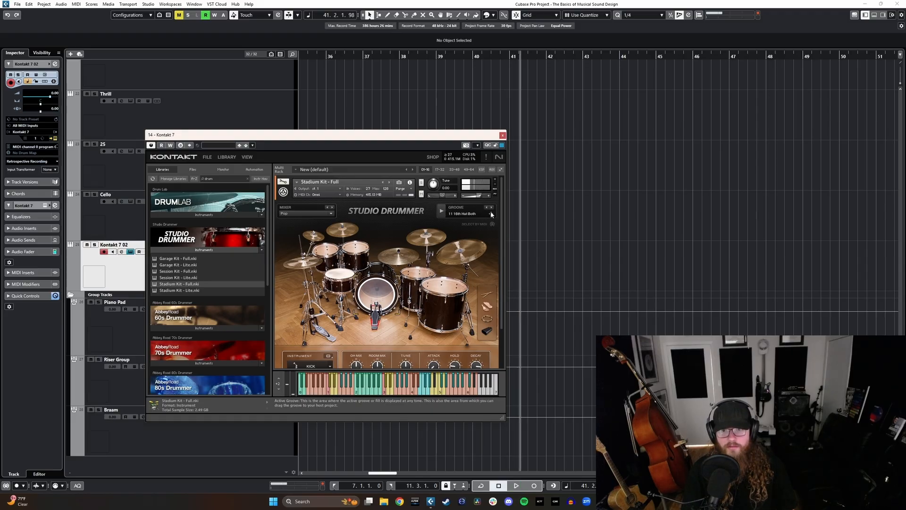
pyautogui.moveTo(486, 216); pyautogui.dragTo(553, 285)
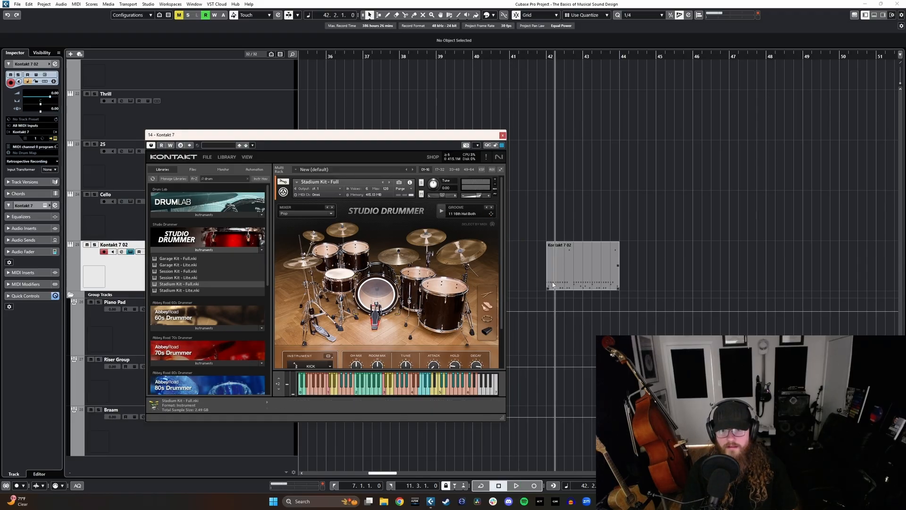
pyautogui.click(502, 136)
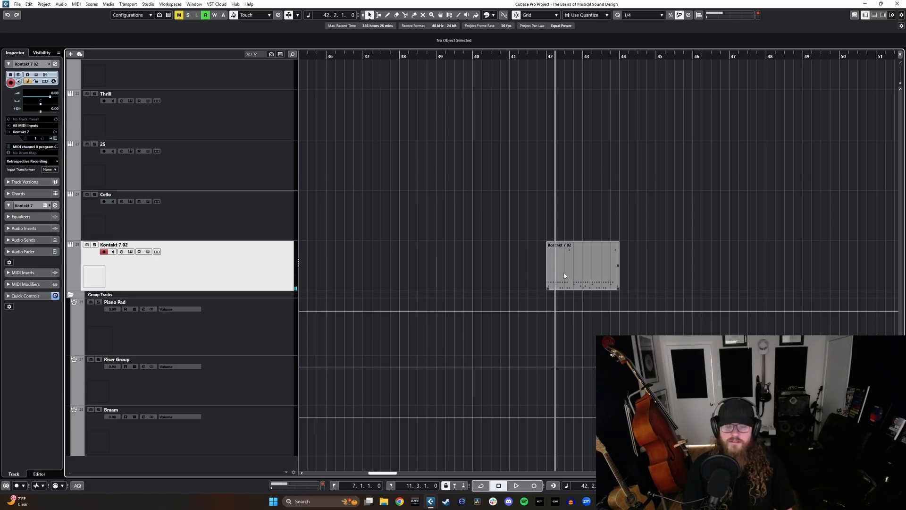
# Step: Select the drum part, move the project cursor to its start and play it with the Kontakt 7 02 track soloed
pyautogui.scroll(4, 564, 275)
pyautogui.moveTo(557, 273); pyautogui.dragTo(543, 272)
pyautogui.press('l')
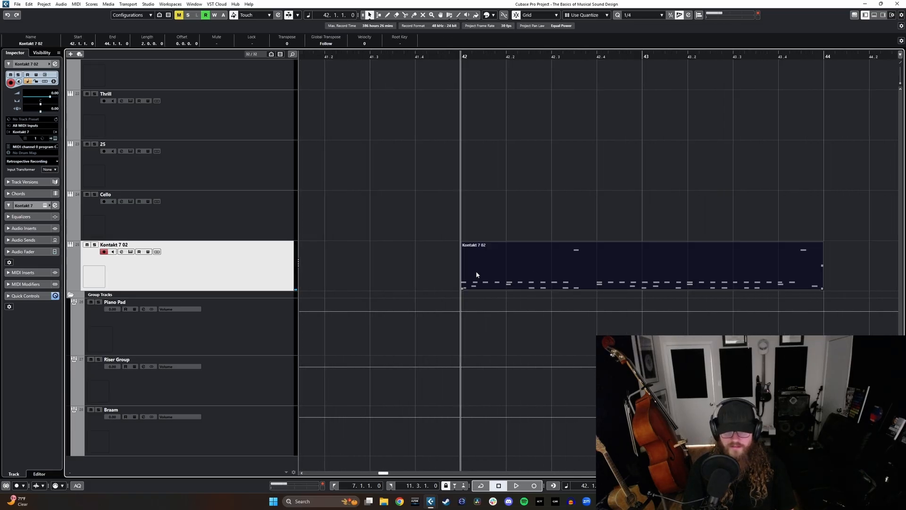
pyautogui.scroll(-4, 445, 277)
pyautogui.press('s')
pyautogui.press('space')
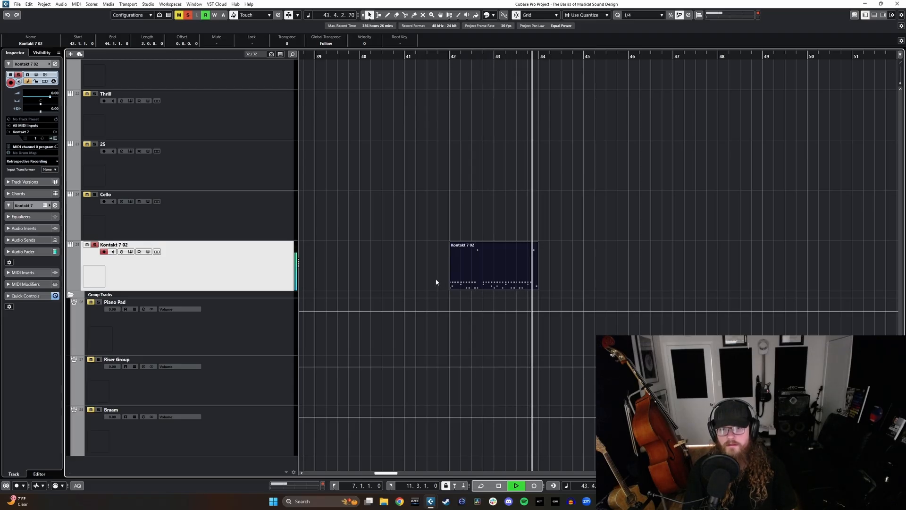
pyautogui.press('space')
pyautogui.press('s')
# Step: Open the Render in Place options for the drum part on the Kontakt 7 02 track
pyautogui.rightClick(476, 270)
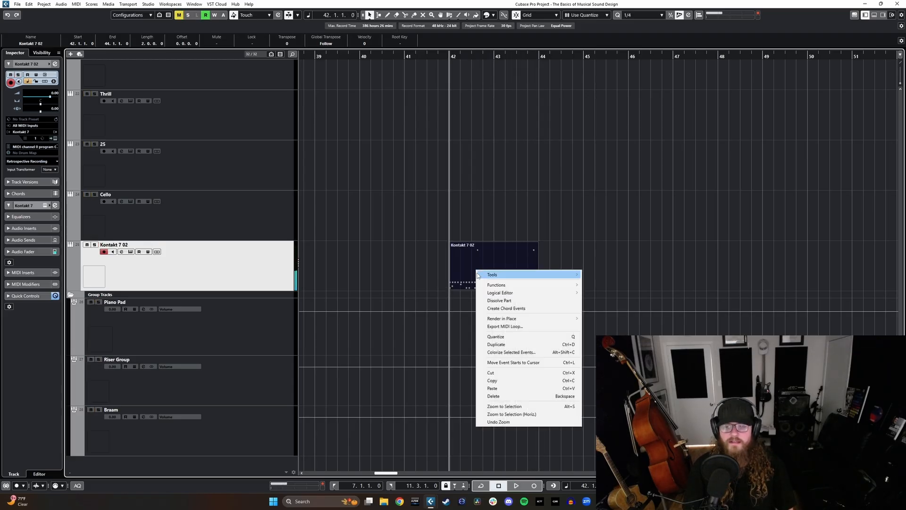
pyautogui.moveTo(485, 276)
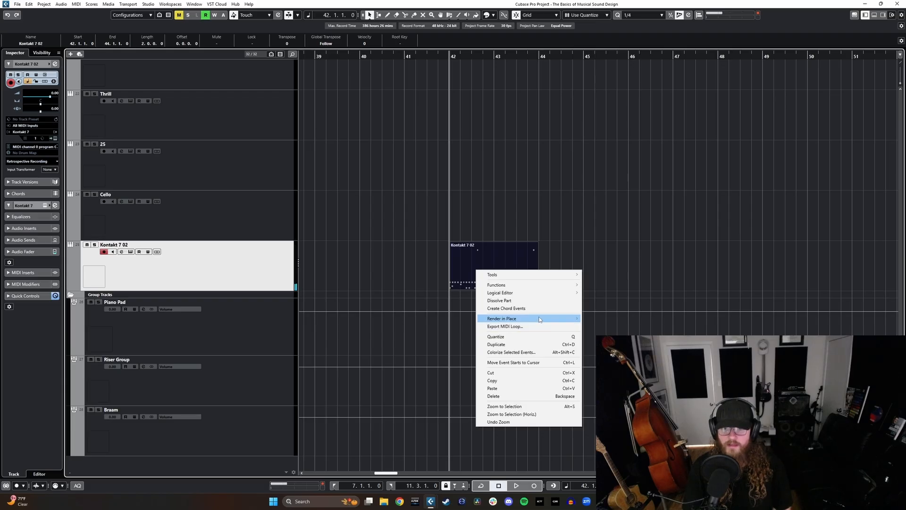
pyautogui.moveTo(540, 319)
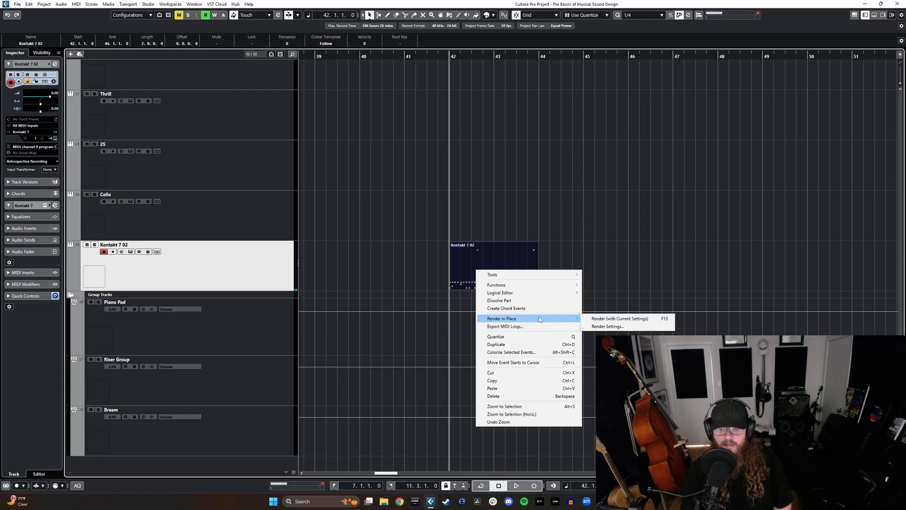
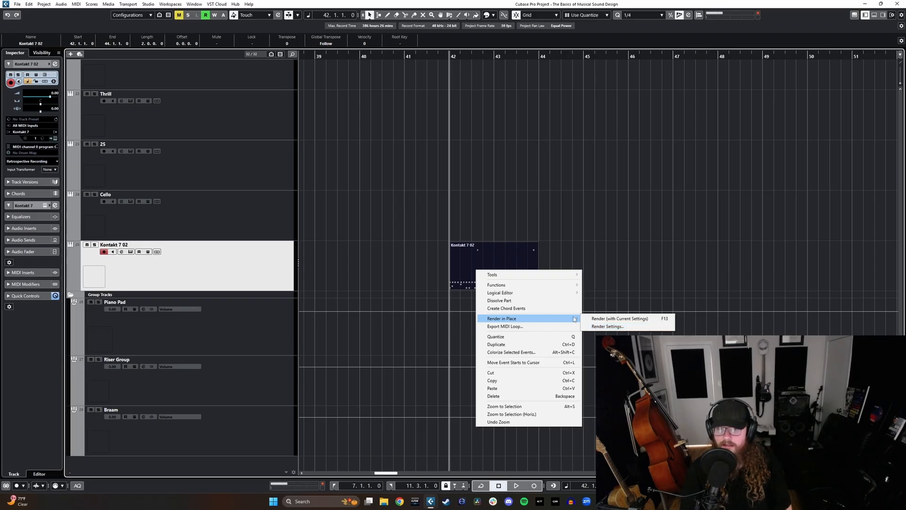
# Step: Render the drum part dry as separate events, then split the rendered audio at bar 44 and delete its tail
pyautogui.click(599, 326)
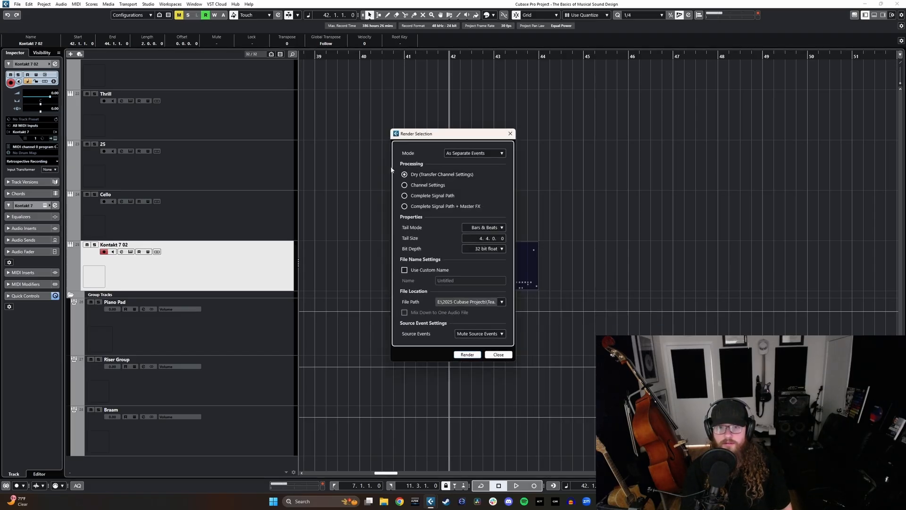
pyautogui.click(467, 354)
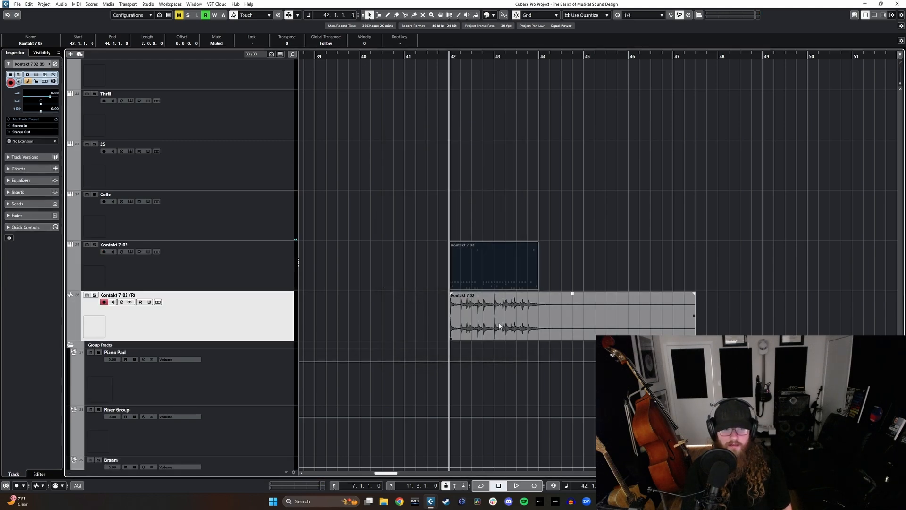
pyautogui.click(499, 325)
pyautogui.press('3')
pyautogui.click(539, 318)
pyautogui.press('1')
pyautogui.press('l')
pyautogui.press('Delete')
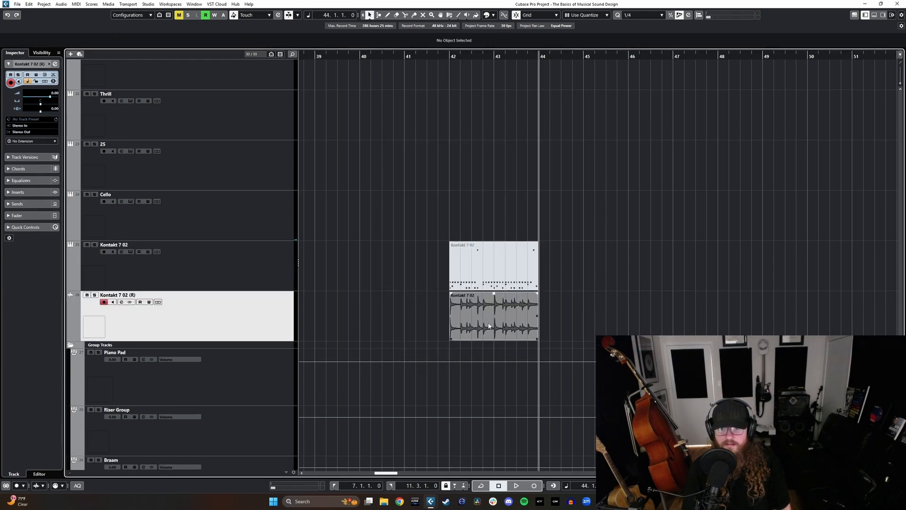
# Step: Duplicate the trimmed drum audio event twice and play the soloed rendered track from bar 42
pyautogui.click(490, 326)
pyautogui.hotkey('ctrl', 'd')
pyautogui.hotkey('ctrl', 'd')
pyautogui.click(445, 57)
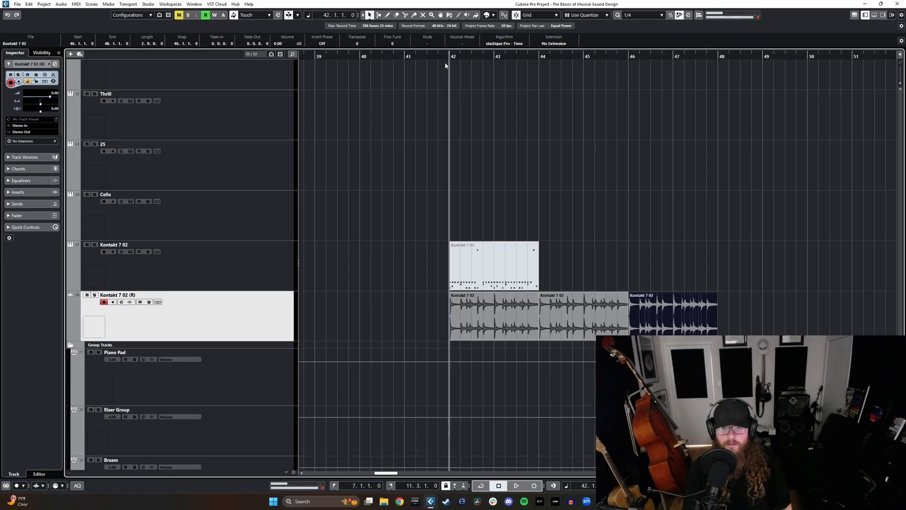
pyautogui.press('s')
pyautogui.press('space')
# Step: Rename the rendered audio track as Drum Loop, then stop playback and return the project cursor to bar 42
pyautogui.doubleClick(129, 295)
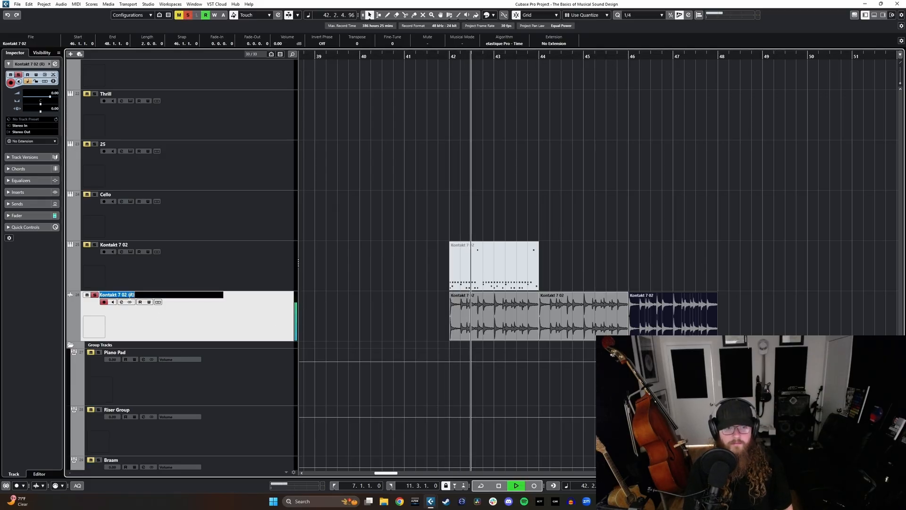
pyautogui.write('Drum Loop')
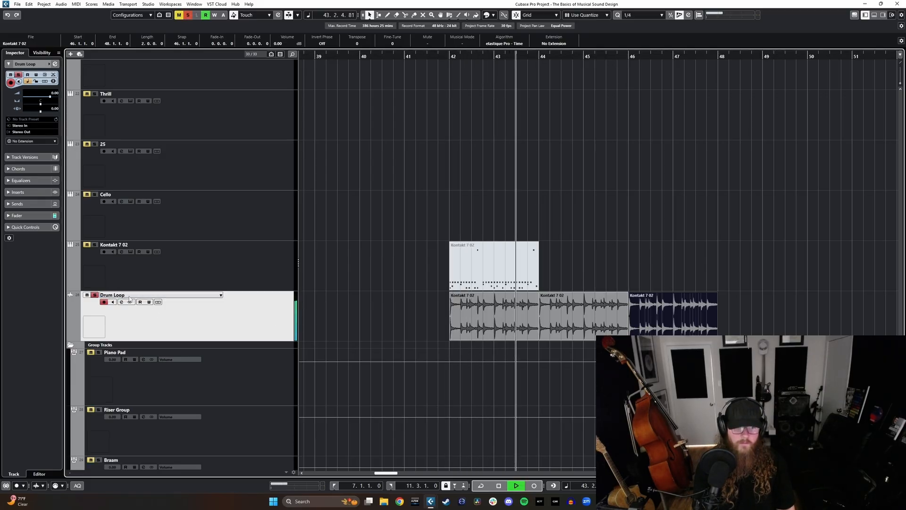
pyautogui.press('Return')
pyautogui.click(350, 270)
pyautogui.press('space')
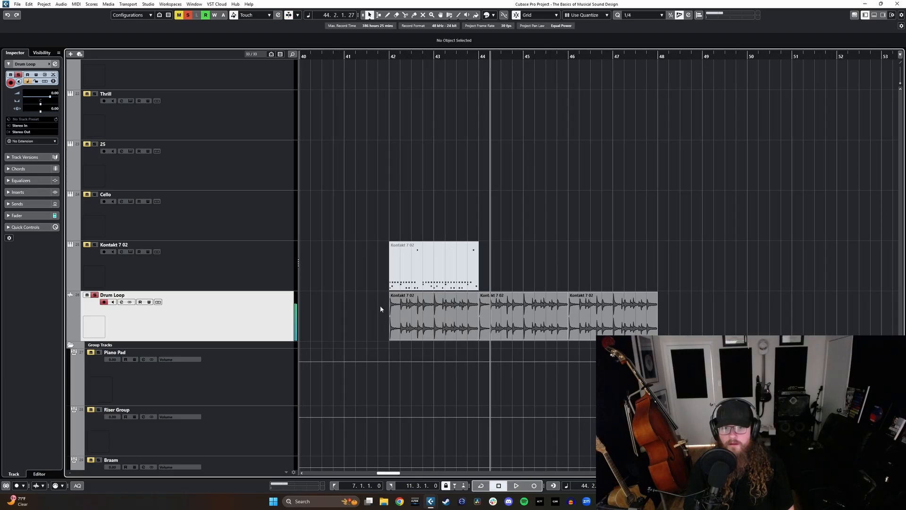
pyautogui.click(391, 55)
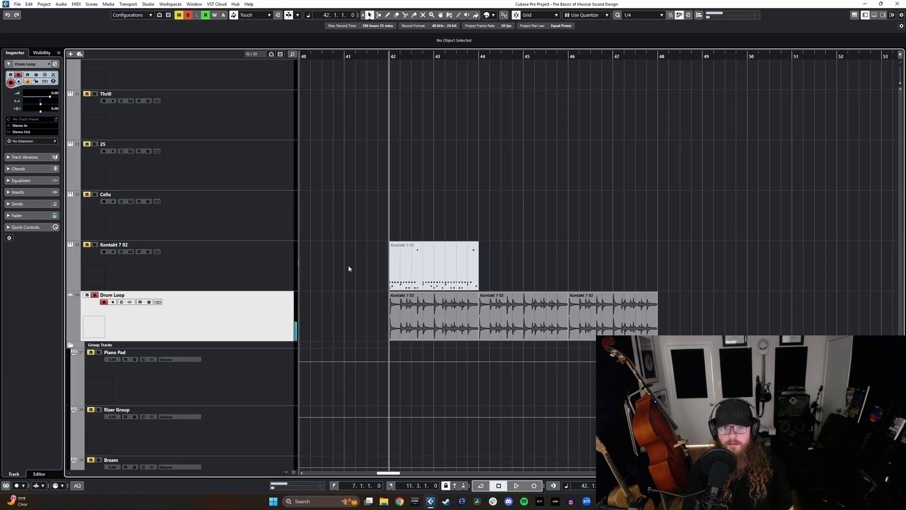
# Step: Insert Neutron 4 in the first insert slot of the Drum Loop channel in the MixConsole
pyautogui.press('F3')
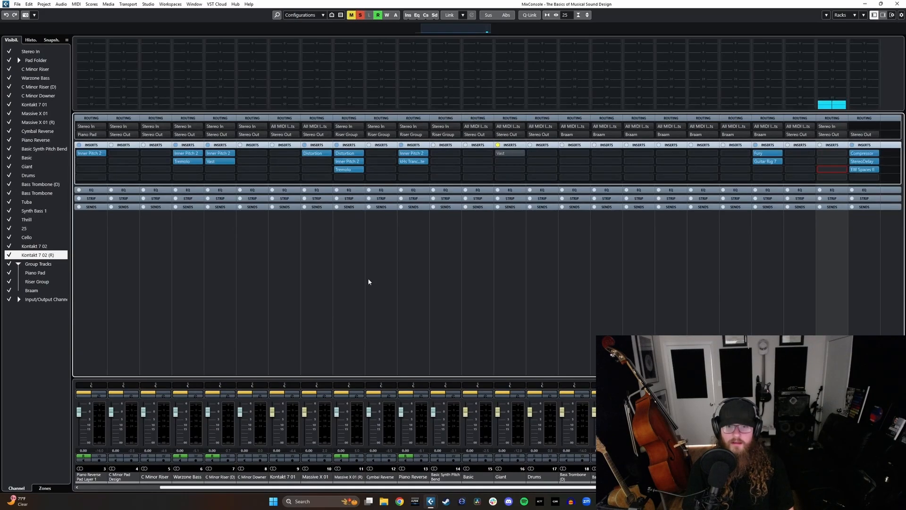
pyautogui.hscroll(3, 479, 489)
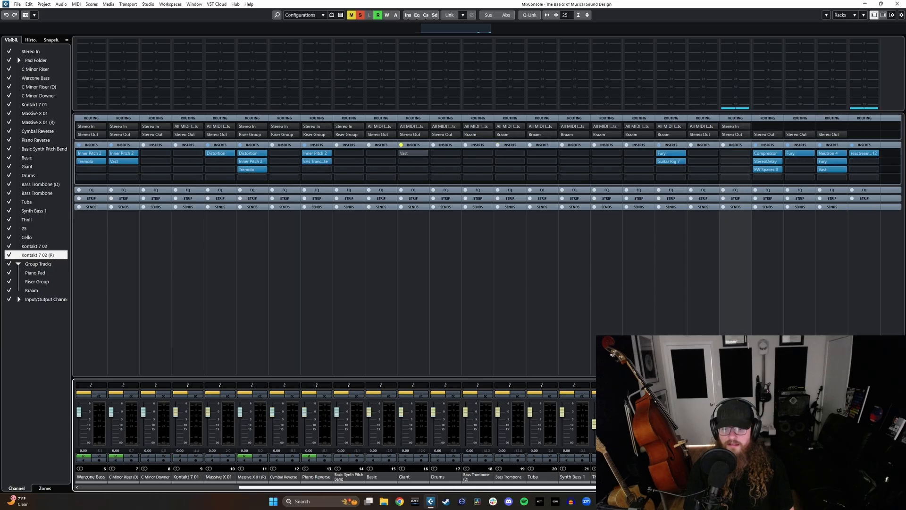
pyautogui.click(741, 155)
pyautogui.write('neu')
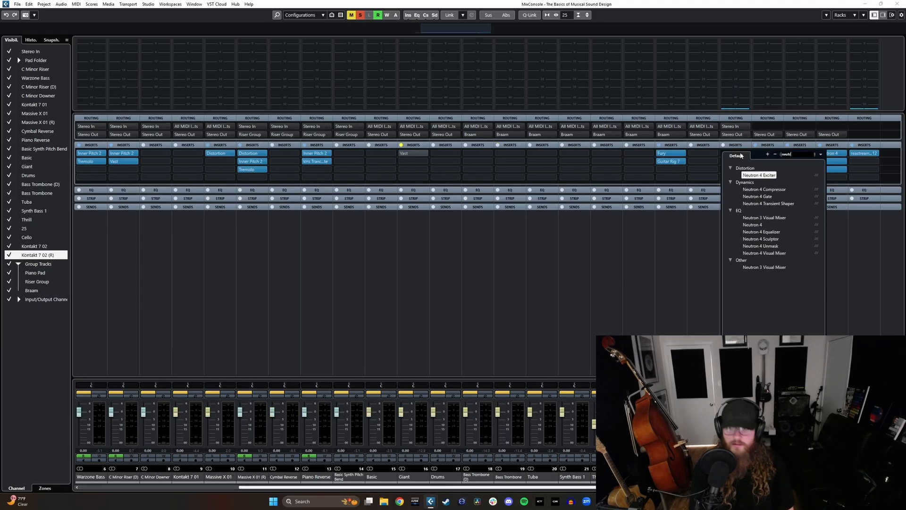
pyautogui.write('tr')
pyautogui.click(752, 225)
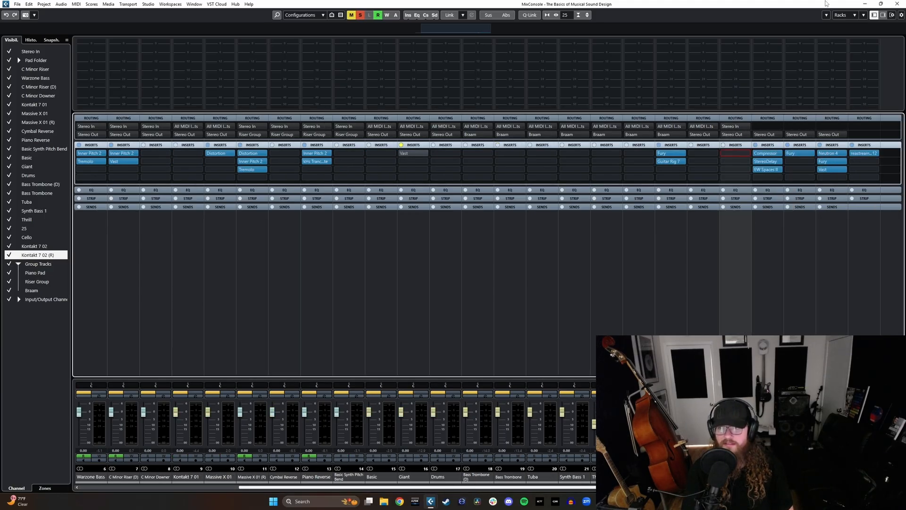
# Step: Change Neutron's first equalizer band to a steep Flat Highpass with its cutoff above 100 Hz
pyautogui.click(532, 257)
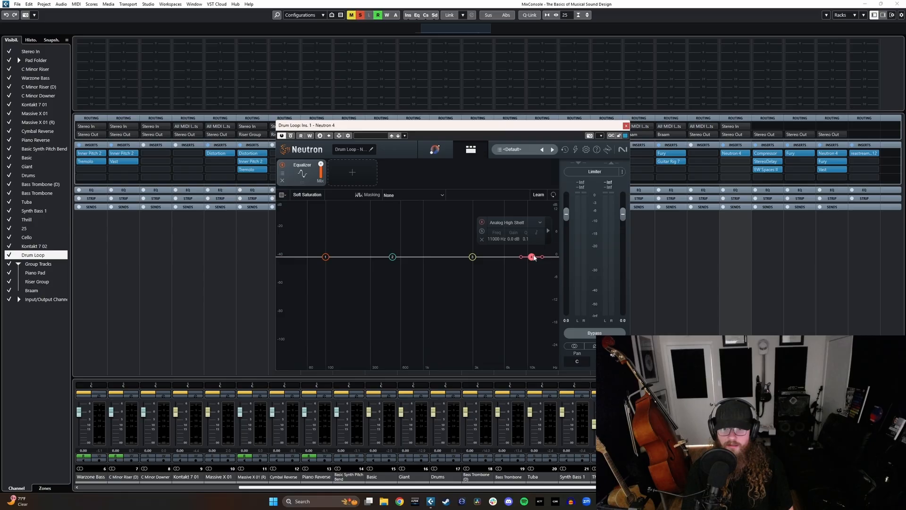
pyautogui.click(326, 258)
pyautogui.click(329, 223)
pyautogui.click(360, 276)
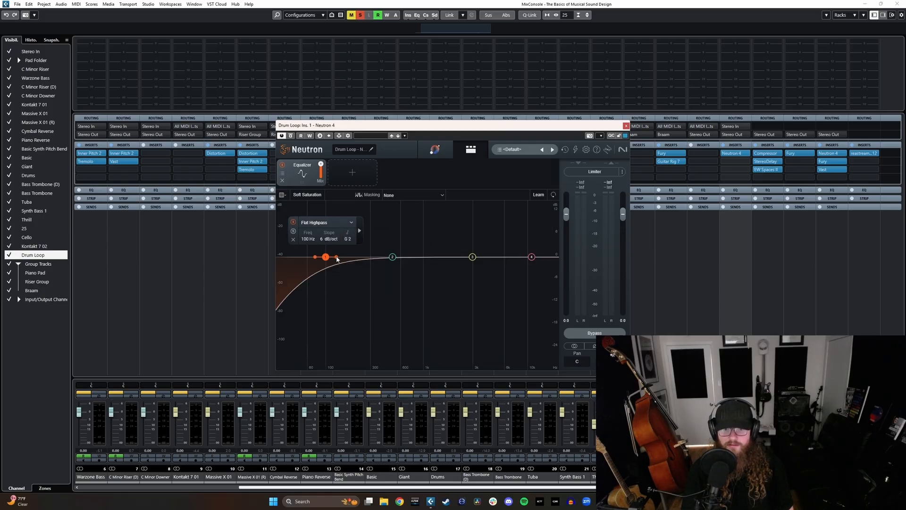
pyautogui.moveTo(337, 258)
pyautogui.mouseDown()
pyautogui.moveTo(319, 261)
pyautogui.moveTo(351, 260)
pyautogui.mouseUp()
# Step: Change Neutron's fourth equalizer band to a Flat Lowpass at about 6090 Hz and 48 dB/oct, then return to the project
pyautogui.click(530, 256)
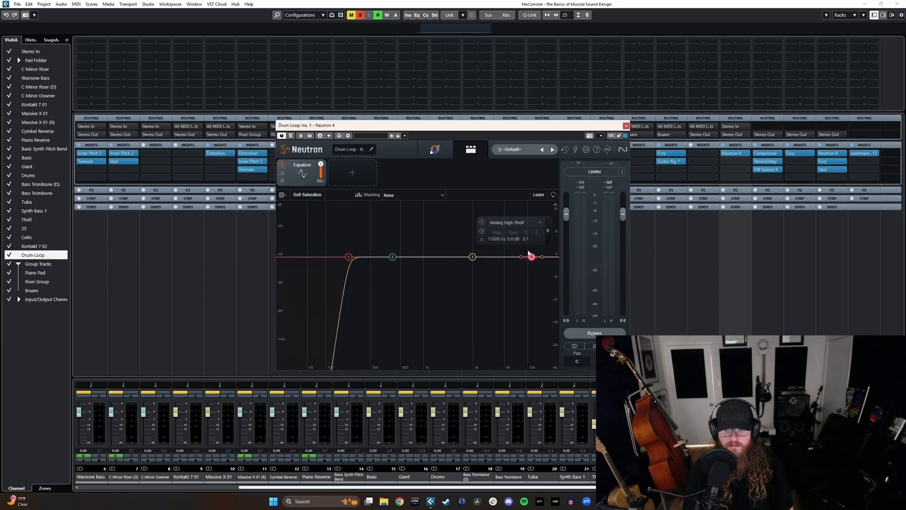
pyautogui.click(540, 222)
pyautogui.click(460, 275)
pyautogui.moveTo(542, 256); pyautogui.dragTo(505, 259)
pyautogui.click(865, 4)
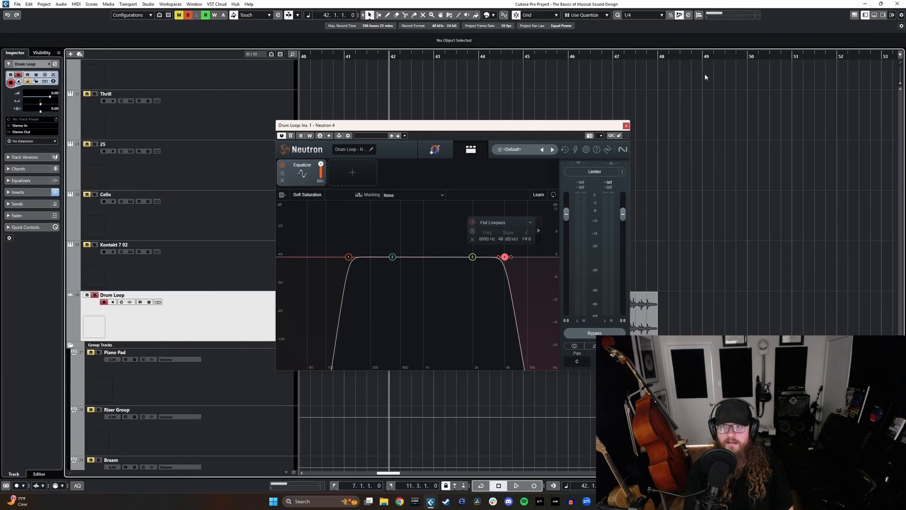
# Step: While the loop plays, narrow Neutron's filters to a highpass at about 214 Hz and a lowpass at about 4093 Hz
pyautogui.press('space')
pyautogui.moveTo(504, 259); pyautogui.dragTo(492, 260)
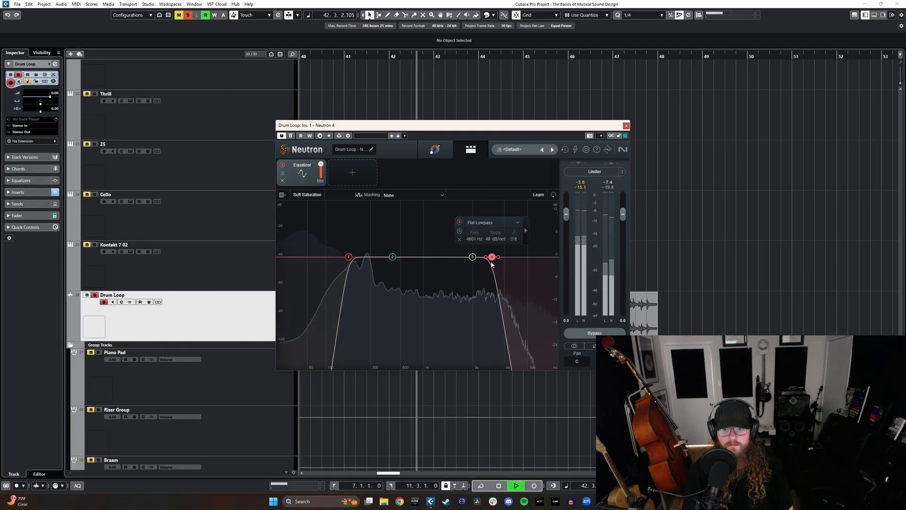
pyautogui.moveTo(349, 258); pyautogui.dragTo(356, 258)
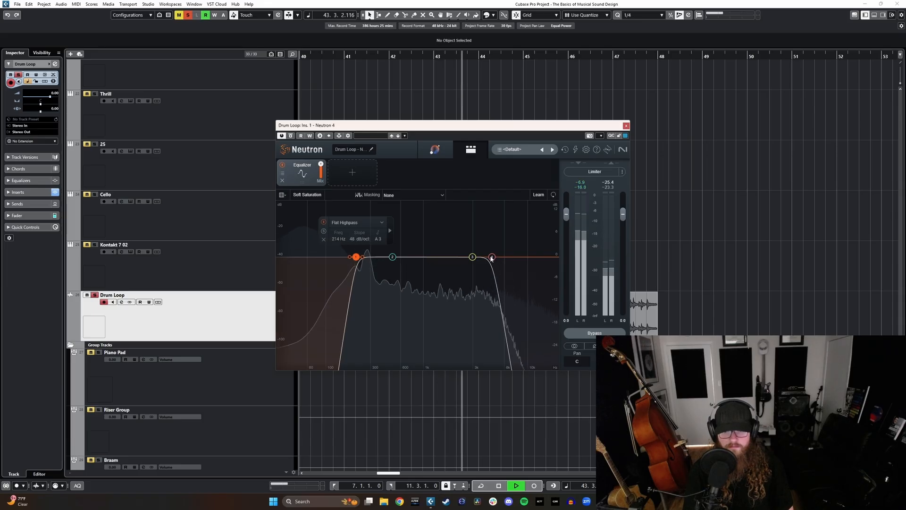
pyautogui.moveTo(492, 256); pyautogui.dragTo(487, 256)
pyautogui.press('space')
# Step: Write automation on the Drum Loop track from before bar 42, sweeping Neutron's lowpass frequency during playback, then close Neutron
pyautogui.moveTo(489, 126); pyautogui.dragTo(548, 93)
pyautogui.click(371, 56)
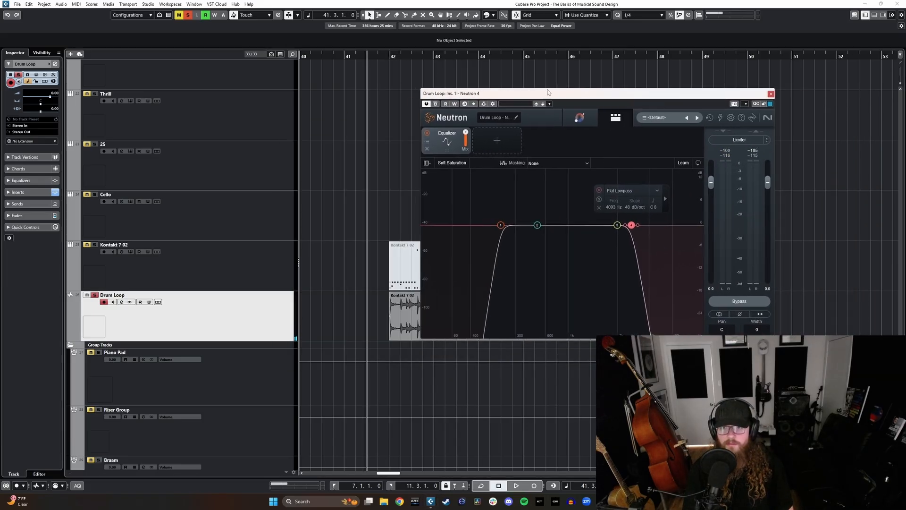
pyautogui.click(149, 302)
pyautogui.moveTo(631, 226); pyautogui.dragTo(615, 232)
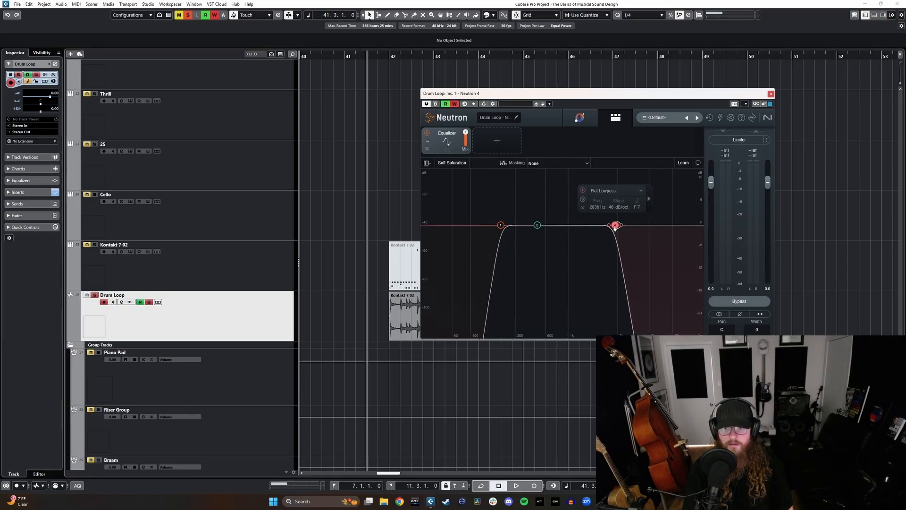
pyautogui.press('space')
pyautogui.moveTo(615, 229)
pyautogui.mouseDown()
pyautogui.moveTo(659, 230)
pyautogui.moveTo(588, 241)
pyautogui.moveTo(684, 257)
pyautogui.moveTo(581, 267)
pyautogui.moveTo(590, 277)
pyautogui.mouseUp()
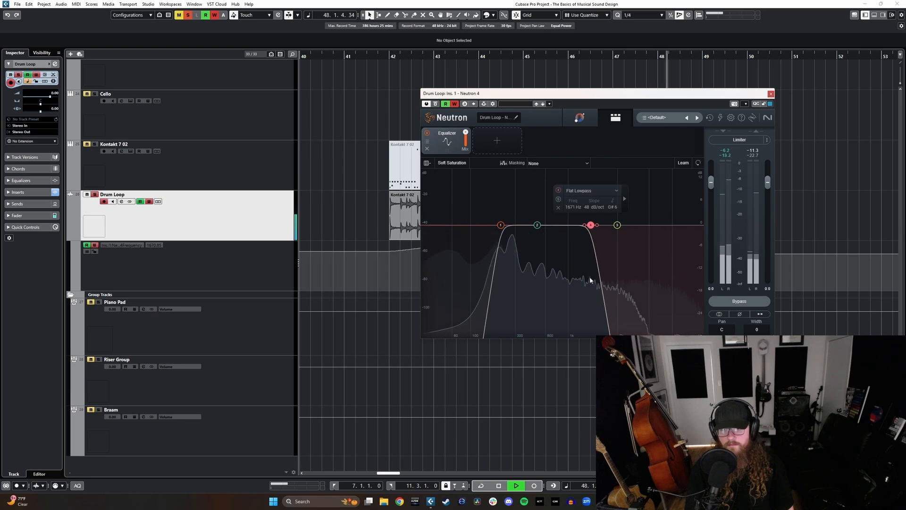
pyautogui.press('space')
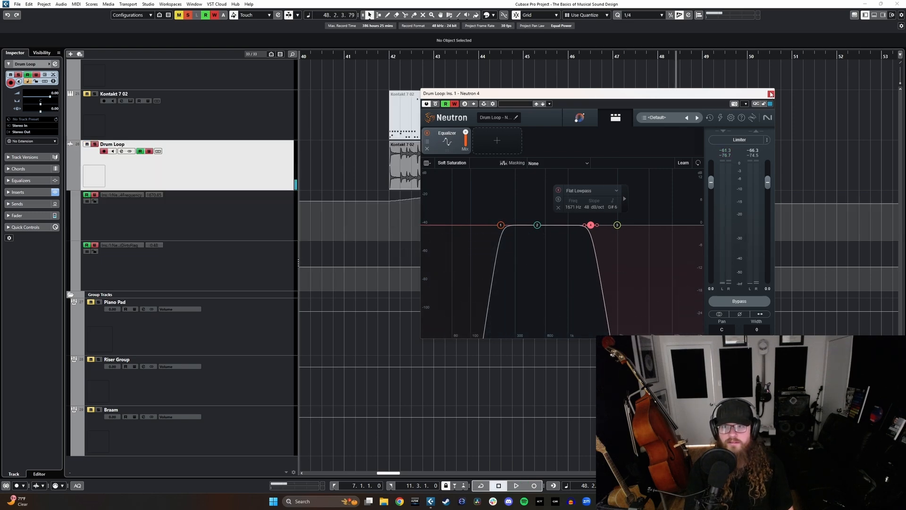
pyautogui.click(771, 94)
# Step: Duplicate all three Drum Loop events with their filter automation to bar 48 and briefly play the join
pyautogui.click(488, 187)
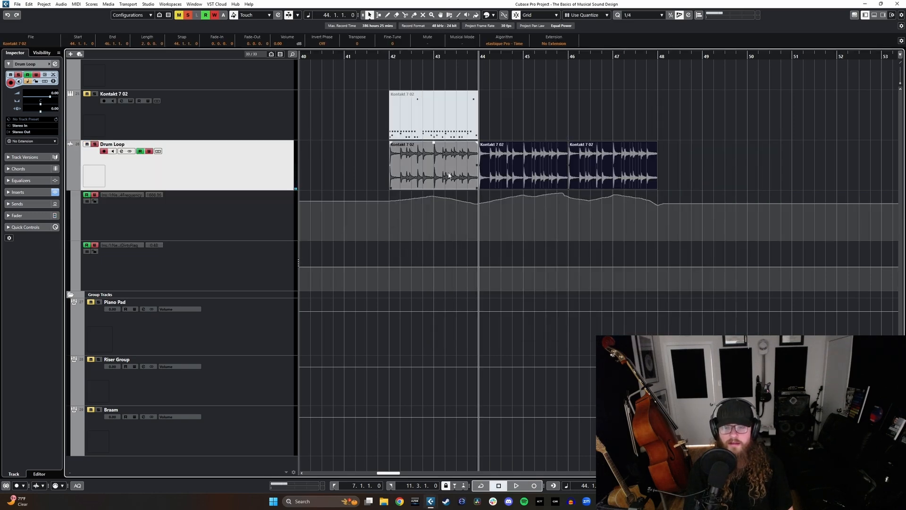
pyautogui.moveTo(351, 164); pyautogui.dragTo(675, 181)
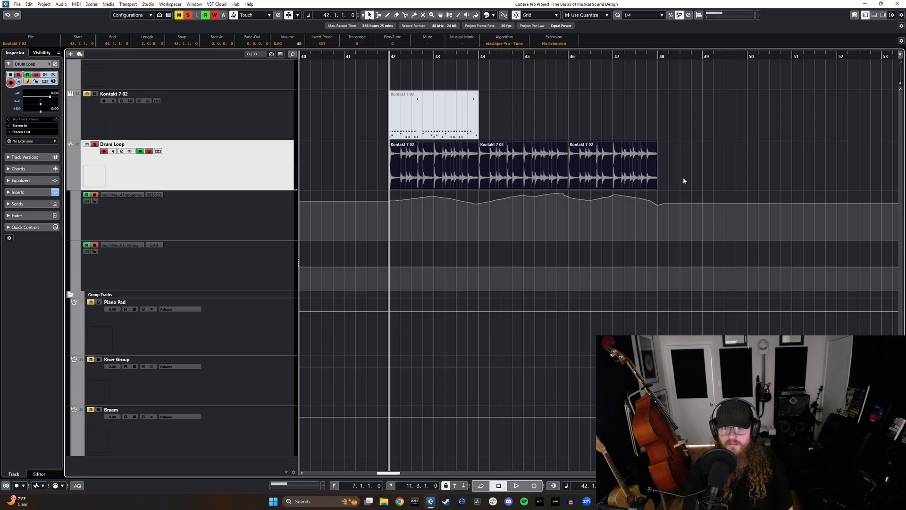
pyautogui.hotkey('ctrl', 'd')
pyautogui.press('g')
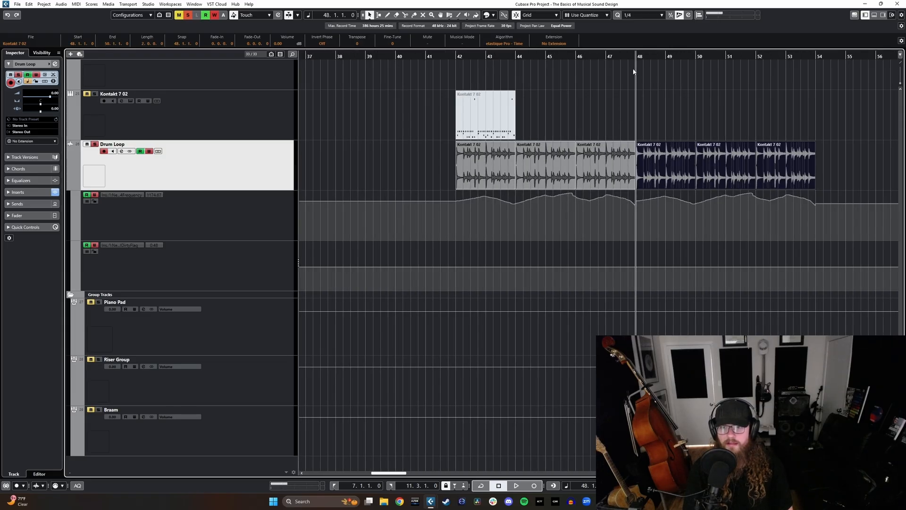
pyautogui.press('space')
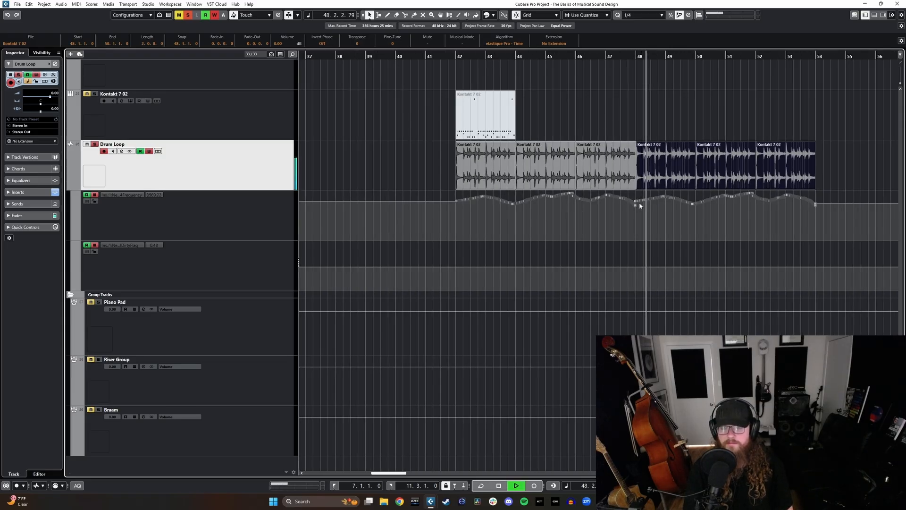
pyautogui.press('space')
# Step: Select the Cymbal Reverse and Piano Reverse events ending at bar 5 and duplicate them
pyautogui.hscroll(2, 633, 166)
pyautogui.hscroll(-1, 576, 167)
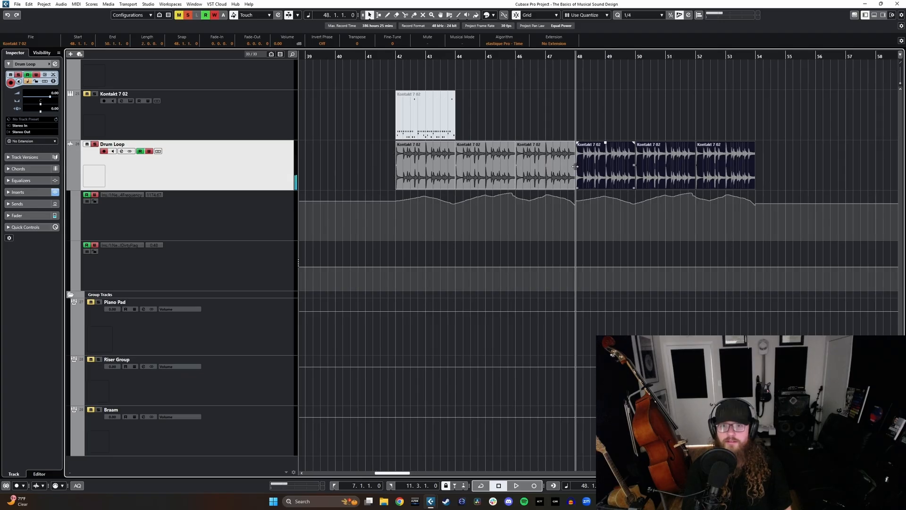
pyautogui.scroll(-2, 553, 188)
pyautogui.hscroll(-3, 423, 175)
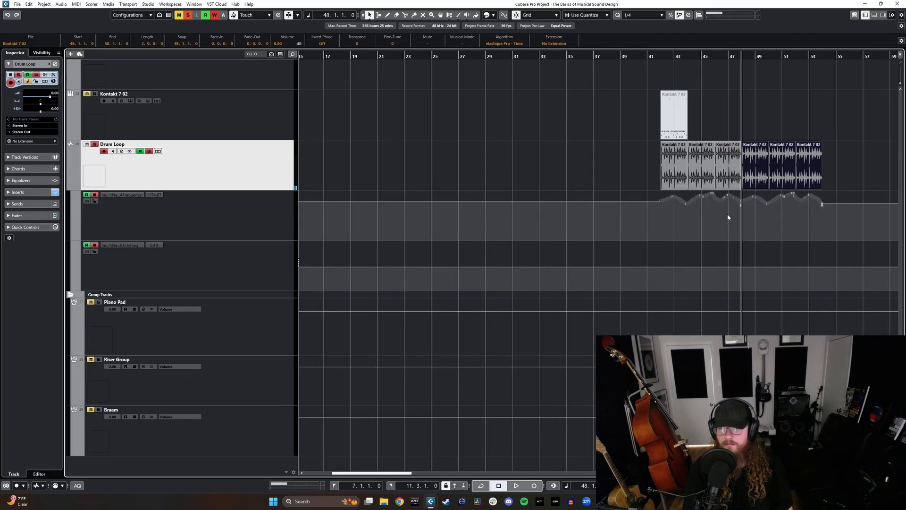
pyautogui.hscroll(-5, 495, 174)
pyautogui.scroll(15, 374, 159)
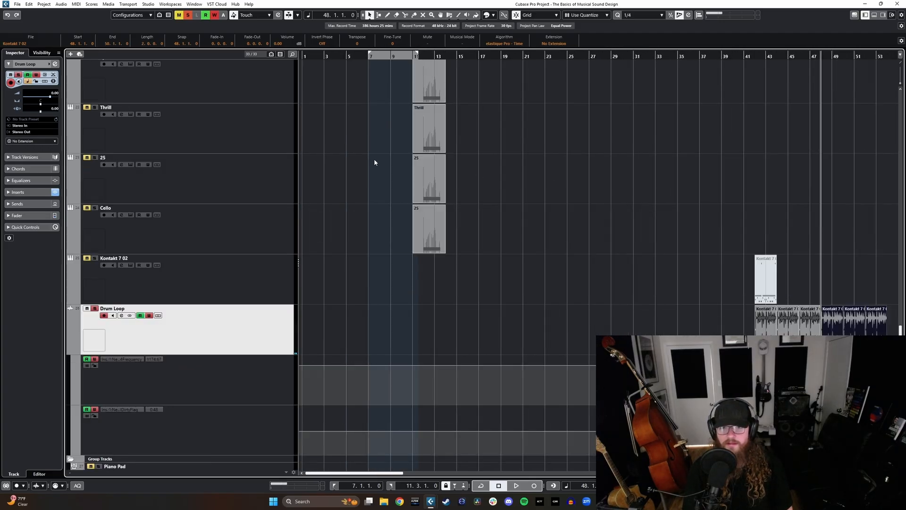
pyautogui.scroll(1, 346, 132)
pyautogui.scroll(-14, 361, 188)
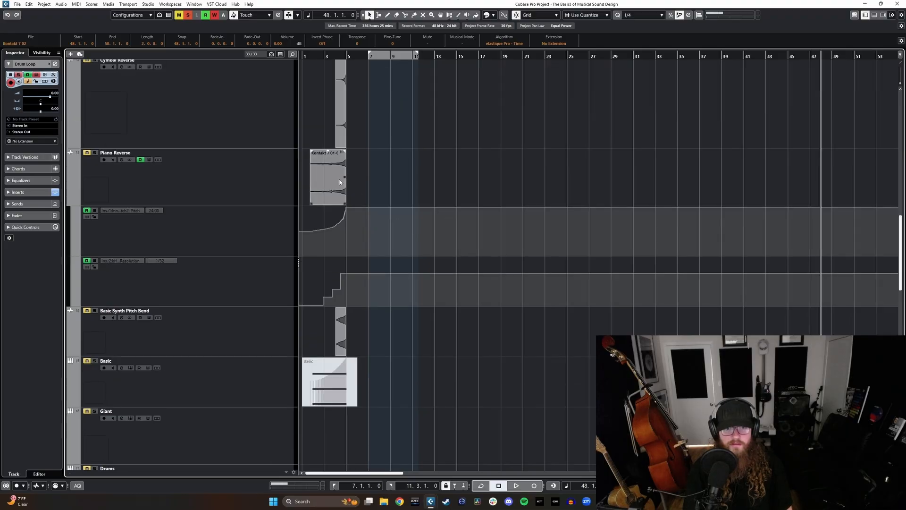
pyautogui.click(340, 182)
pyautogui.press('l')
pyautogui.moveTo(375, 110); pyautogui.dragTo(339, 163)
pyautogui.hotkey('ctrl', 'd')
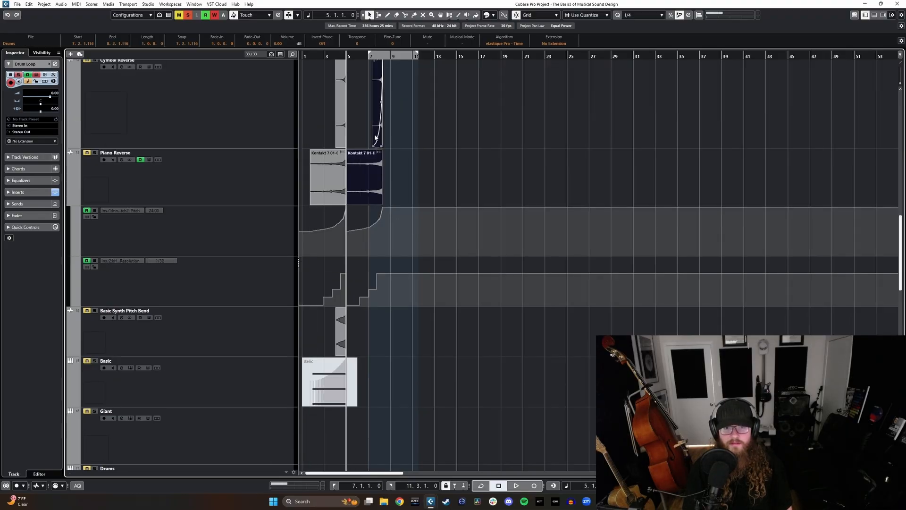
# Step: Move the copied Cymbal Reverse and Piano Reverse events to the drum loop section, starting the cymbal at 43.2
pyautogui.moveTo(377, 138); pyautogui.dragTo(761, 157)
pyautogui.moveTo(578, 172); pyautogui.dragTo(774, 144)
pyautogui.press('h')
pyautogui.press('h')
pyautogui.press('h')
# Step: Reposition the copied reverse events so the Cymbal Reverse starts at bar 47 and both end at bar 48
pyautogui.scroll(-3, 775, 272)
pyautogui.scroll(-6, 755, 269)
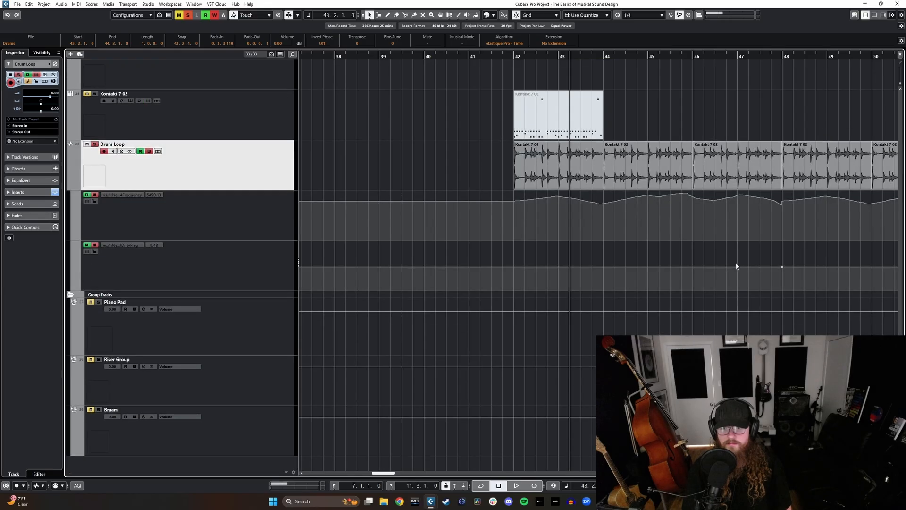
pyautogui.hscroll(1, 728, 229)
pyautogui.scroll(8, 725, 222)
pyautogui.scroll(2, 708, 229)
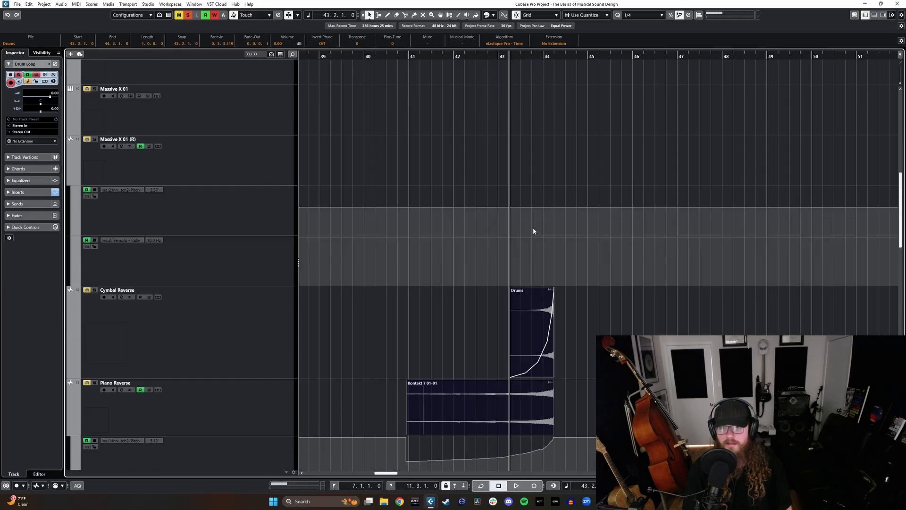
pyautogui.click(535, 230)
pyautogui.moveTo(611, 311); pyautogui.dragTo(522, 391)
pyautogui.press('l')
pyautogui.moveTo(527, 339); pyautogui.dragTo(696, 339)
pyautogui.scroll(-5, 261, 186)
# Step: Solo the Piano Reverse and Cymbal Reverse tracks alongside the Drum Loop and play from bar 42
pyautogui.click(261, 186)
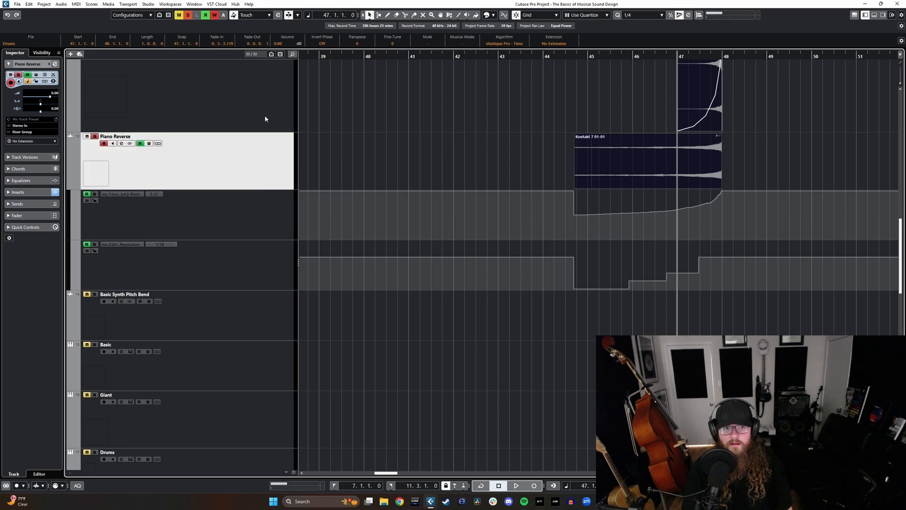
pyautogui.click(265, 118)
pyautogui.scroll(-8, 528, 303)
pyautogui.click(451, 58)
pyautogui.press('space')
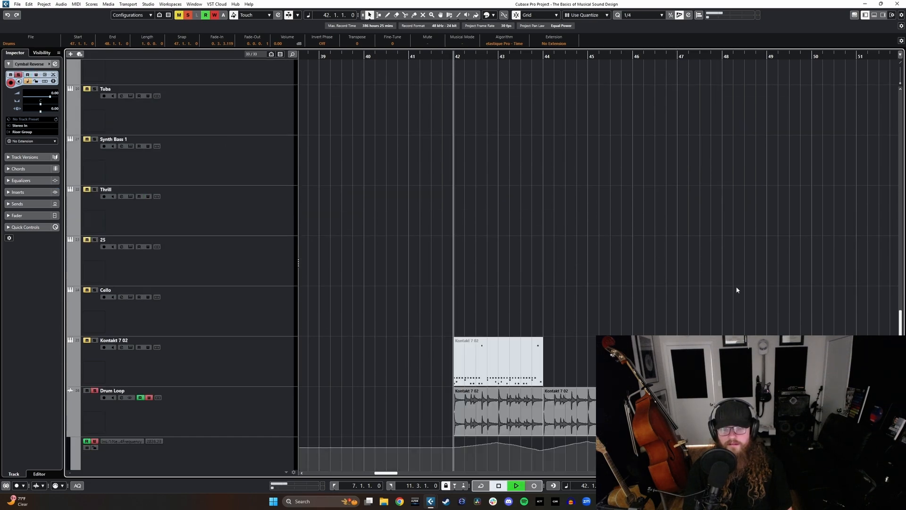
# Step: Listen to the drum loop with the reverse risers from bar 42 until just past bar 48
pyautogui.click(692, 268)
pyautogui.hscroll(2, 686, 267)
pyautogui.scroll(-2, 671, 267)
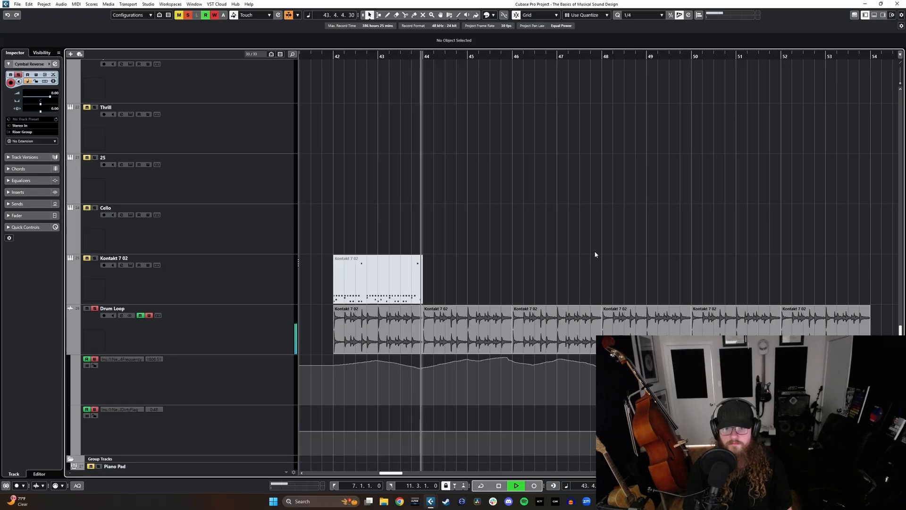
pyautogui.scroll(10, 587, 257)
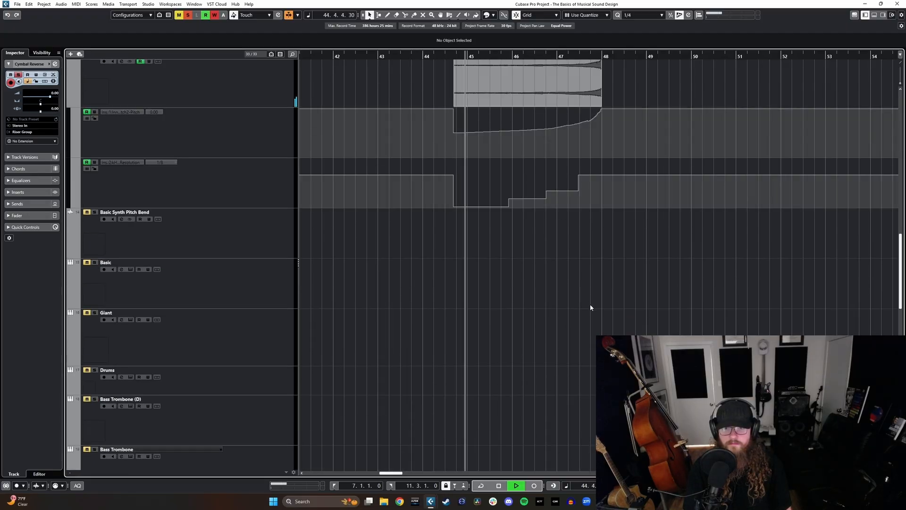
pyautogui.scroll(-7, 590, 305)
pyautogui.scroll(-2, 609, 284)
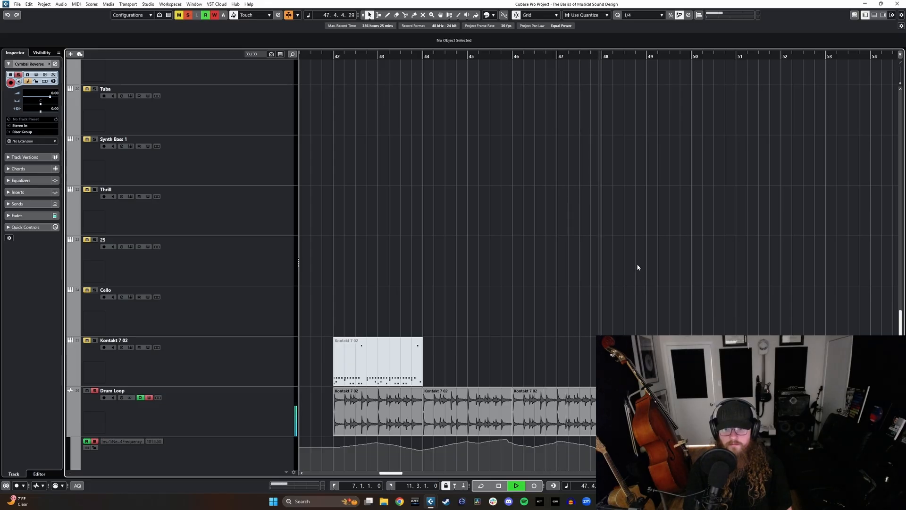
pyautogui.hscroll(1, 636, 264)
pyautogui.scroll(9, 604, 288)
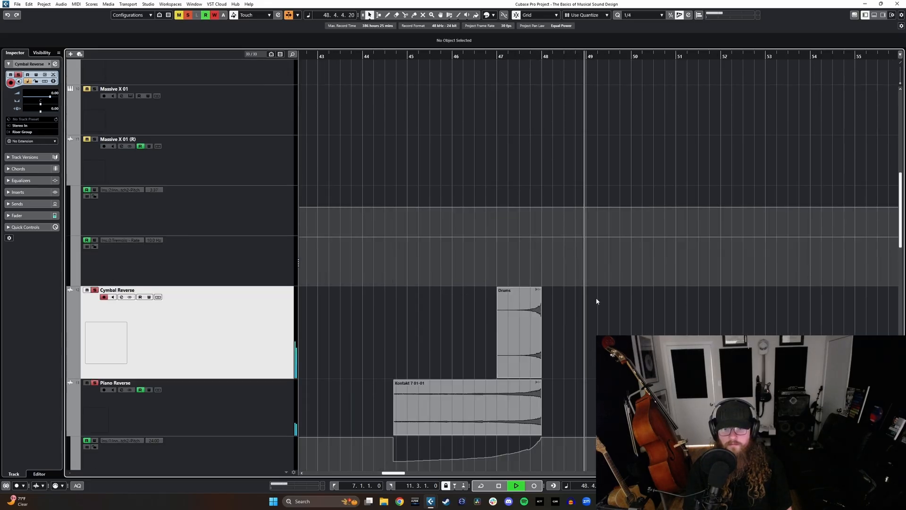
pyautogui.press('space')
# Step: Select the layered Bass Trombone, Tuba, Synth Bass 1, Thrill, 25 and Cello events at bar 11, solo their tracks and duplicate the events
pyautogui.scroll(-12, 596, 304)
pyautogui.scroll(2, 552, 243)
pyautogui.scroll(-5, 553, 251)
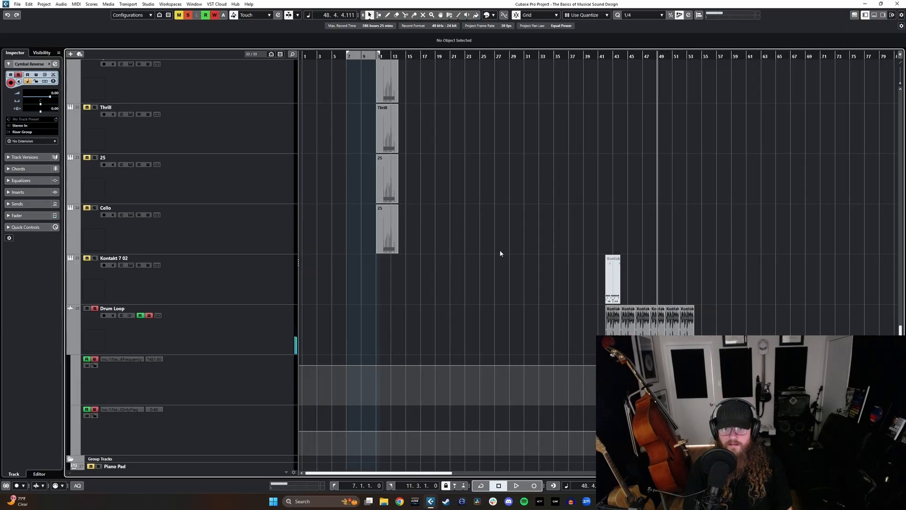
pyautogui.moveTo(438, 235); pyautogui.dragTo(380, 143)
pyautogui.click(244, 125)
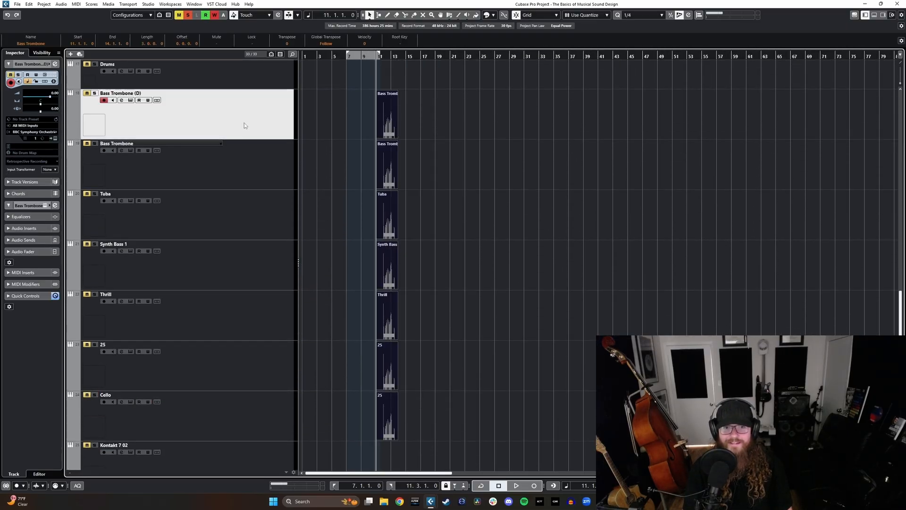
pyautogui.keyDown('shift'); pyautogui.click(272, 189); pyautogui.keyUp('shift')
pyautogui.scroll(3, 408, 231)
pyautogui.hotkey('ctrl', 'd')
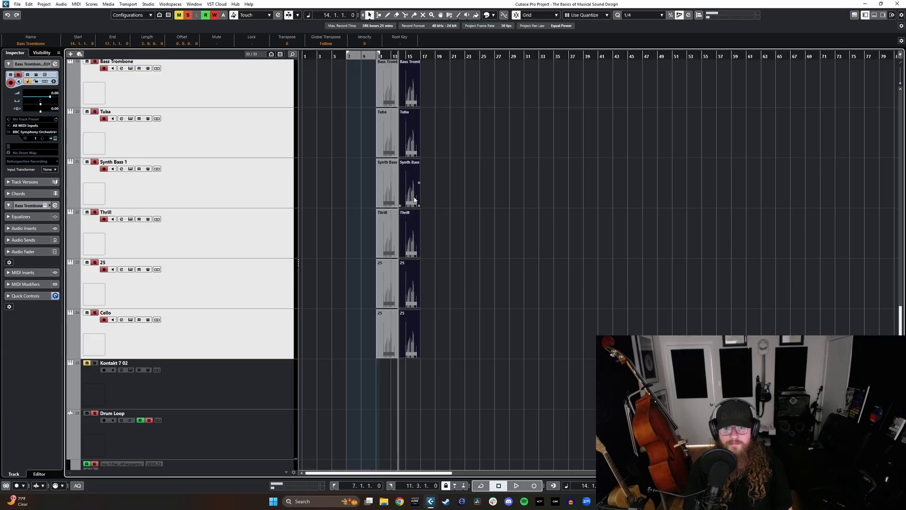
# Step: Move the duplicated layered instrument events to start at bar 47 and play them over the drum loop
pyautogui.moveTo(413, 197); pyautogui.dragTo(657, 243)
pyautogui.scroll(5, 656, 246)
pyautogui.moveTo(675, 161); pyautogui.dragTo(698, 162)
pyautogui.press('space')
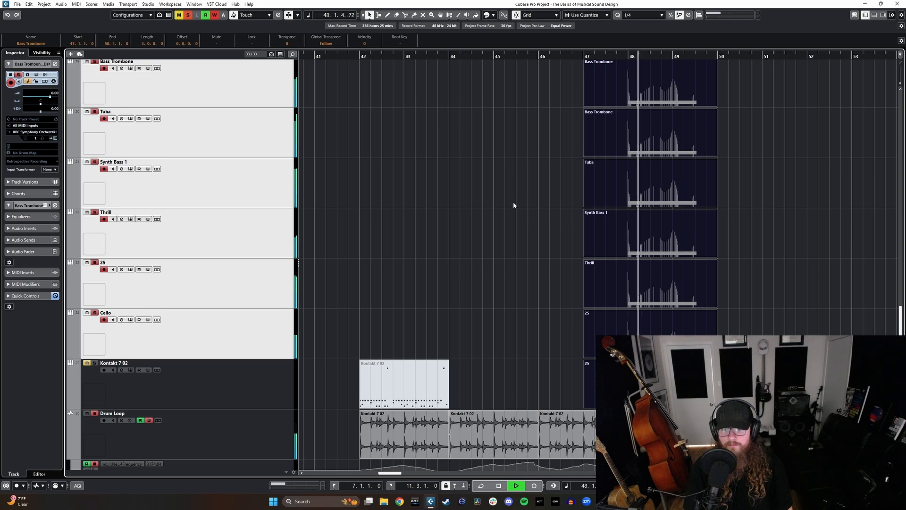
pyautogui.press('space')
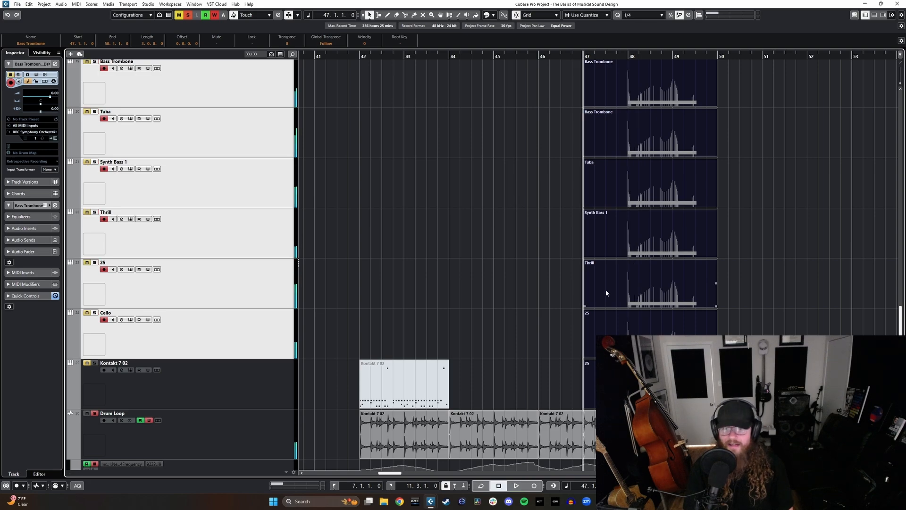
# Step: Remove the copied layered instrument events from the drum loop section
pyautogui.scroll(-3, 514, 277)
pyautogui.hscroll(-3, 514, 277)
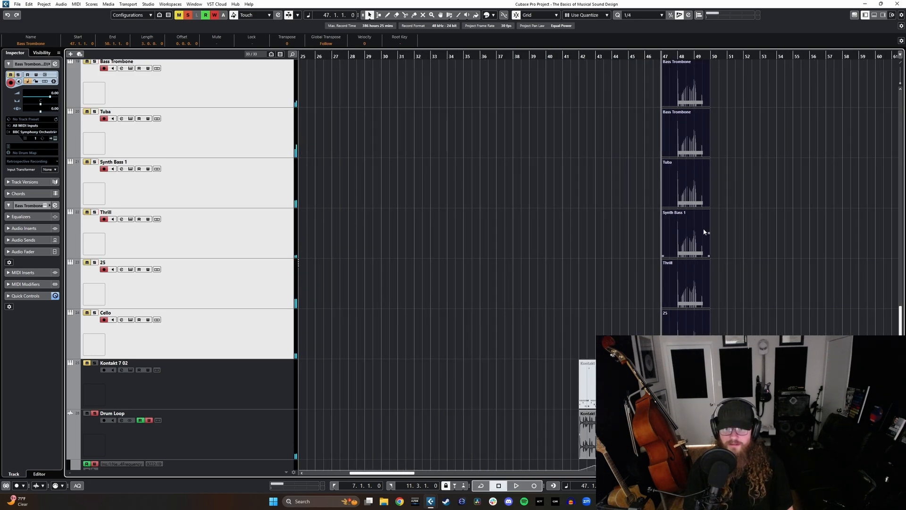
pyautogui.moveTo(702, 234); pyautogui.dragTo(516, 249)
pyautogui.press('l')
pyautogui.hotkey('ctrl', 'z')
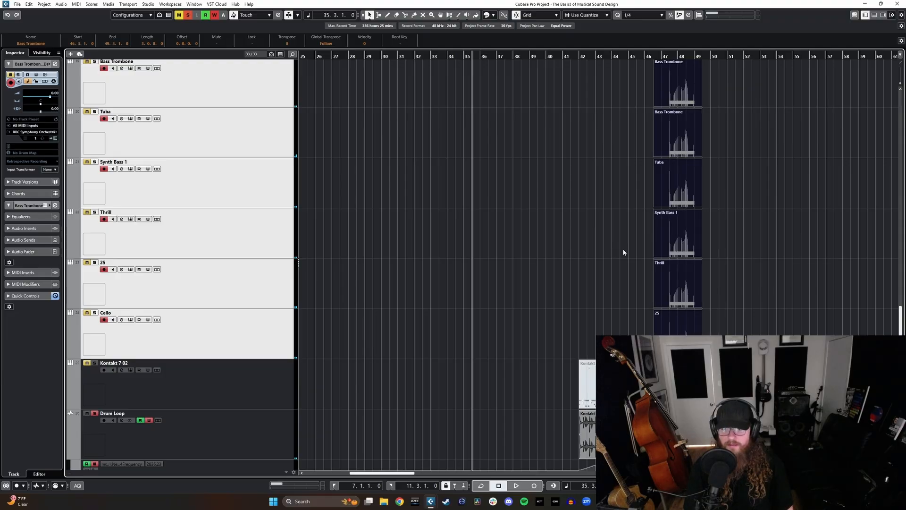
pyautogui.press('l')
pyautogui.click(714, 254)
# Step: Delete the copied Cymbal Reverse and Piano Reverse events ending at bar 48
pyautogui.scroll(6, 714, 254)
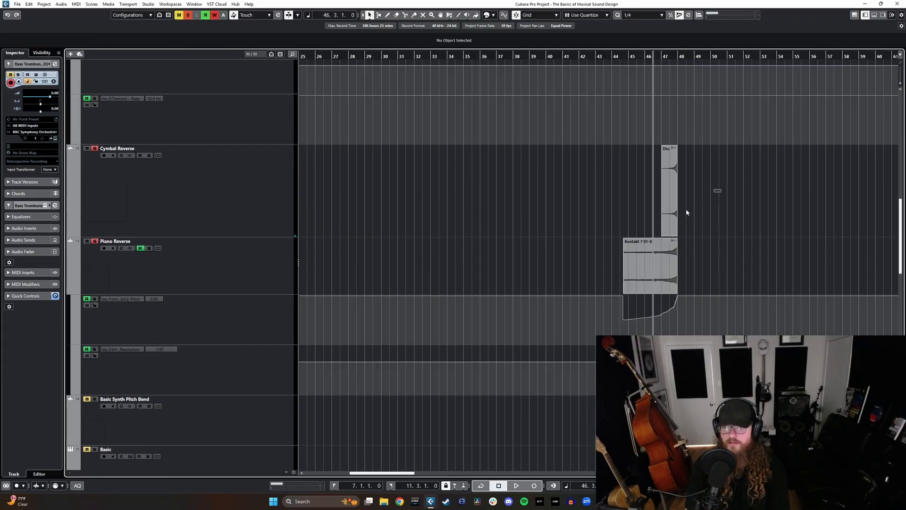
pyautogui.moveTo(686, 209); pyautogui.dragTo(633, 265)
pyautogui.press('l')
pyautogui.press('Delete')
pyautogui.scroll(-12, 633, 266)
pyautogui.scroll(3, 683, 240)
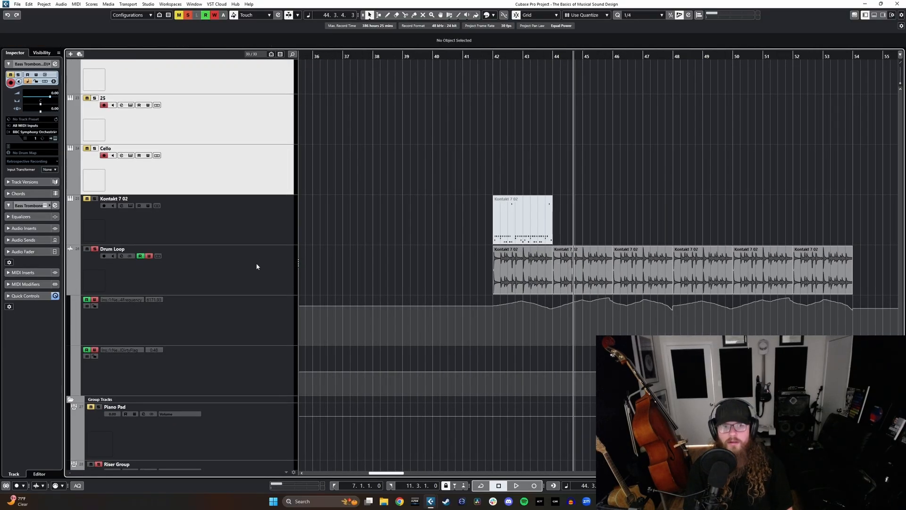
# Step: Play the Drum Loop track from bar 42 and show its mixer channel and inserts below the arrangement
pyautogui.click(257, 265)
pyautogui.hscroll(3, 656, 210)
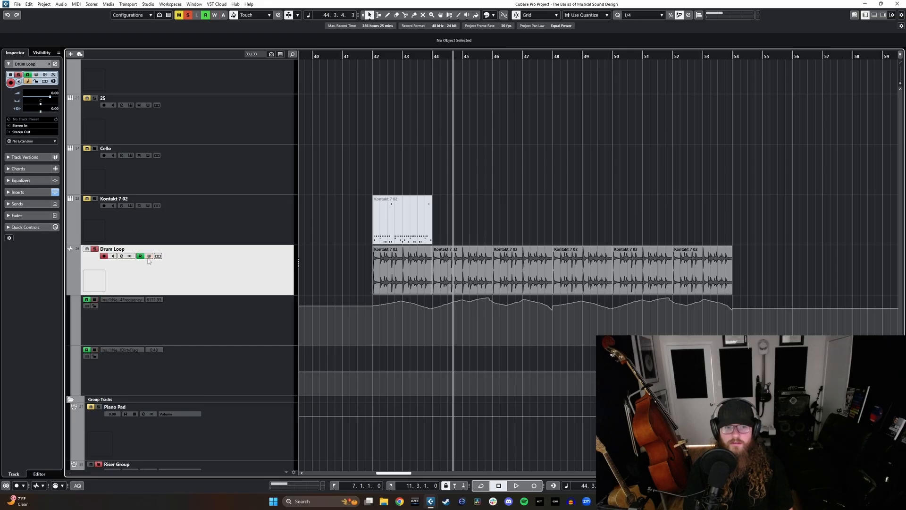
pyautogui.moveTo(371, 58); pyautogui.dragTo(373, 65)
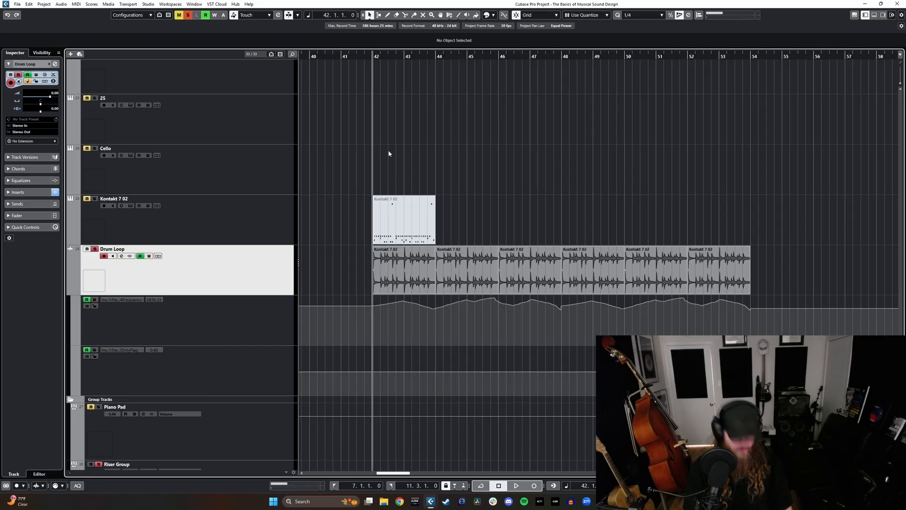
pyautogui.press('F3')
pyautogui.press('space')
pyautogui.click(865, 4)
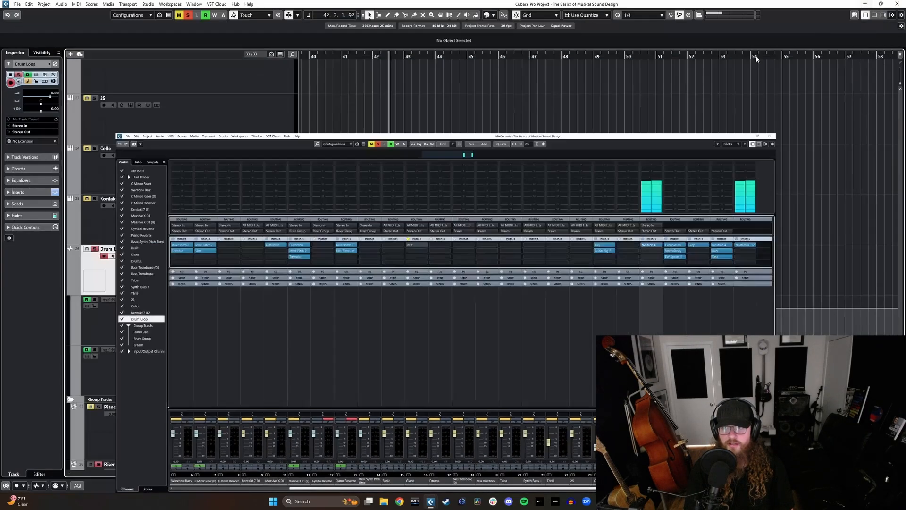
pyautogui.scroll(-2, 534, 179)
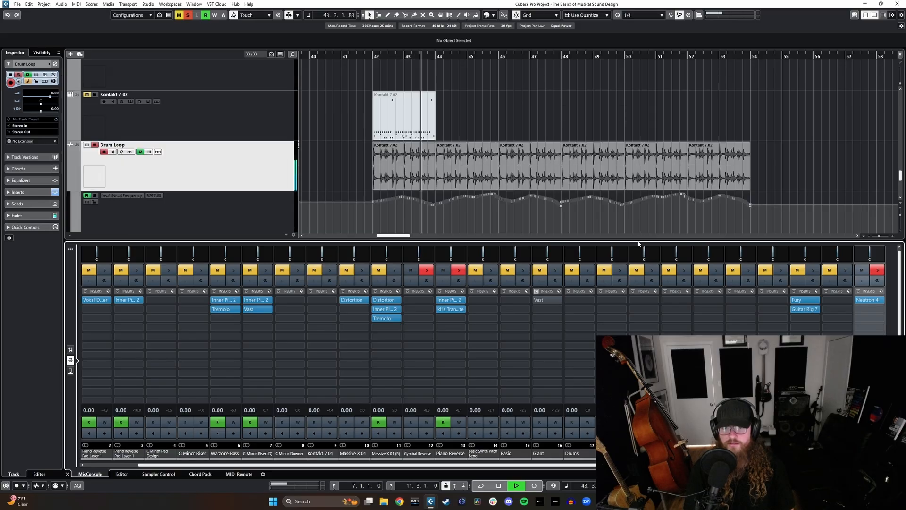
# Step: Review the Neutron 4 equalizer on the Drum Loop channel, then close it and stop playback
pyautogui.click(866, 301)
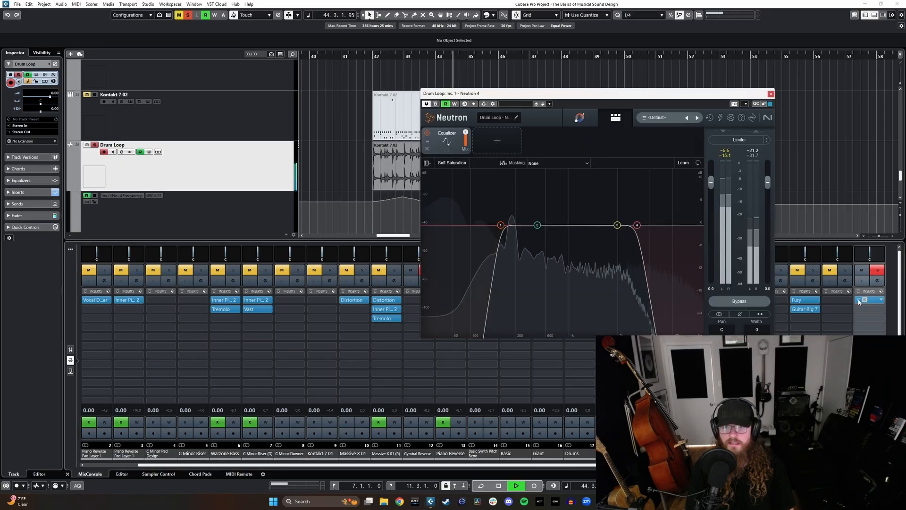
pyautogui.click(771, 94)
pyautogui.press('space')
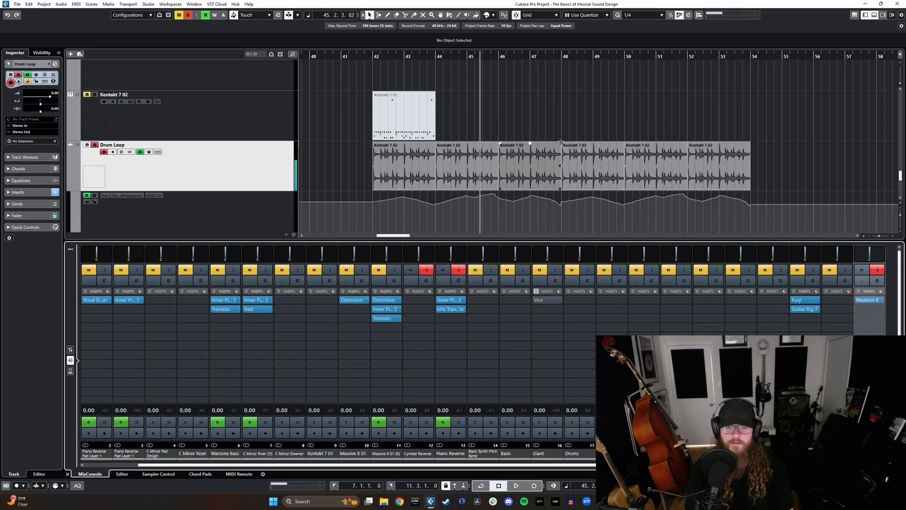
# Step: Add kHs Trance Gate as the second insert on the Drum Loop channel
pyautogui.click(365, 73)
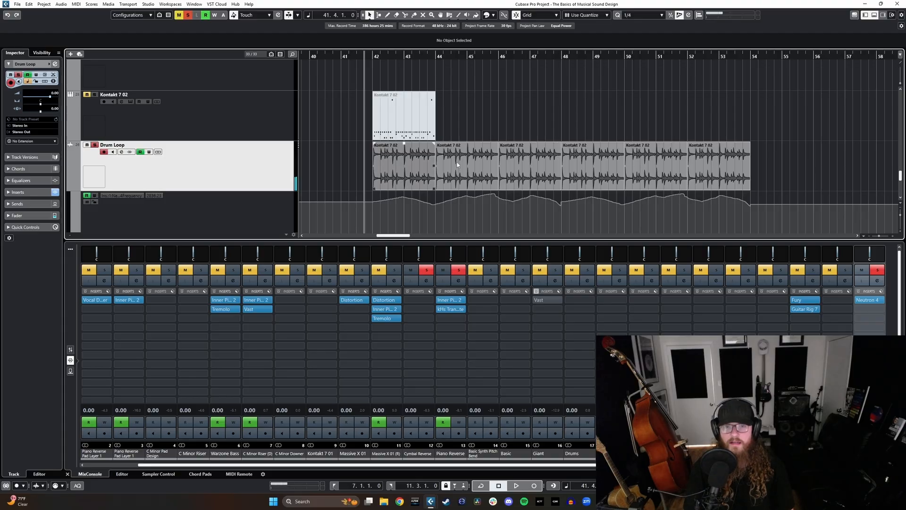
pyautogui.click(874, 319)
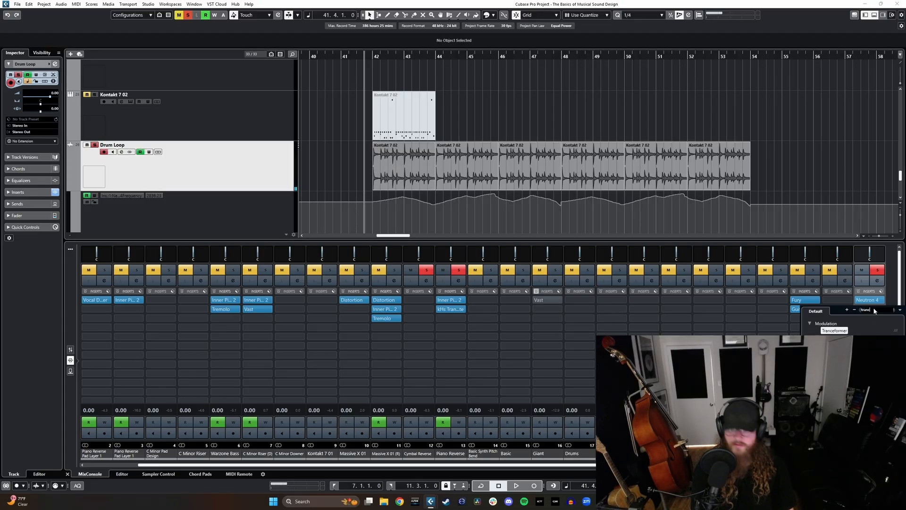
pyautogui.click(837, 338)
pyautogui.moveTo(445, 140); pyautogui.dragTo(570, 143)
# Step: Play the gated drum loop from bar 42 and set the Trance Gate resolution to 1/16T
pyautogui.click(334, 55)
pyautogui.click(553, 230)
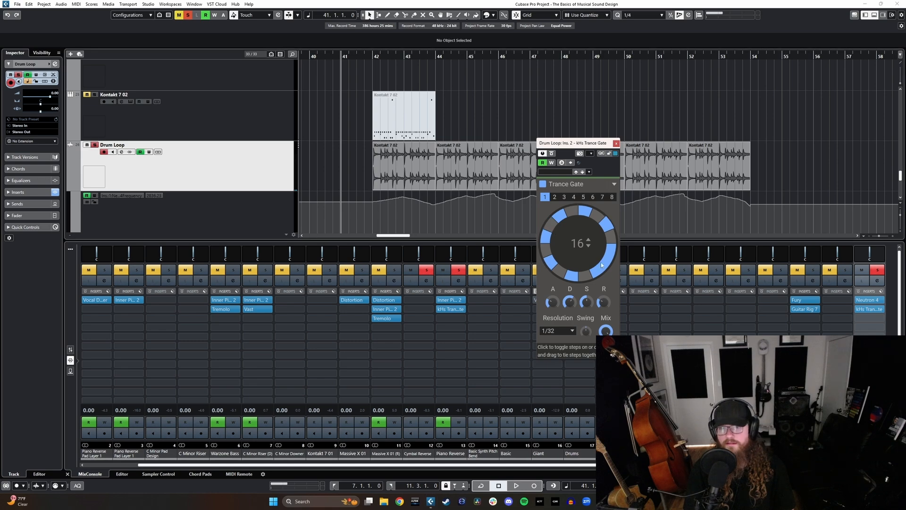
pyautogui.click(371, 55)
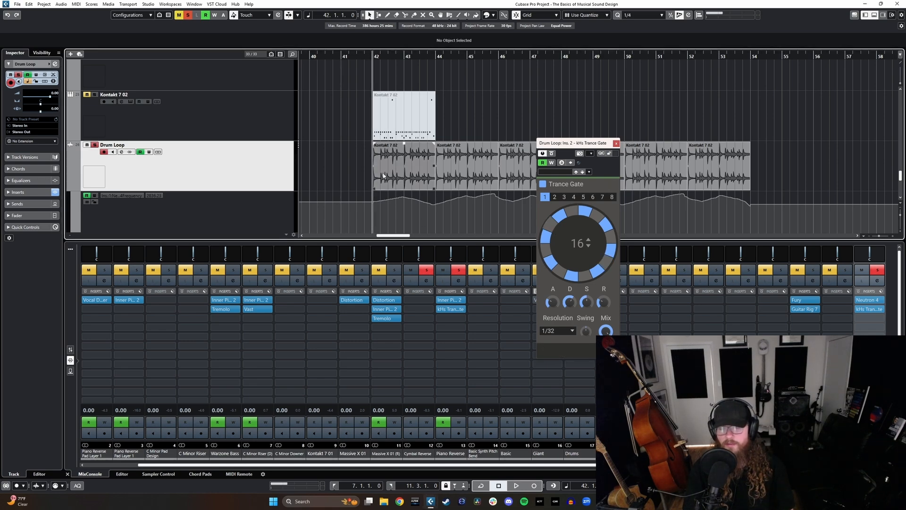
pyautogui.press('space')
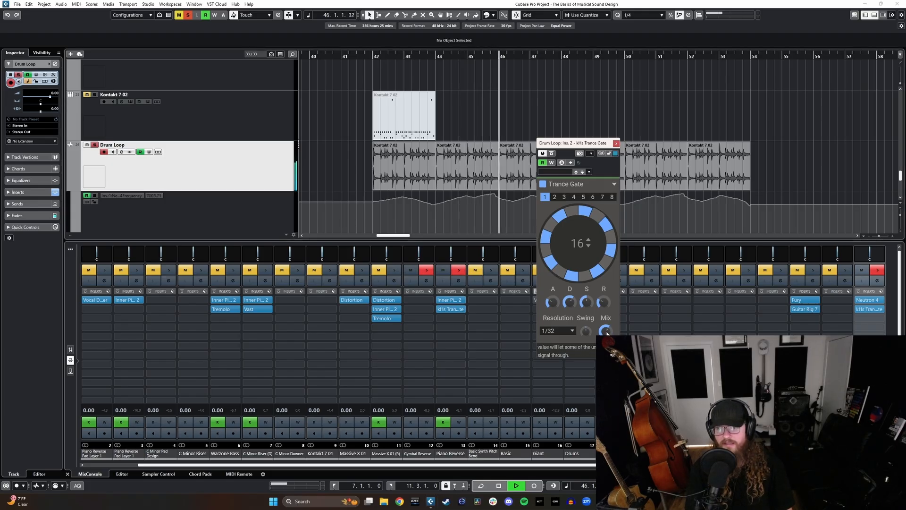
pyautogui.click(557, 331)
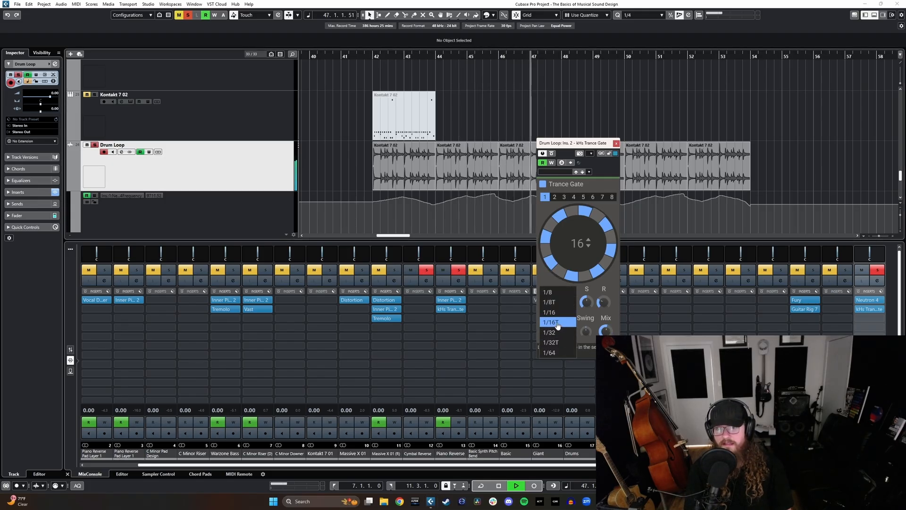
pyautogui.click(552, 318)
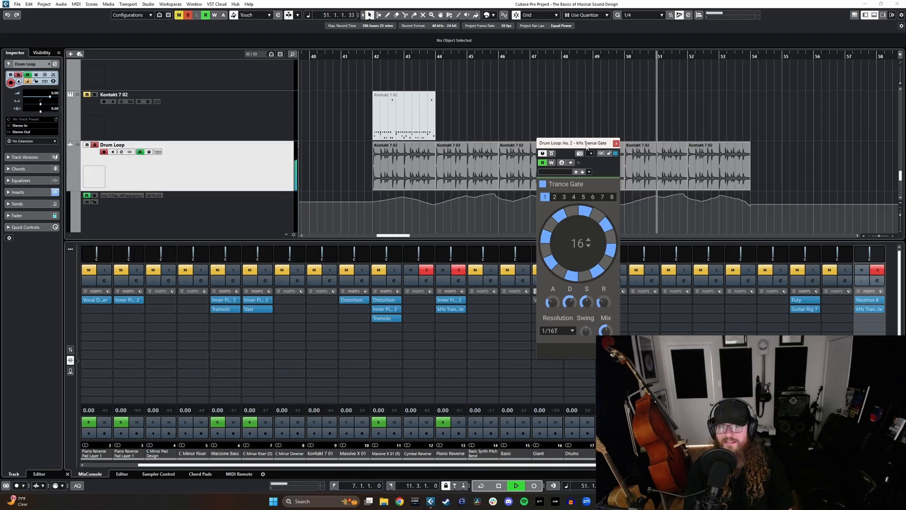
pyautogui.moveTo(586, 147); pyautogui.dragTo(477, 153)
pyautogui.press('space')
pyautogui.click(506, 151)
# Step: Add the Fury distortion as the third insert on the Drum Loop channel
pyautogui.click(873, 318)
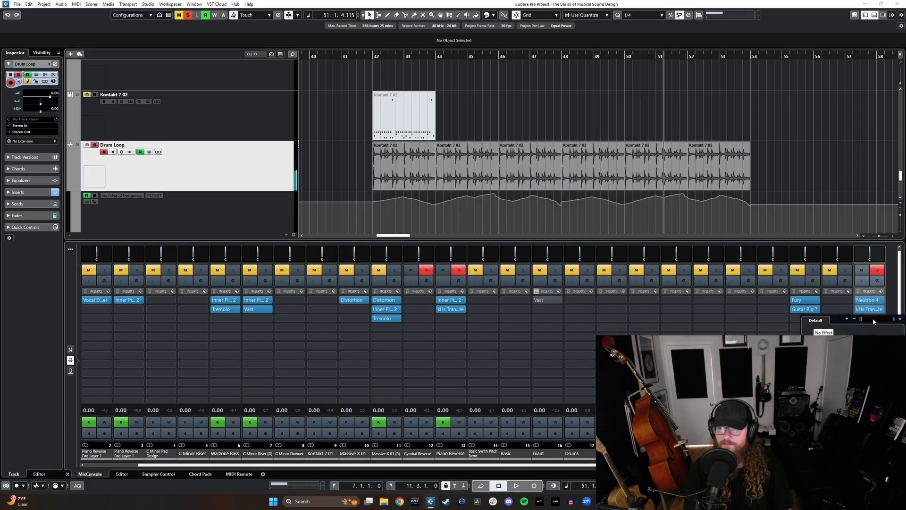
pyautogui.write('fury')
pyautogui.press('Return')
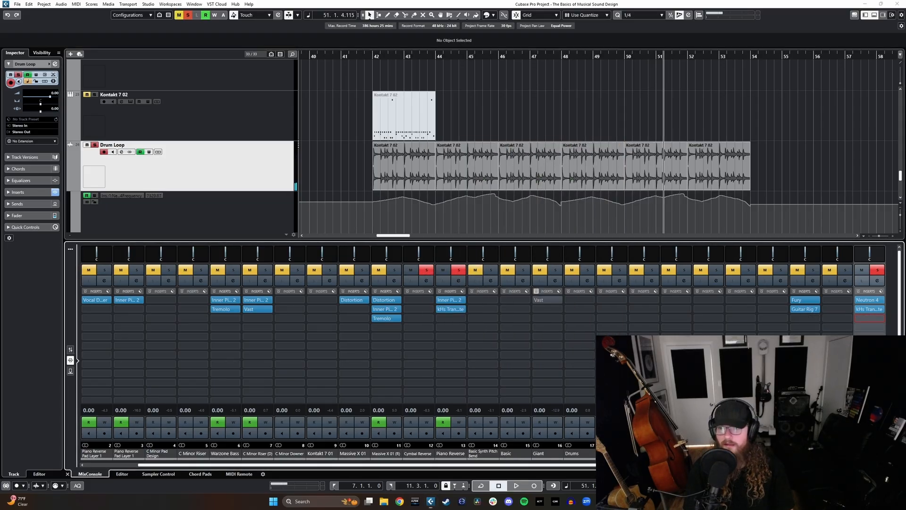
pyautogui.moveTo(383, 205); pyautogui.dragTo(297, 165)
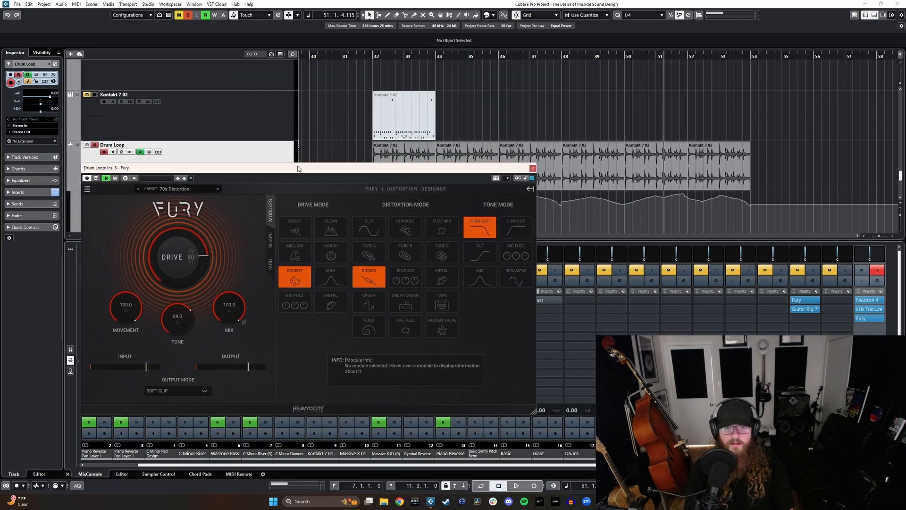
# Step: Open Fury's modulation sequence and randomize its values
pyautogui.click(270, 265)
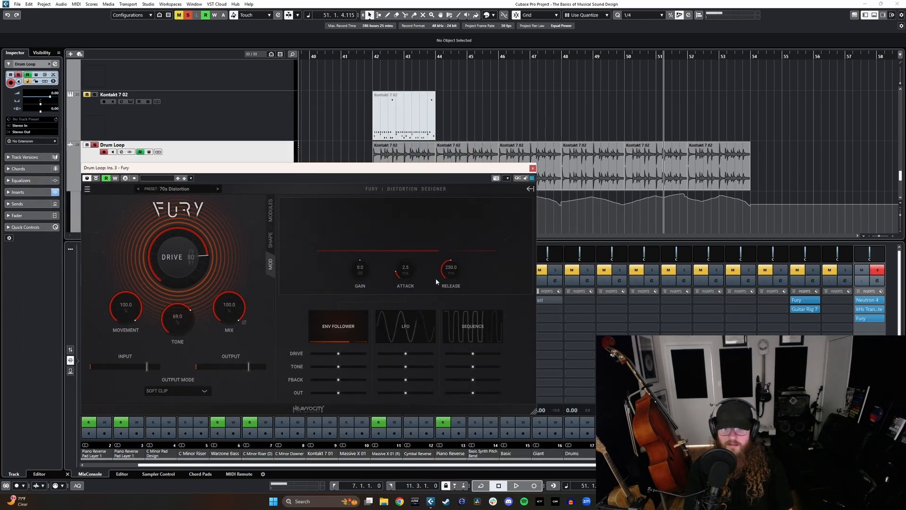
pyautogui.click(488, 322)
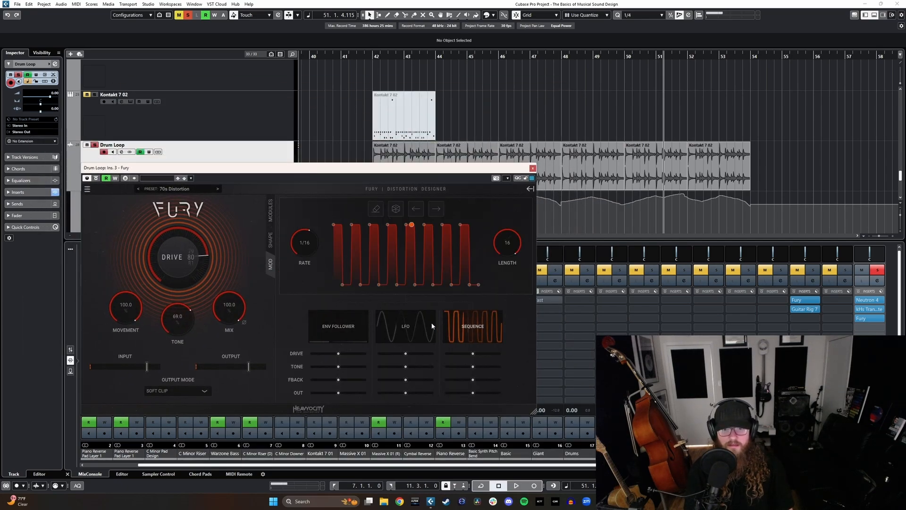
pyautogui.click(395, 214)
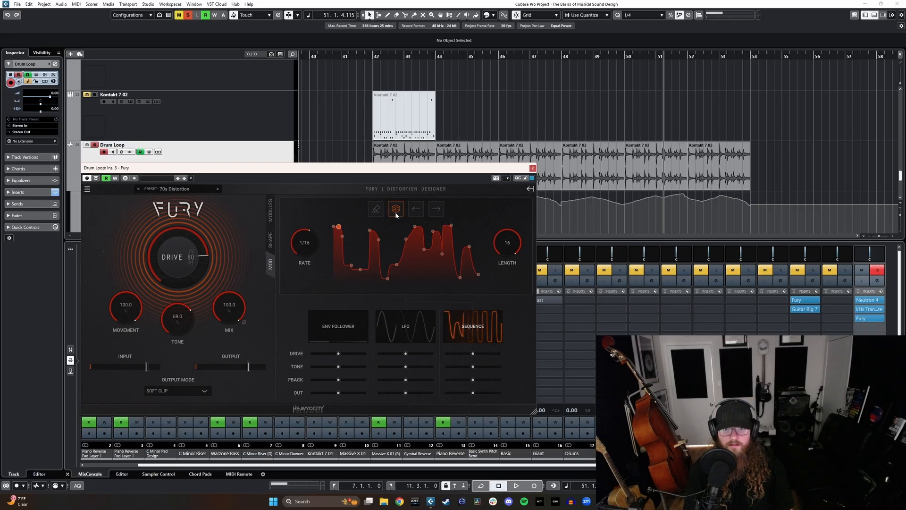
# Step: Play the loop from bar 42 and set Fury's Mix to 9.6% and Movement to 100%
pyautogui.click(384, 87)
pyautogui.press('space')
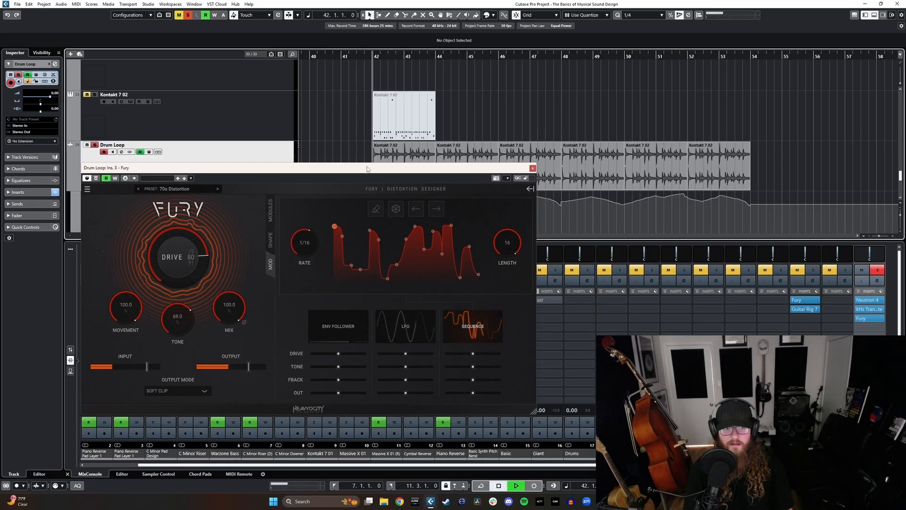
pyautogui.moveTo(132, 312); pyautogui.dragTo(135, 352)
pyautogui.moveTo(231, 308); pyautogui.dragTo(236, 381)
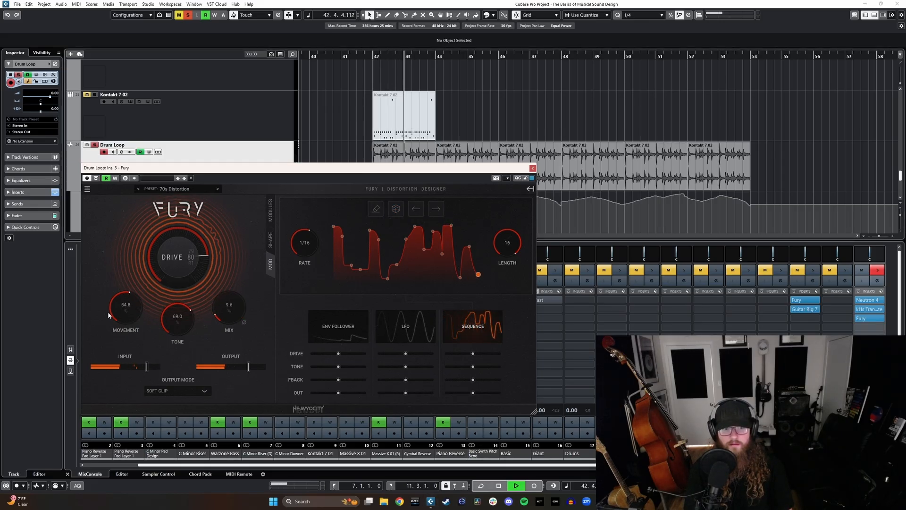
pyautogui.moveTo(113, 311); pyautogui.dragTo(143, 265)
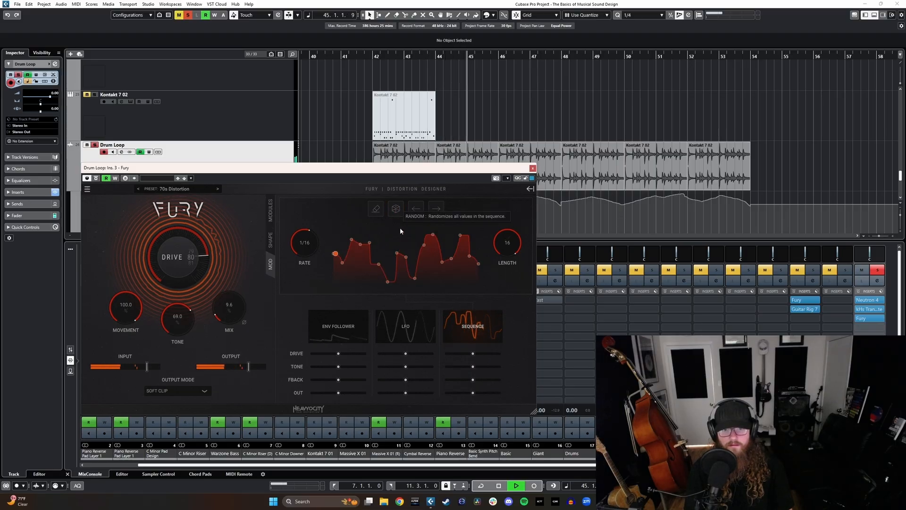
# Step: Offset the Drive, Tone, FBack and Out modulation amounts for Fury's sequence, LFO and envelope follower
pyautogui.moveTo(472, 354); pyautogui.dragTo(458, 393)
pyautogui.click(405, 325)
pyautogui.moveTo(405, 353); pyautogui.dragTo(384, 393)
pyautogui.moveTo(338, 353); pyautogui.dragTo(356, 392)
pyautogui.click(342, 333)
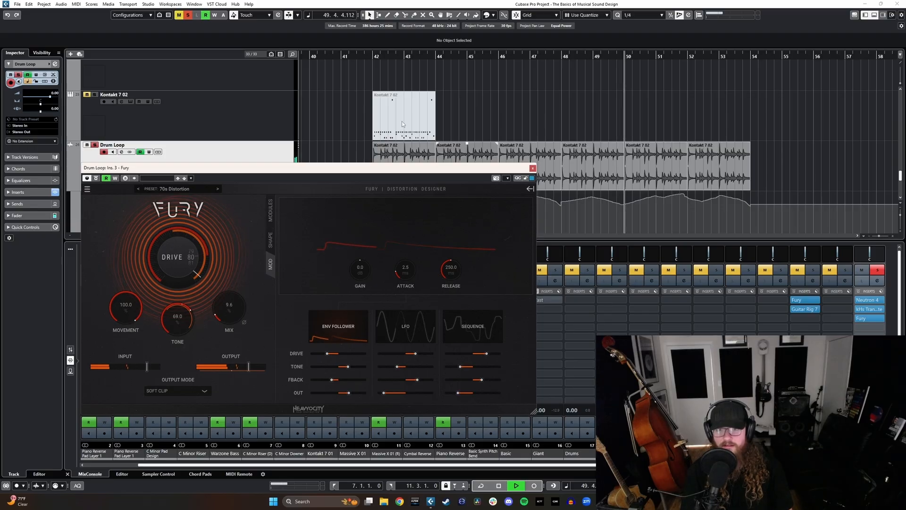
# Step: Audition the Fury modulation from bar 42, close the plug-in and bypass Fury on the Drum Loop channel
pyautogui.click(373, 57)
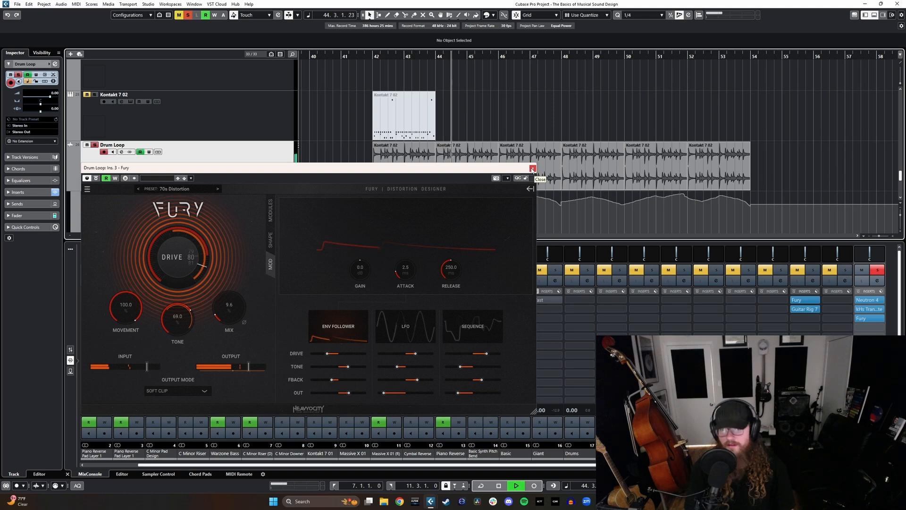
pyautogui.click(533, 169)
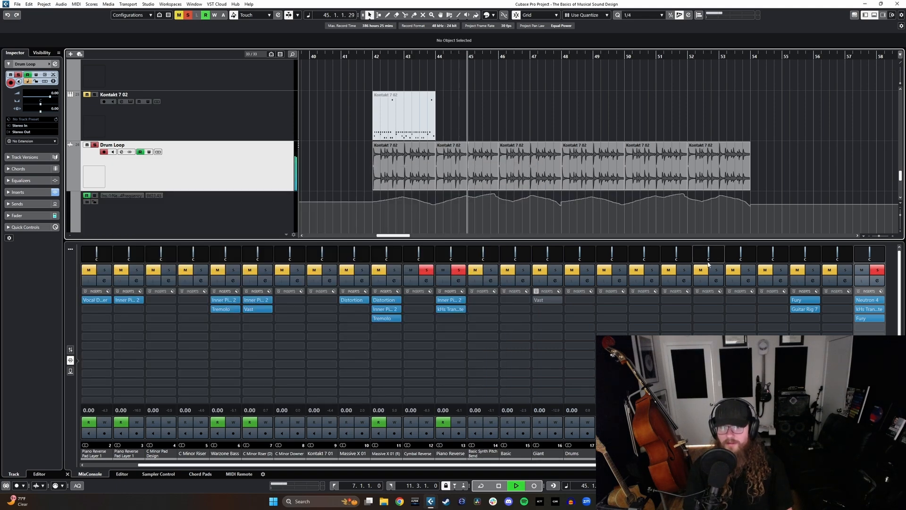
pyautogui.press('space')
pyautogui.click(858, 323)
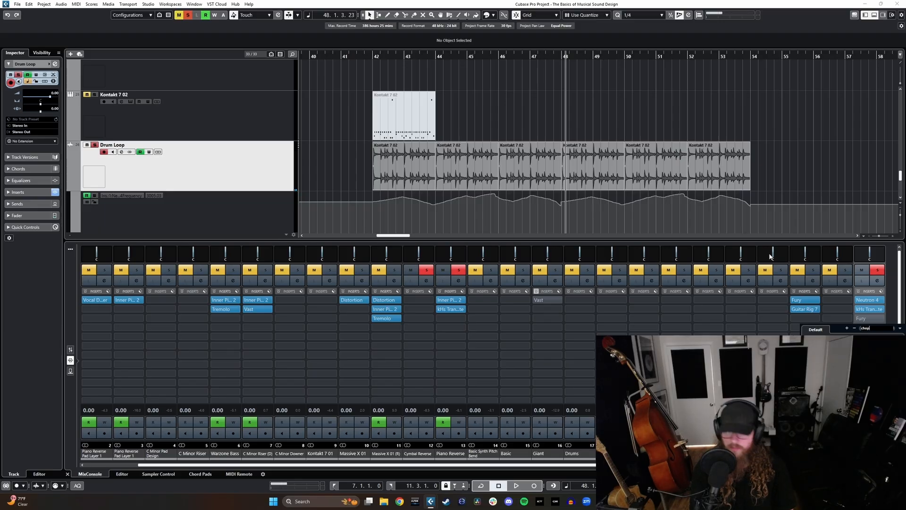
# Step: Add Chopper with tempo sync off and Tremolo as the fourth and fifth inserts on the Drum Loop channel
pyautogui.press('Return')
pyautogui.press('space')
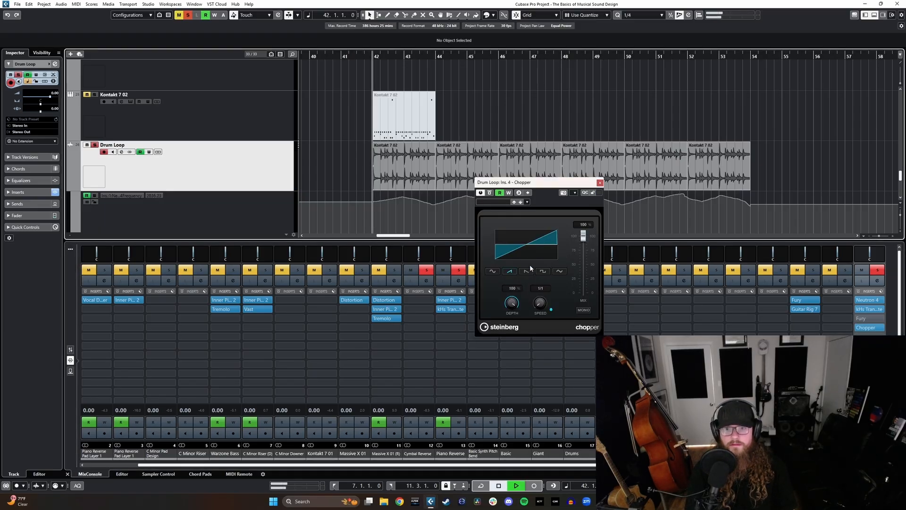
pyautogui.click(551, 310)
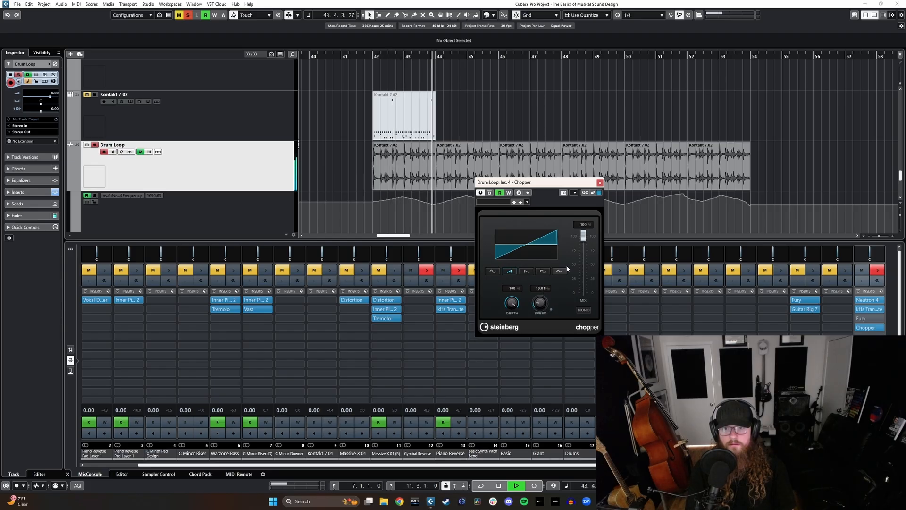
pyautogui.click(600, 182)
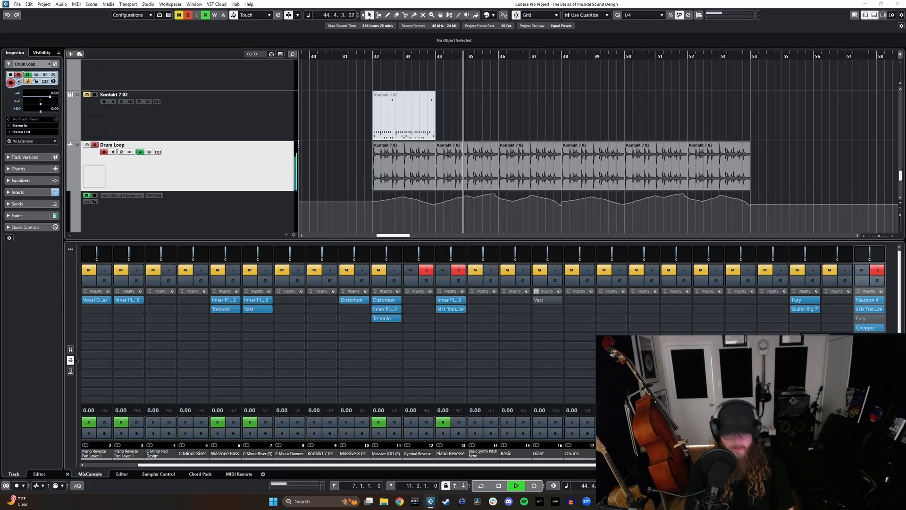
pyautogui.press('Return')
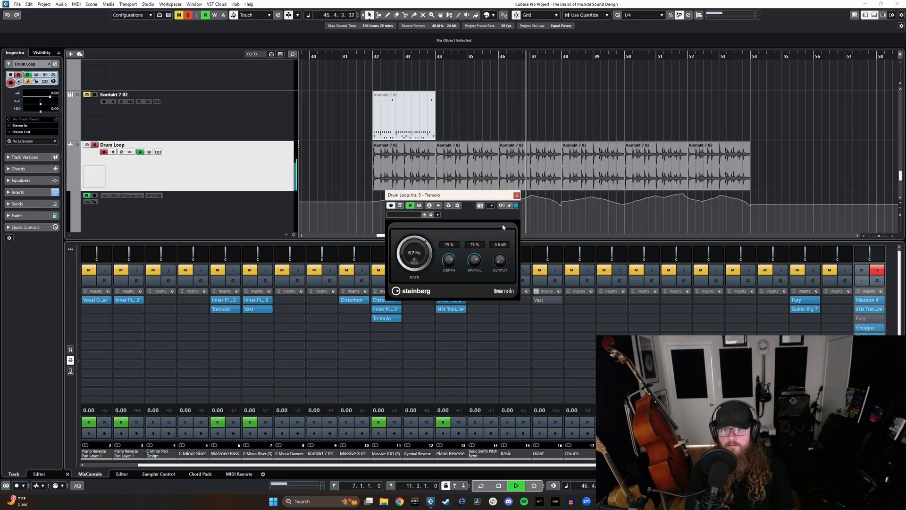
pyautogui.click(517, 195)
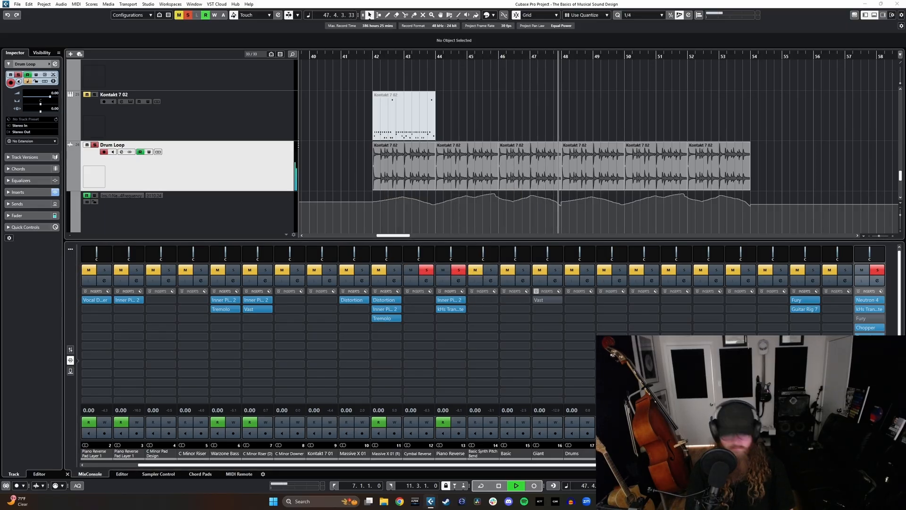
# Step: Add Distortion as the sixth Drum Loop insert and set Boost to 0.6 and Feedback to 3.2 while playing from bar 42
pyautogui.press('Return')
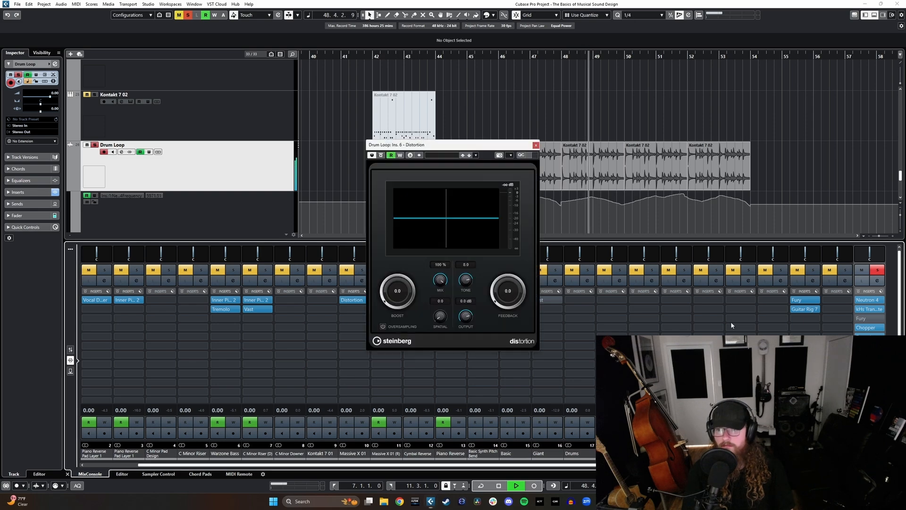
pyautogui.click(374, 56)
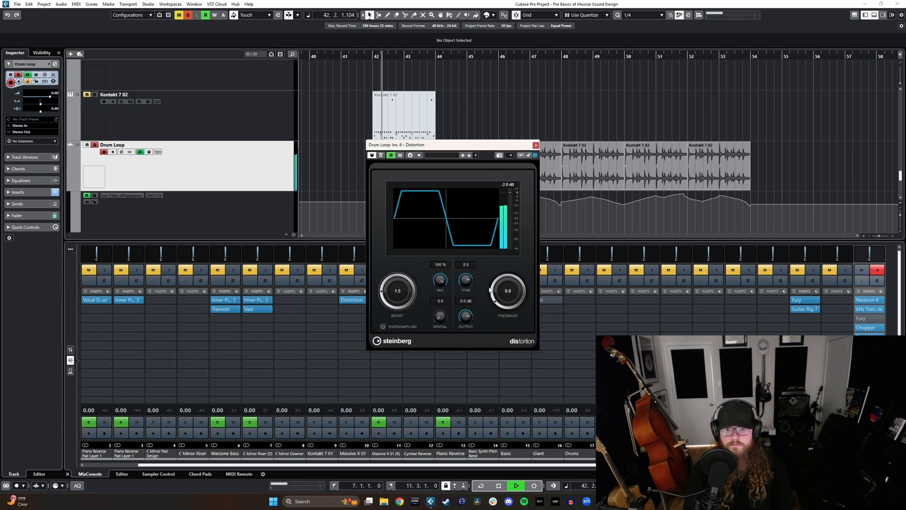
pyautogui.click(536, 146)
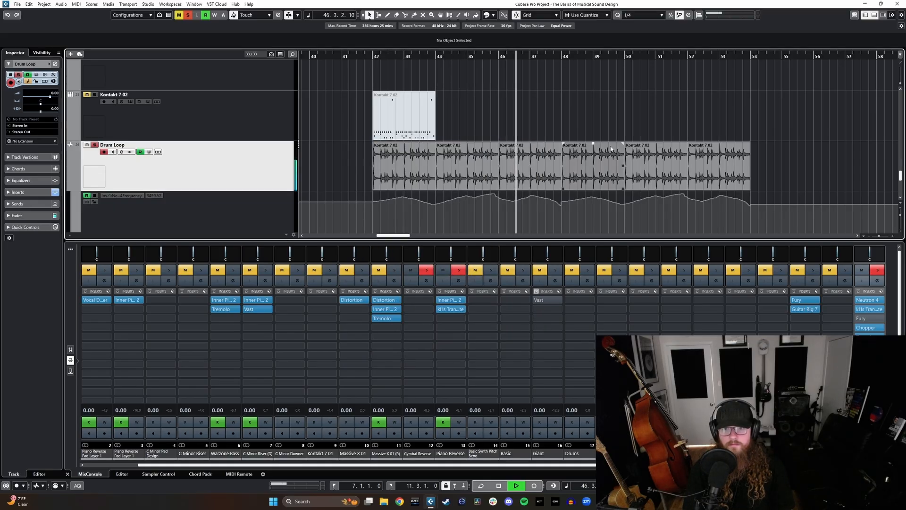
pyautogui.click(405, 181)
pyautogui.press('space')
pyautogui.doubleClick(413, 179)
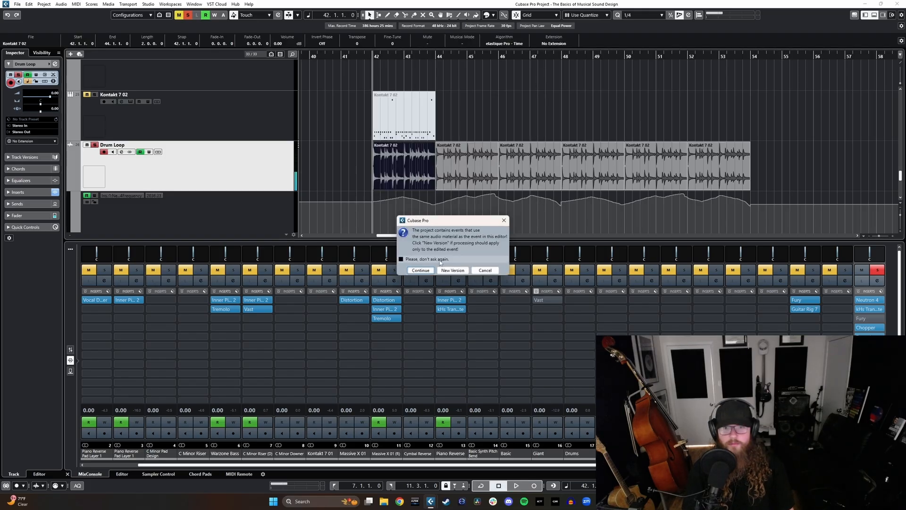
pyautogui.click(445, 272)
pyautogui.doubleClick(506, 166)
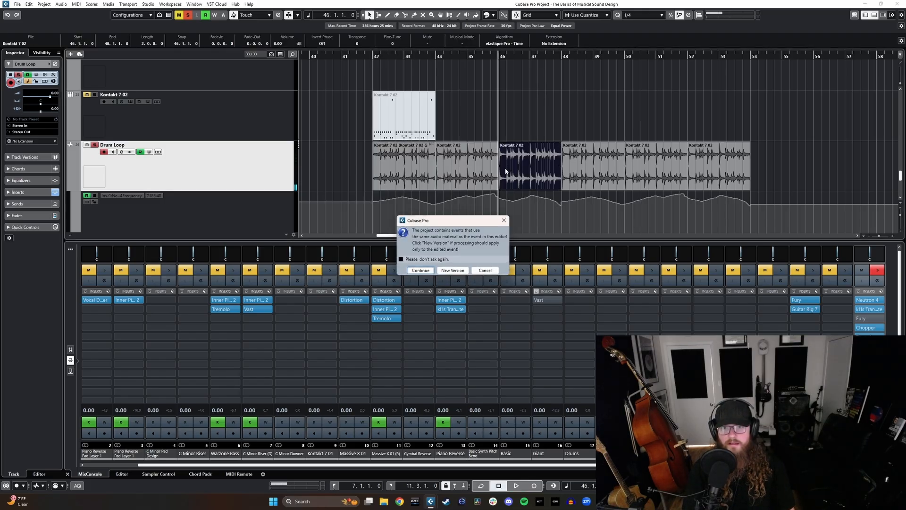
pyautogui.click(486, 272)
pyautogui.hotkey('ctrl', 'z')
# Step: Create separately processed new versions of the Drum Loop events at bars 44 and 48
pyautogui.click(444, 179)
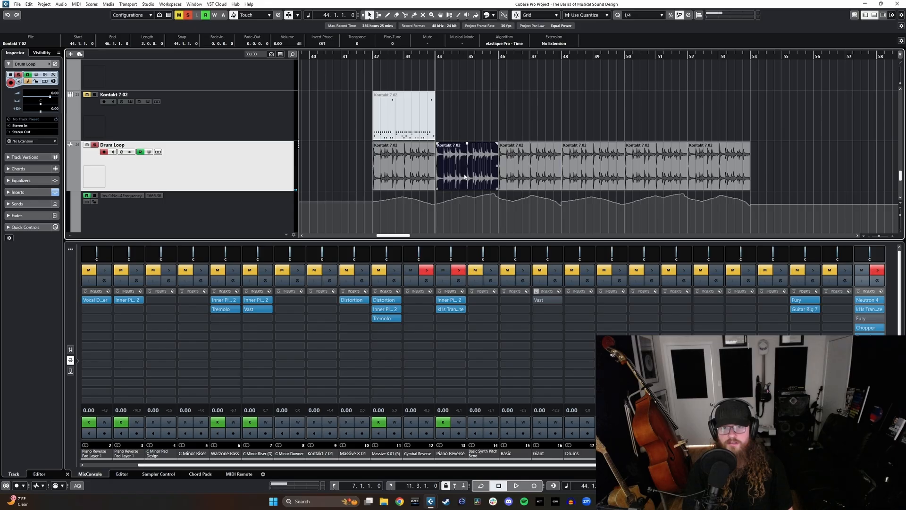
pyautogui.doubleClick(531, 166)
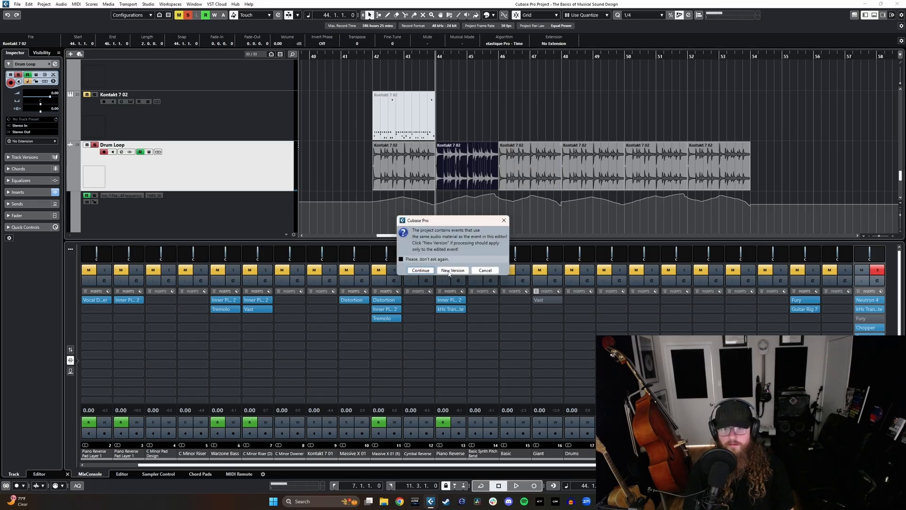
pyautogui.click(446, 272)
pyautogui.click(578, 184)
pyautogui.doubleClick(578, 184)
pyautogui.click(448, 273)
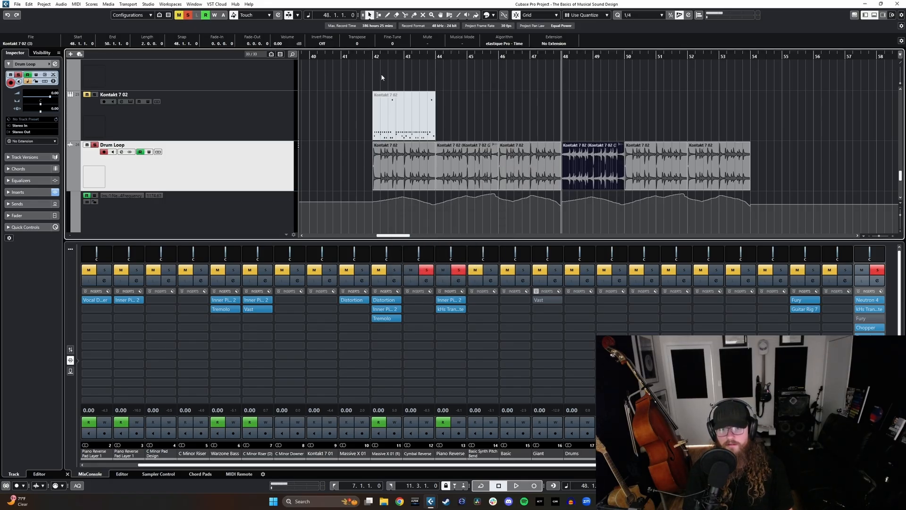
# Step: Play the drum loop from bar 42 to audition the new event versions with the insert chain
pyautogui.press('space')
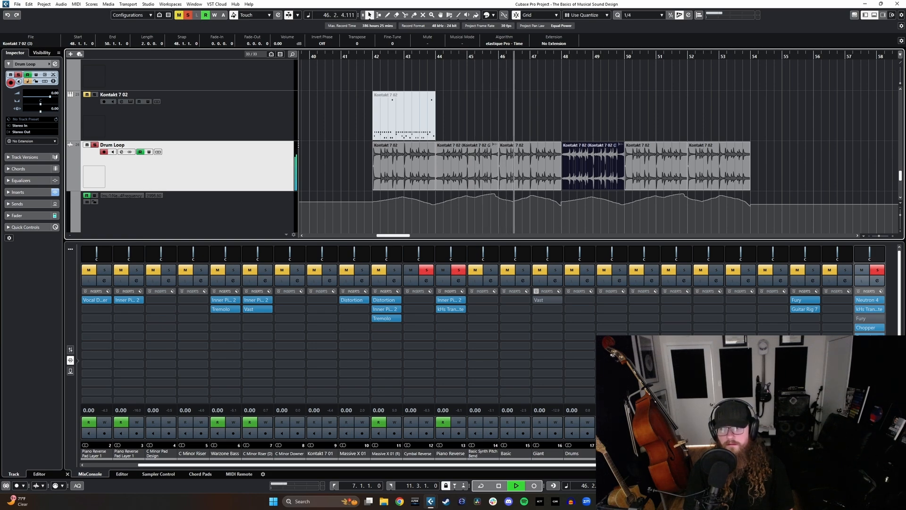
pyautogui.press('space')
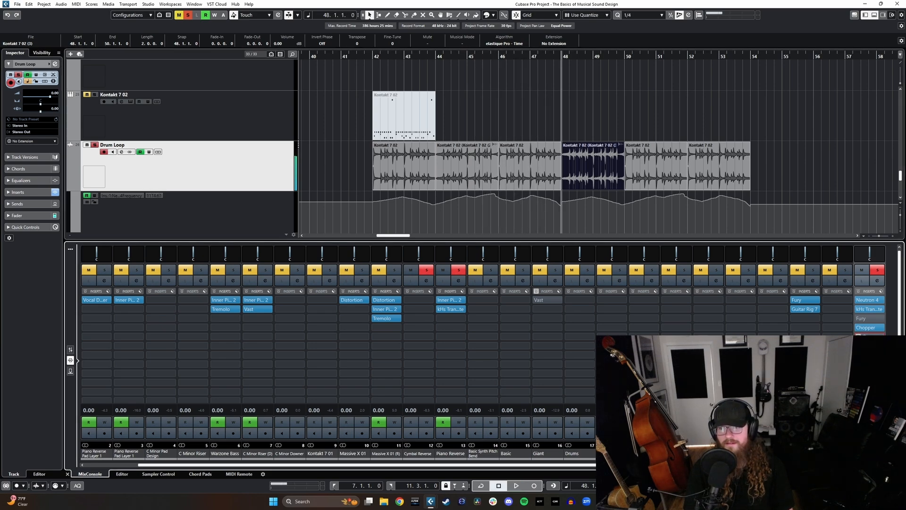
pyautogui.click(373, 56)
pyautogui.press('space')
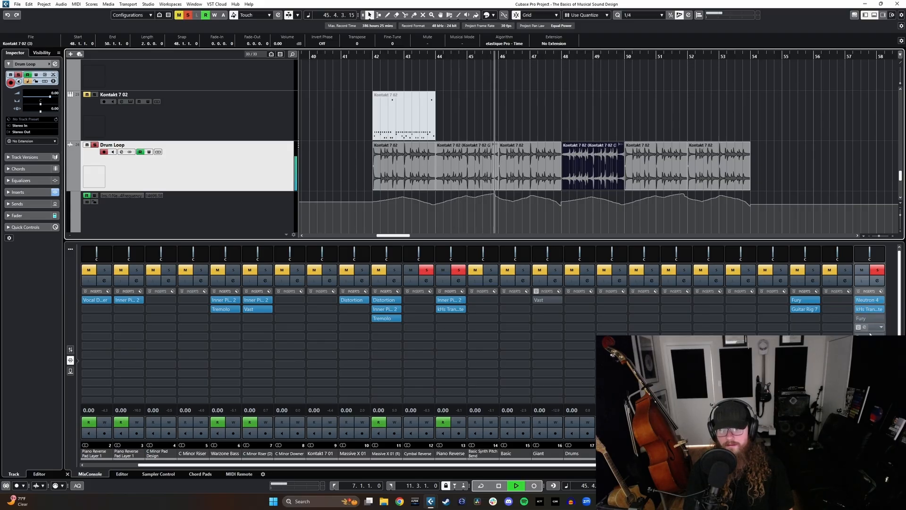
# Step: Bypass Chopper and add a second Trance Gate at 1/32 resolution as the seventh insert on the Drum Loop channel
pyautogui.click(870, 332)
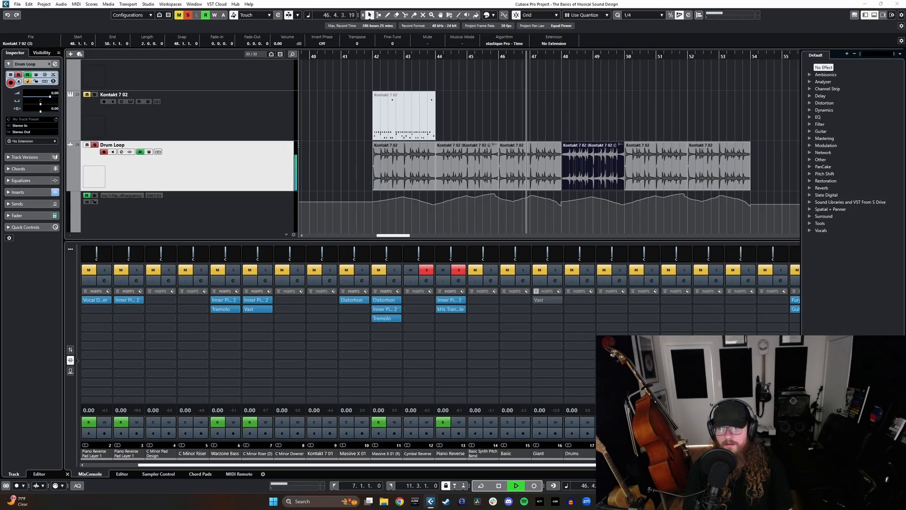
pyautogui.write('tra')
pyautogui.click(842, 138)
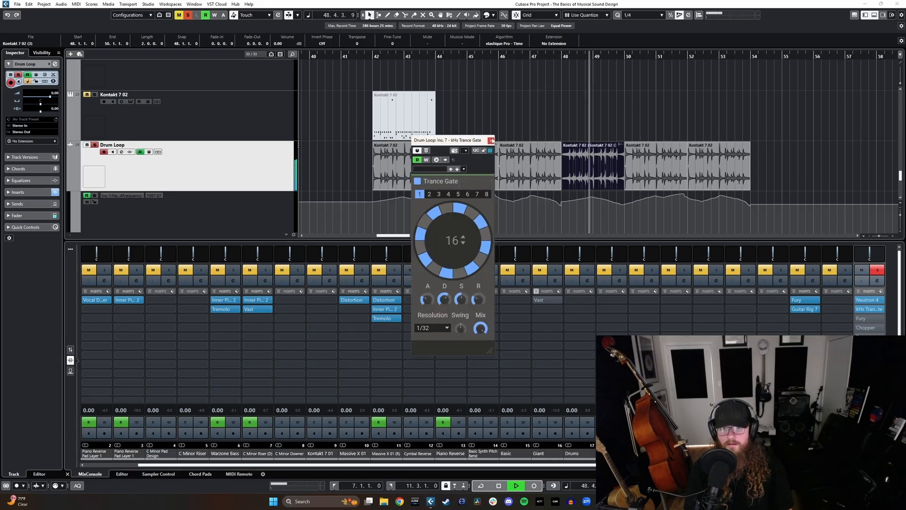
pyautogui.click(491, 140)
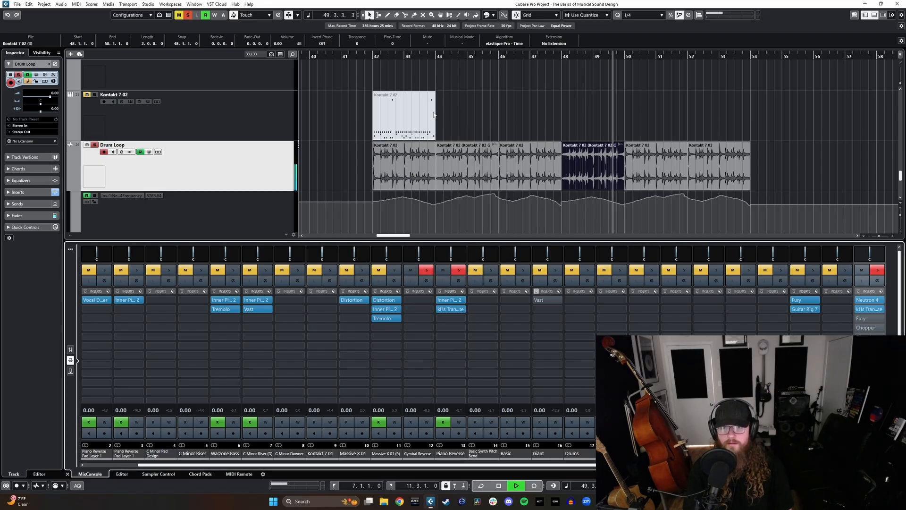
# Step: Play the loop from bar 42 and add Inner Pitch 2 as the eighth insert on the Drum Loop channel
pyautogui.click(370, 57)
pyautogui.click(882, 309)
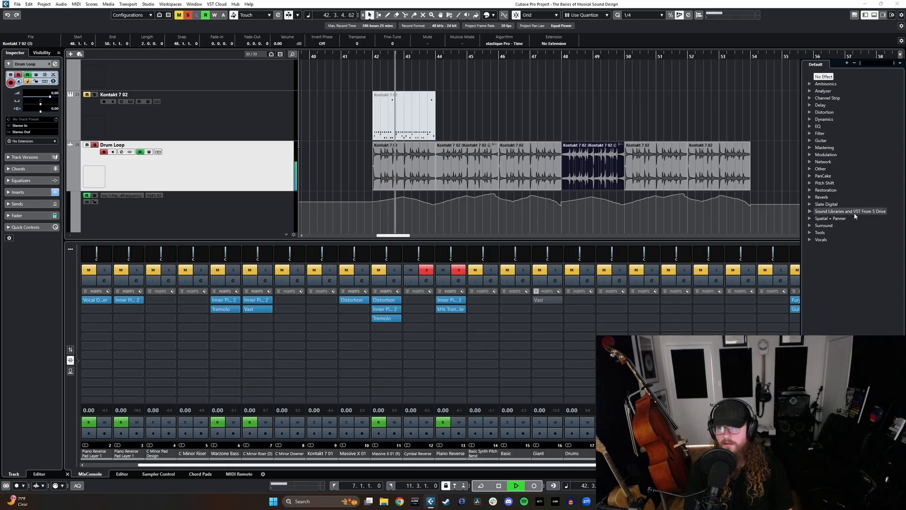
pyautogui.click(810, 183)
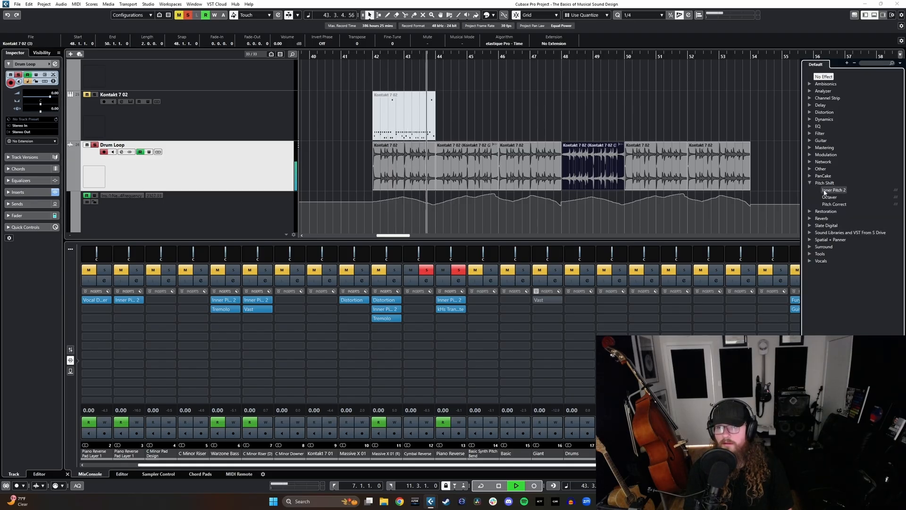
pyautogui.click(825, 191)
# Step: Record Formant automation from Inner Pitch 2 while the drum loop plays up to about bar 50, and close the plug-in
pyautogui.click(357, 57)
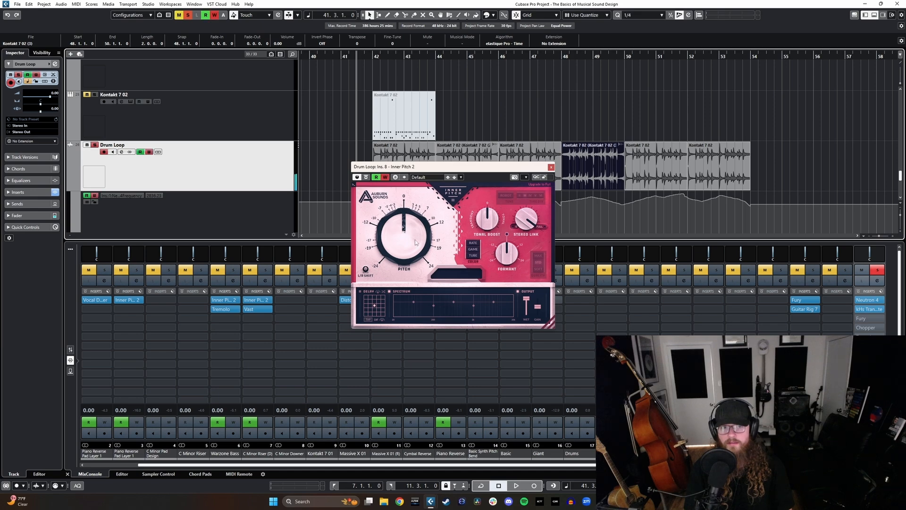
pyautogui.moveTo(509, 258)
pyautogui.mouseDown()
pyautogui.moveTo(511, 247)
pyautogui.moveTo(514, 282)
pyautogui.moveTo(518, 252)
pyautogui.mouseUp()
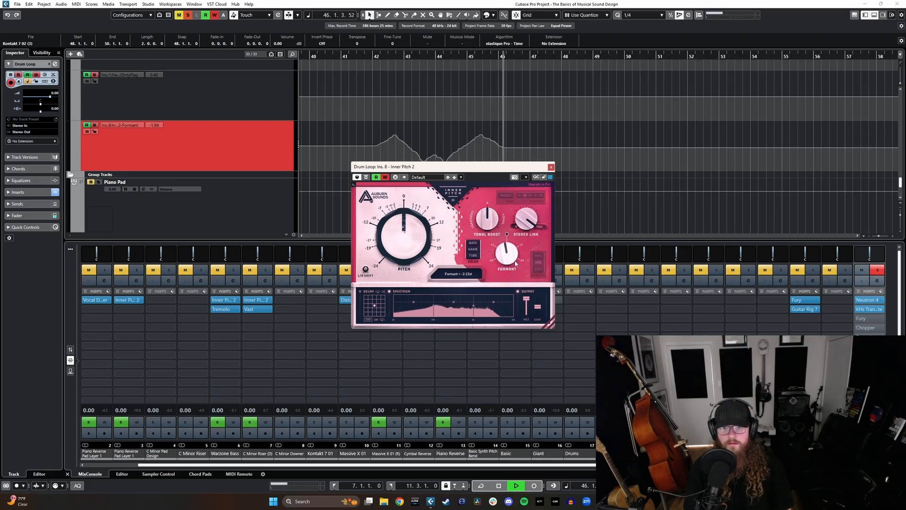
pyautogui.moveTo(510, 250)
pyautogui.mouseDown()
pyautogui.moveTo(509, 270)
pyautogui.moveTo(511, 245)
pyautogui.mouseUp()
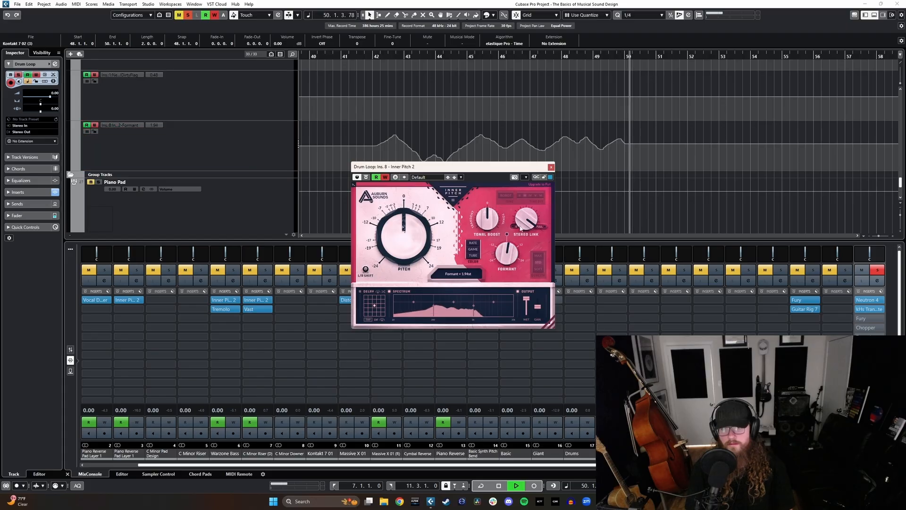
pyautogui.click(551, 167)
# Step: Play the loop from bar 42 and examine its recorded Formant automation curve
pyautogui.scroll(3, 387, 72)
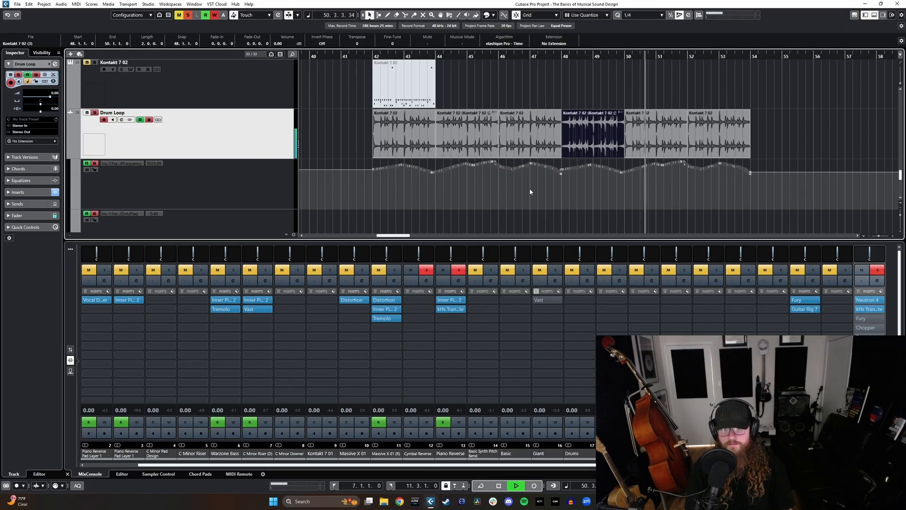
pyautogui.click(372, 56)
pyautogui.scroll(-3, 463, 174)
pyautogui.click(410, 213)
pyautogui.moveTo(410, 212); pyautogui.dragTo(476, 208)
pyautogui.scroll(3, 552, 193)
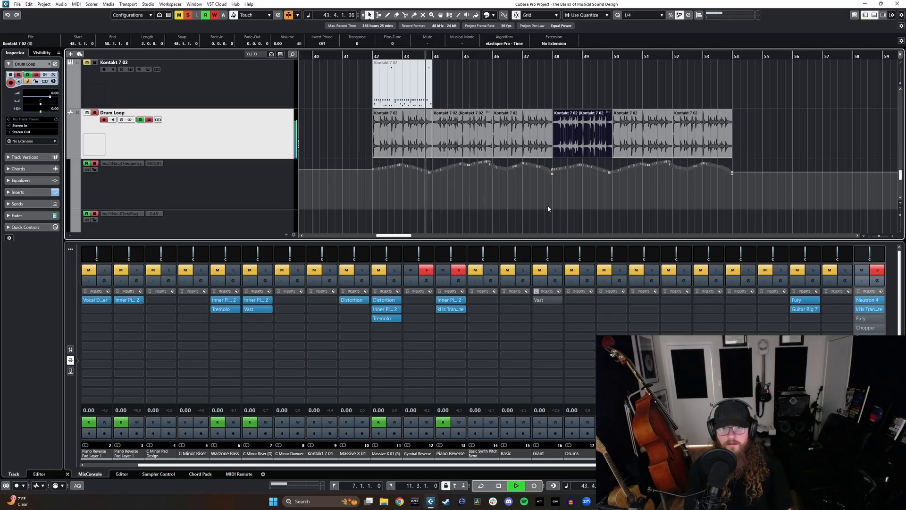
# Step: Add the Metalizer modulation effect as the ninth insert on the Drum Loop channel
pyautogui.click(870, 345)
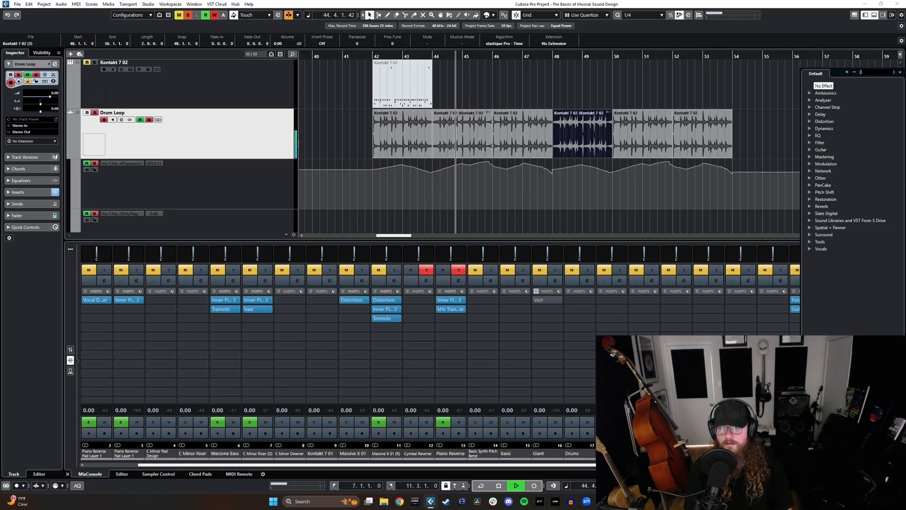
pyautogui.click(810, 164)
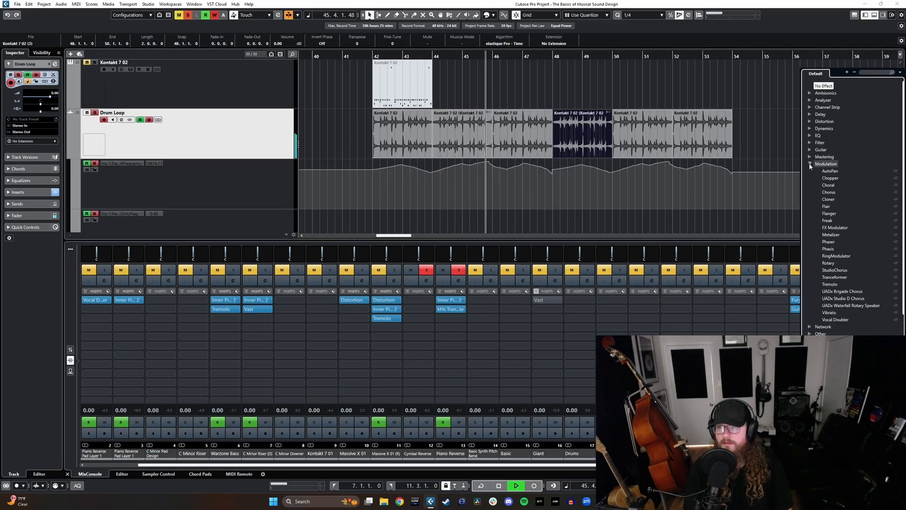
pyautogui.click(831, 234)
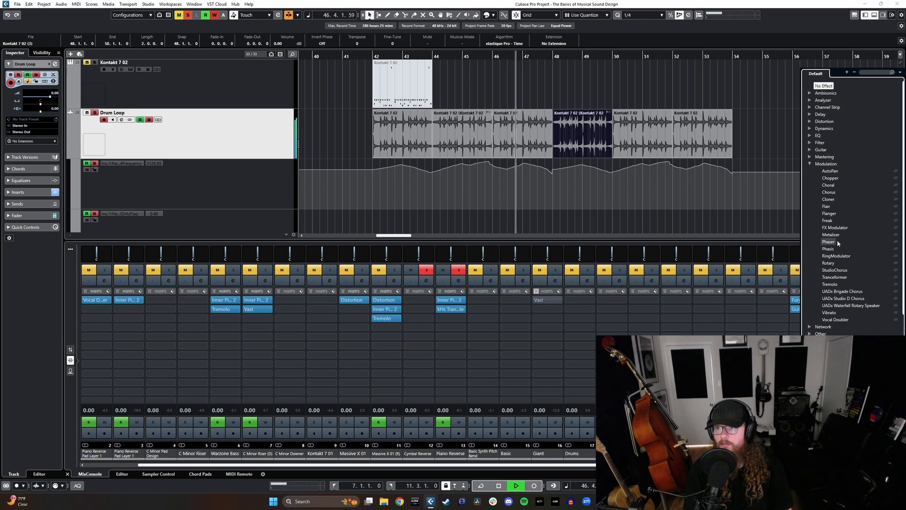
# Step: Play from bar 42 and set Metalizer's Feedback to 57%, Sharpness to 30% and Tone to 100%
pyautogui.click(371, 56)
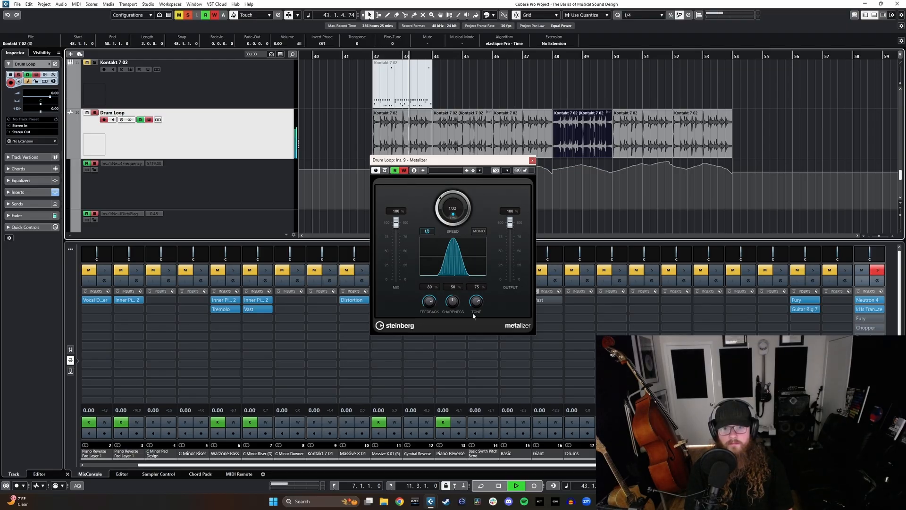
pyautogui.moveTo(429, 302)
pyautogui.mouseDown()
pyautogui.moveTo(430, 311)
pyautogui.moveTo(454, 315)
pyautogui.moveTo(476, 286)
pyautogui.mouseUp()
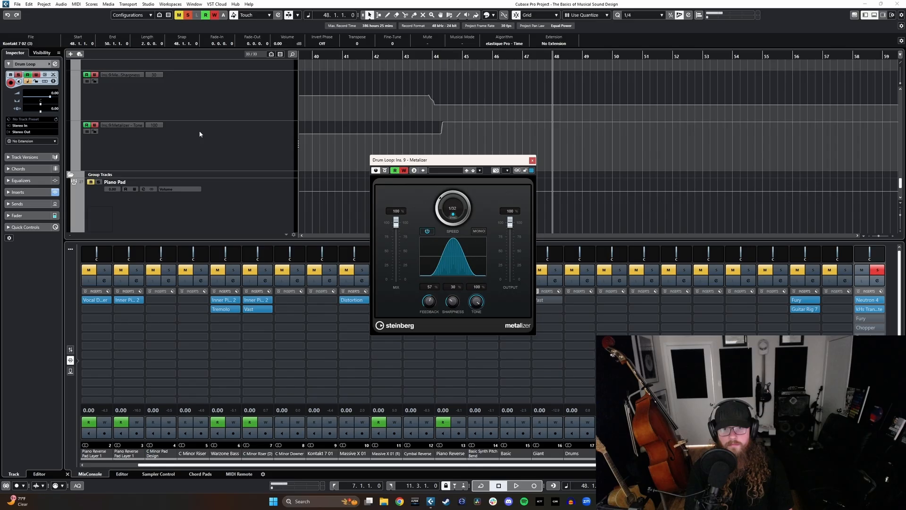
pyautogui.scroll(4, 200, 134)
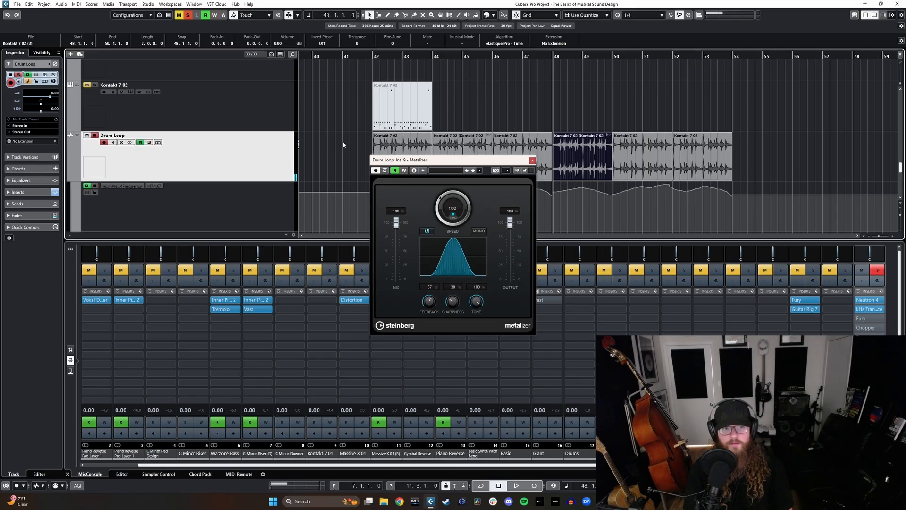
# Step: Replace Metalizer with the WahWah filter effect in the Drum Loop channel's ninth insert slot, with the playhead at bar 42
pyautogui.scroll(-2, 148, 145)
pyautogui.click(532, 160)
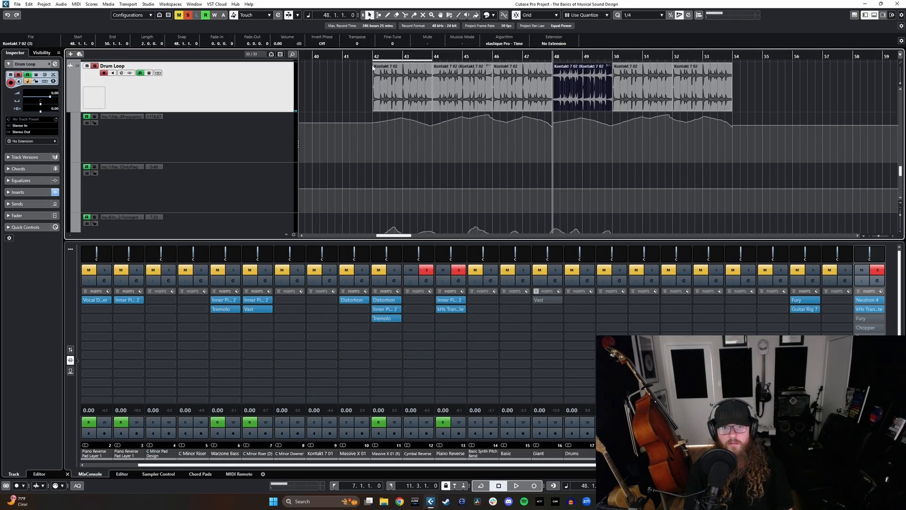
pyautogui.click(373, 55)
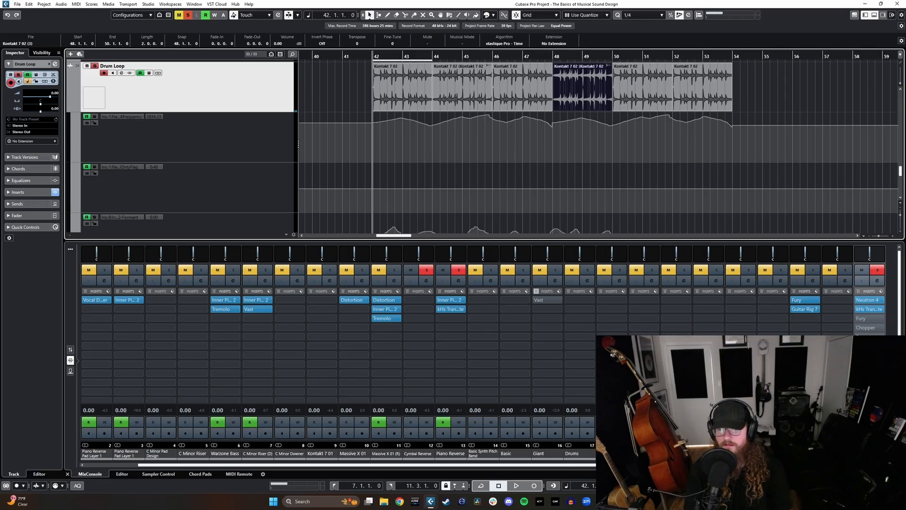
pyautogui.click(870, 373)
pyautogui.click(870, 373)
pyautogui.click(881, 373)
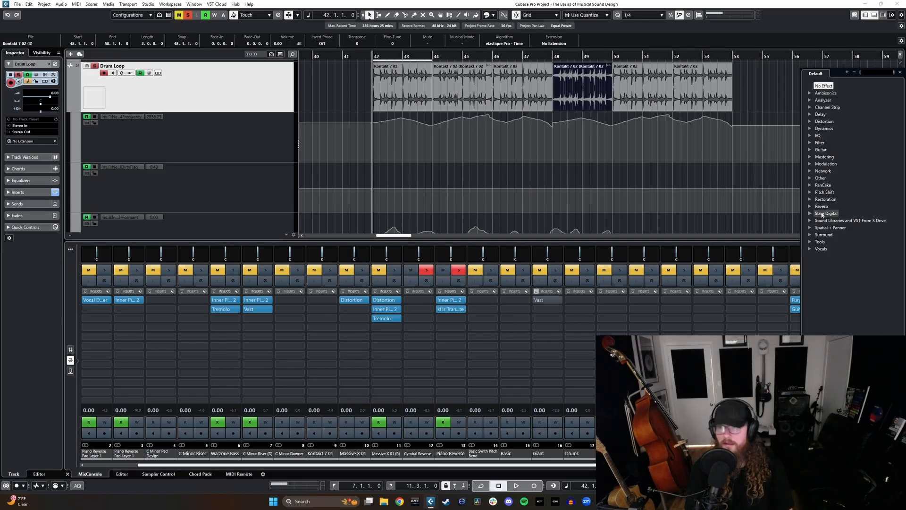
pyautogui.click(810, 143)
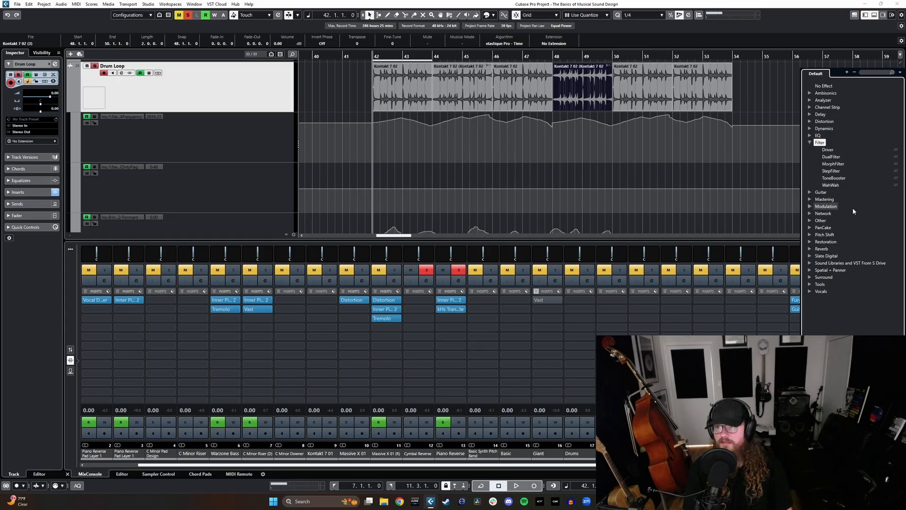
pyautogui.click(832, 185)
# Step: Play the loop from bar 42 while raising WahWah's Pedal to 99%, stop at bar 48 and close the plug-in
pyautogui.press('space')
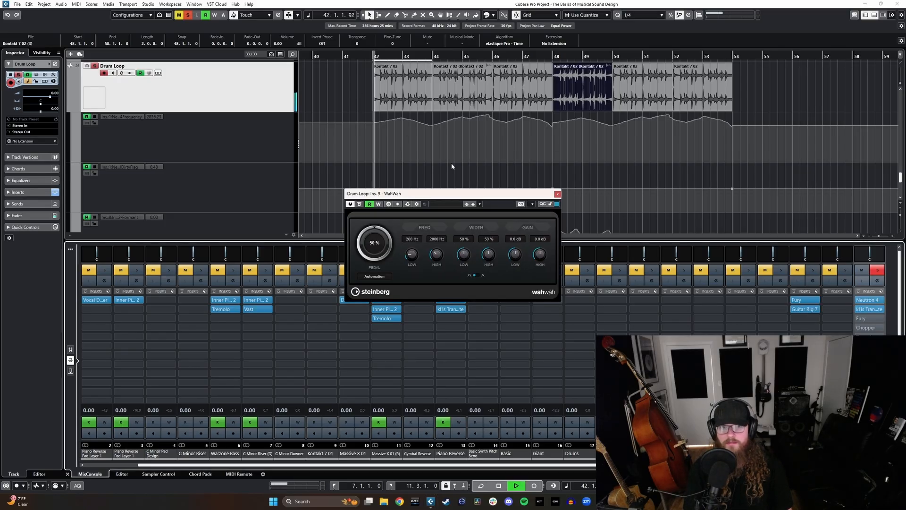
pyautogui.moveTo(362, 253); pyautogui.dragTo(362, 219)
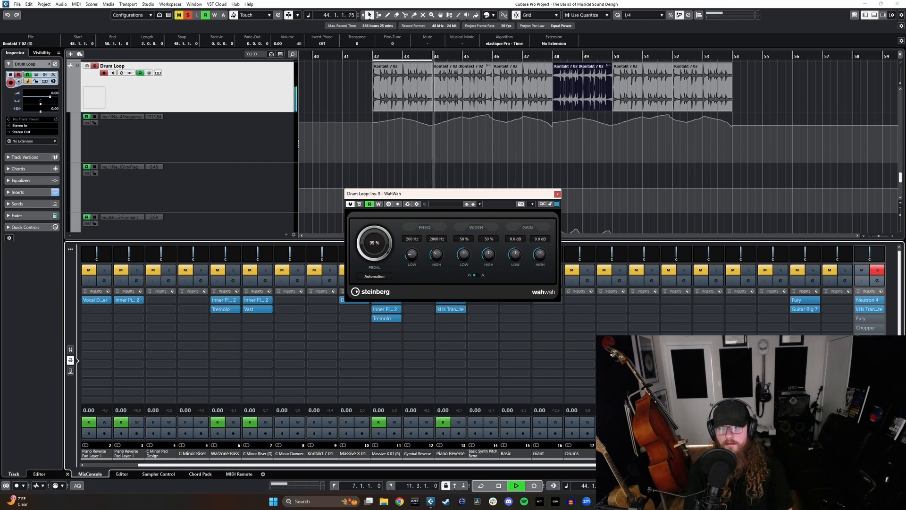
pyautogui.press('space')
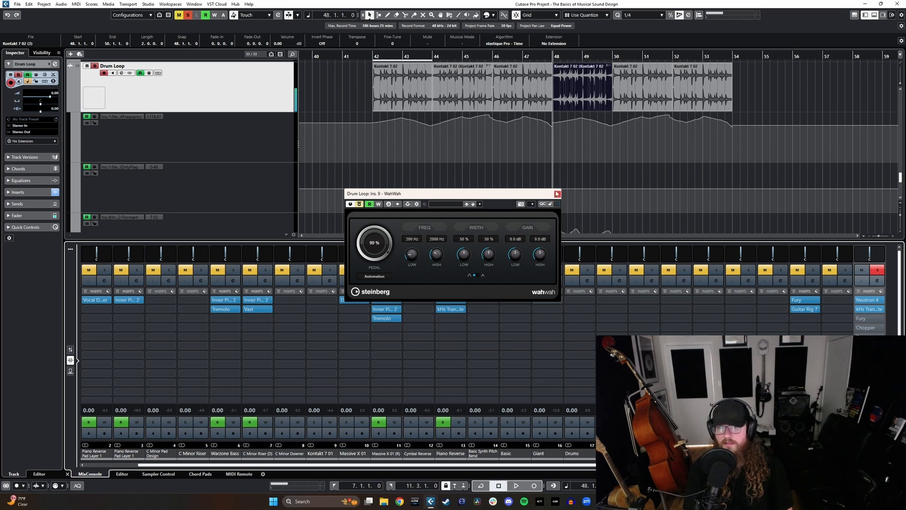
pyautogui.click(558, 193)
# Step: Search the effects for "guitar" and add Guitar Rig 7 as the tenth insert on the Drum Loop channel
pyautogui.click(870, 377)
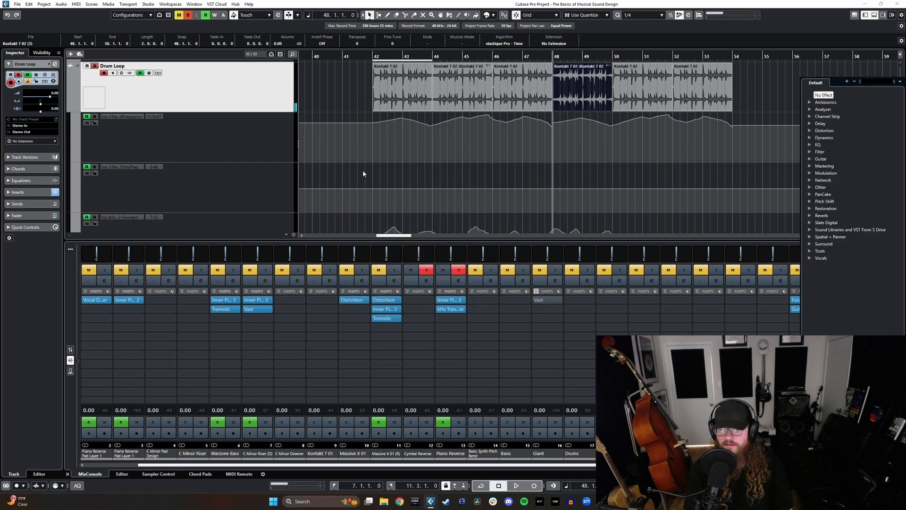
pyautogui.scroll(3, 384, 178)
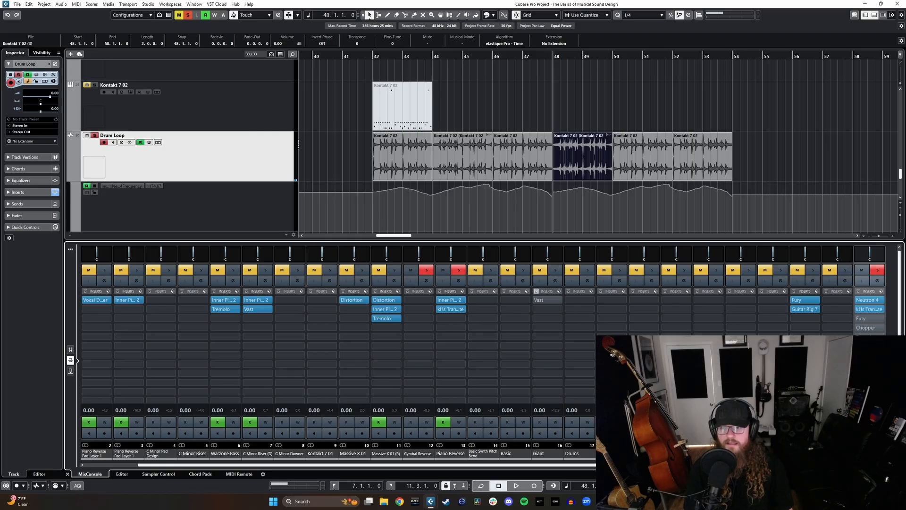
pyautogui.click(870, 364)
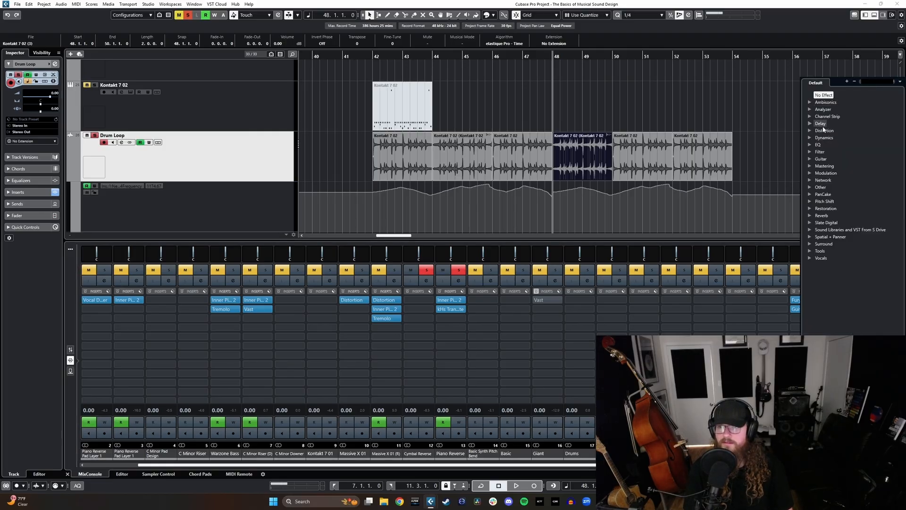
pyautogui.write('guitar')
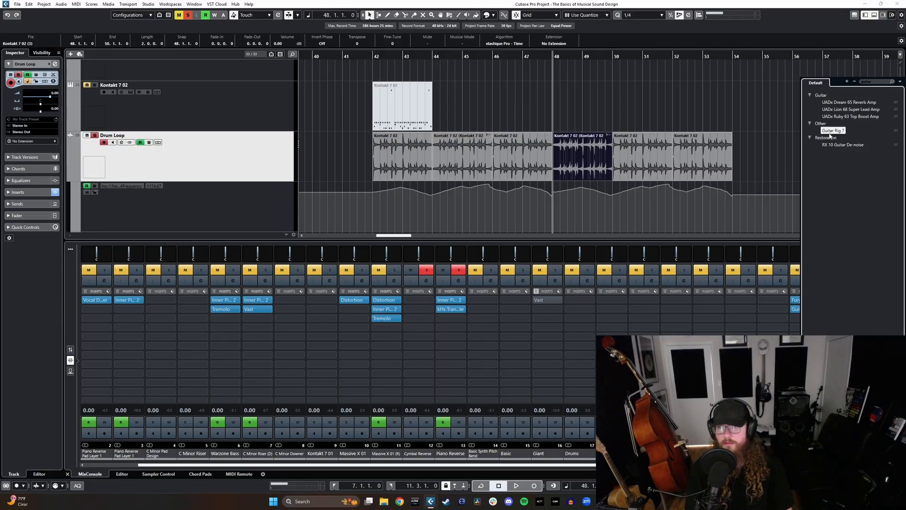
pyautogui.click(832, 131)
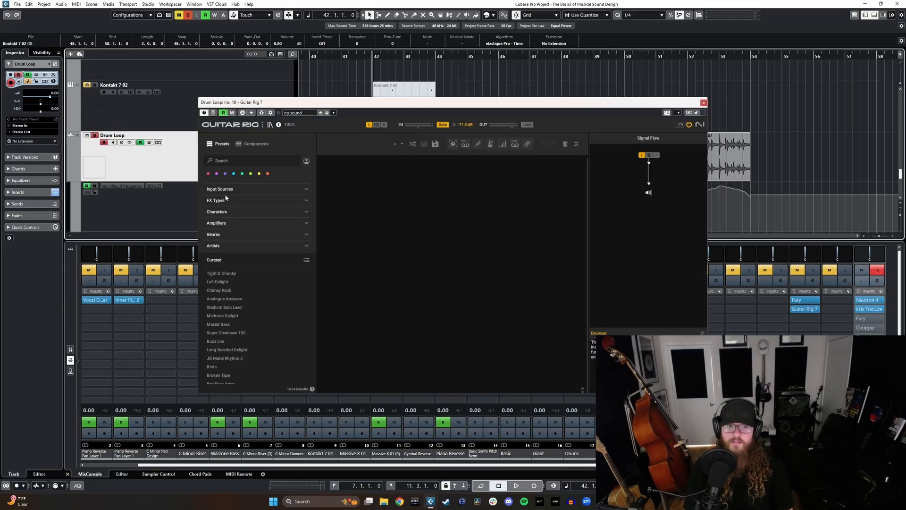
# Step: Filter Guitar Rig's presets by the Rock genre and load Tight & Chunky
pyautogui.click(216, 233)
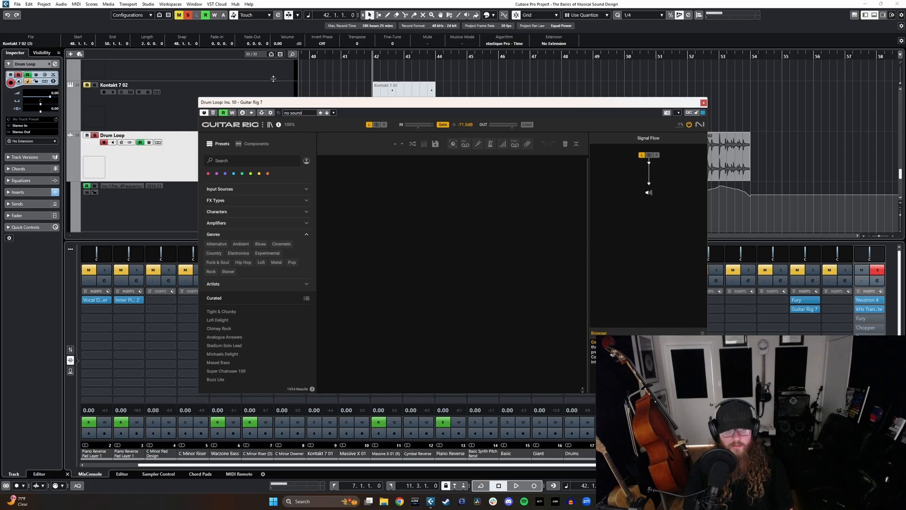
pyautogui.moveTo(269, 102); pyautogui.dragTo(357, 96)
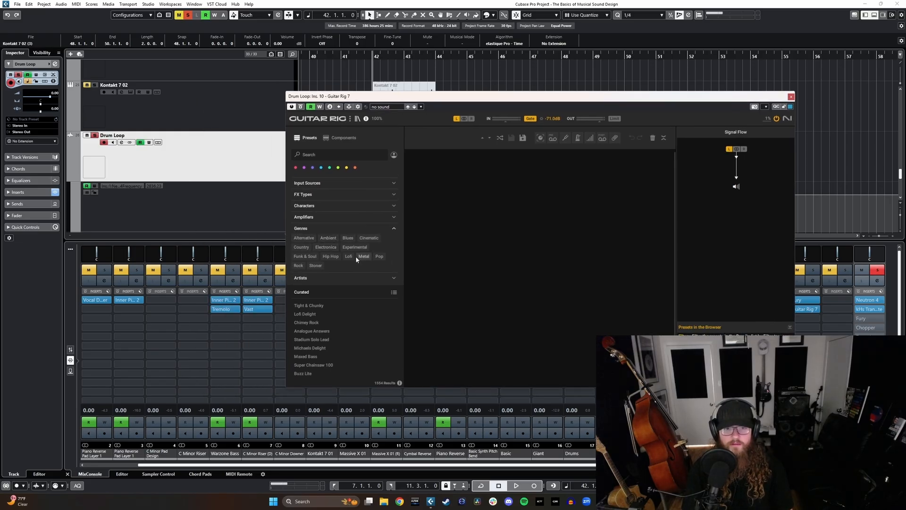
pyautogui.click(298, 266)
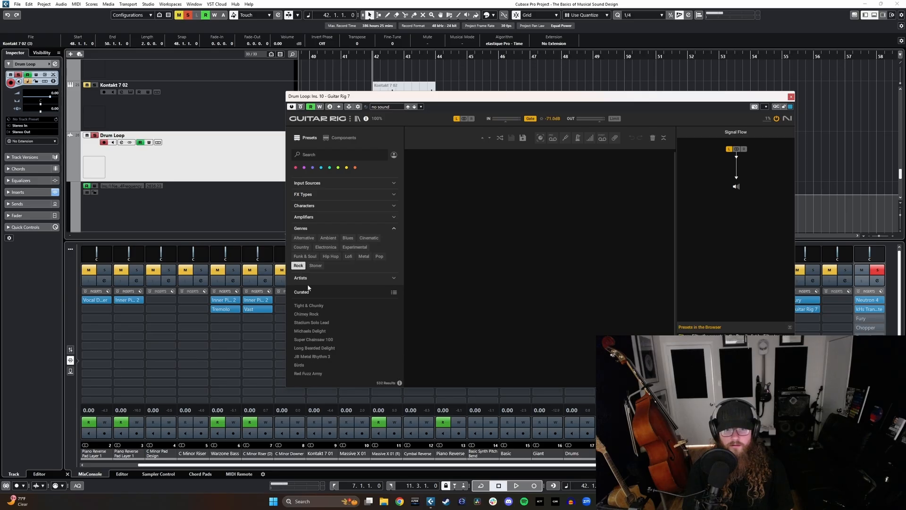
pyautogui.click(307, 305)
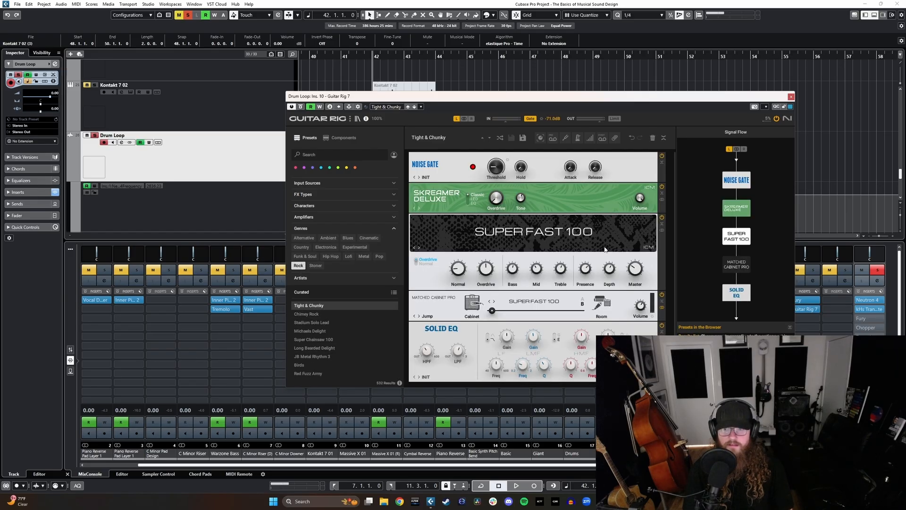
# Step: Listen to the drum loop through Guitar Rig from bar 42 to bar 48, and close the plug-in
pyautogui.moveTo(566, 100); pyautogui.dragTo(392, 181)
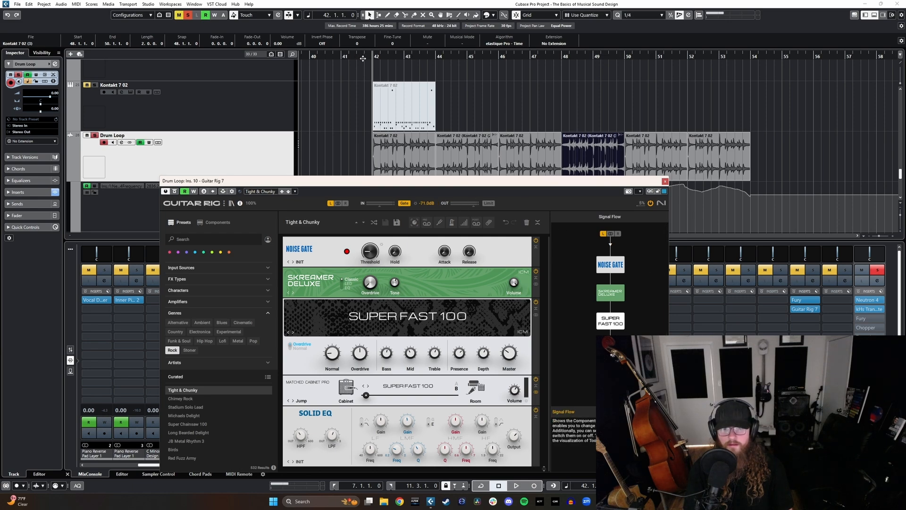
pyautogui.press('space')
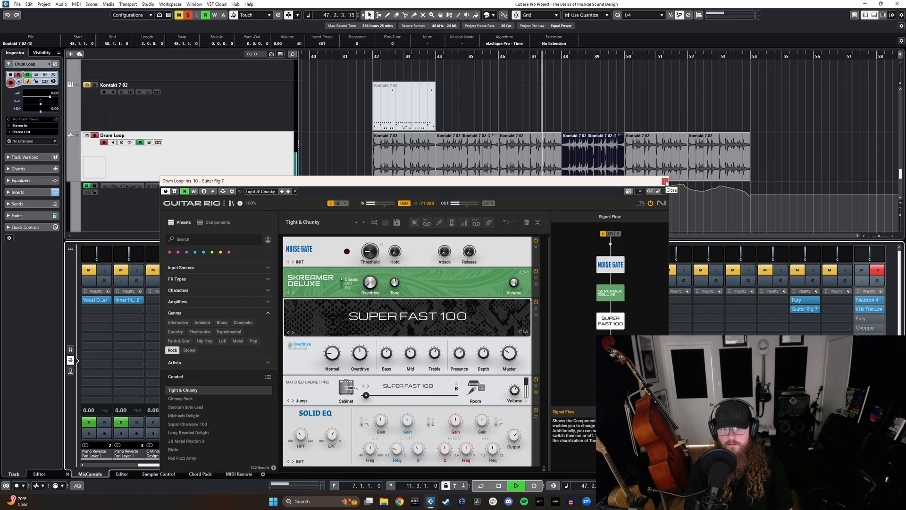
pyautogui.click(665, 181)
pyautogui.press('space')
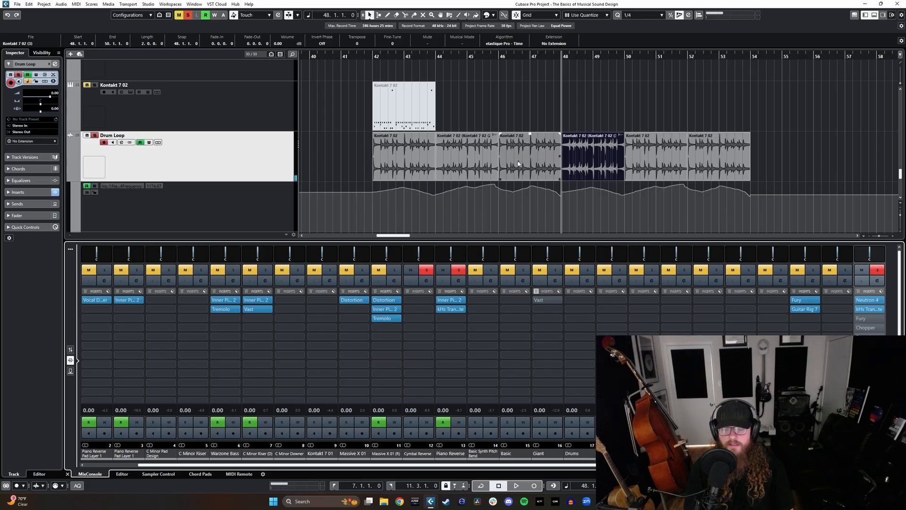
# Step: Return the playhead to bar 42 and load the Replika XT delay into the Drum Loop channel's ninth insert slot
pyautogui.click(374, 56)
pyautogui.scroll(1, 337, 159)
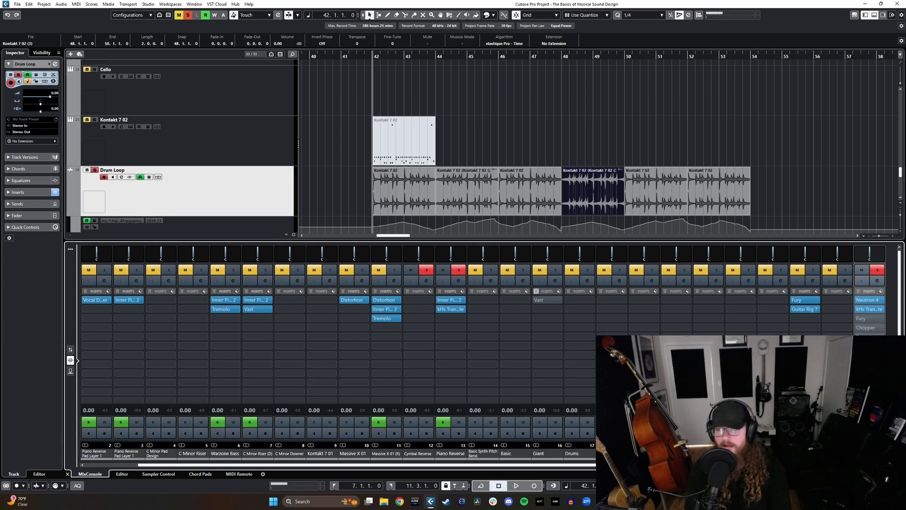
pyautogui.click(870, 346)
pyautogui.write('d')
pyautogui.press('BackSpace')
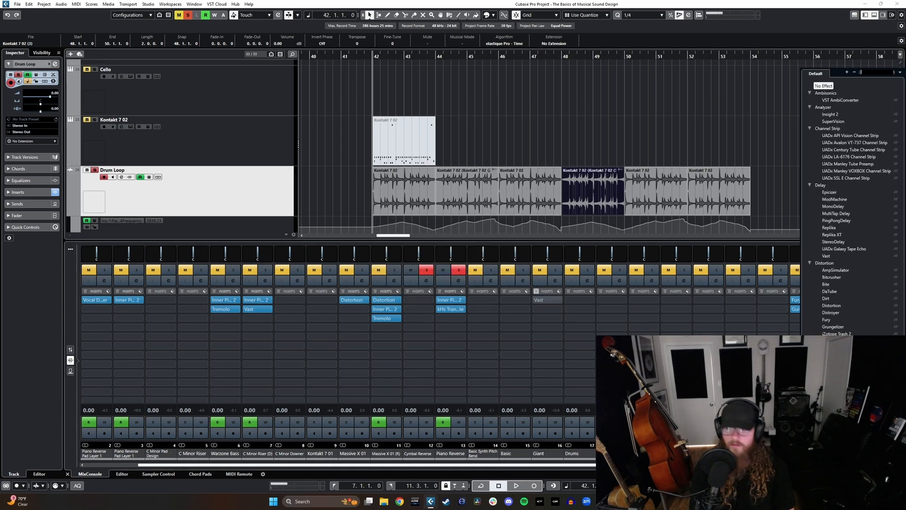
pyautogui.write('repl')
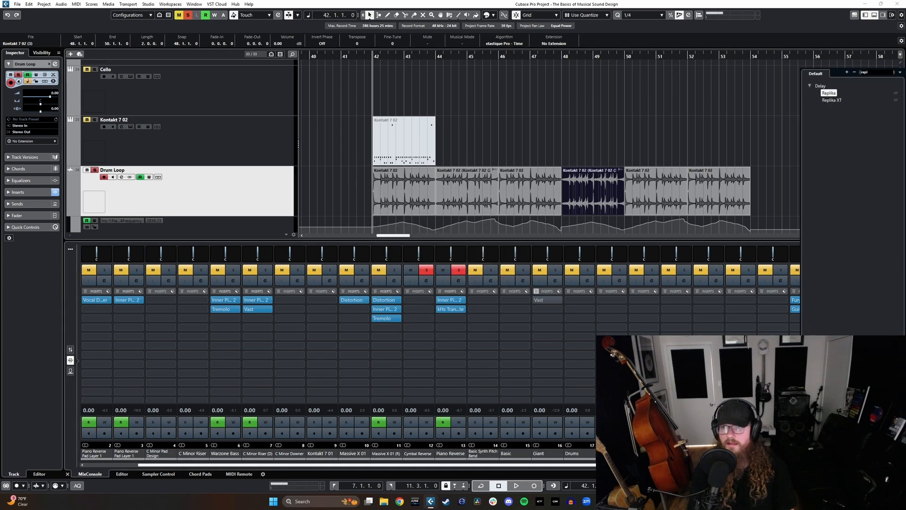
pyautogui.click(829, 93)
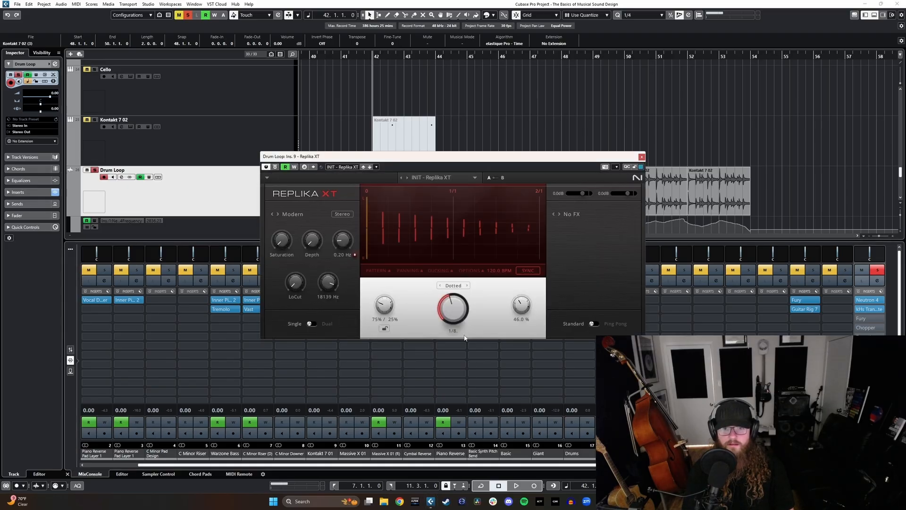
pyautogui.moveTo(427, 157); pyautogui.dragTo(469, 175)
# Step: Move Replika XT to the Drum Loop's fifth insert slot while playing from bar 42, close it and stop playback
pyautogui.press('space')
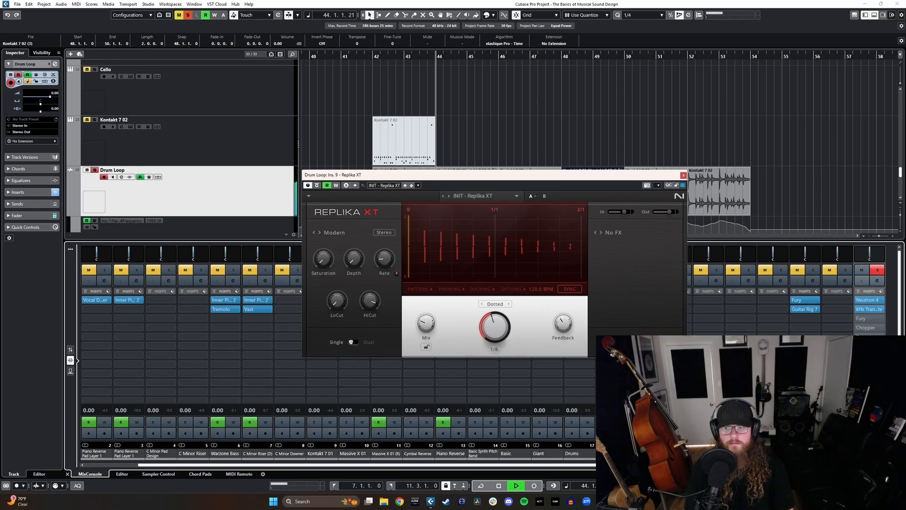
pyautogui.click(869, 337)
pyautogui.click(869, 337)
pyautogui.moveTo(869, 373); pyautogui.dragTo(869, 337)
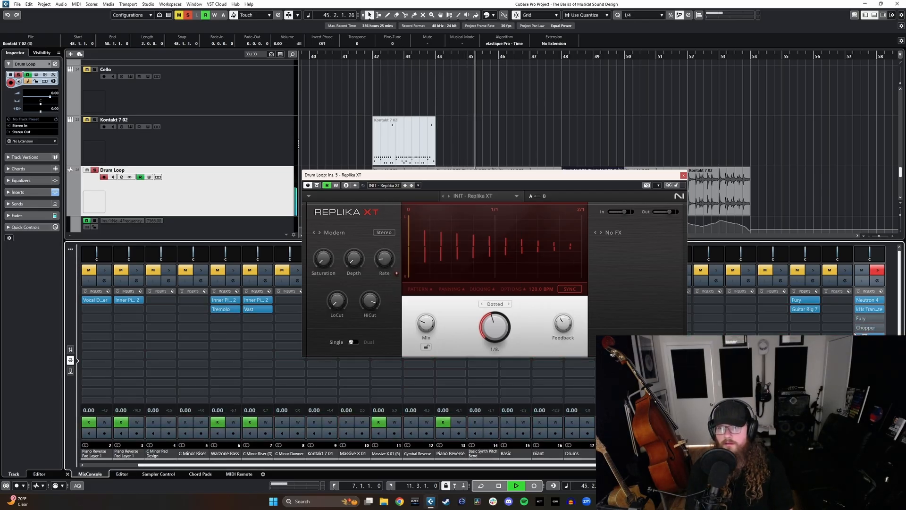
pyautogui.click(683, 175)
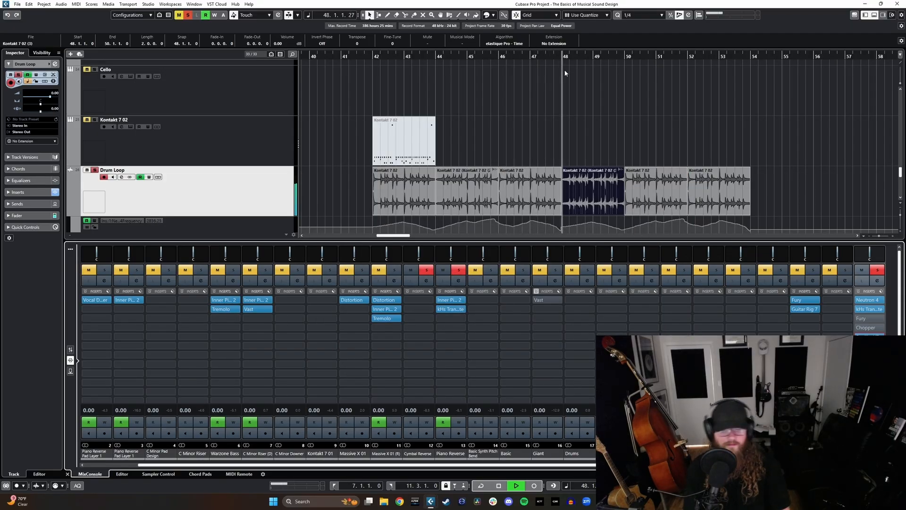
pyautogui.click(513, 109)
pyautogui.press('space')
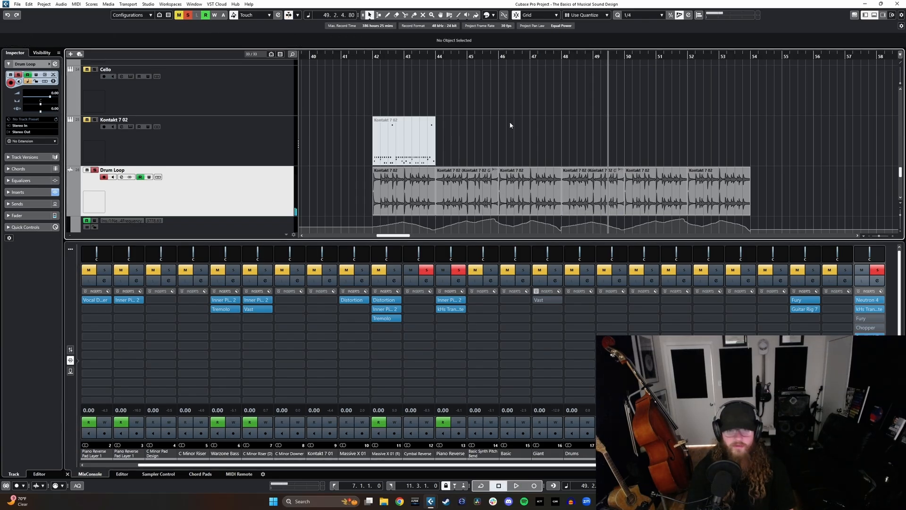
# Step: Enlarge the arrangement area above the mixer and look through the project's tracks and automation lanes
pyautogui.moveTo(542, 242); pyautogui.dragTo(539, 342)
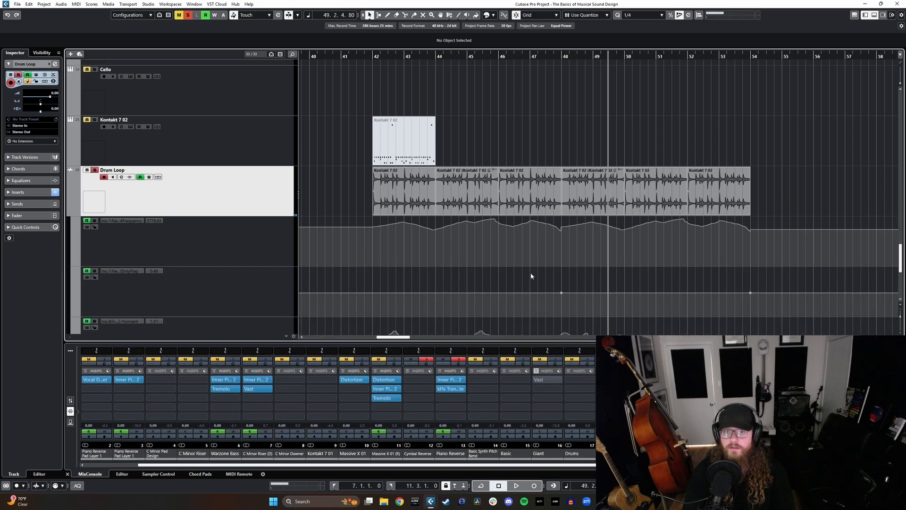
pyautogui.scroll(-4, 521, 240)
pyautogui.scroll(-1, 519, 238)
pyautogui.hscroll(-3, 504, 231)
pyautogui.scroll(4, 506, 245)
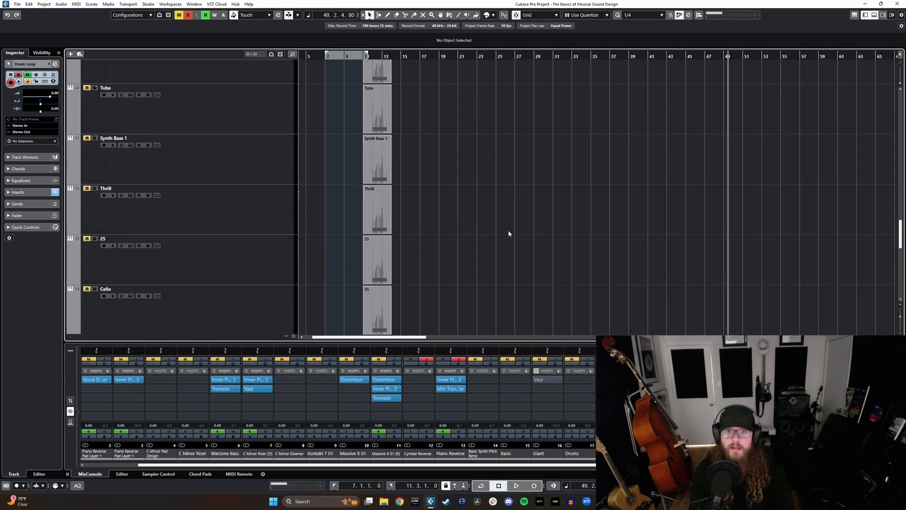
pyautogui.scroll(-5, 510, 232)
pyautogui.scroll(4, 542, 226)
pyautogui.scroll(-4, 532, 234)
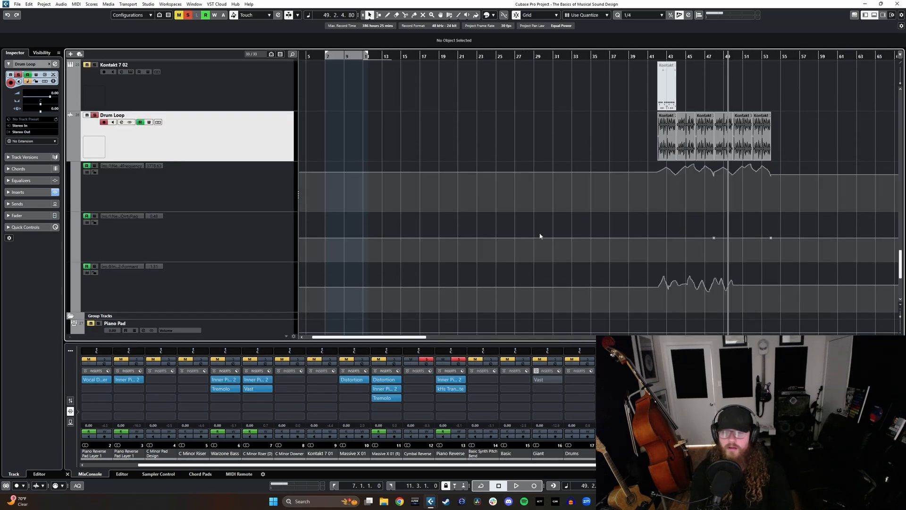
pyautogui.scroll(7, 543, 240)
pyautogui.scroll(-4, 534, 240)
pyautogui.hscroll(-2, 347, 188)
pyautogui.scroll(4, 466, 208)
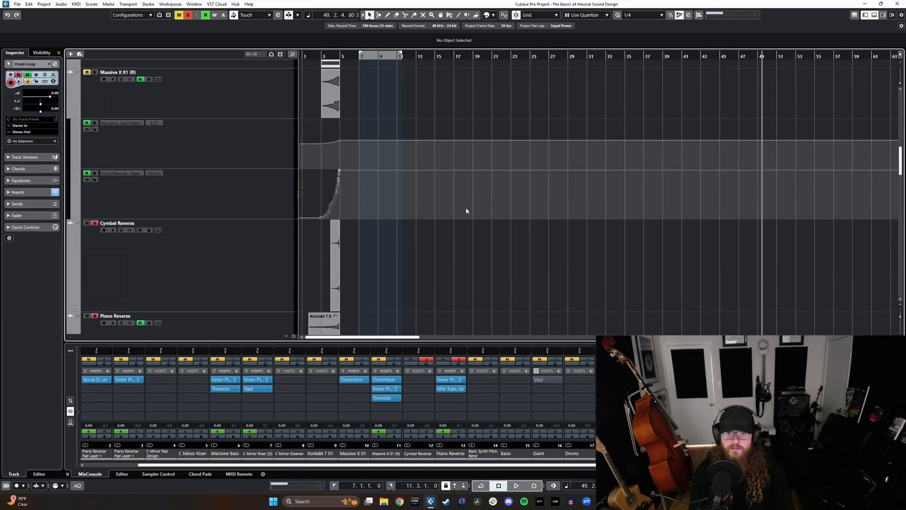
pyautogui.scroll(-6, 480, 228)
pyautogui.scroll(-5, 480, 228)
pyautogui.hscroll(3, 489, 229)
pyautogui.hscroll(-1, 486, 210)
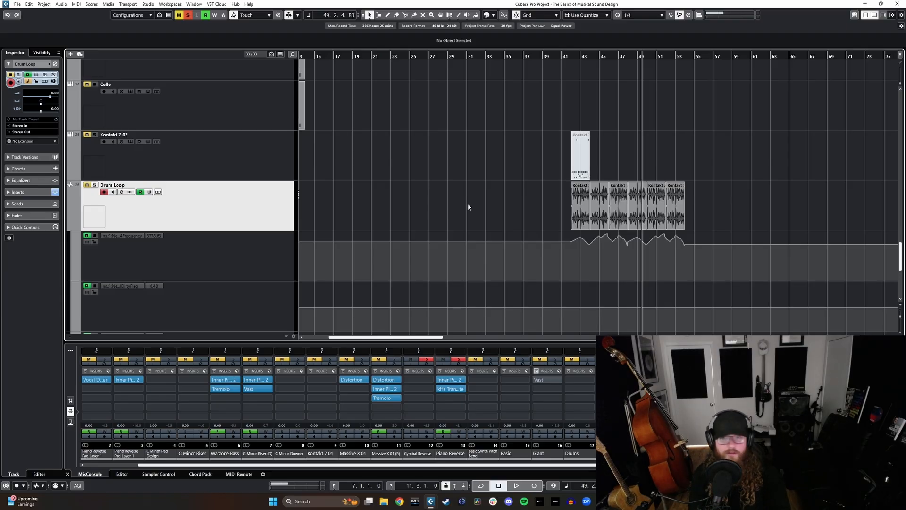
pyautogui.scroll(4, 662, 212)
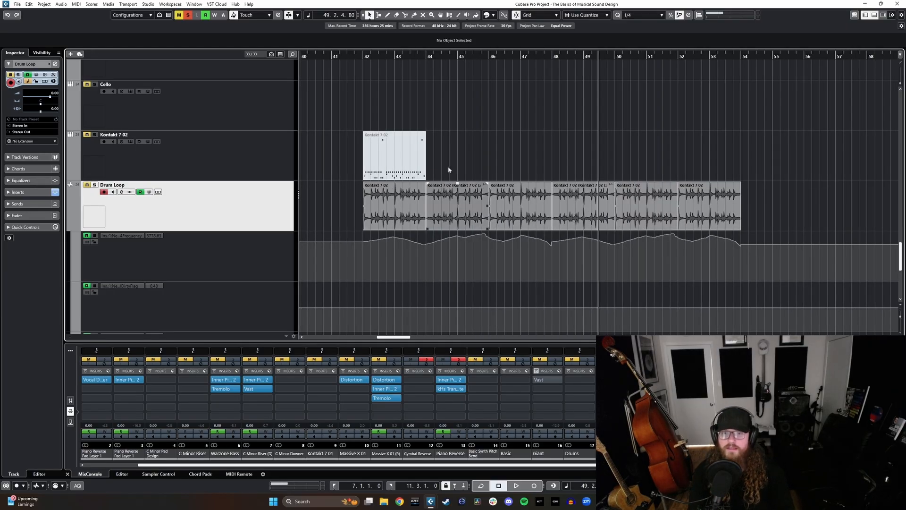
# Step: Move the playhead to bar 42 and bring the Drum Loop track with its automation lanes into view
pyautogui.click(366, 56)
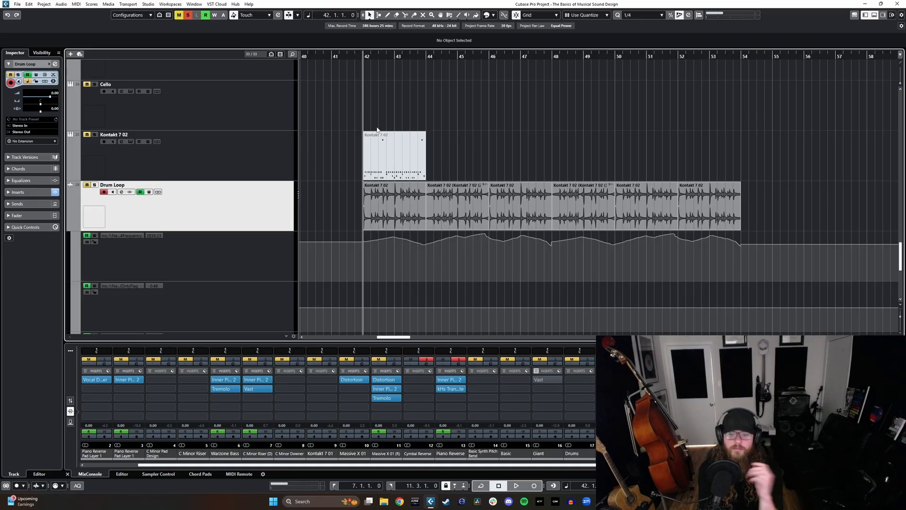
pyautogui.scroll(-4, 351, 184)
pyautogui.scroll(3, 240, 203)
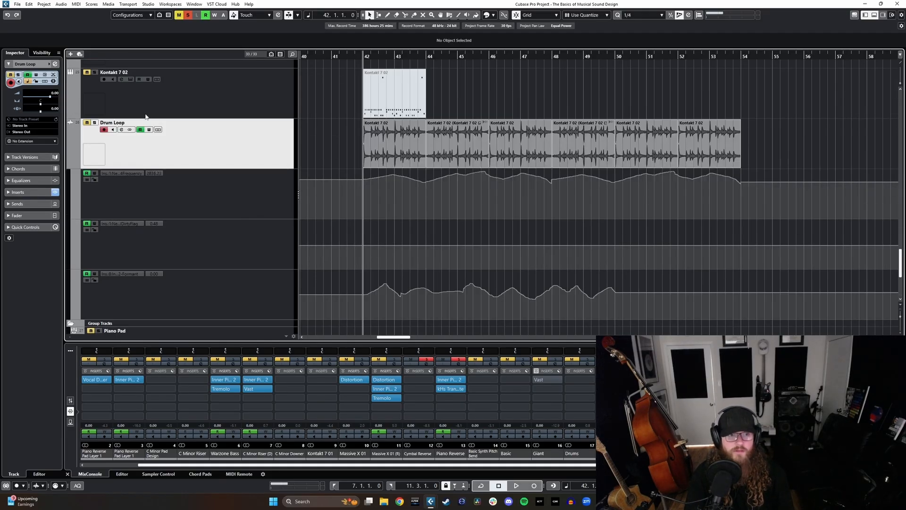
# Step: Add a Kontakt 7 instrument track below the Drum Loop and switch Kontakt to its multi rack view with the libraries list
pyautogui.click(70, 54)
pyautogui.click(519, 340)
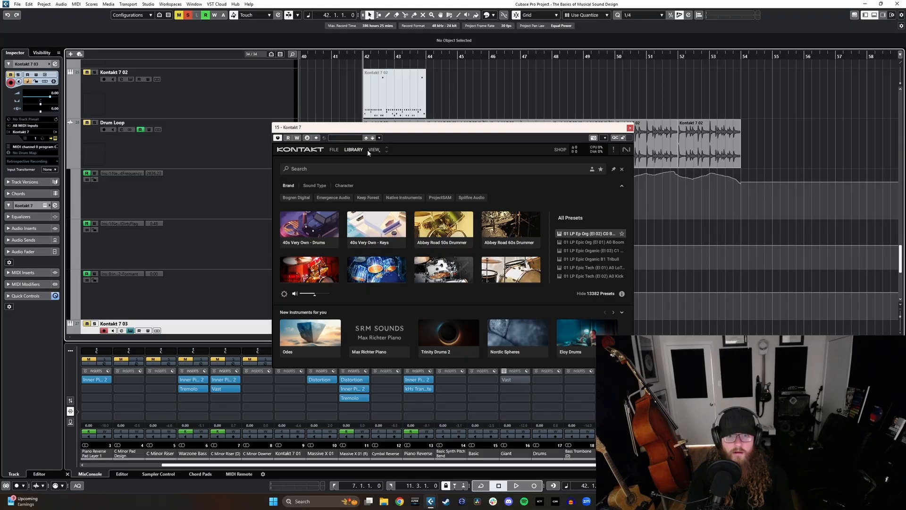
pyautogui.click(297, 236)
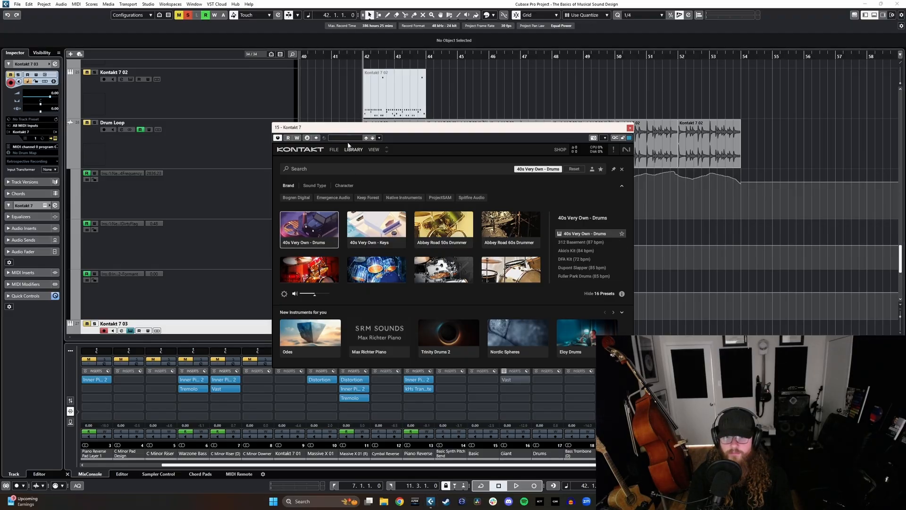
pyautogui.click(369, 150)
pyautogui.click(378, 160)
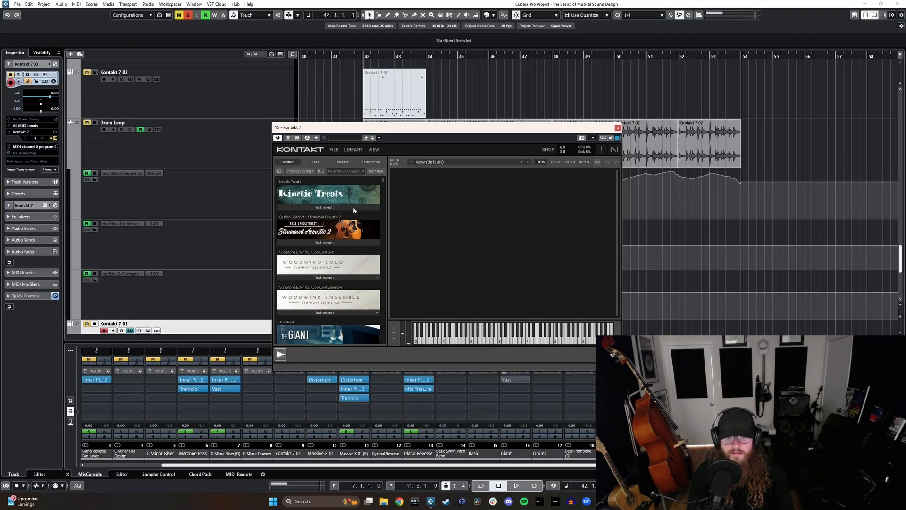
# Step: Filter the Kontakt libraries by "drum" and load the 40s Very Own - Drums instrument into the rack
pyautogui.click(384, 180)
pyautogui.click(384, 177)
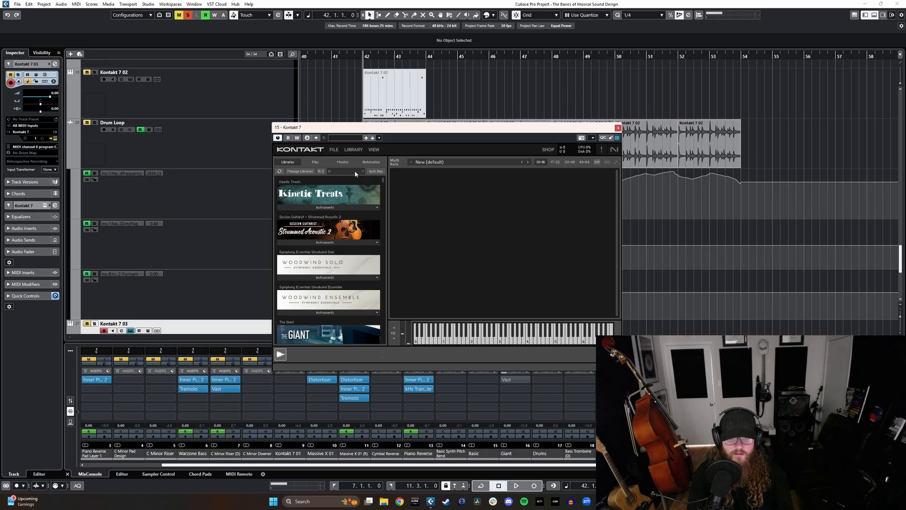
pyautogui.click(355, 171)
pyautogui.write('drum')
pyautogui.scroll(-3, 336, 301)
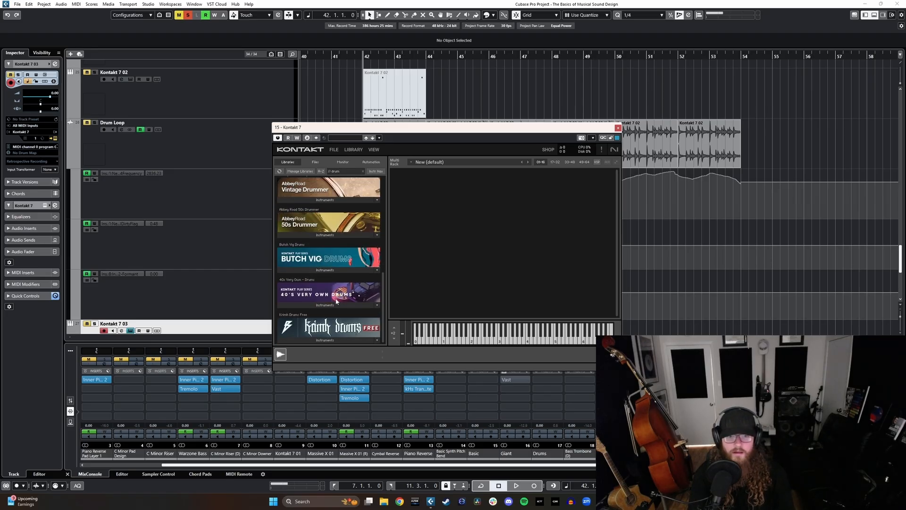
pyautogui.click(337, 304)
pyautogui.doubleClick(307, 314)
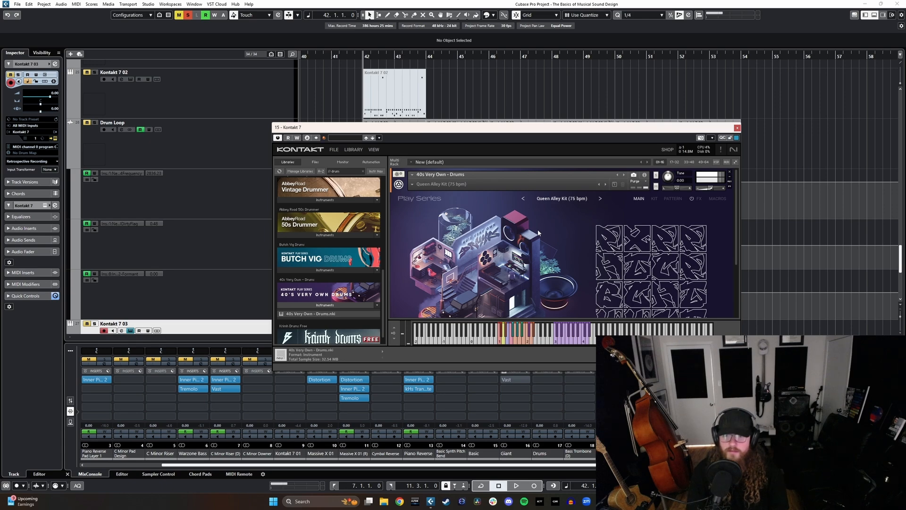
# Step: Solo the Kontakt 7 03 track, look over the drum kit's pads and effect knobs, and close the Kontakt window
pyautogui.scroll(-1, 608, 257)
pyautogui.scroll(-2, 120, 310)
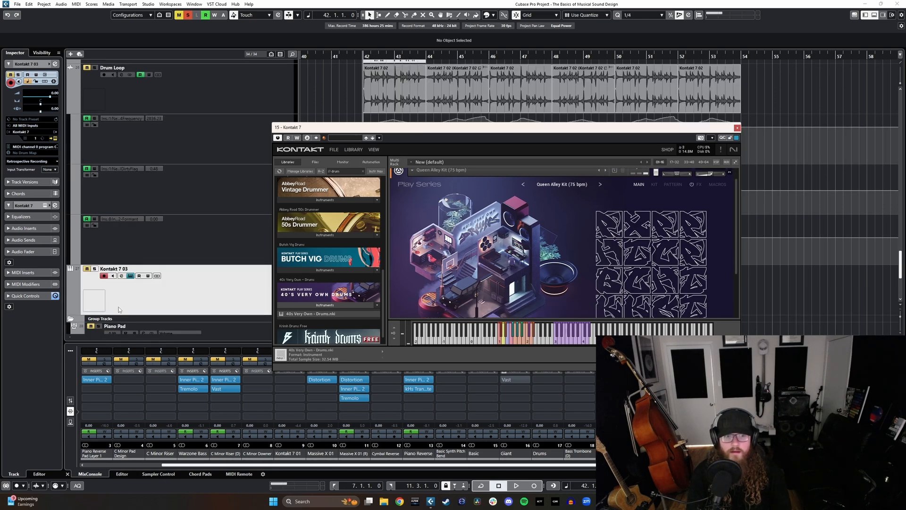
pyautogui.click(95, 269)
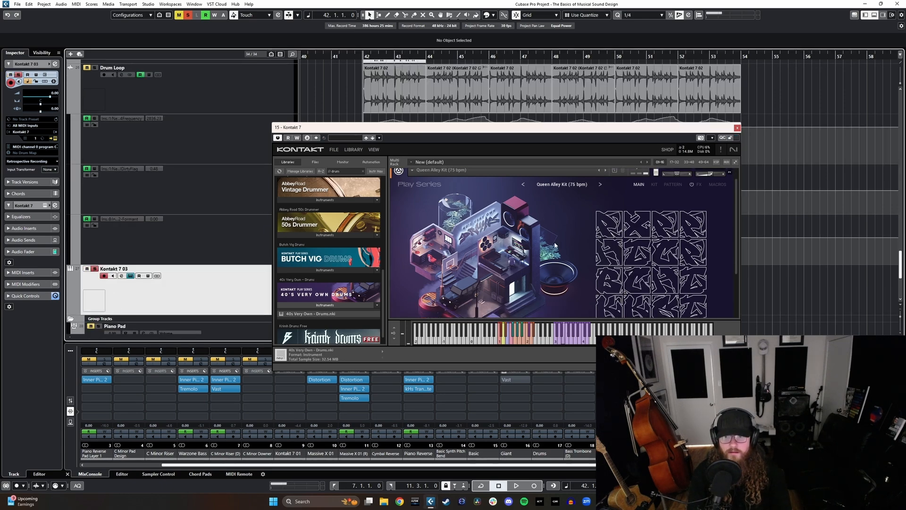
pyautogui.scroll(1, 565, 267)
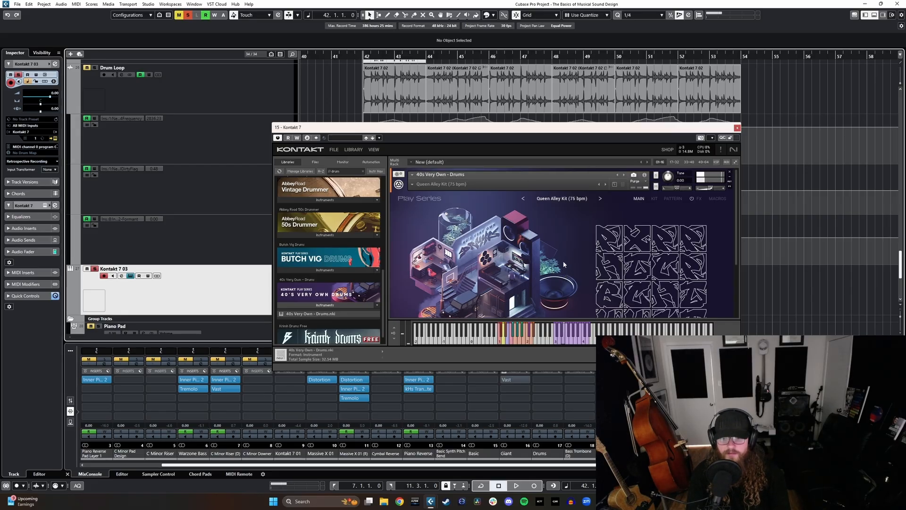
pyautogui.scroll(-3, 563, 262)
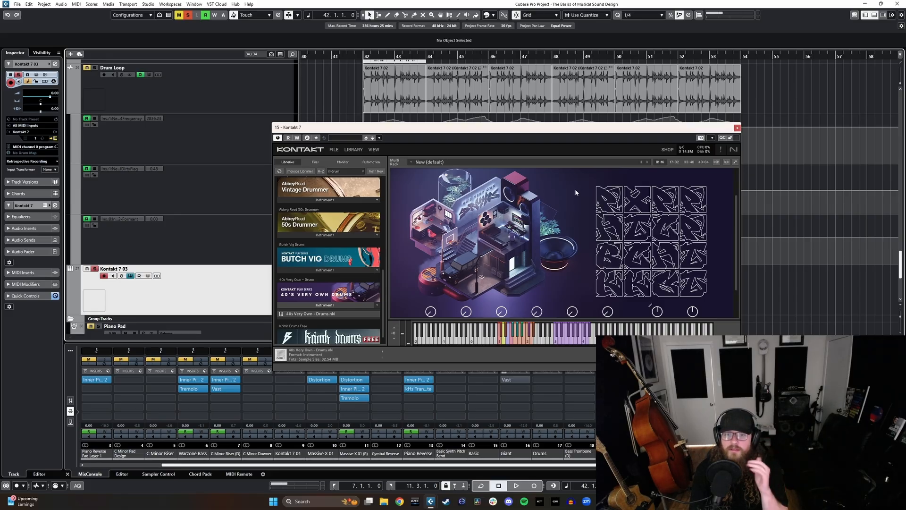
pyautogui.scroll(1, 710, 207)
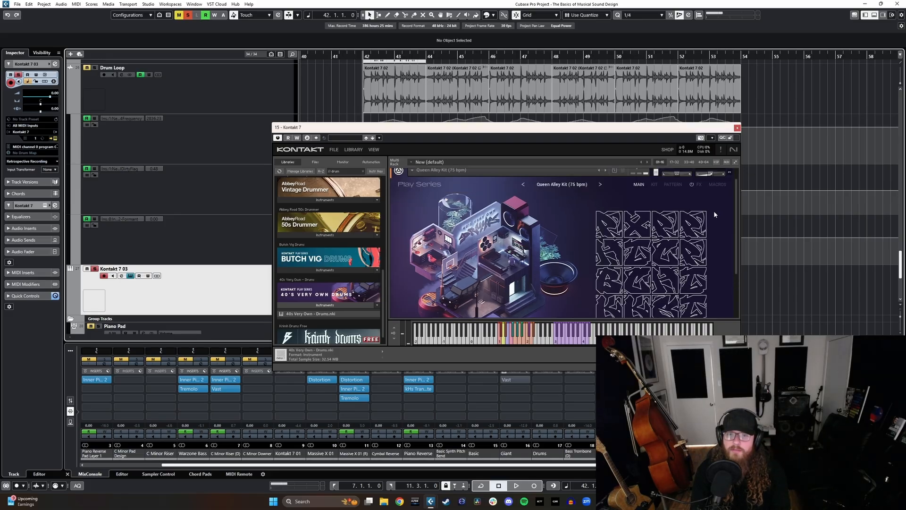
pyautogui.scroll(-3, 717, 207)
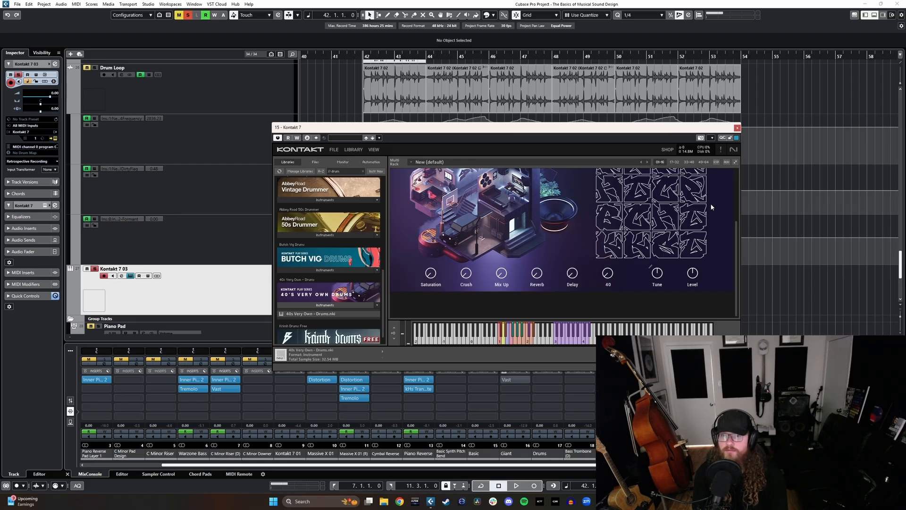
pyautogui.click(738, 133)
# Step: Zoom the arrangement out horizontally and reduce the height of the Kontakt 7 03 track
pyautogui.scroll(-8, 638, 184)
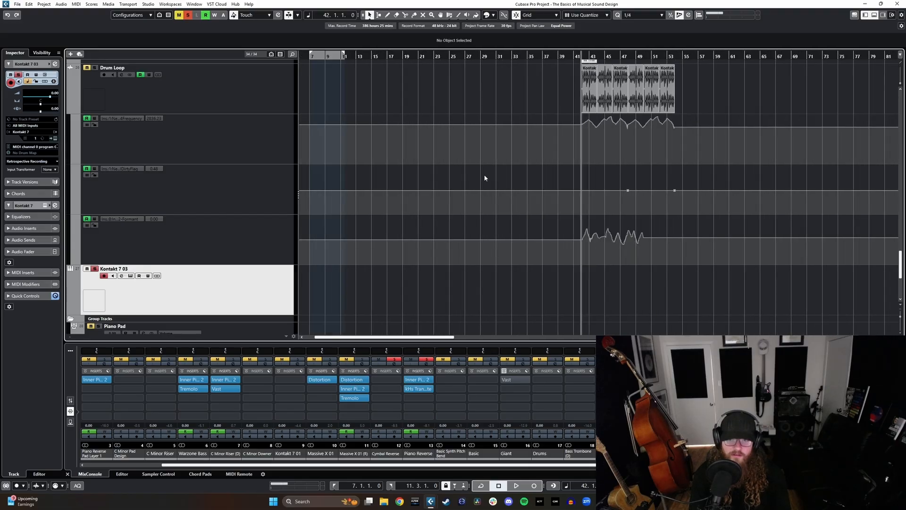
pyautogui.scroll(6, 484, 178)
pyautogui.scroll(5, 465, 184)
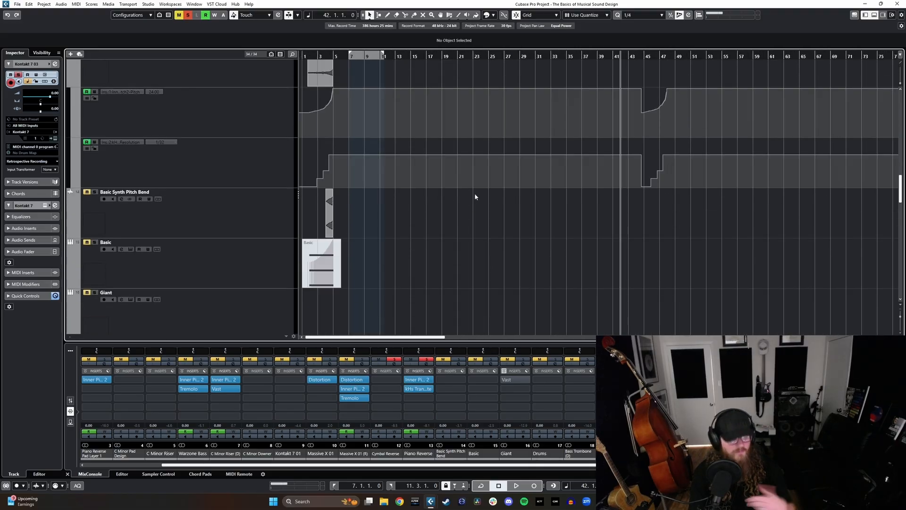
pyautogui.scroll(-12, 475, 196)
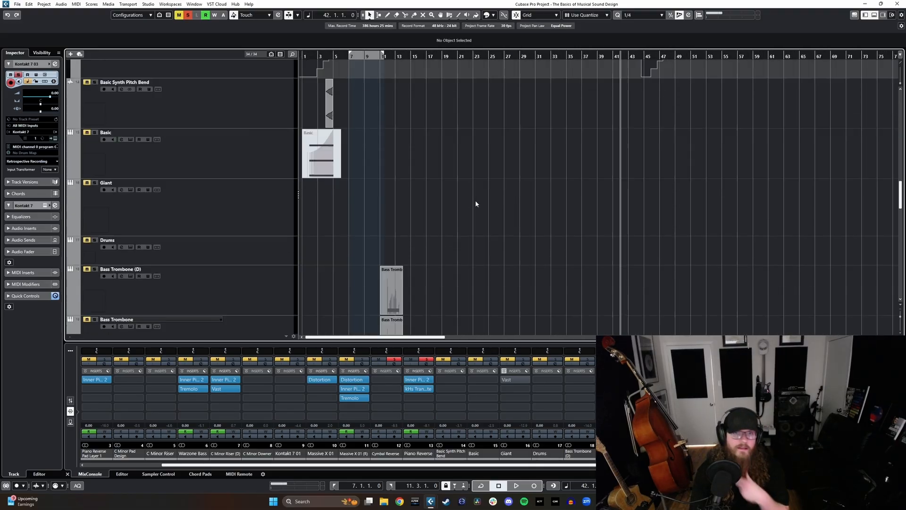
pyautogui.scroll(-3, 531, 213)
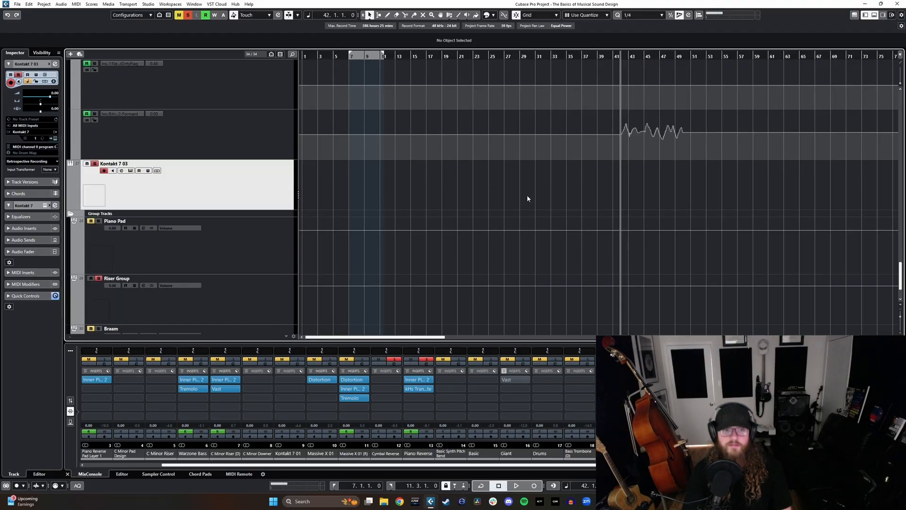
pyautogui.moveTo(269, 201); pyautogui.dragTo(269, 189)
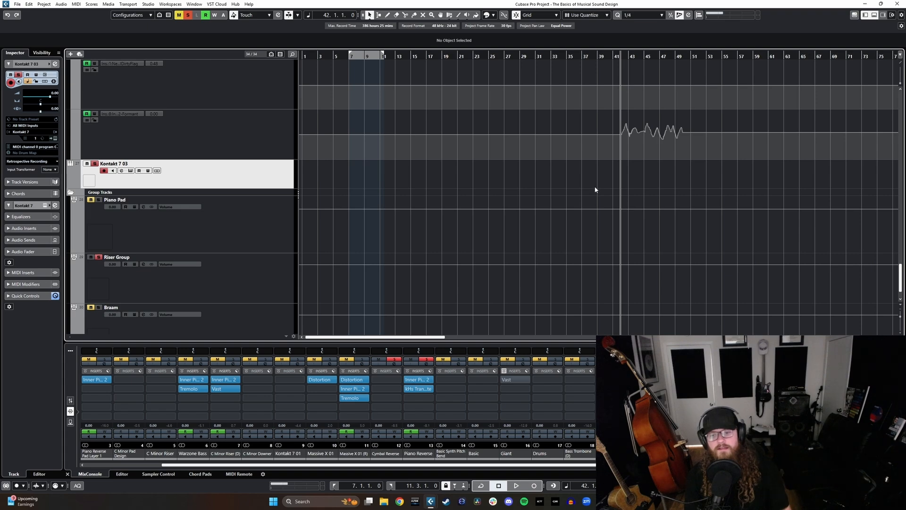
# Step: Shrink all tracks vertically to overview the whole project and enlarge them again to a compact working height
pyautogui.scroll(2, 593, 186)
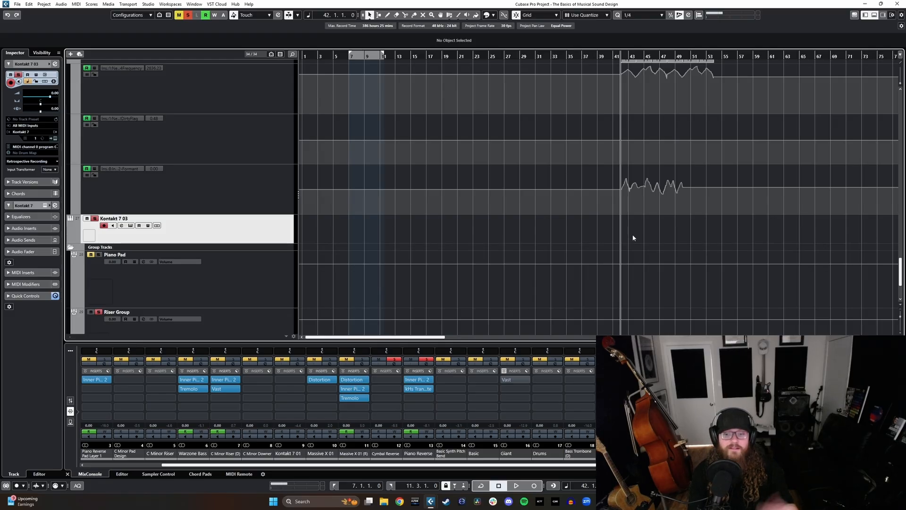
pyautogui.scroll(6, 632, 234)
pyautogui.scroll(-3, 621, 250)
pyautogui.scroll(8, 618, 248)
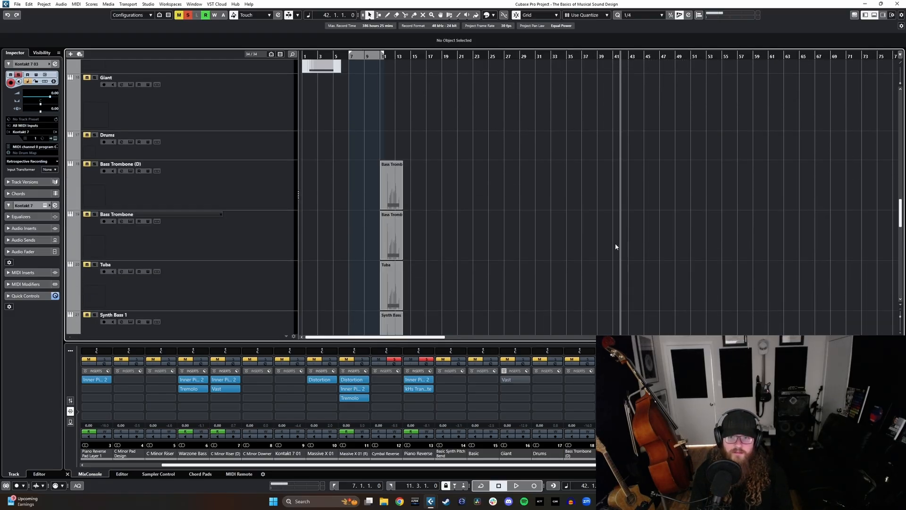
pyautogui.hotkey('shift', 'g')
pyautogui.hotkey('shift', 'g')
pyautogui.hotkey('shift', 'g')
pyautogui.hotkey('shift', 'g')
pyautogui.hotkey('shift', 'g')
pyautogui.hotkey('shift', 'g')
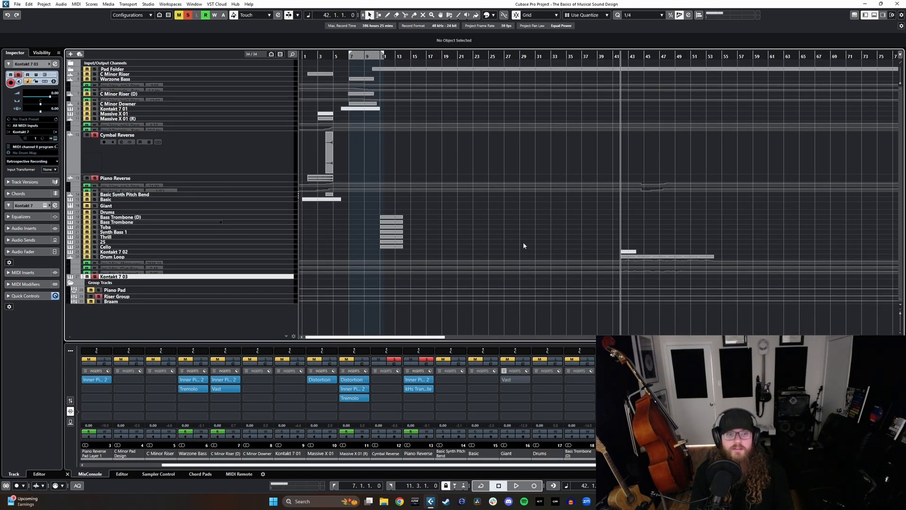
pyautogui.hotkey('shift', 'h')
pyautogui.hotkey('shift', 'h')
pyautogui.hotkey('shift', 'h')
pyautogui.hotkey('shift', 'h')
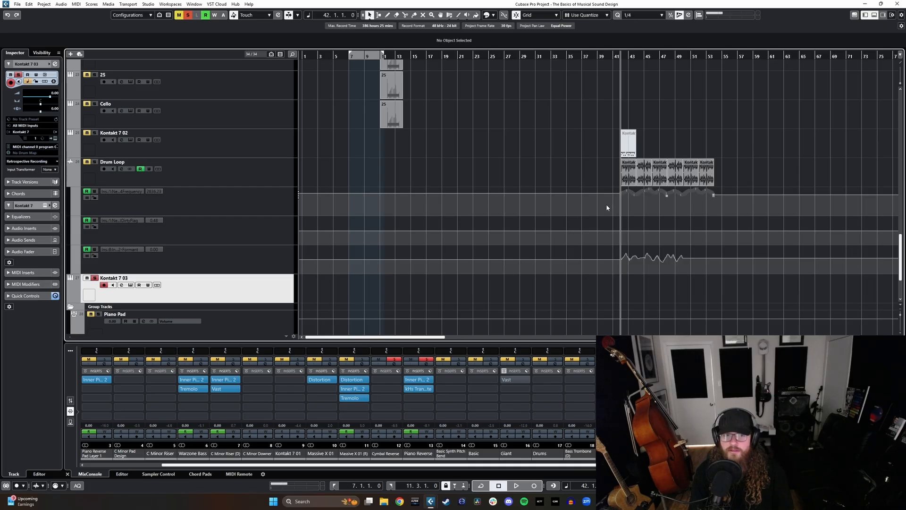
# Step: Switch the mixer from inserts to channel faders and select the Cymbal Reverse track
pyautogui.scroll(10, 420, 200)
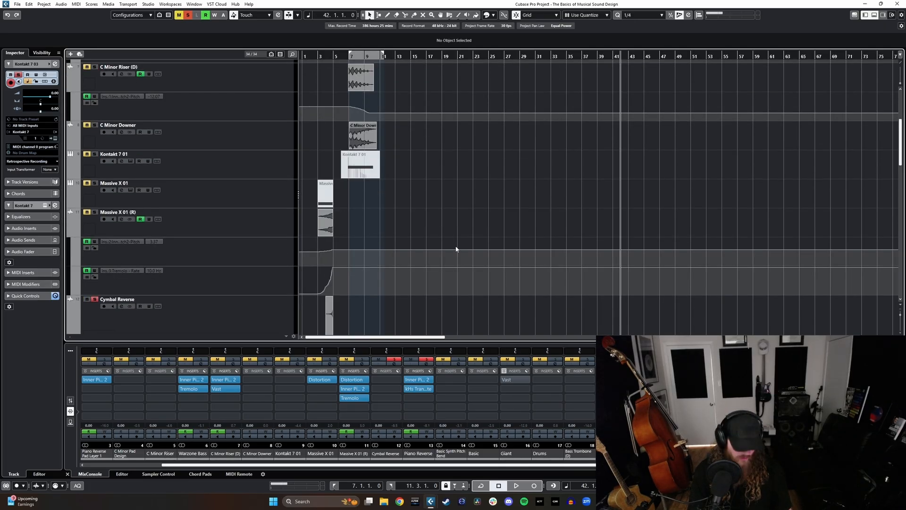
pyautogui.click(70, 400)
pyautogui.scroll(-12, 358, 282)
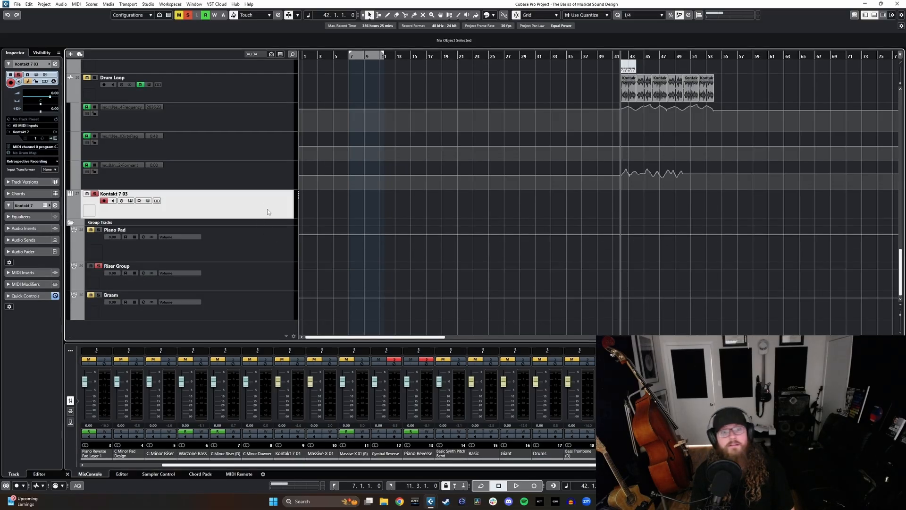
pyautogui.scroll(12, 454, 215)
pyautogui.click(247, 228)
pyautogui.scroll(-3, 255, 203)
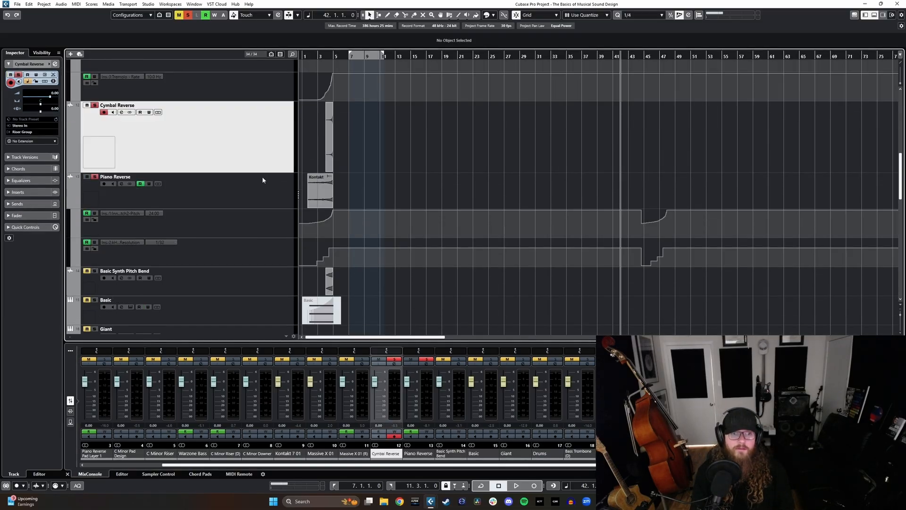